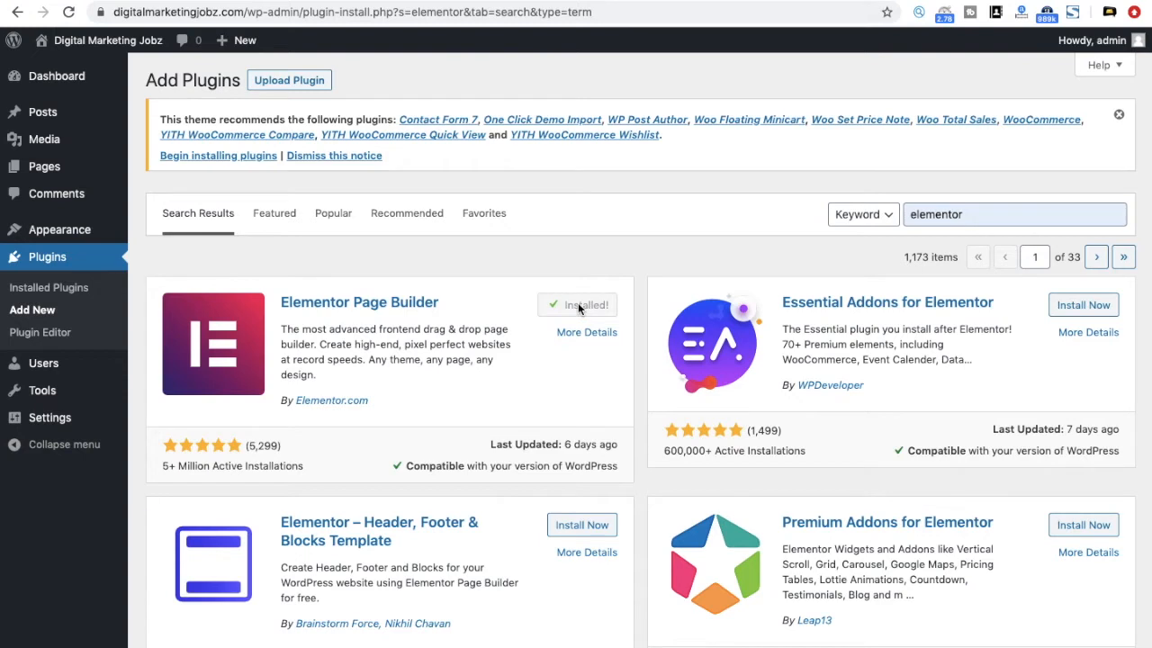
# Activate the newly installed Elementor Page Builder plugin
pyautogui.click(587, 308)
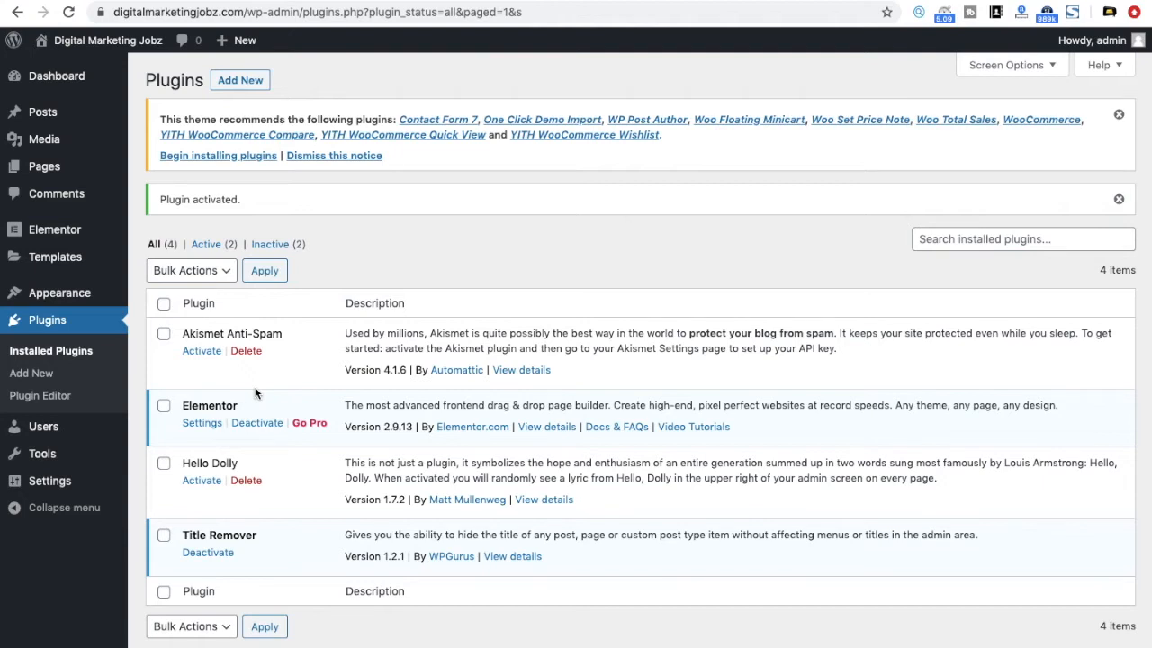
# Set the Home page's template to Elementor Full Width, update the page and open it for editing with Elementor
pyautogui.moveTo(65, 45)
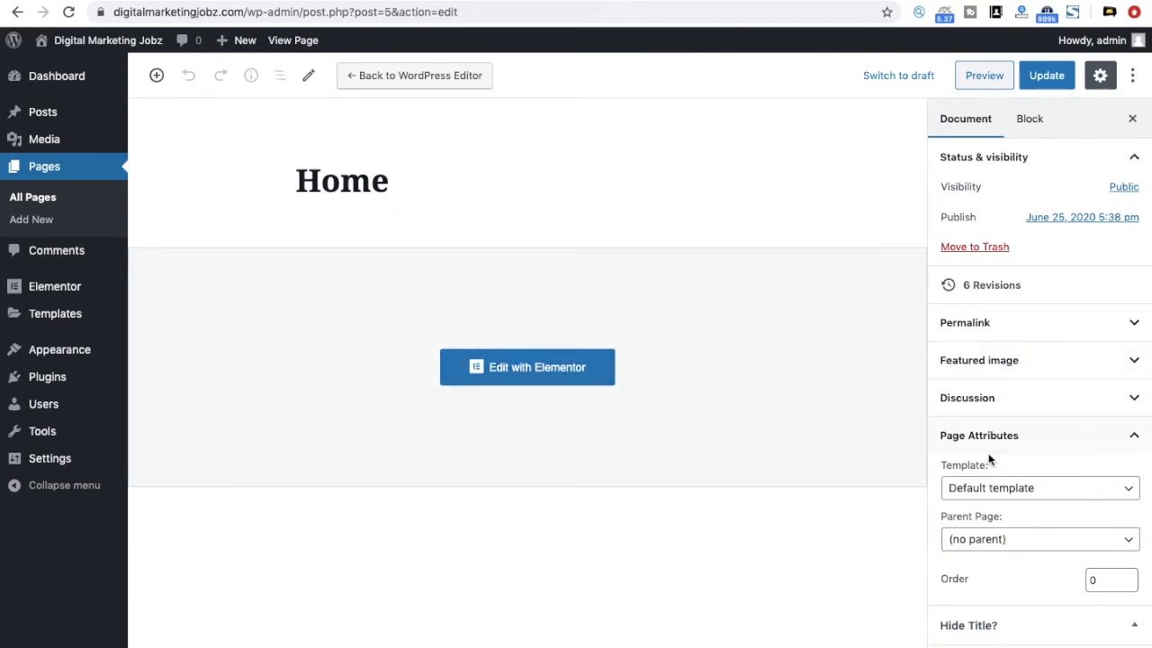
pyautogui.click(1011, 490)
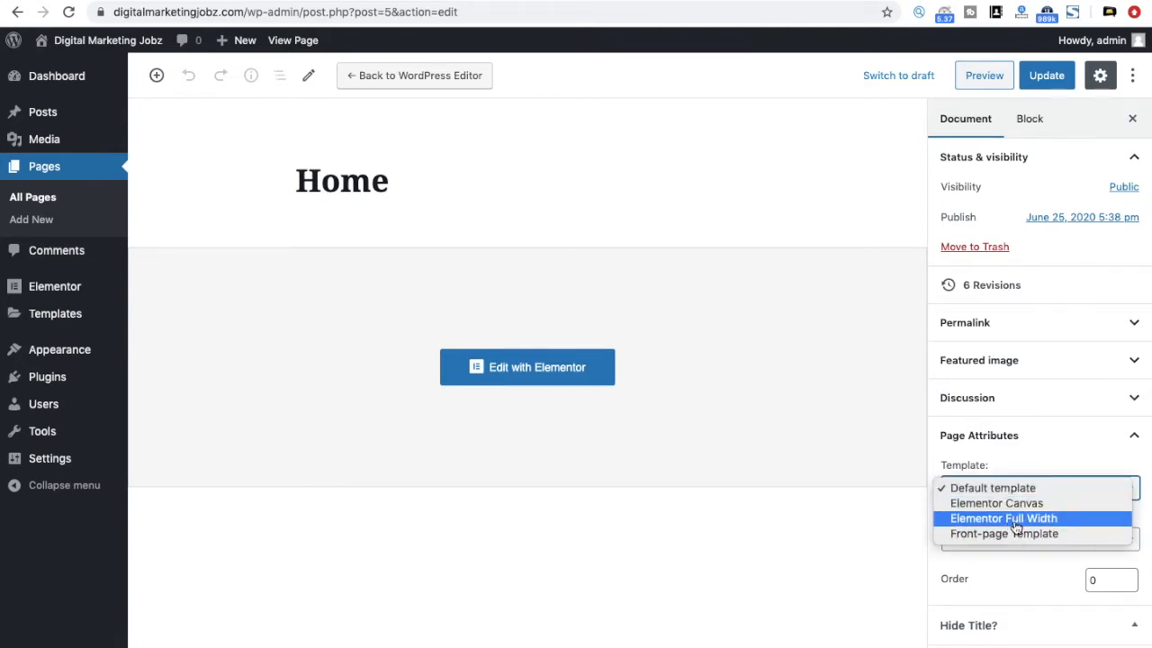
pyautogui.click(1015, 526)
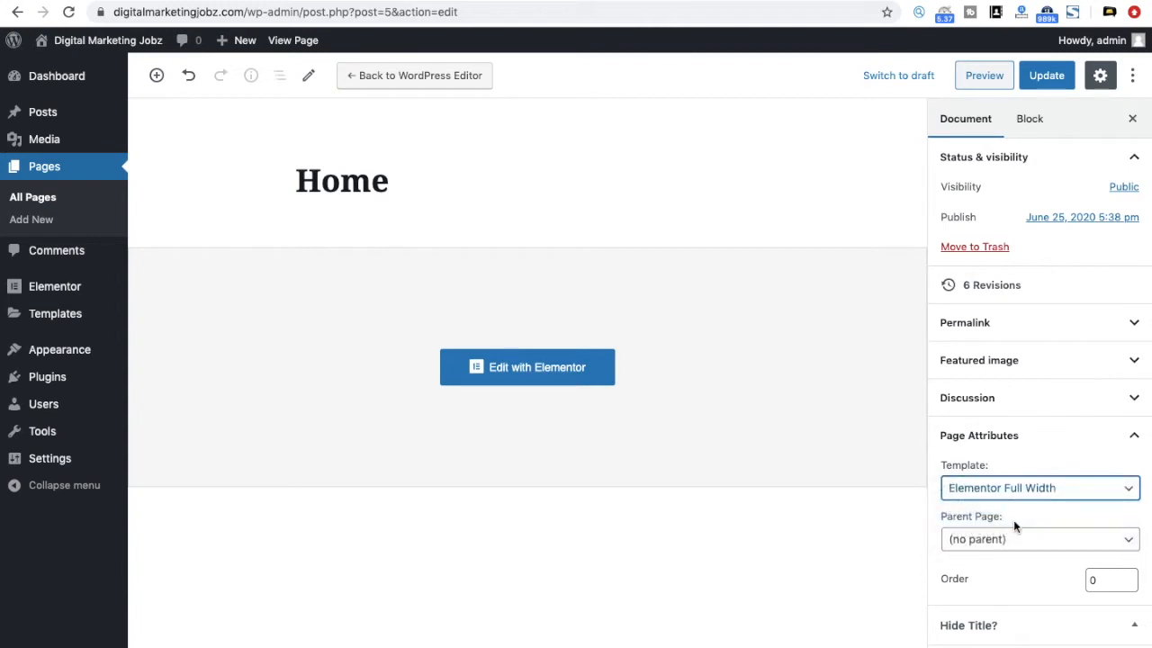
pyautogui.click(1045, 76)
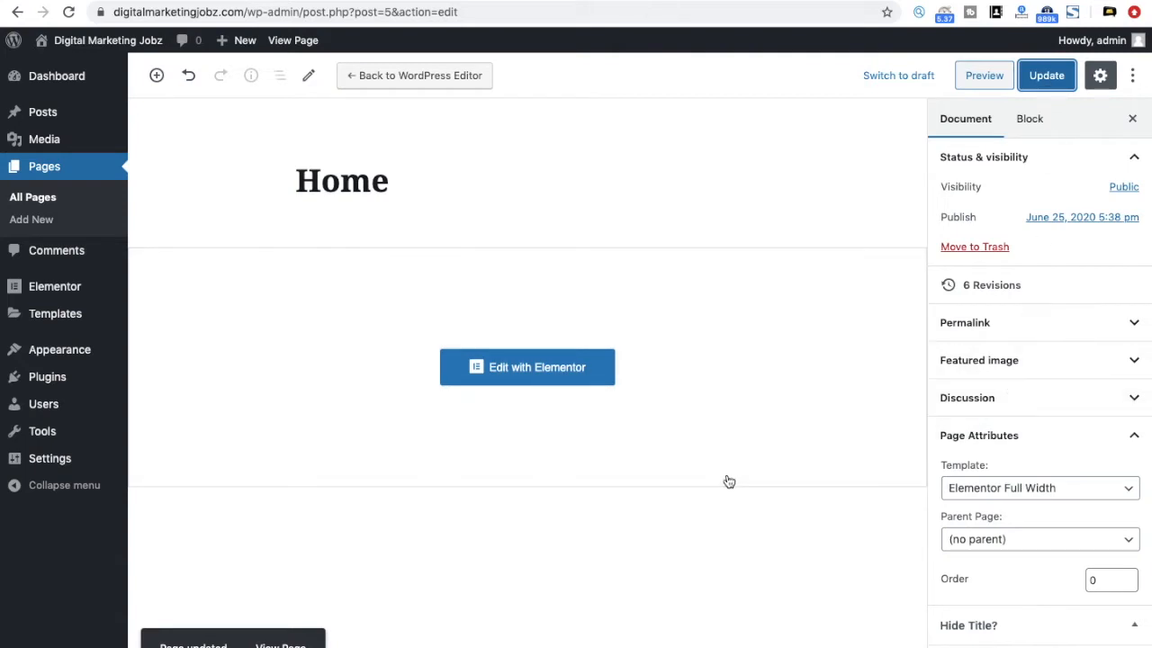
pyautogui.click(515, 371)
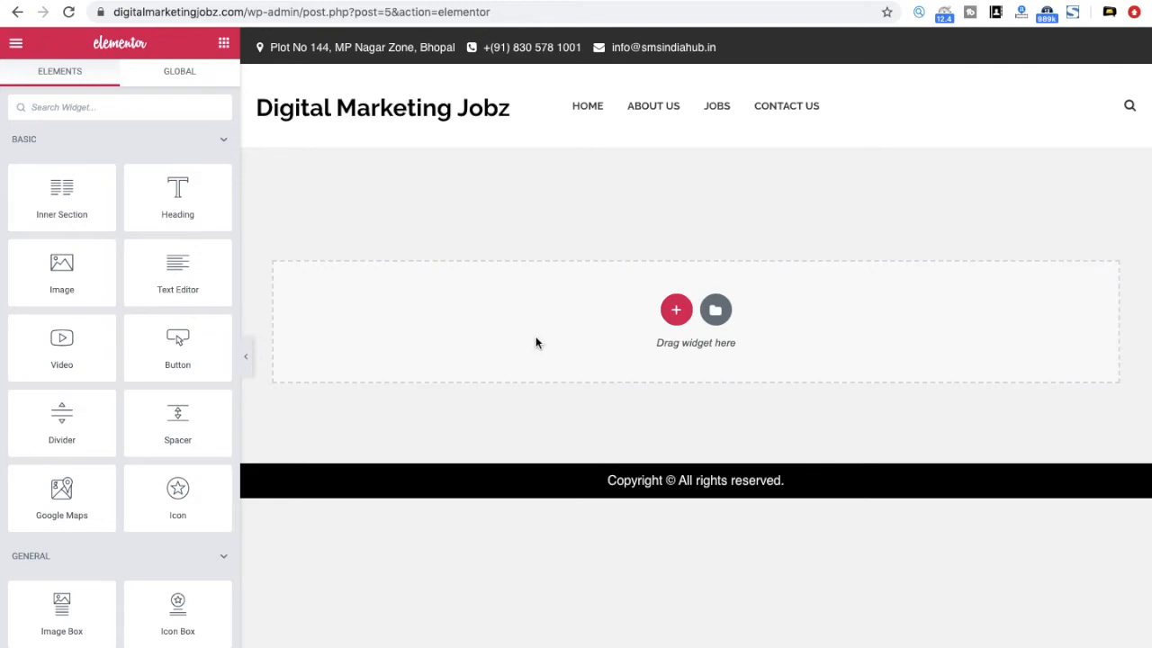
# View the available section column structures and browse the ready-made page templates in the library
pyautogui.click(677, 311)
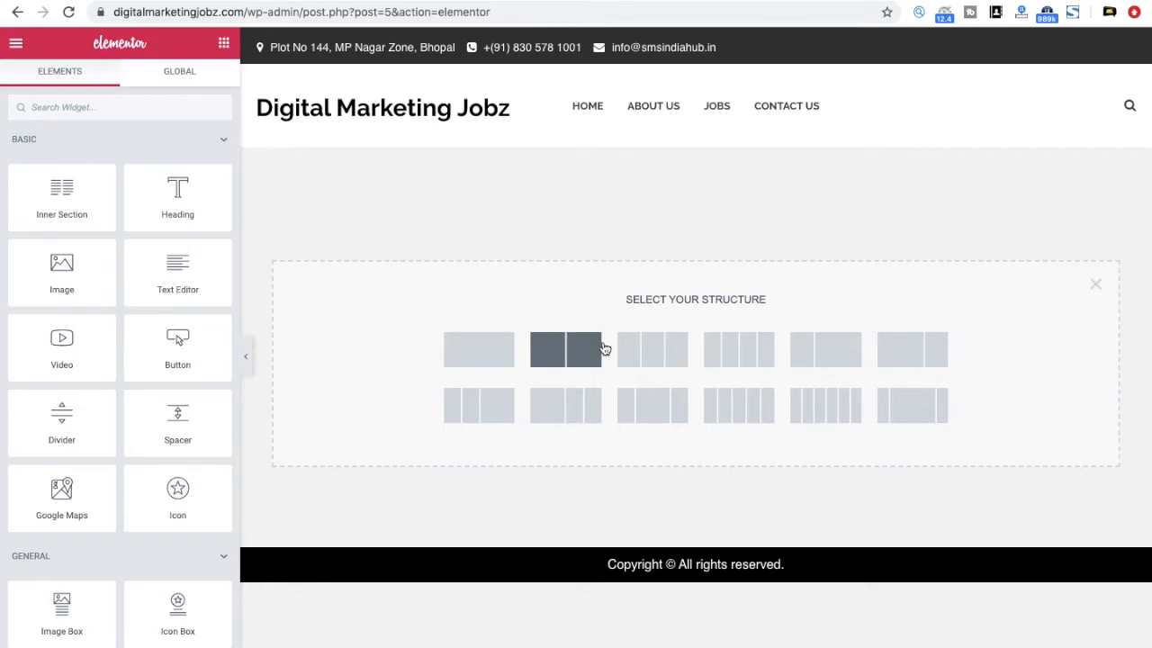
pyautogui.click(1095, 284)
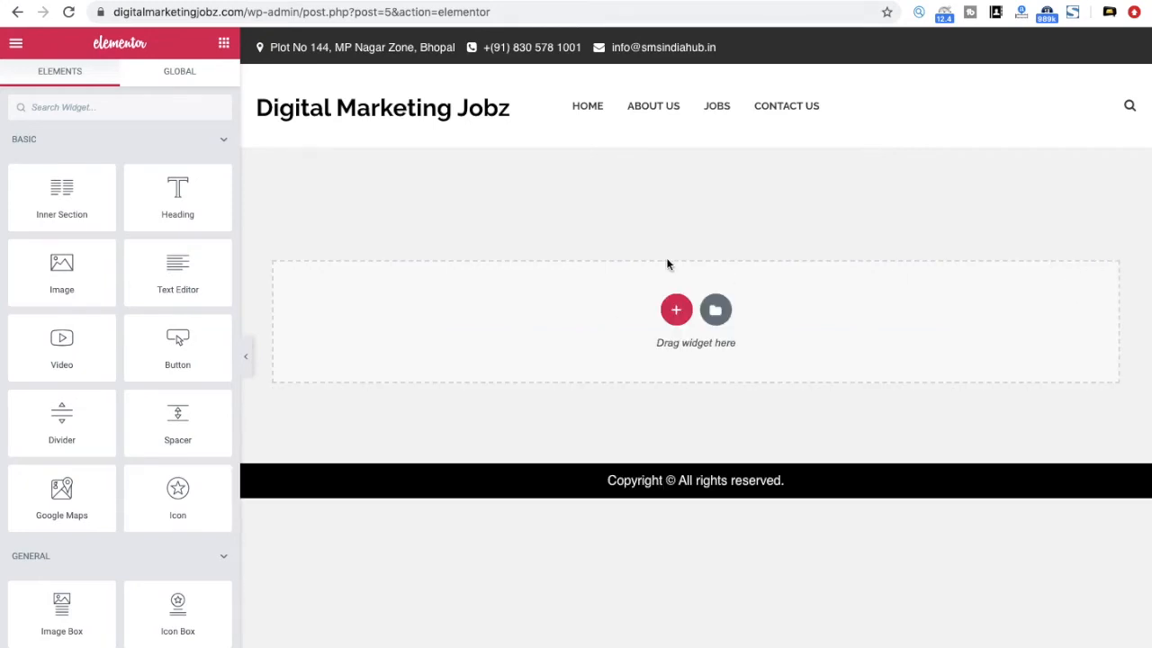
pyautogui.click(716, 311)
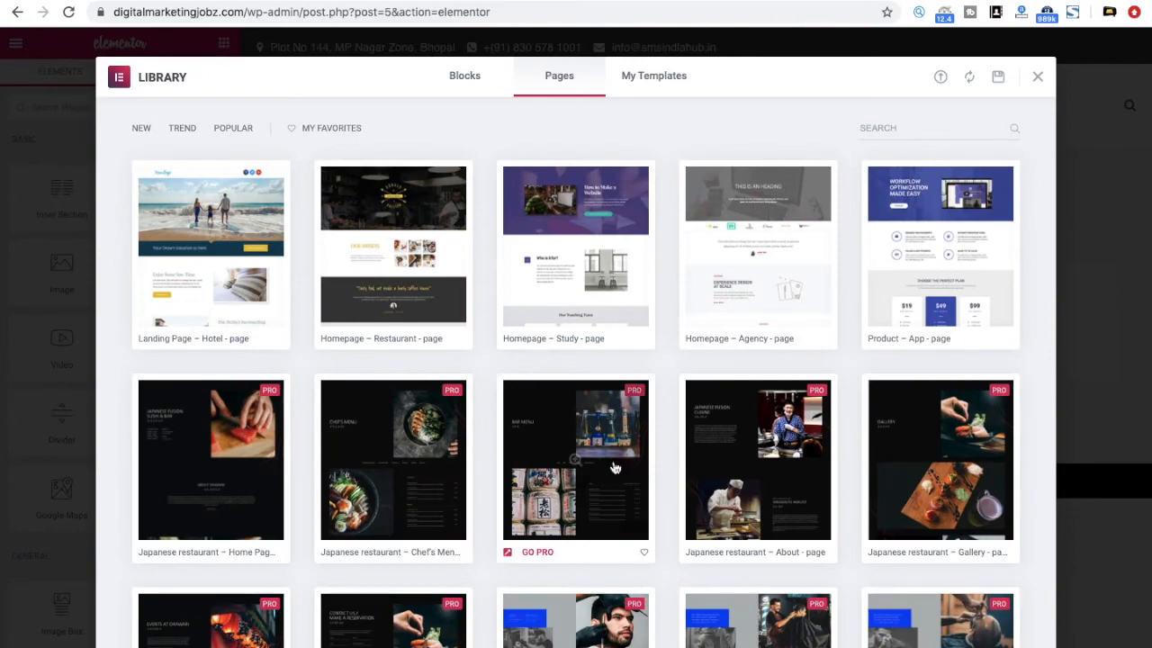
pyautogui.scroll(-5, 609, 457)
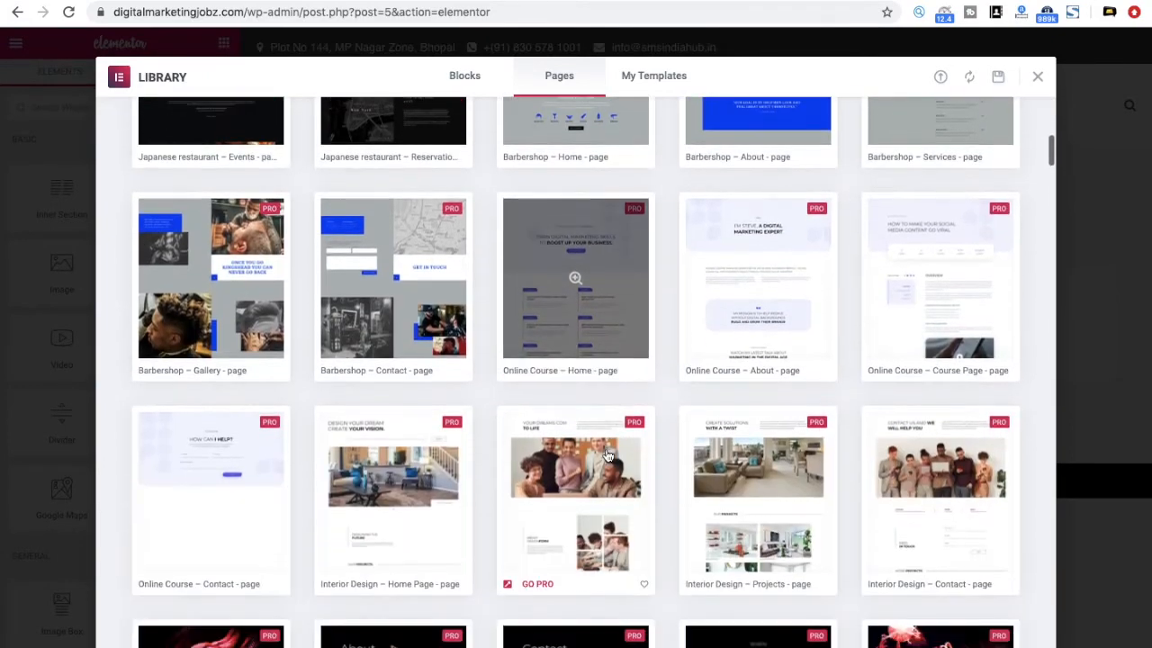
pyautogui.scroll(10, 607, 457)
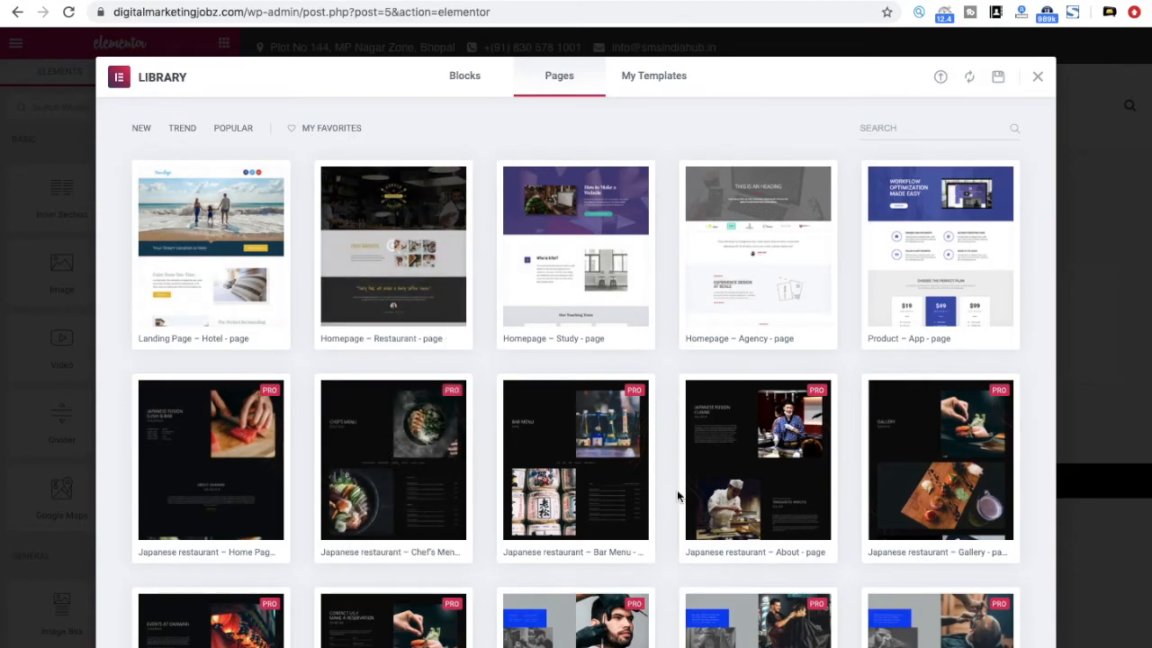
pyautogui.scroll(-2, 677, 490)
pyautogui.scroll(-5, 677, 494)
pyautogui.scroll(8, 677, 494)
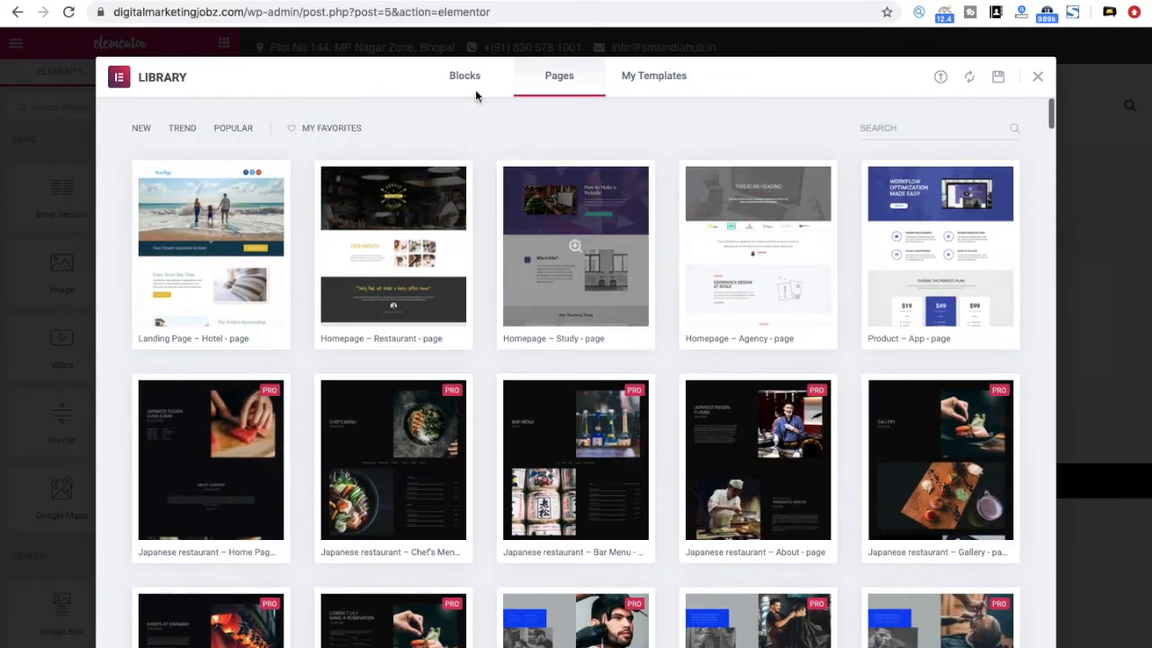
# Browse the library's ready-made section blocks, such as FAQ, contact, gallery and testimonial designs, and close the library
pyautogui.click(464, 77)
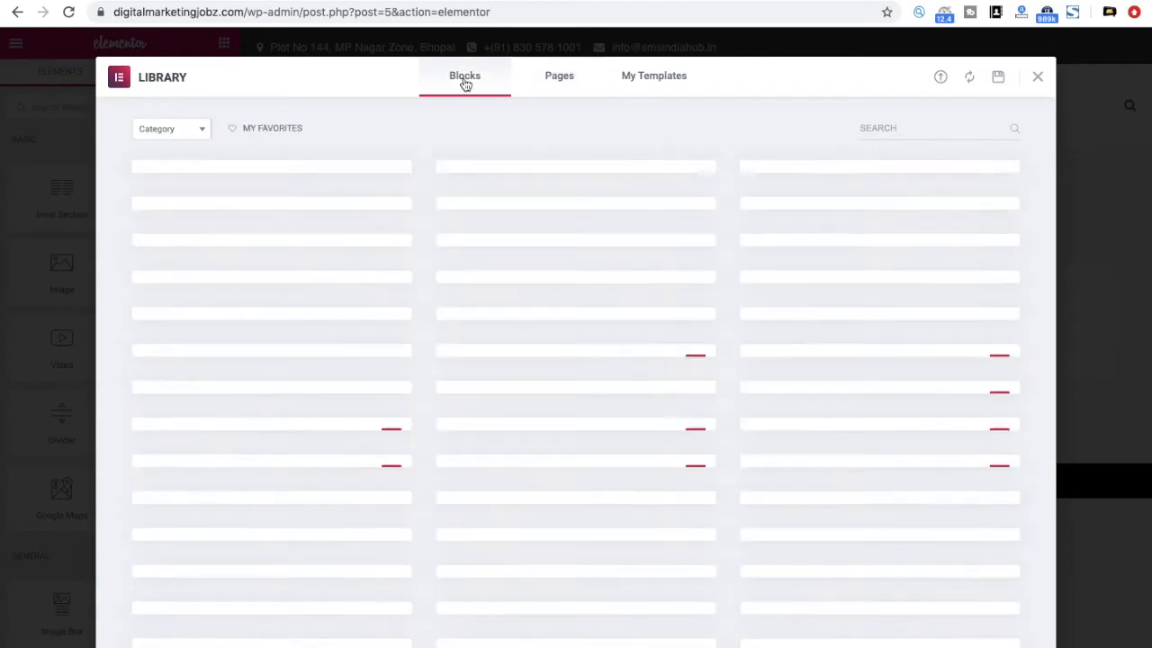
pyautogui.moveTo(603, 315)
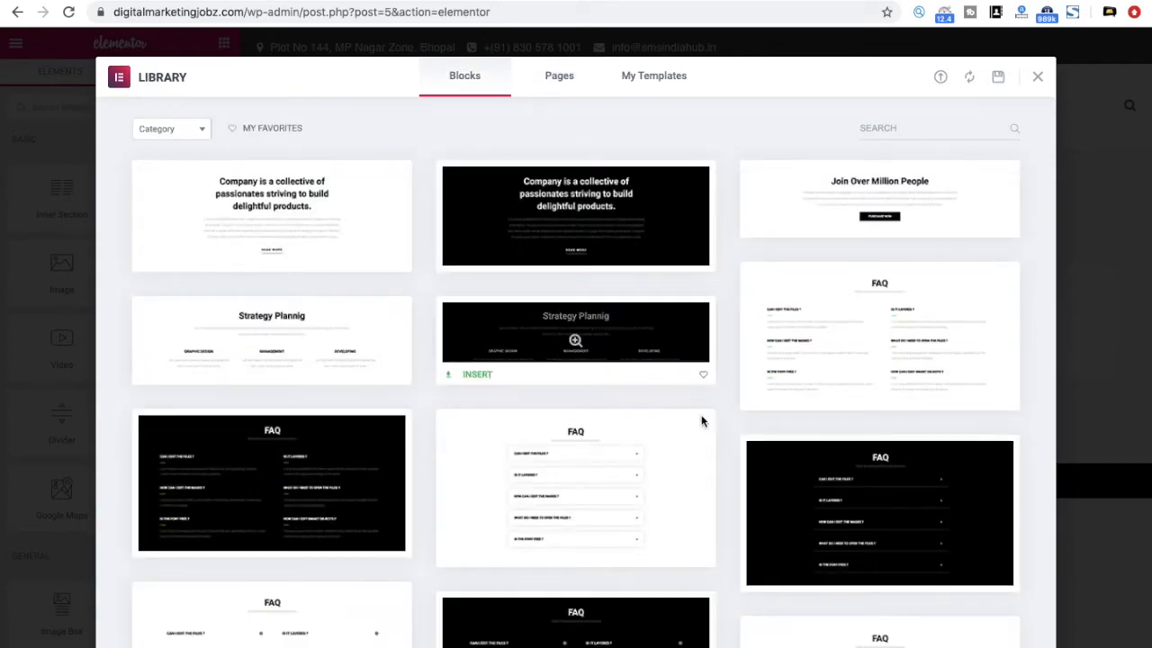
pyautogui.moveTo(327, 337)
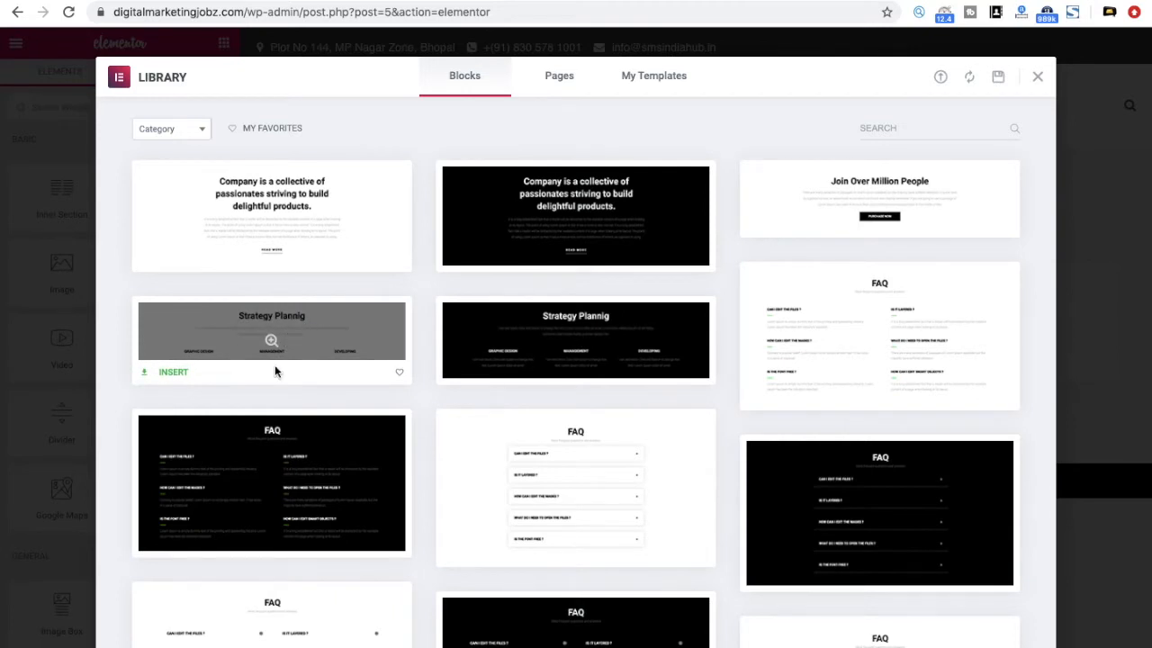
pyautogui.moveTo(872, 203)
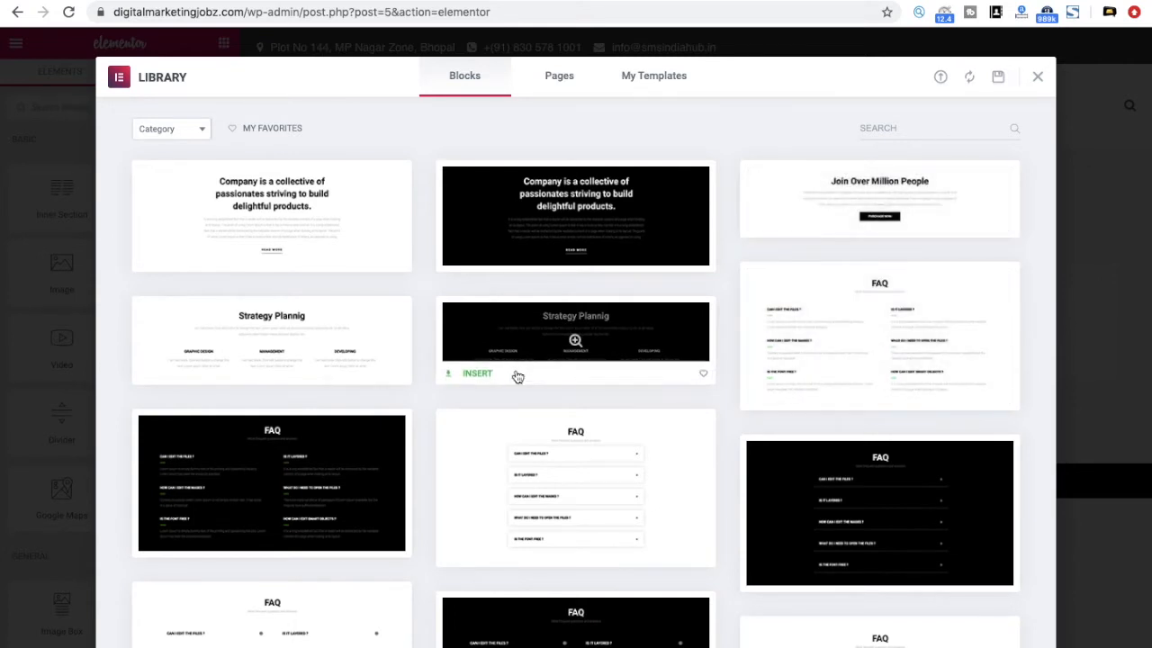
pyautogui.scroll(-2, 518, 375)
pyautogui.scroll(-8, 268, 445)
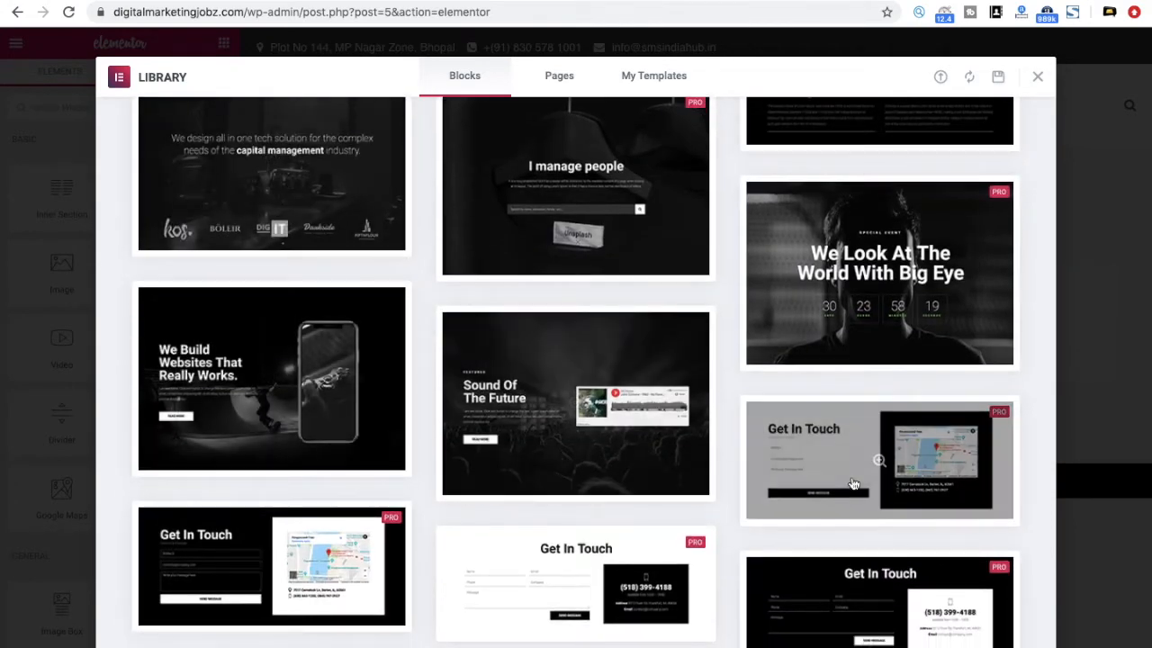
pyautogui.scroll(-3, 878, 464)
pyautogui.scroll(-1, 852, 484)
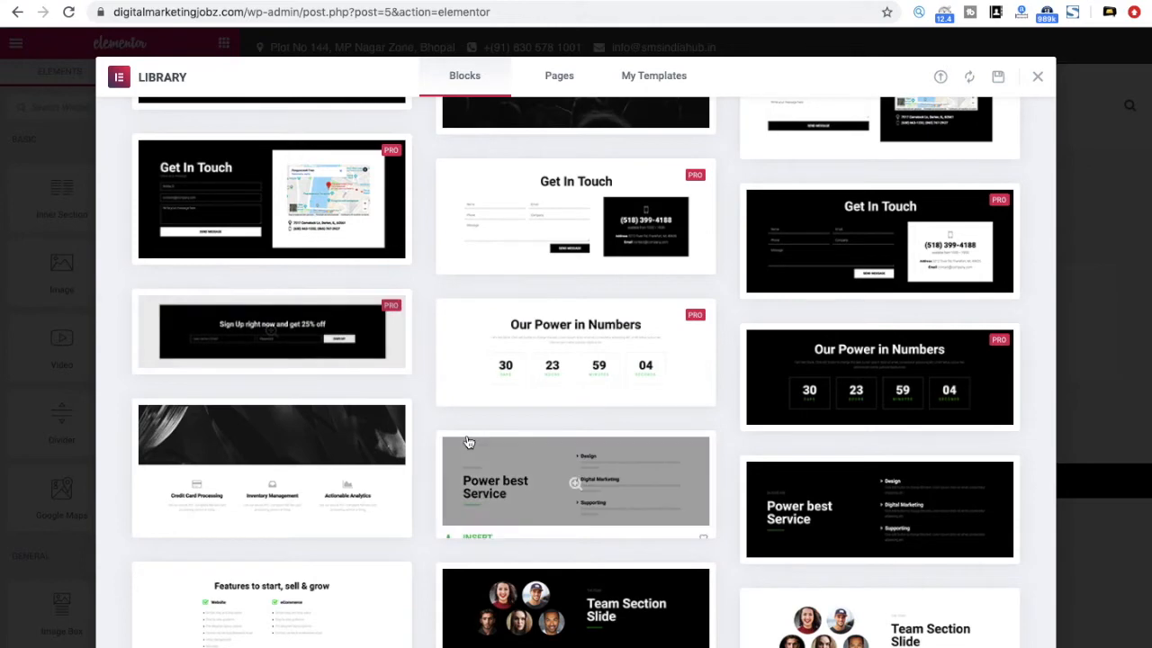
pyautogui.scroll(-3, 468, 445)
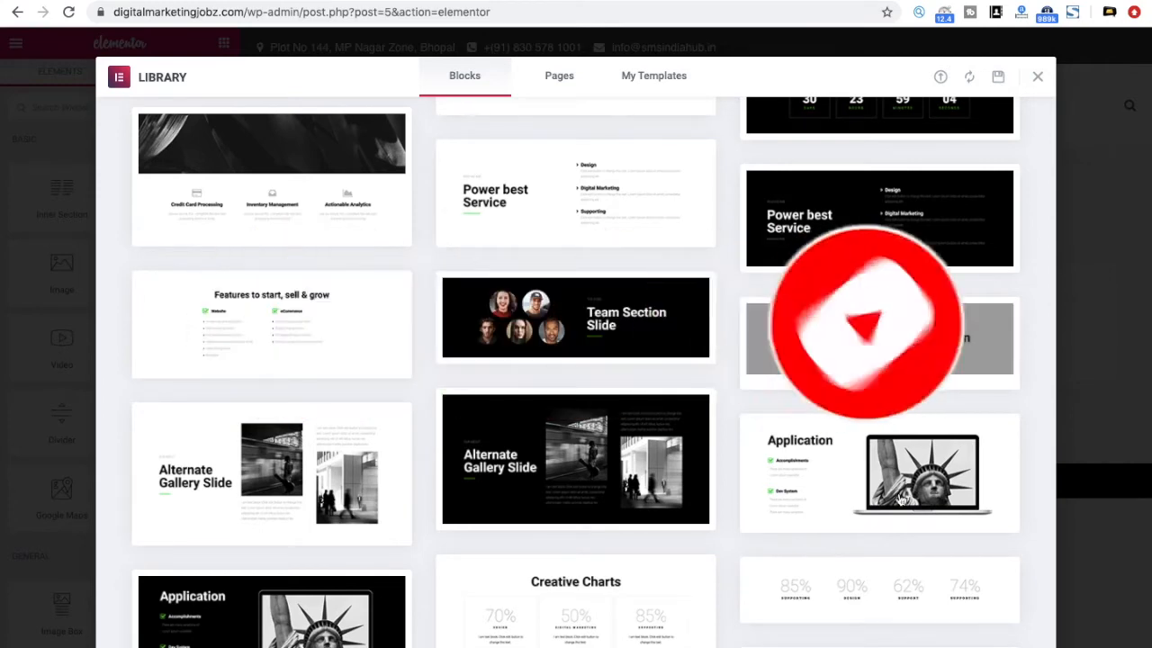
pyautogui.scroll(-3, 861, 414)
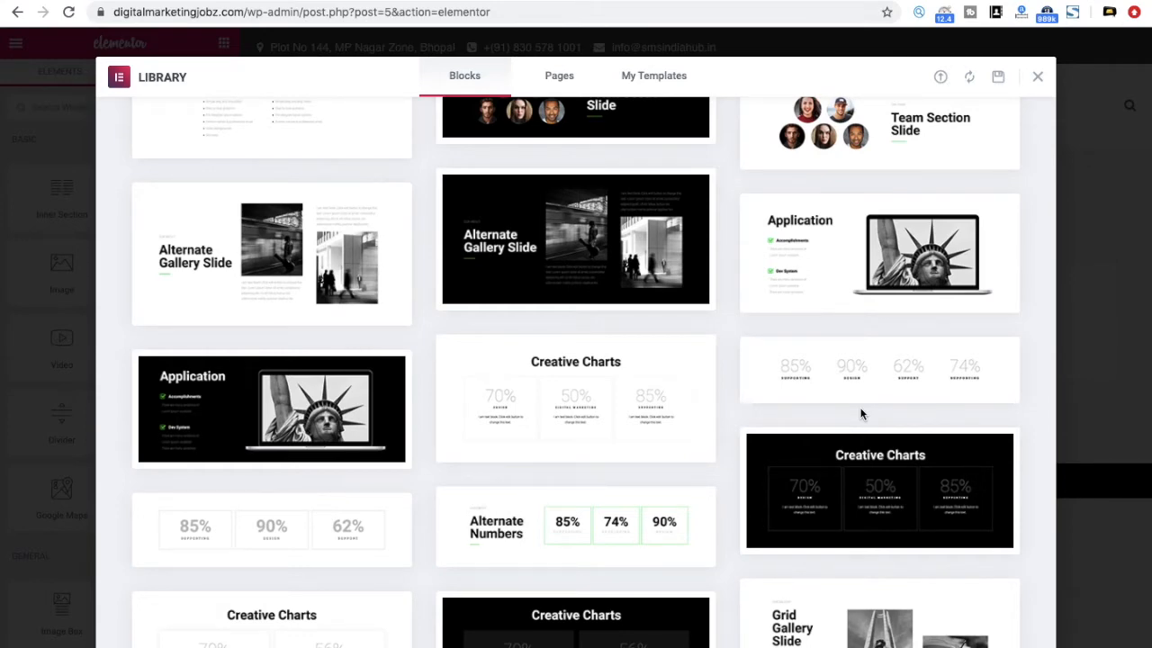
pyautogui.scroll(-4, 862, 414)
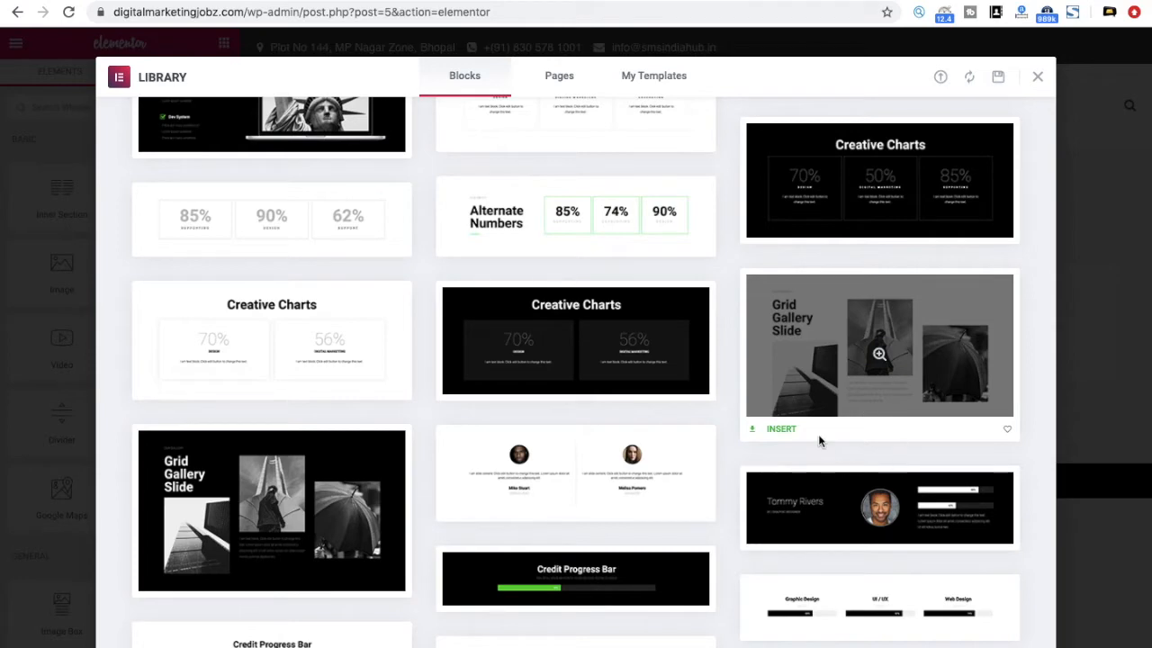
pyautogui.scroll(-5, 820, 442)
pyautogui.scroll(-3, 821, 442)
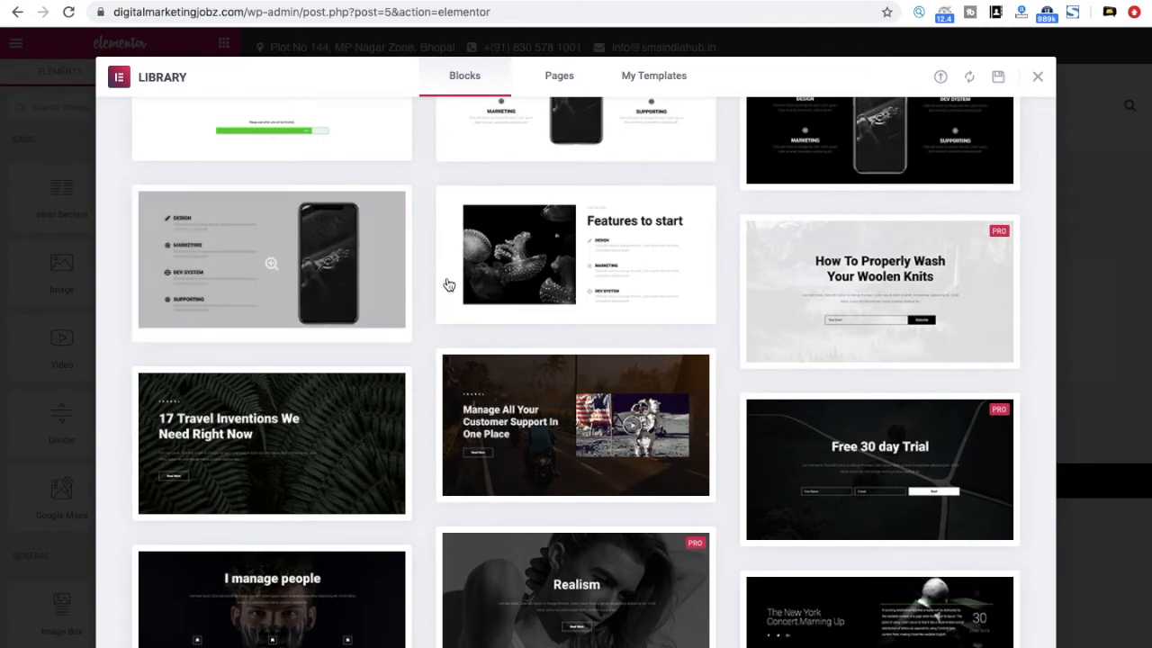
pyautogui.scroll(-4, 569, 279)
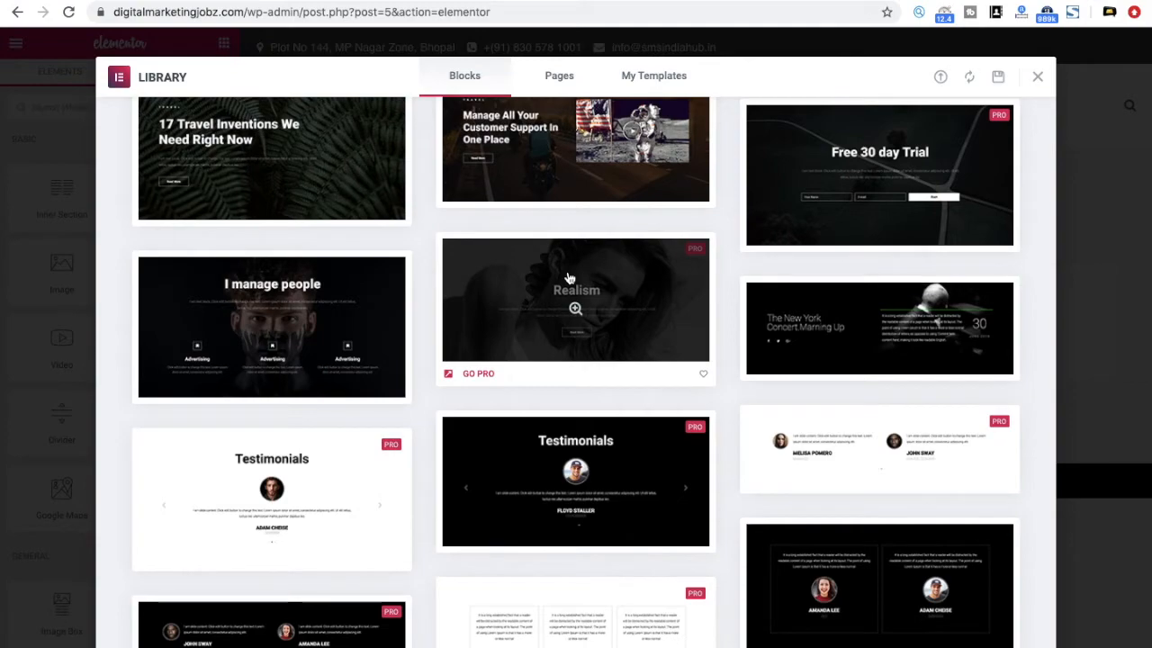
pyautogui.click(1040, 77)
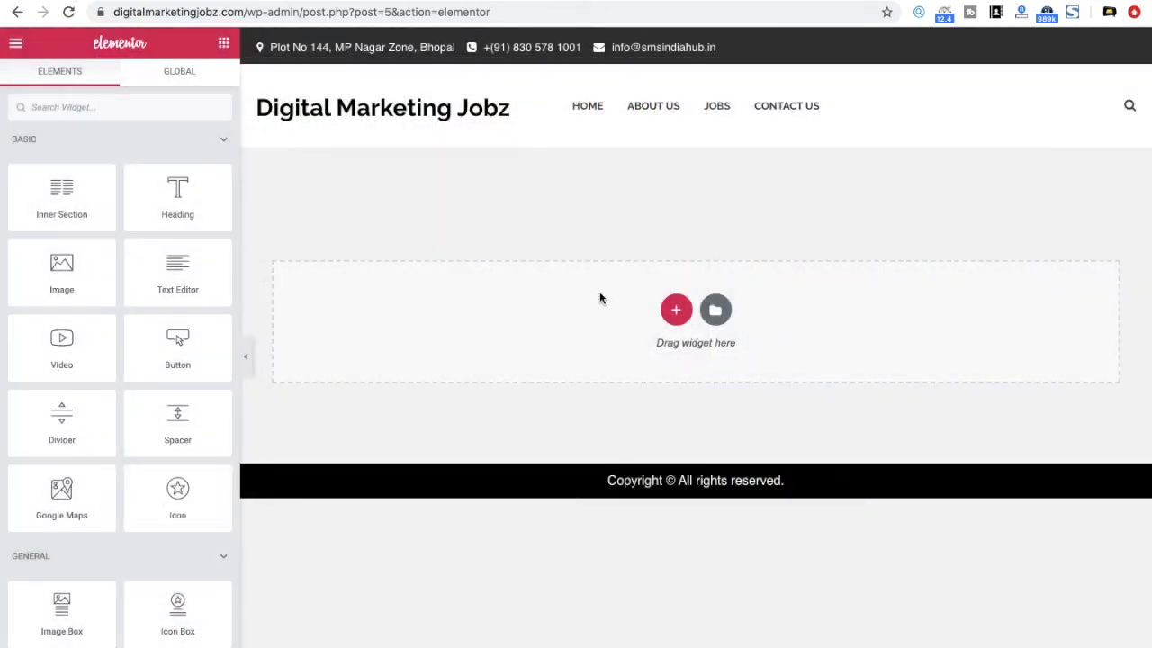
# Examine the widgets available for building the page, including the Basic and General groups
pyautogui.scroll(-2, 91, 334)
pyautogui.scroll(1, 90, 328)
pyautogui.scroll(-2, 90, 327)
pyautogui.scroll(3, 90, 327)
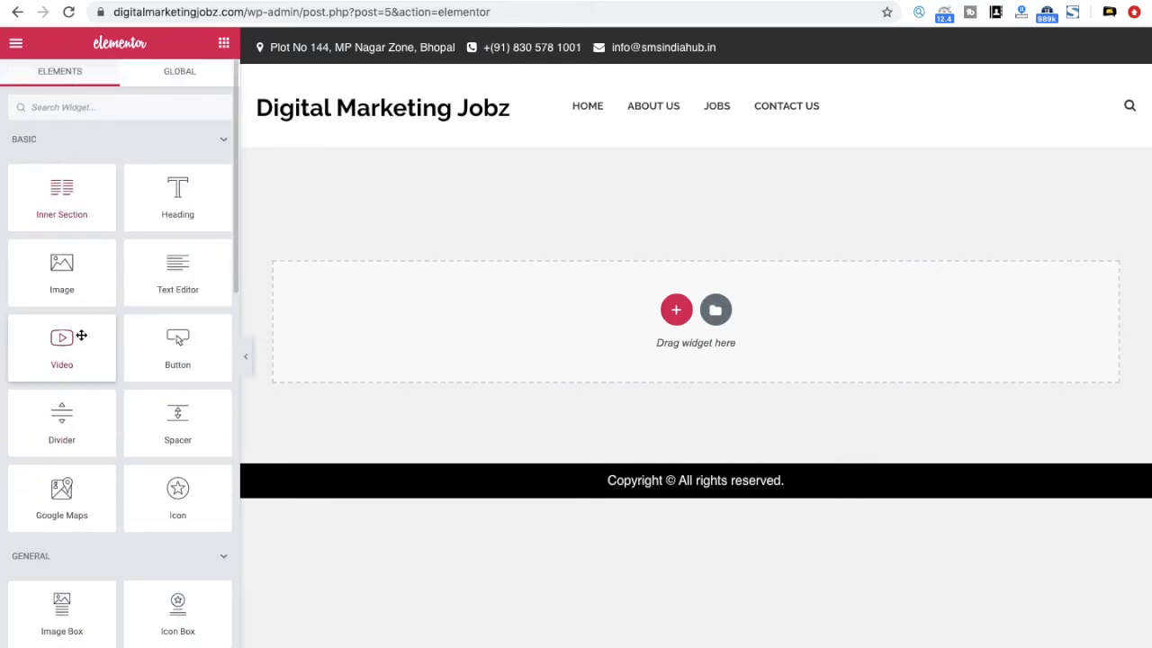
pyautogui.scroll(-2, 84, 299)
pyautogui.scroll(2, 84, 299)
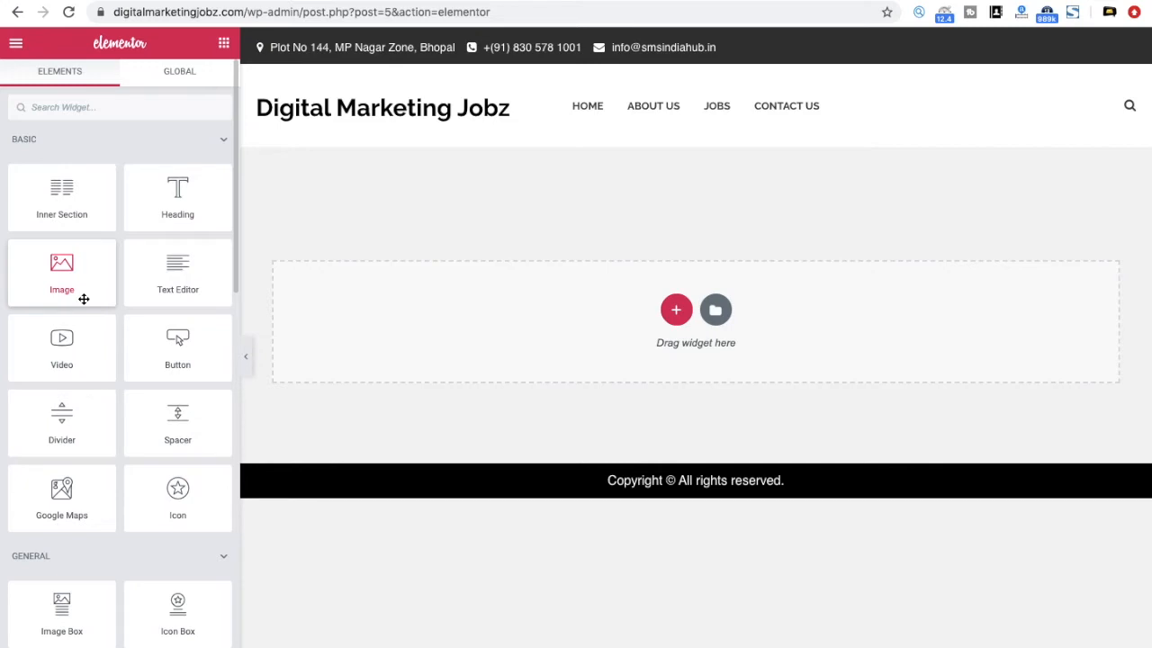
# Add a single-column section to the empty page and delete it again
pyautogui.click(674, 308)
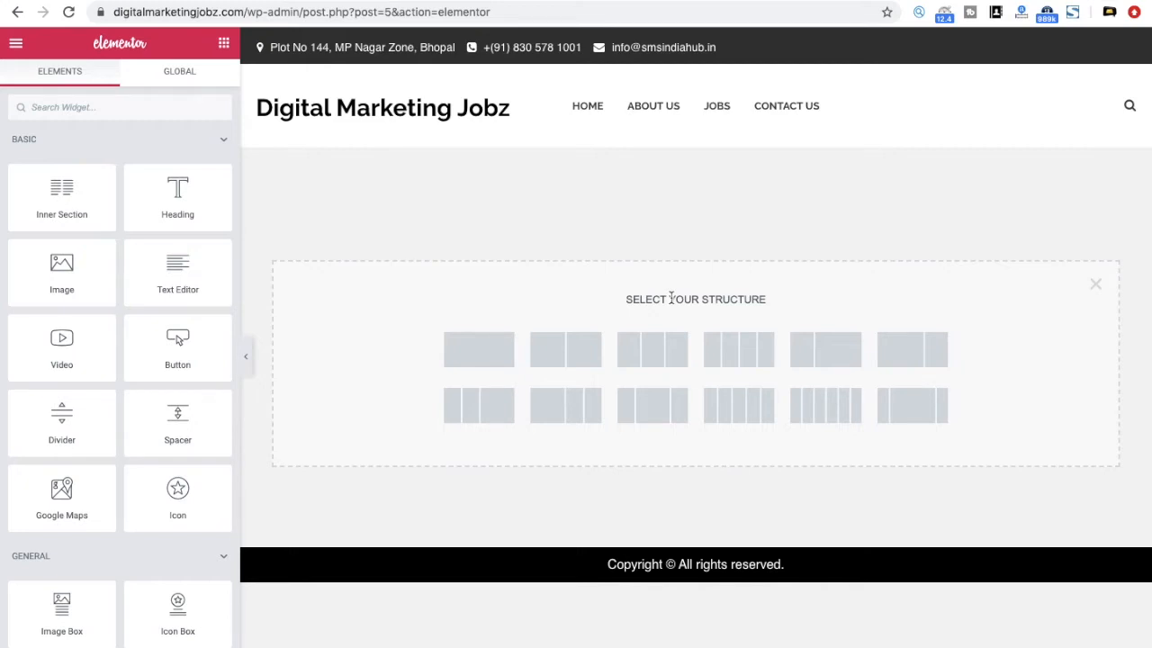
pyautogui.click(480, 350)
pyautogui.click(718, 184)
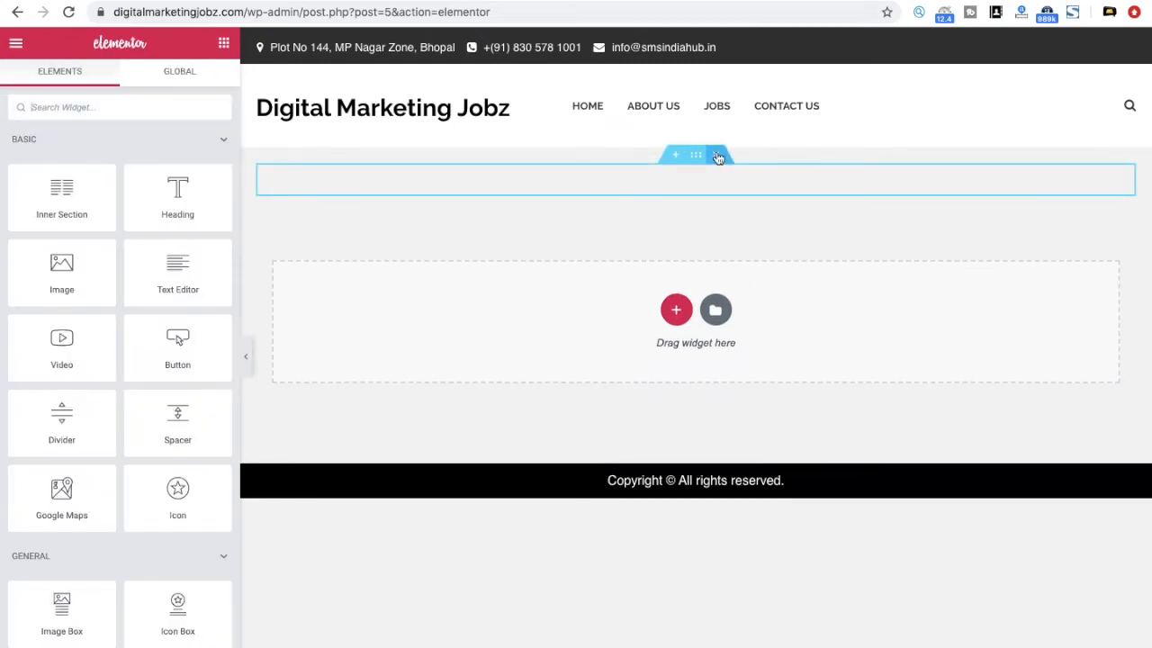
pyautogui.click(719, 158)
# Insert a single-column section, open a new section area above it and dismiss that area
pyautogui.click(677, 308)
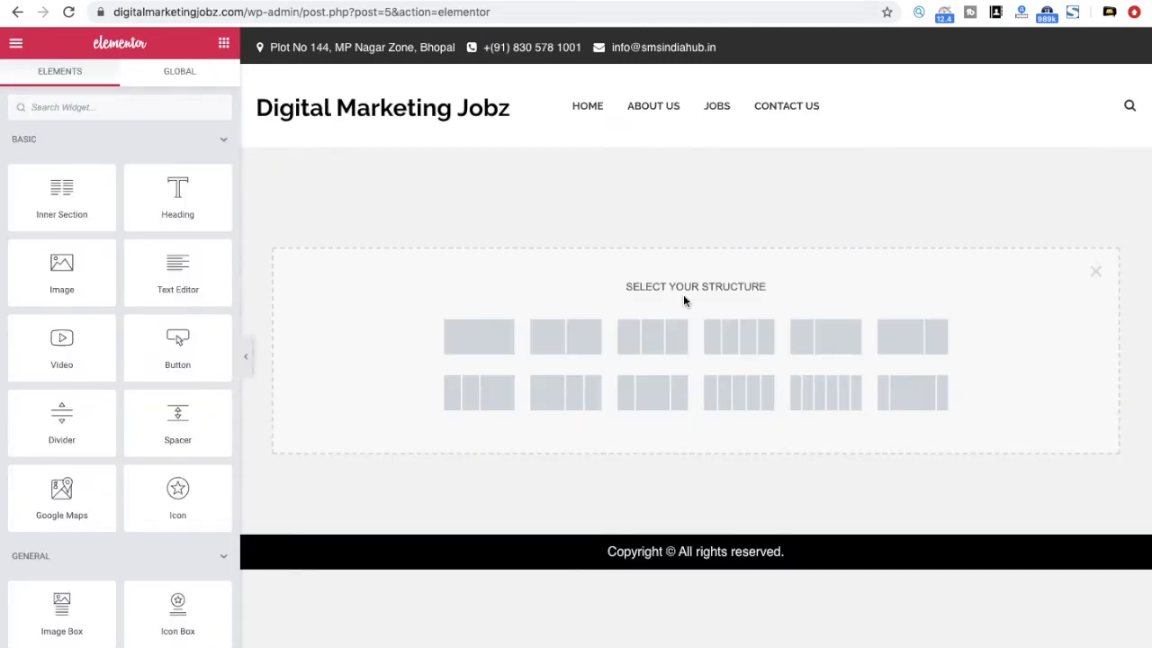
pyautogui.click(504, 337)
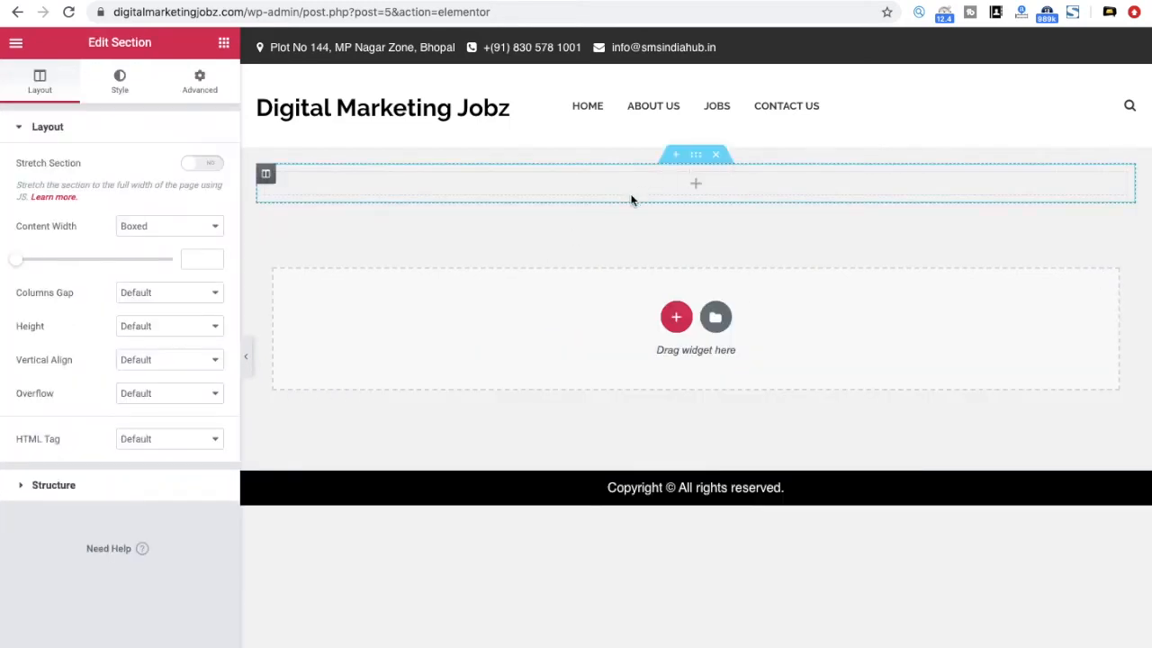
pyautogui.click(674, 158)
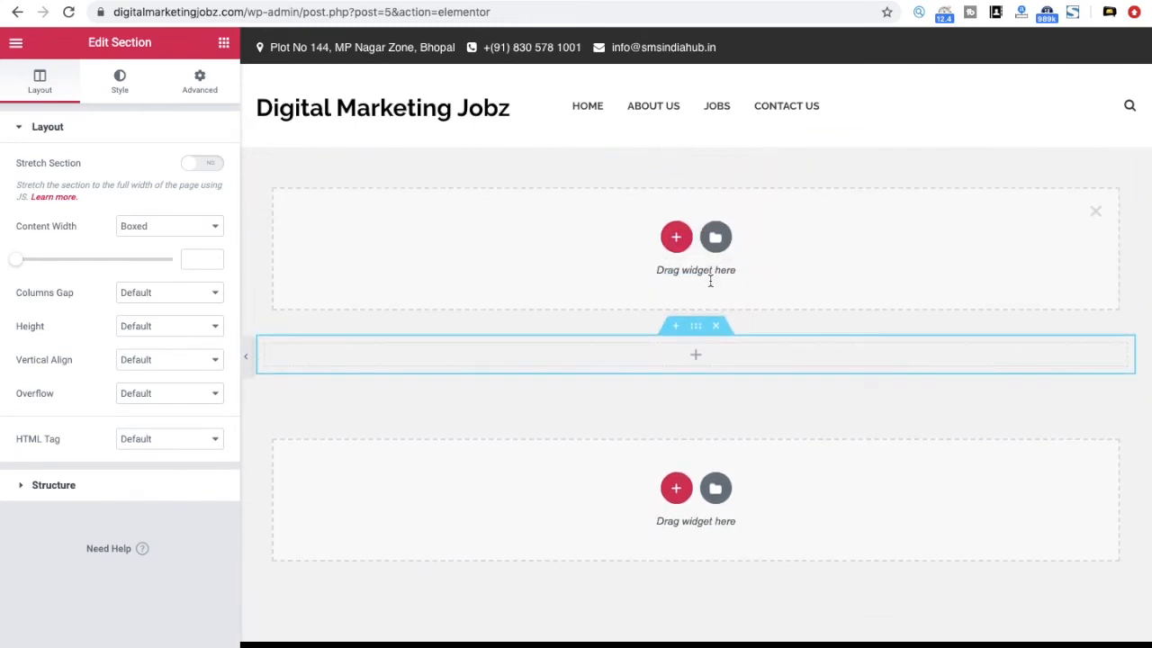
pyautogui.click(1096, 213)
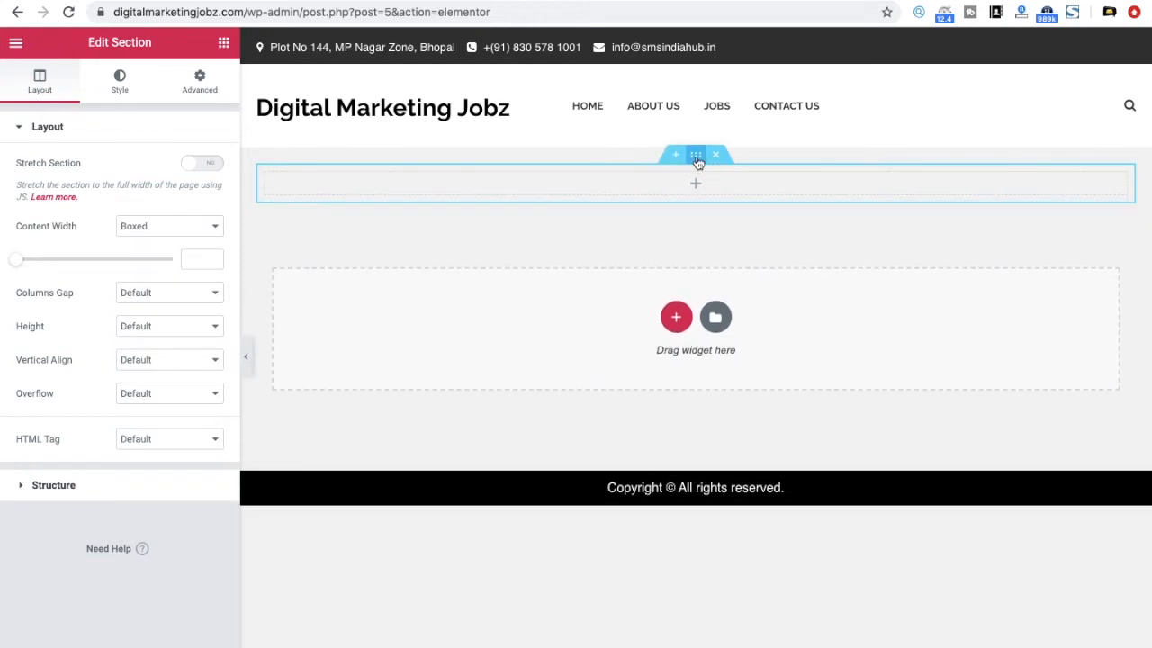
# View the edit, duplicate, copy and delete options for the single-column section and remove the section
pyautogui.rightClick(697, 160)
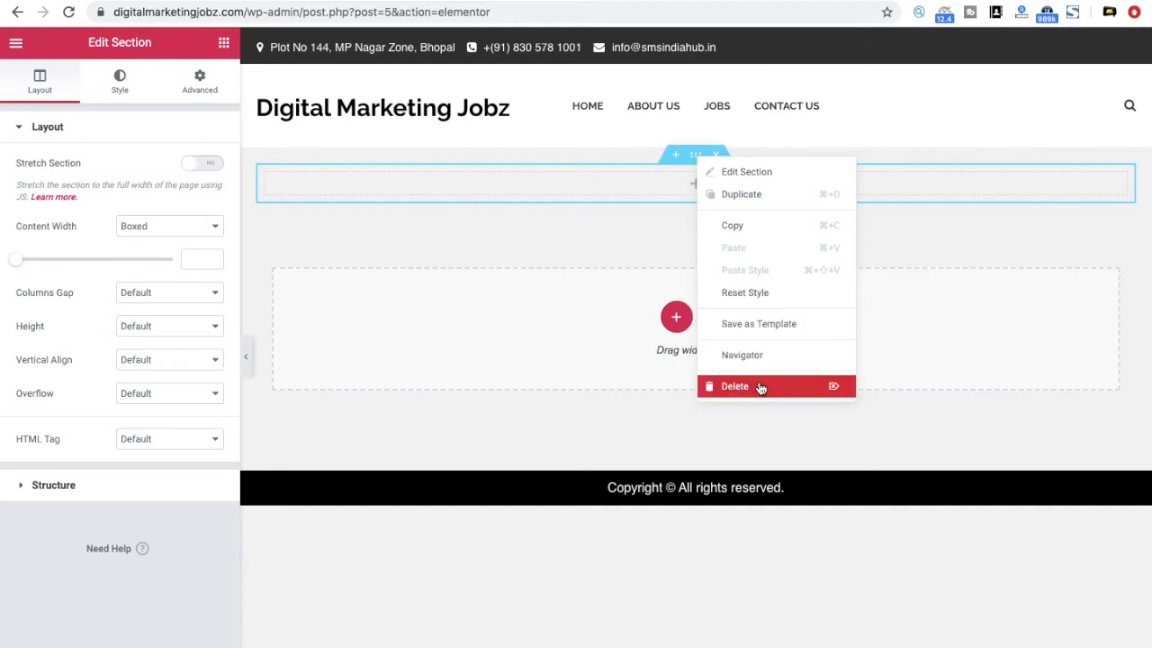
pyautogui.click(632, 238)
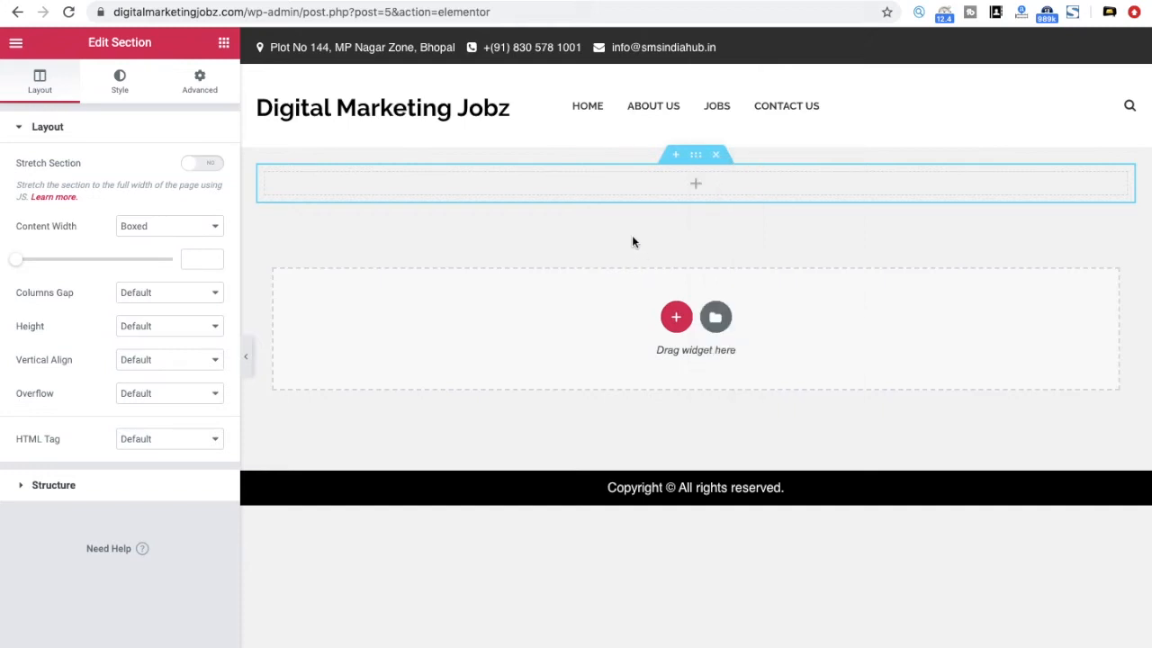
pyautogui.click(716, 157)
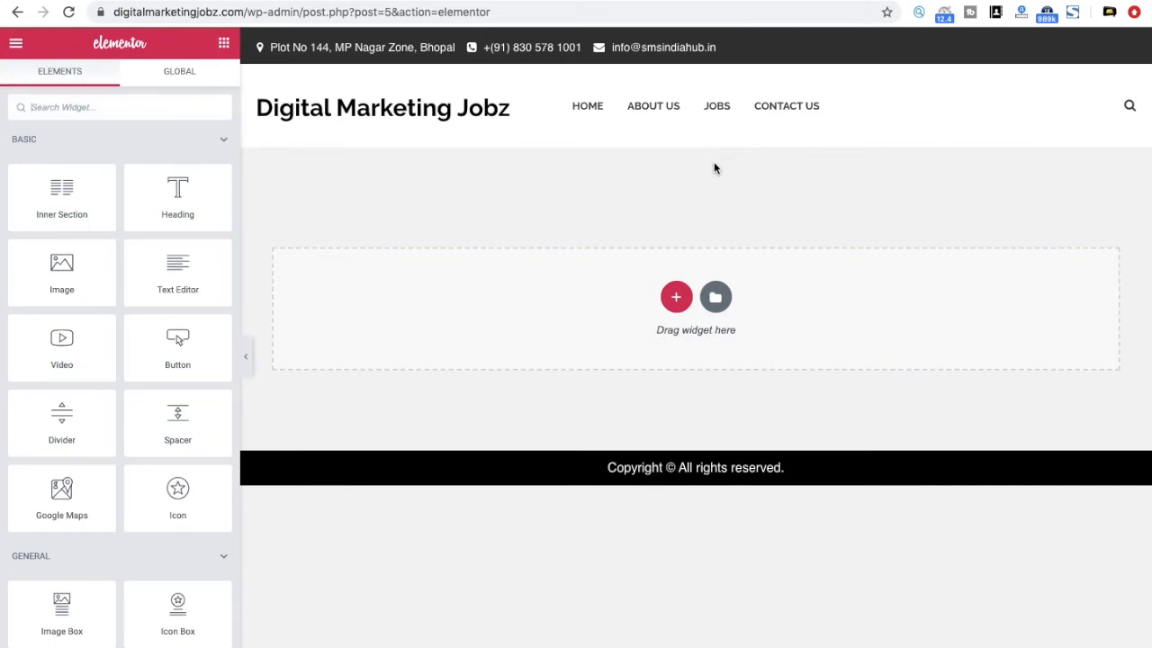
# Insert a single-column section on the page and view its style and advanced settings
pyautogui.click(674, 299)
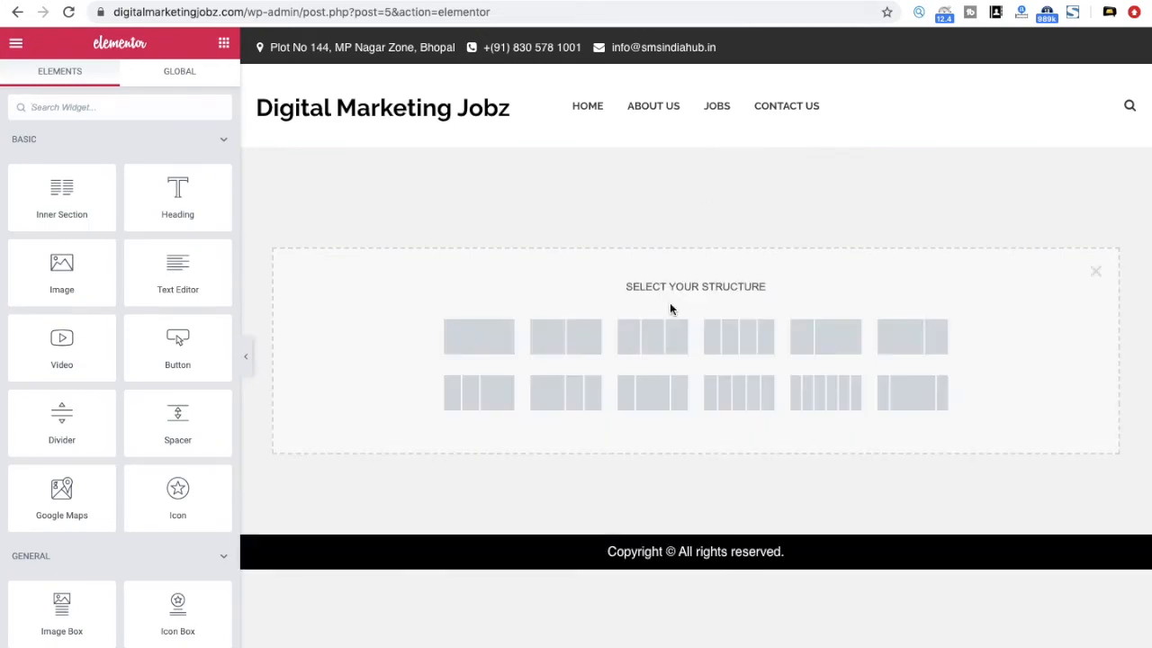
pyautogui.click(480, 346)
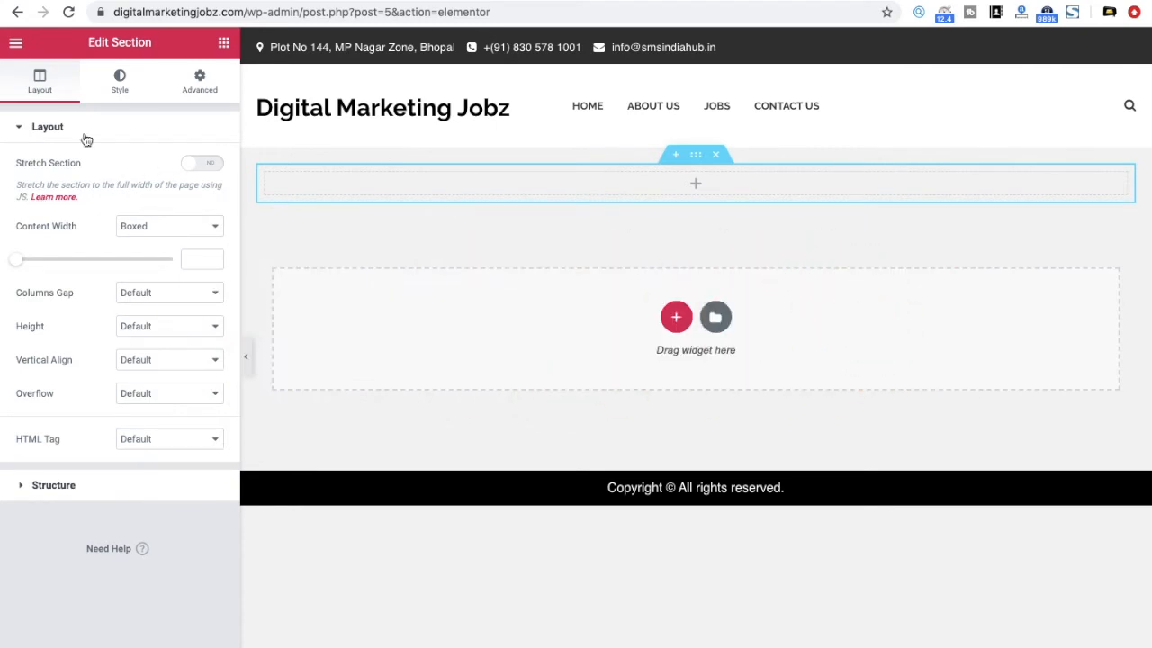
pyautogui.click(115, 81)
pyautogui.click(207, 89)
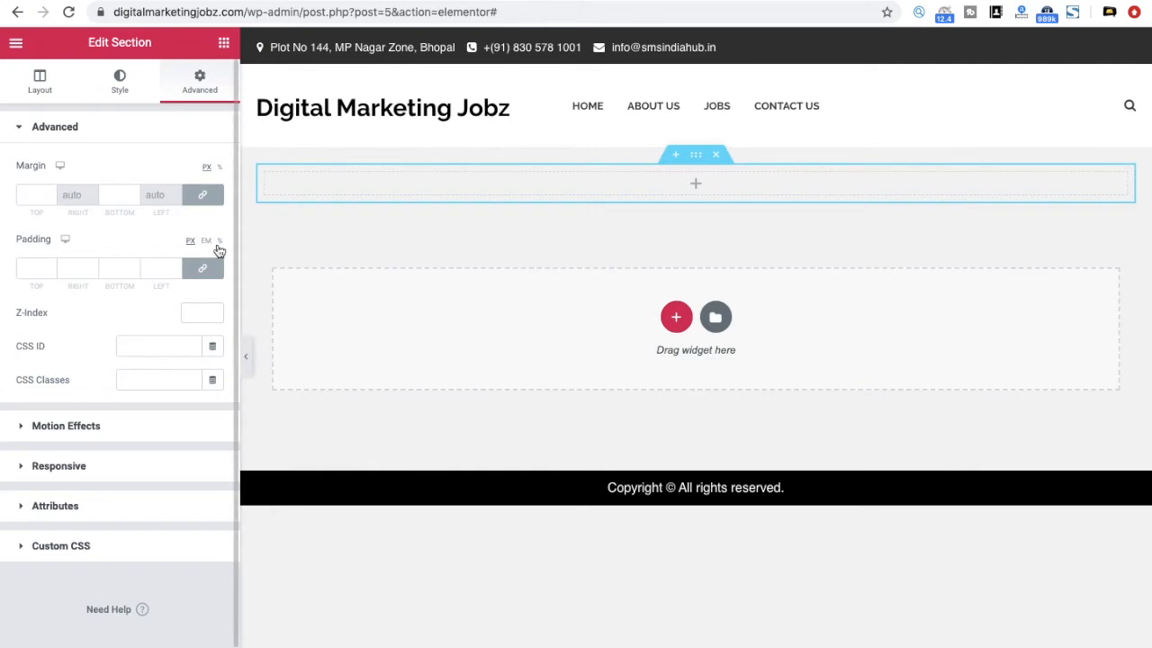
# Return to the widget list and add an Image widget to the empty single-column section
pyautogui.click(16, 45)
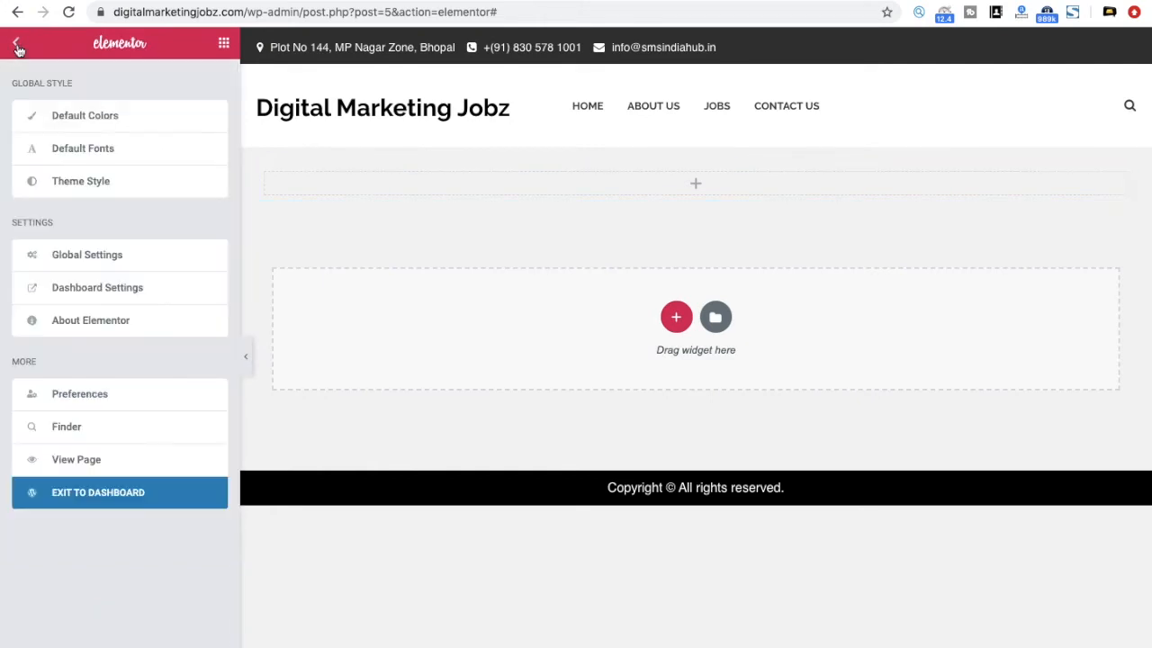
pyautogui.click(16, 47)
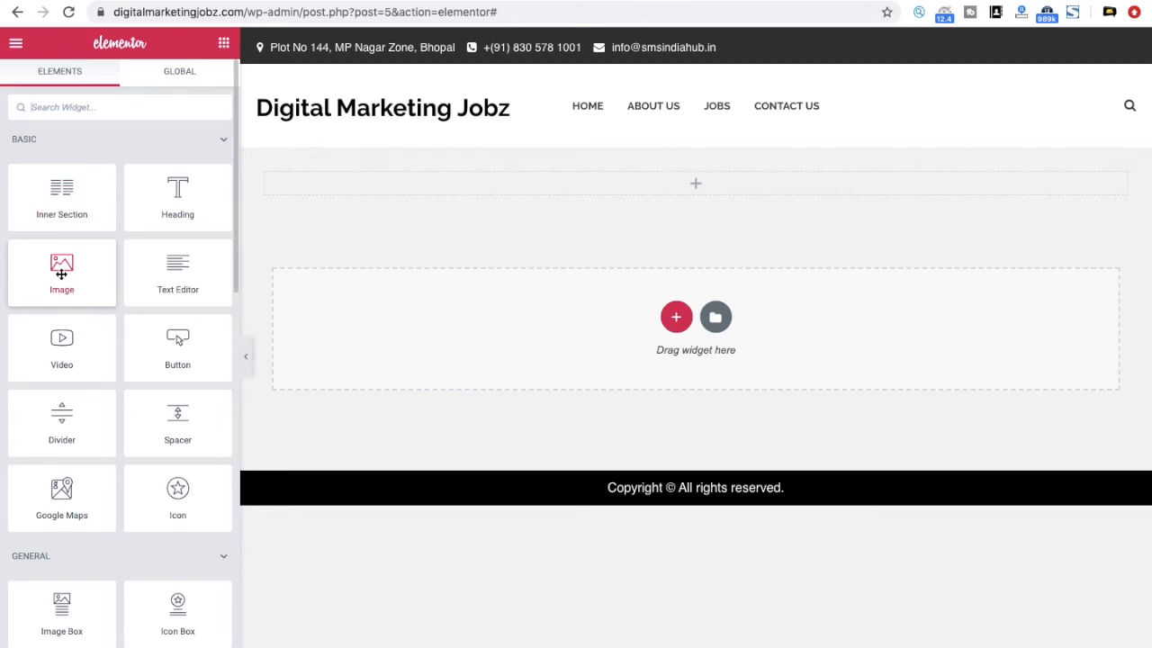
pyautogui.moveTo(61, 273); pyautogui.dragTo(691, 191)
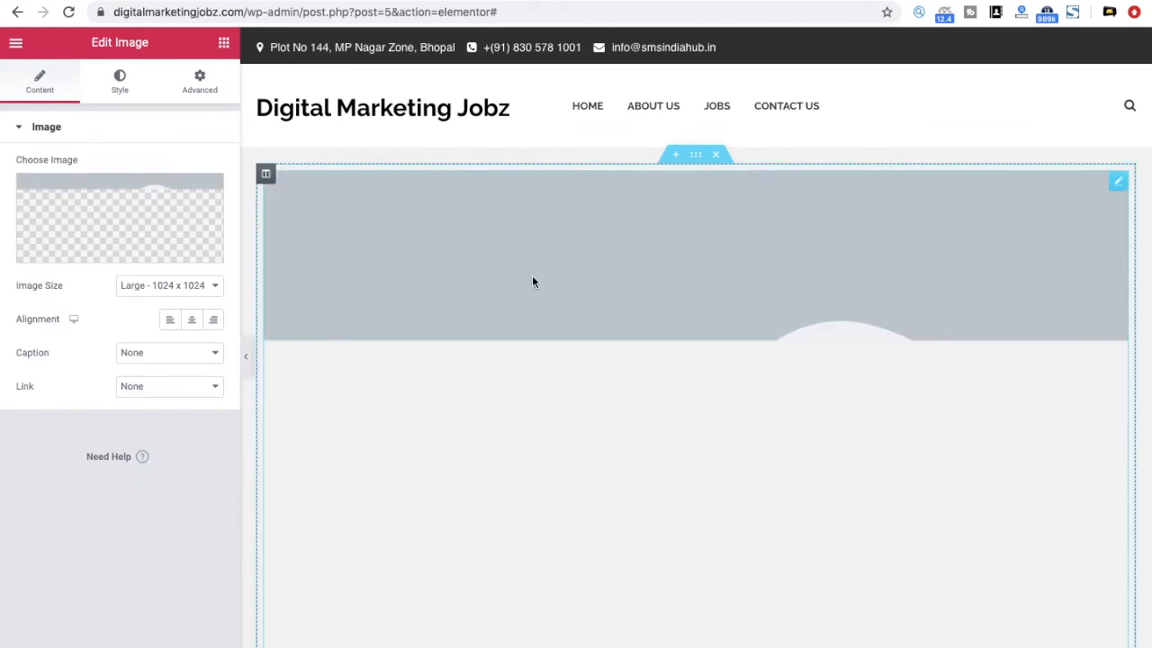
# Examine the Image widget's content options, including image choice, image size, alignment, caption and link
pyautogui.moveTo(148, 233)
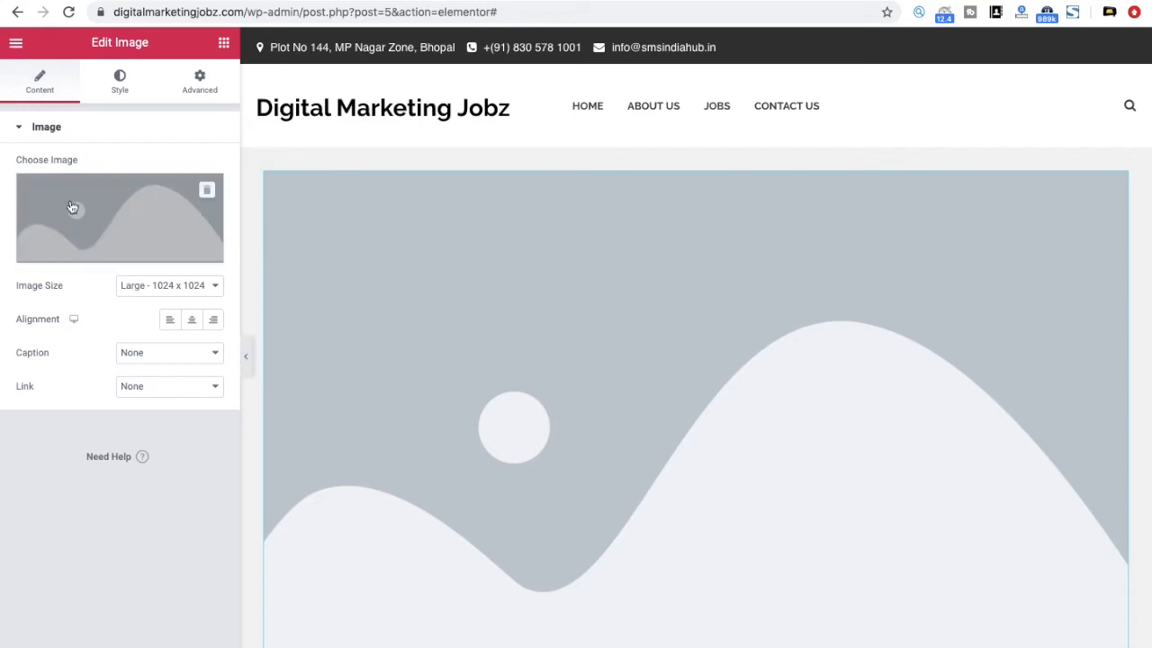
pyautogui.moveTo(108, 225)
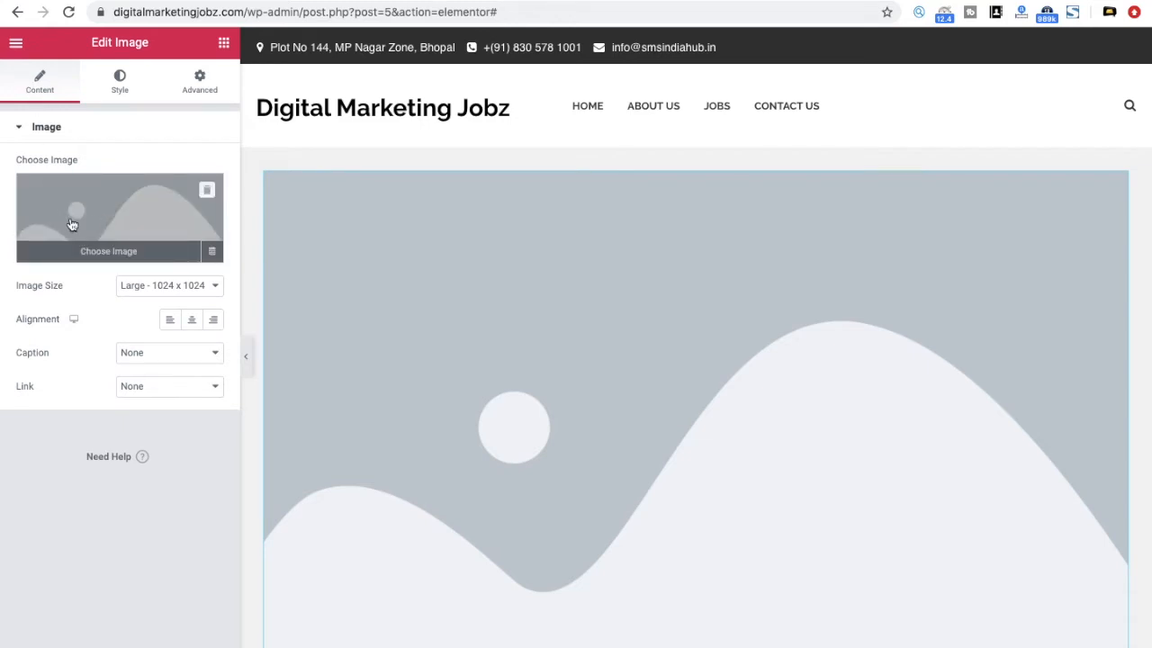
pyautogui.scroll(-3, 468, 363)
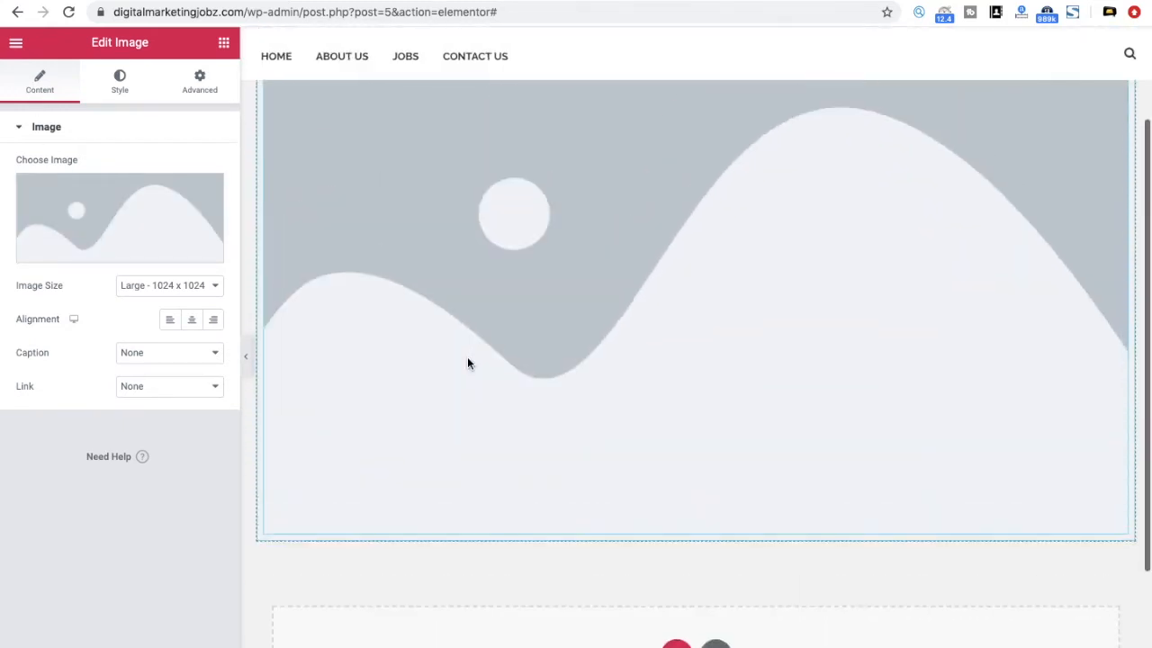
pyautogui.scroll(3, 467, 363)
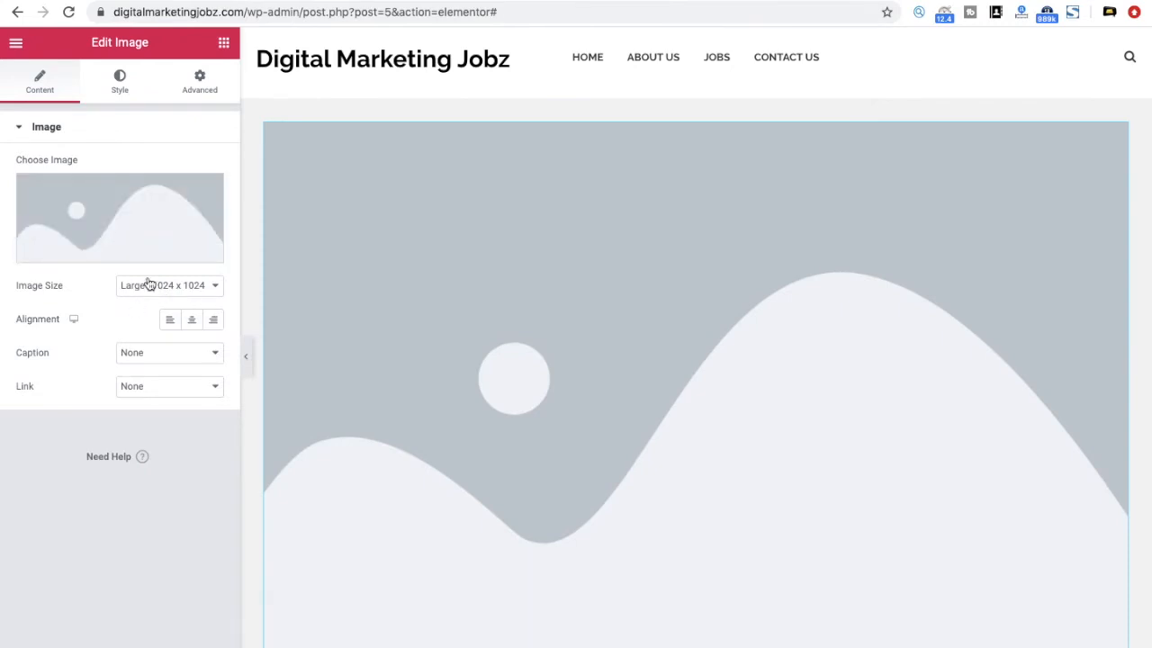
pyautogui.click(177, 352)
pyautogui.click(64, 385)
# Try widths of 400 and 40 percent for the image in its style settings
pyautogui.click(117, 82)
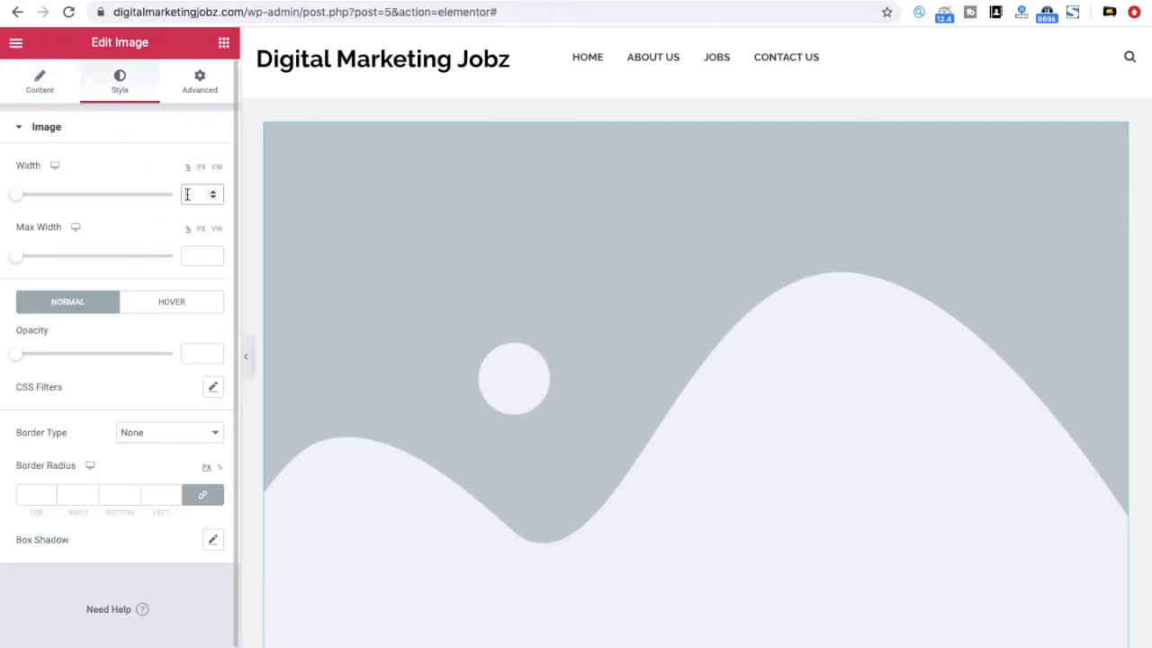
pyautogui.click(192, 256)
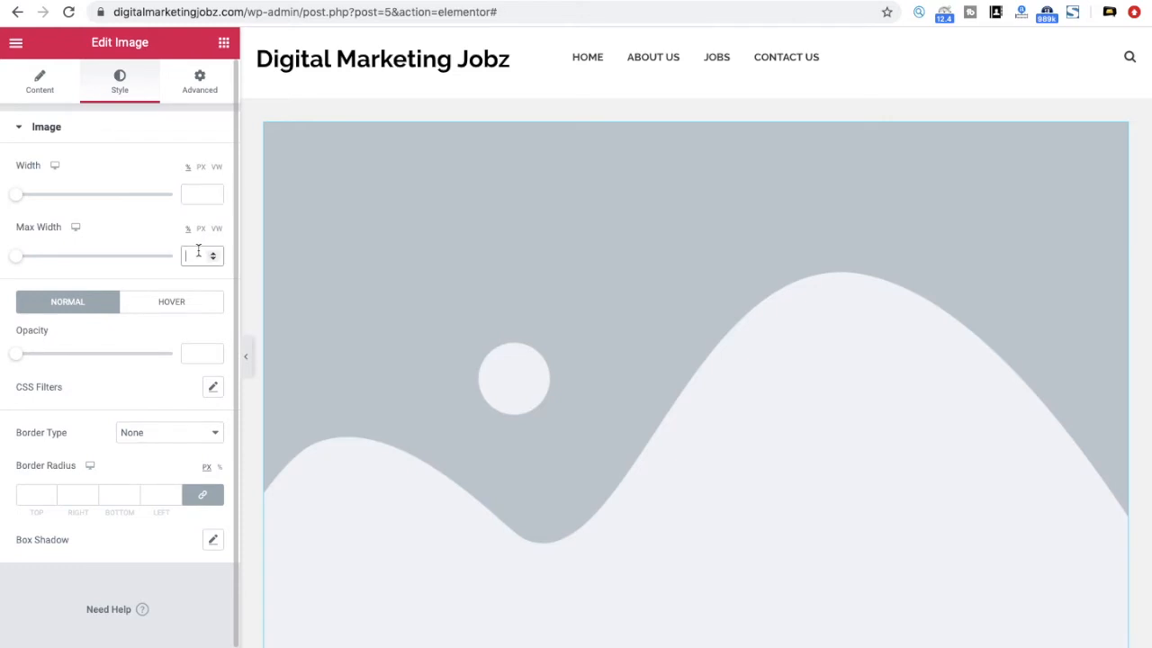
pyautogui.click(193, 194)
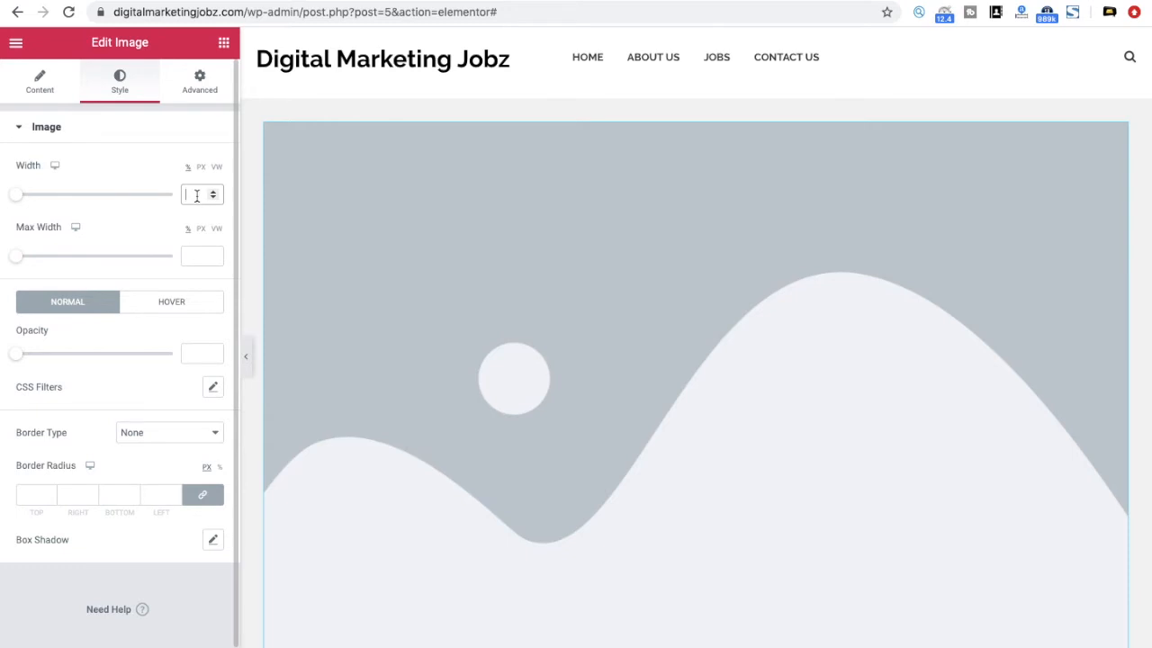
pyautogui.write('400')
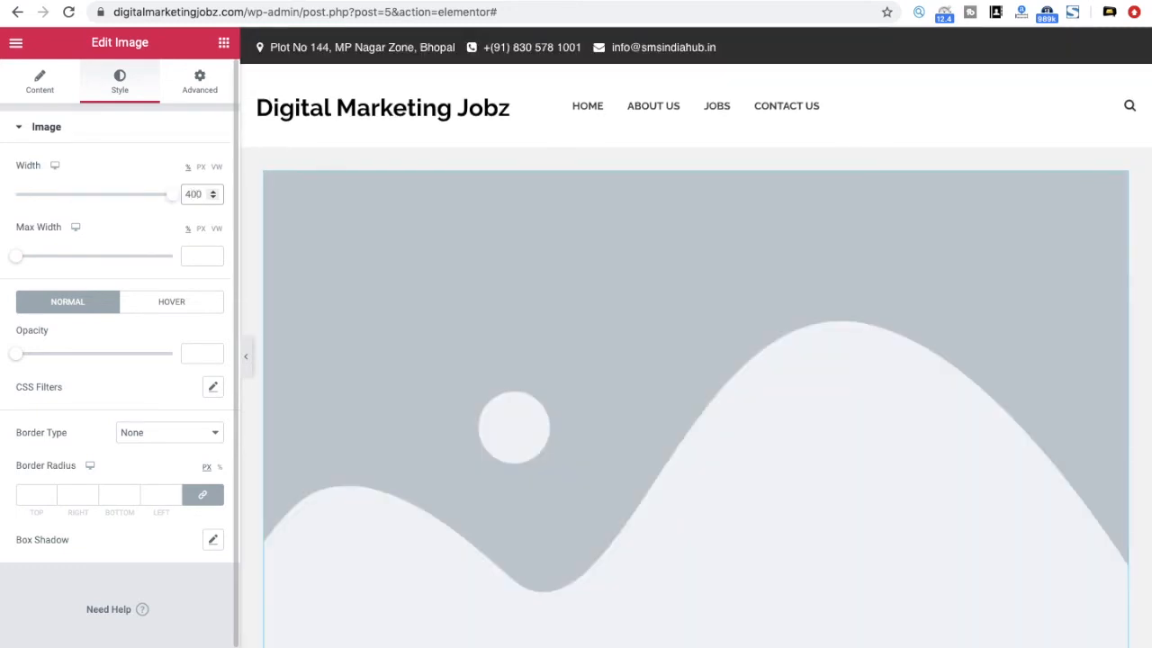
pyautogui.press('BackSpace')
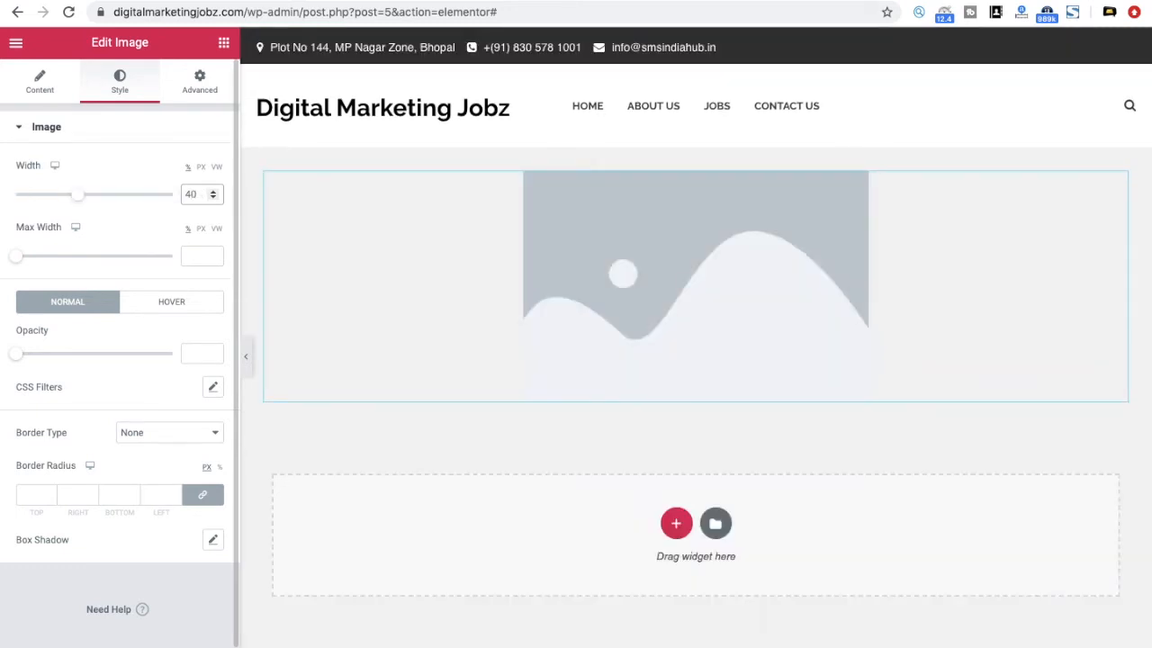
# Switch the image's width to pixels and try 100 and 1000 px before returning to 100 px
pyautogui.click(202, 169)
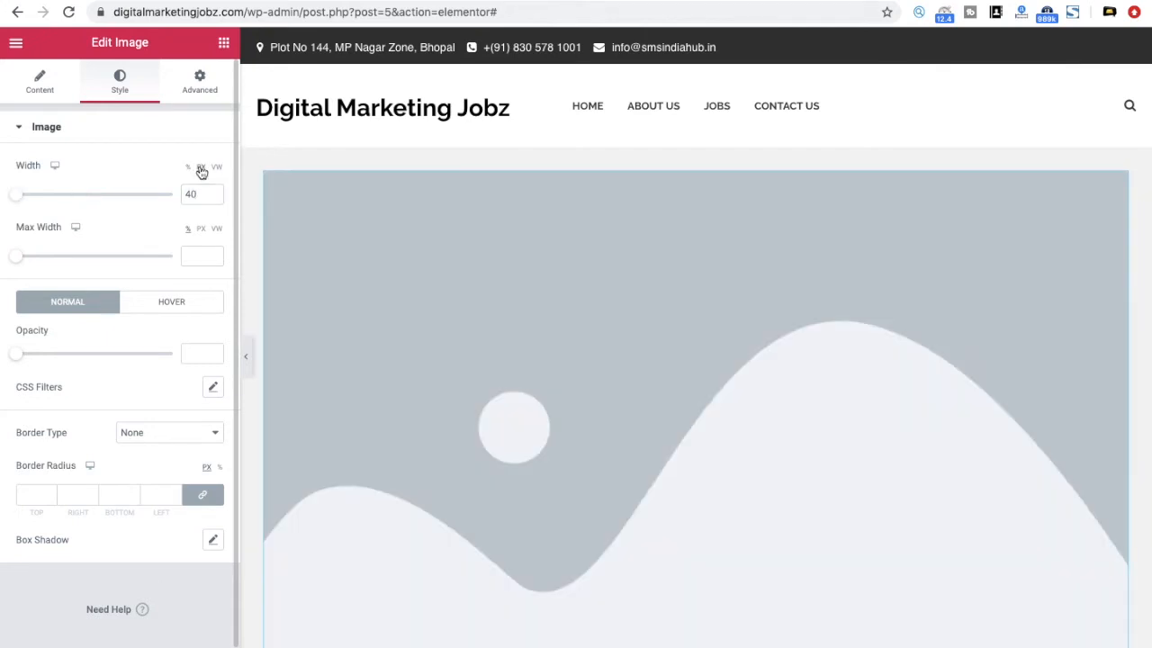
pyautogui.click(198, 193)
pyautogui.press('BackSpace')
pyautogui.press('BackSpace')
pyautogui.write('100')
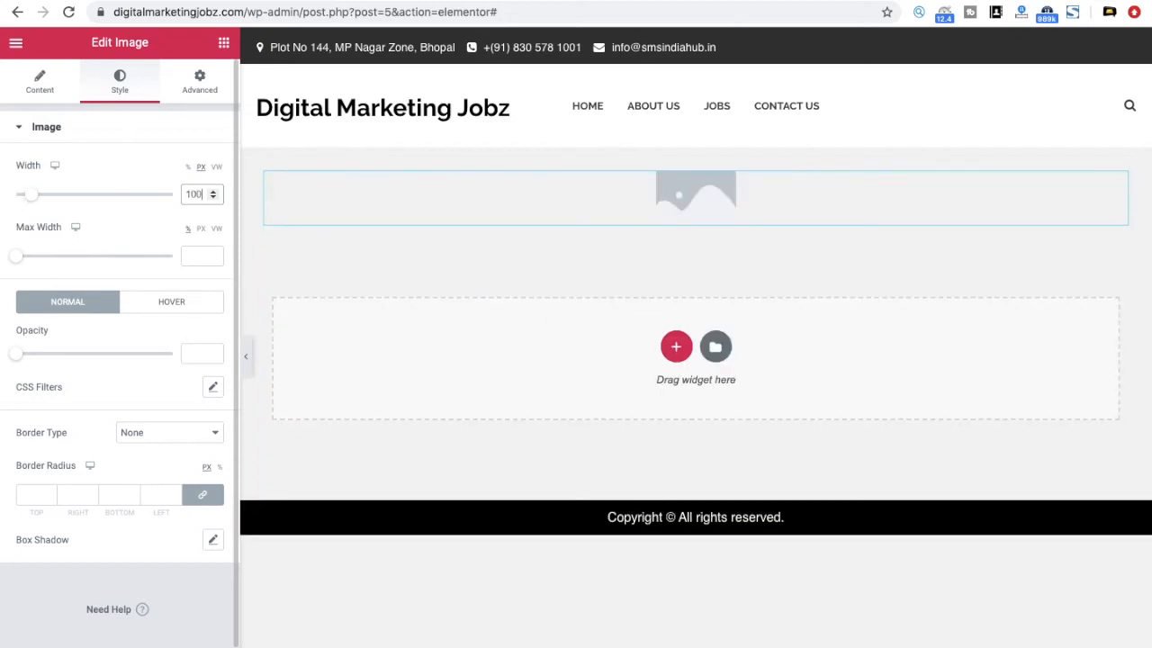
pyautogui.write('0')
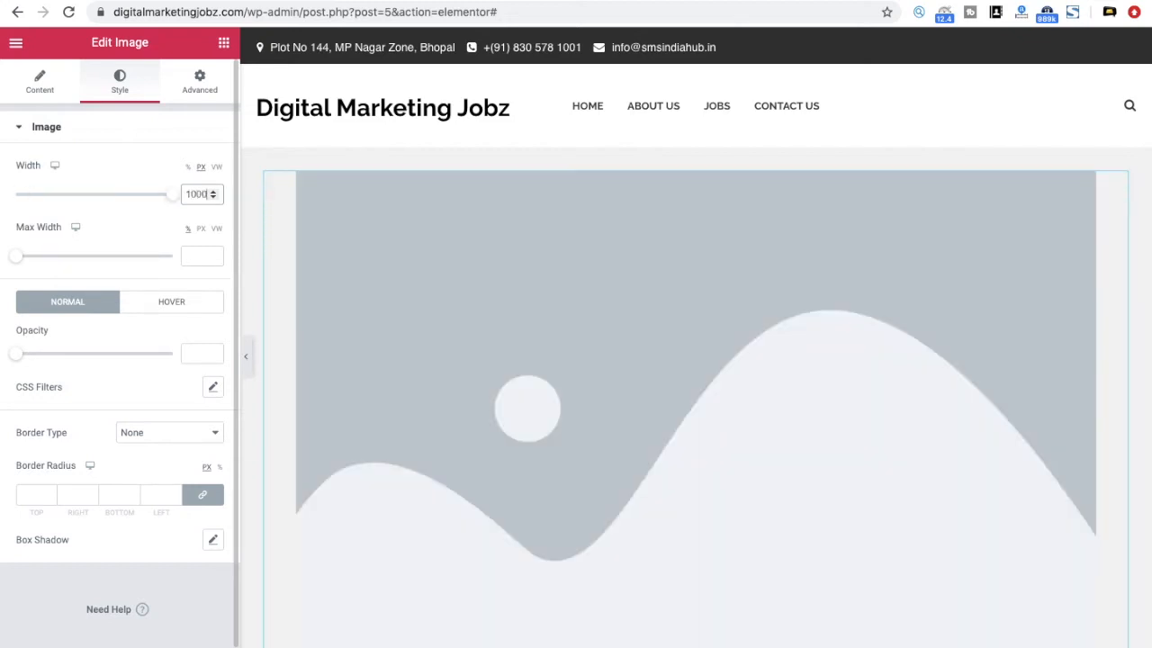
pyautogui.press('BackSpace')
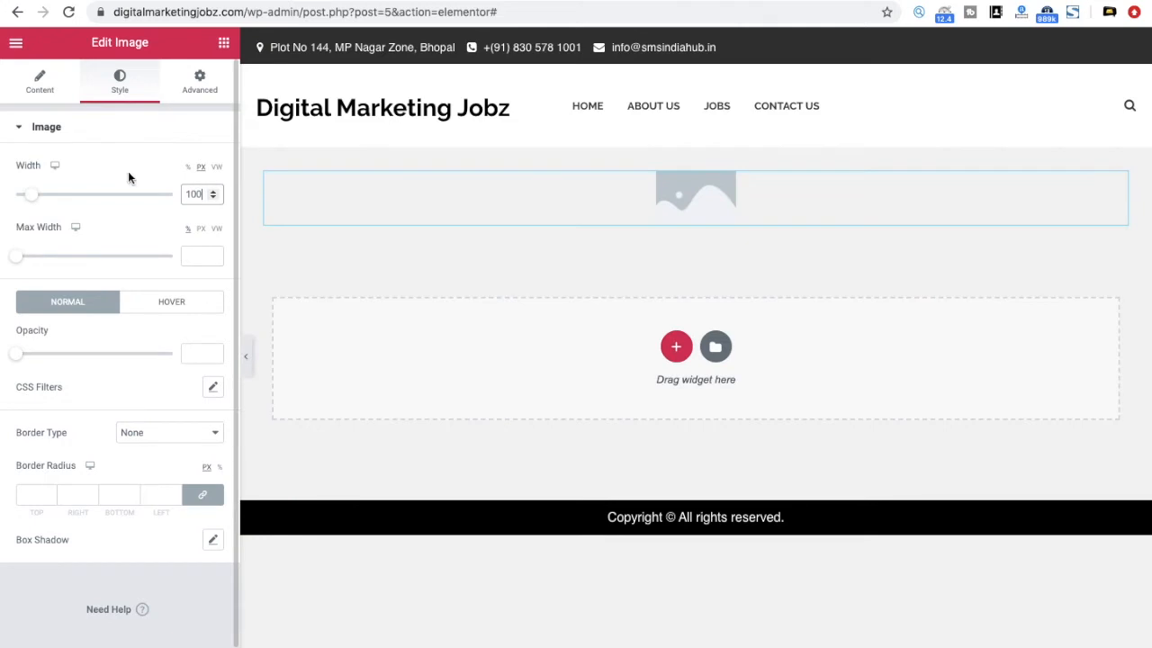
# Set the image's width back to percent at 40 and its max width to 50 percent
pyautogui.click(189, 167)
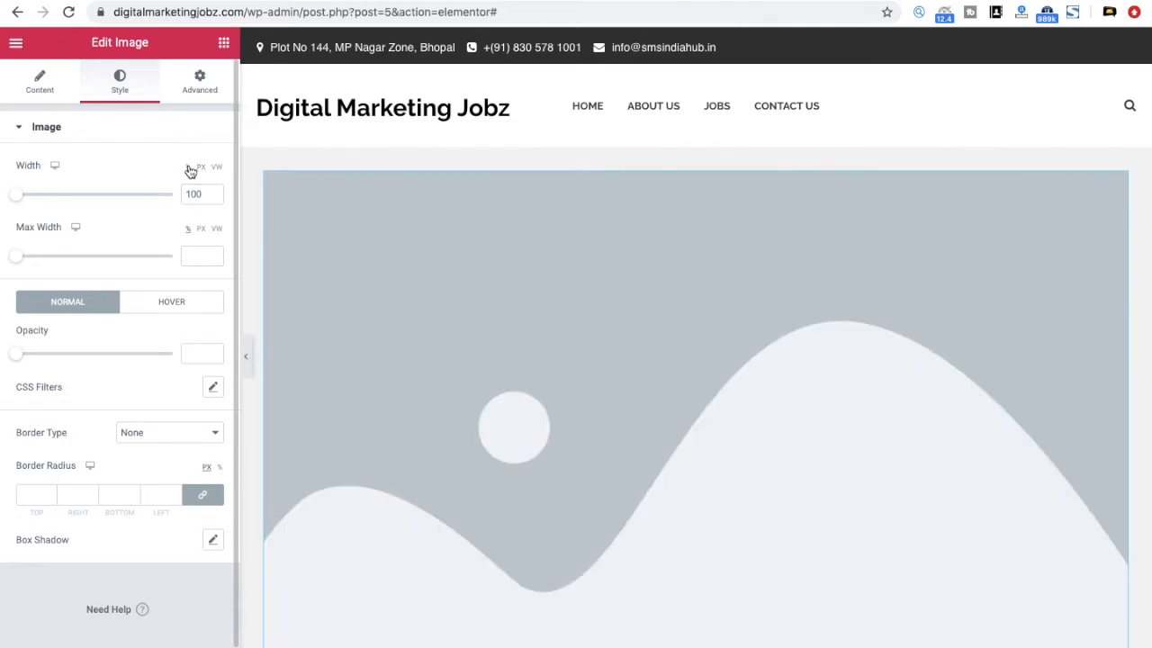
pyautogui.click(204, 194)
pyautogui.doubleClick(194, 195)
pyautogui.write('40')
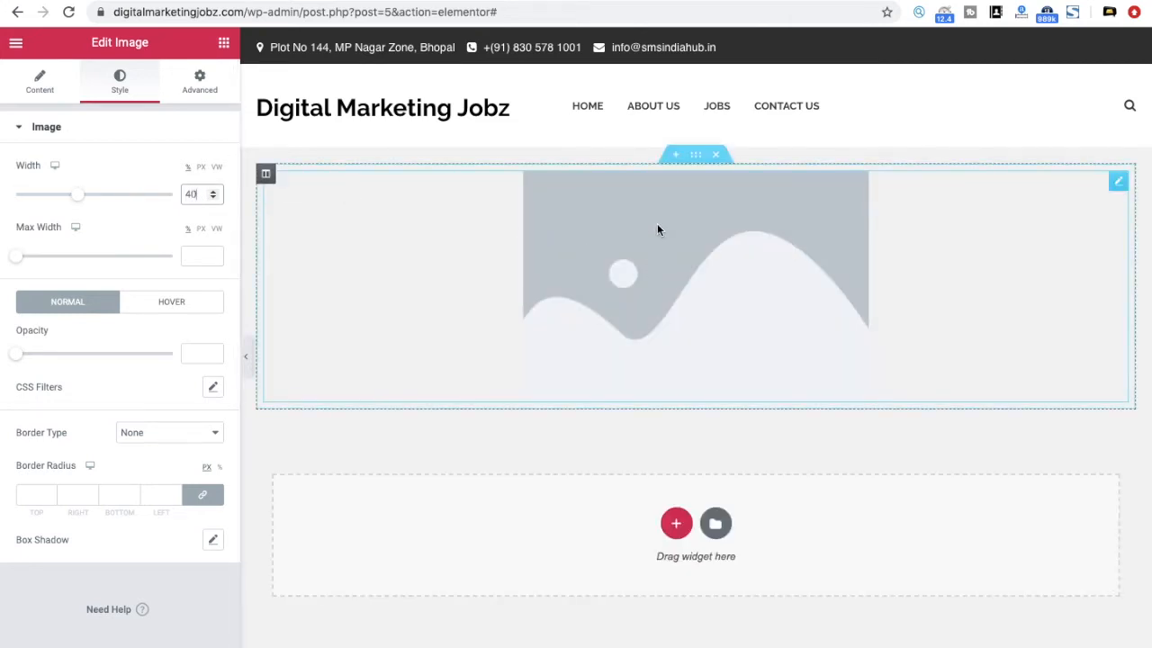
pyautogui.click(193, 256)
pyautogui.write('50')
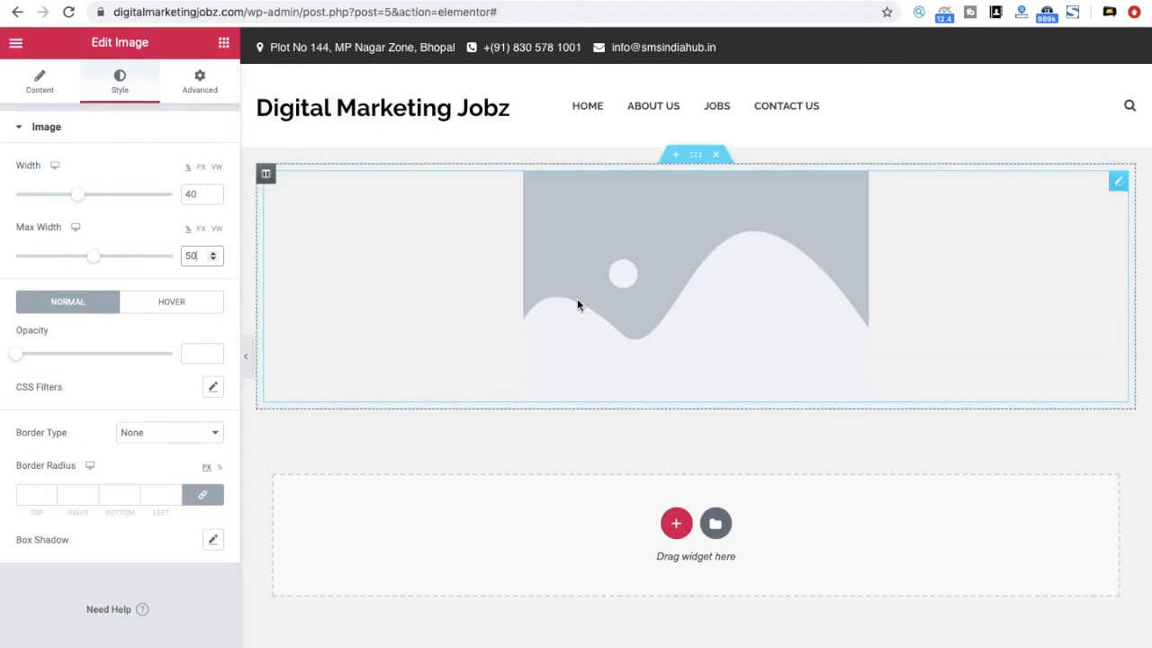
# View the image's hover style options and the CSS filters for its normal state
pyautogui.click(211, 299)
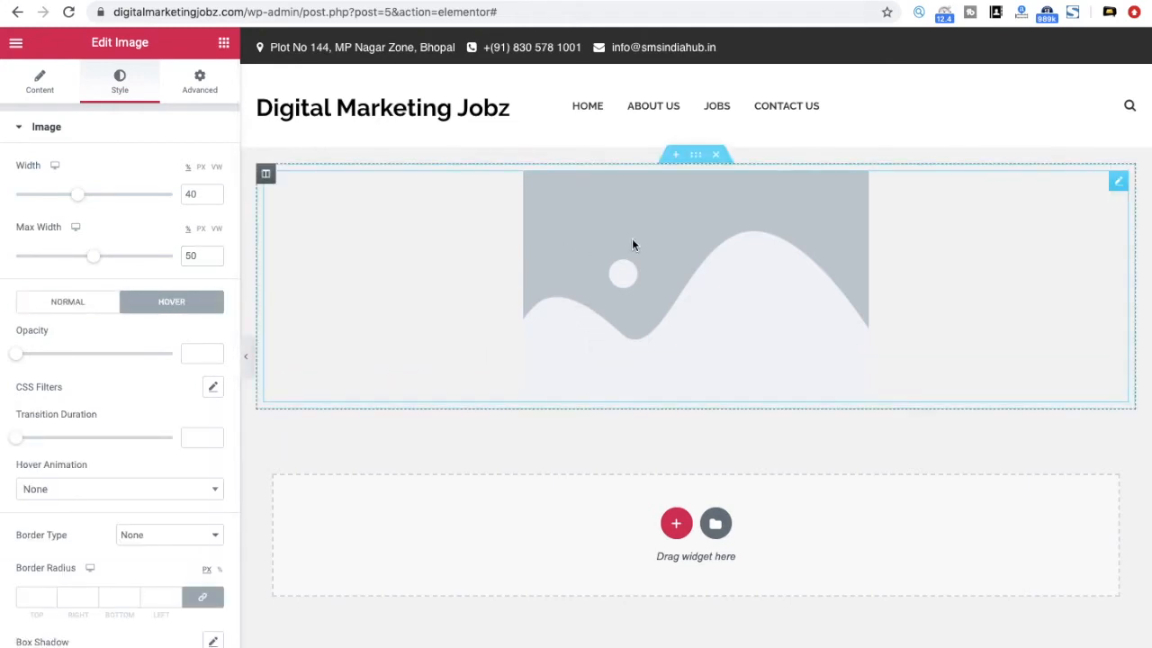
pyautogui.click(76, 301)
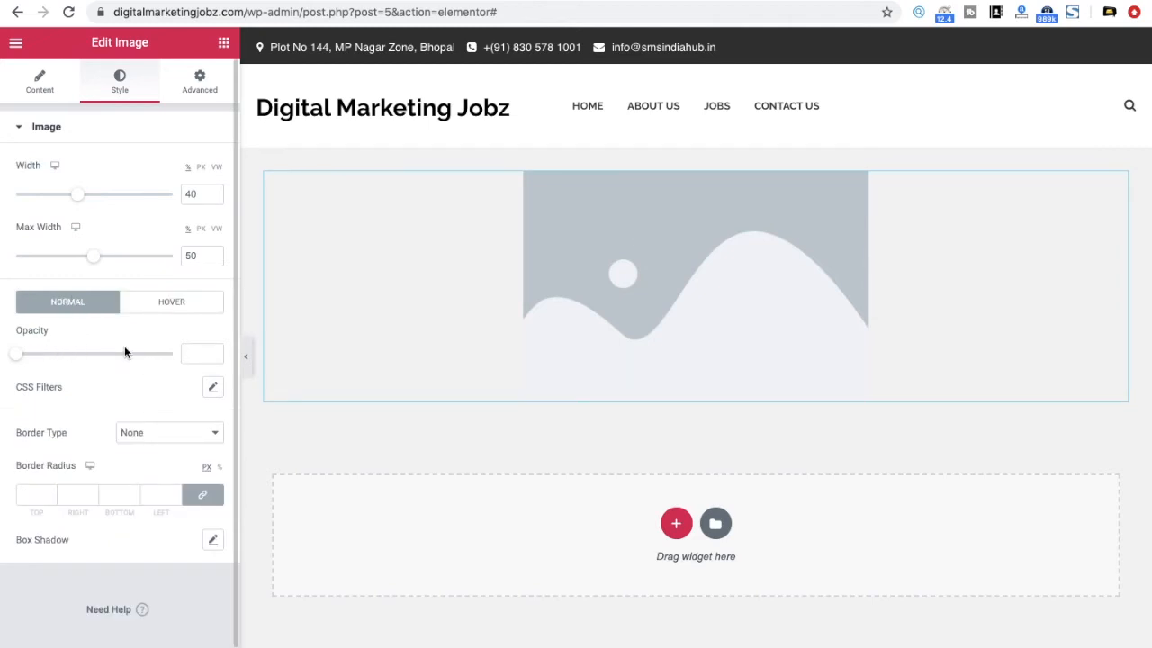
pyautogui.click(216, 389)
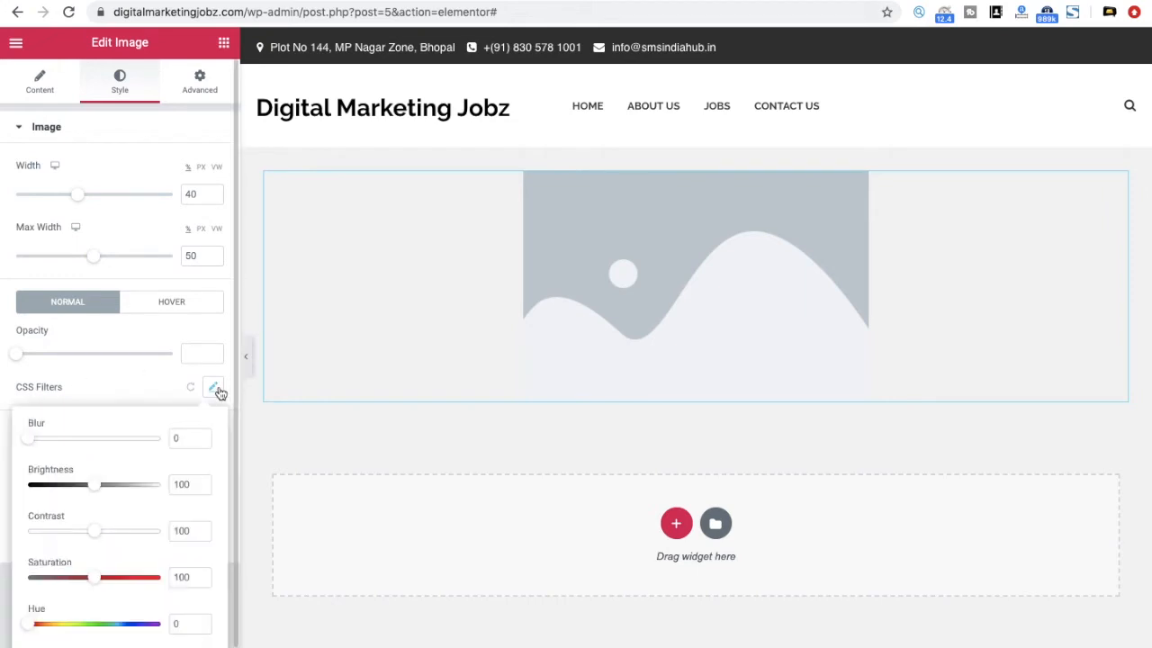
pyautogui.click(217, 389)
pyautogui.click(218, 390)
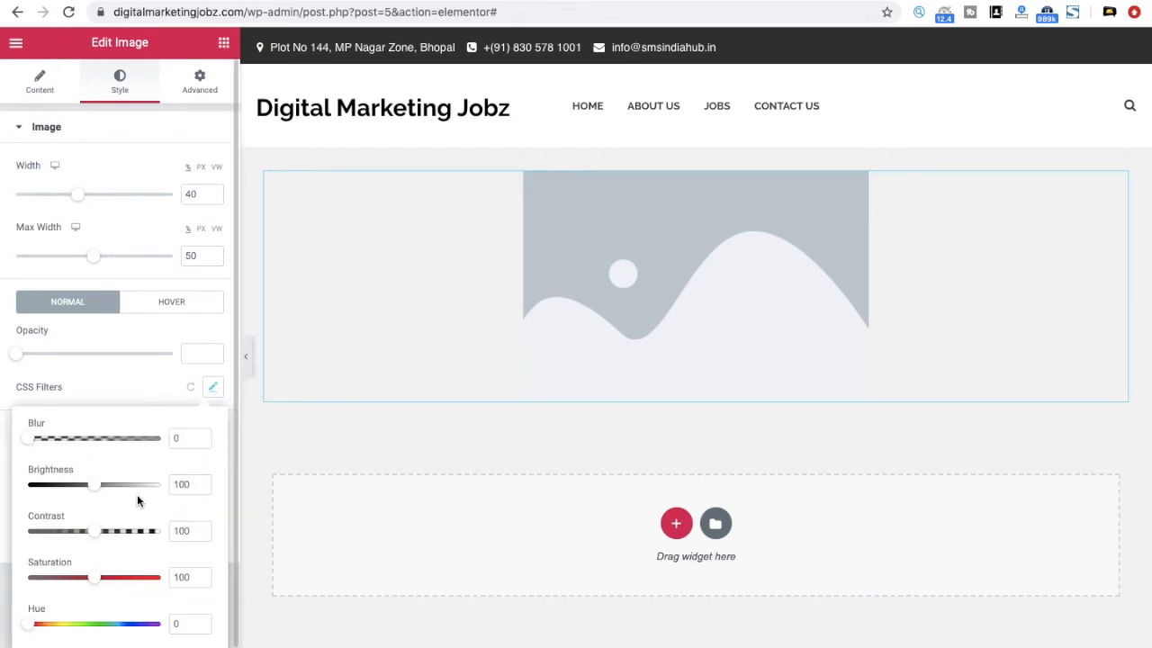
pyautogui.scroll(-1, 137, 500)
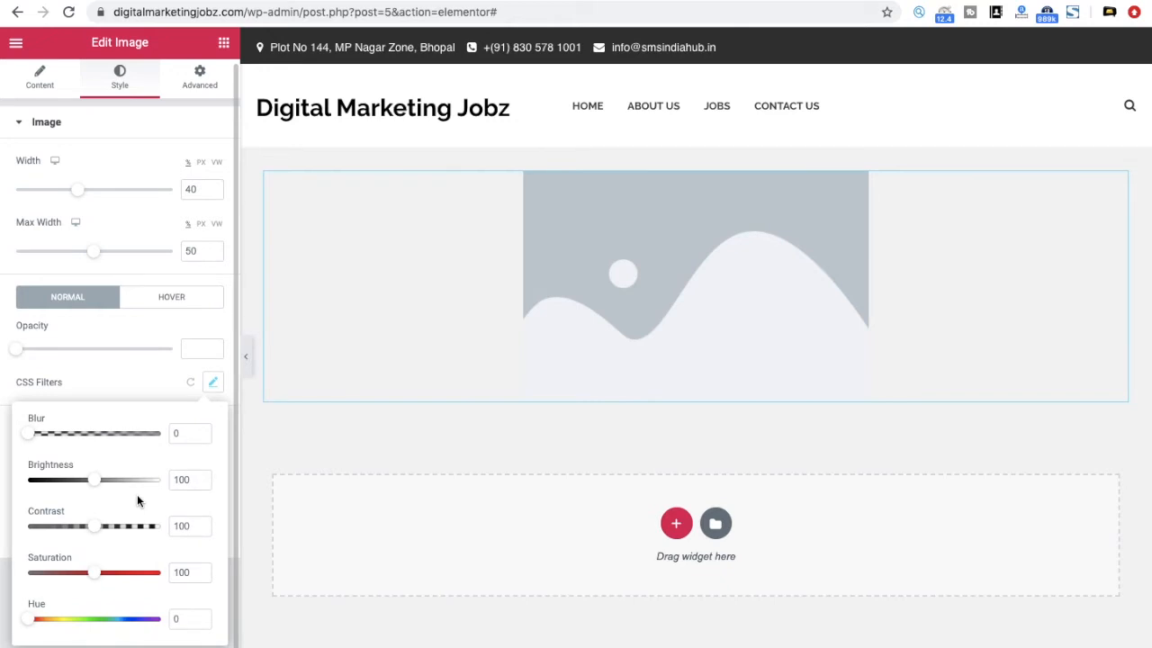
pyautogui.click(218, 385)
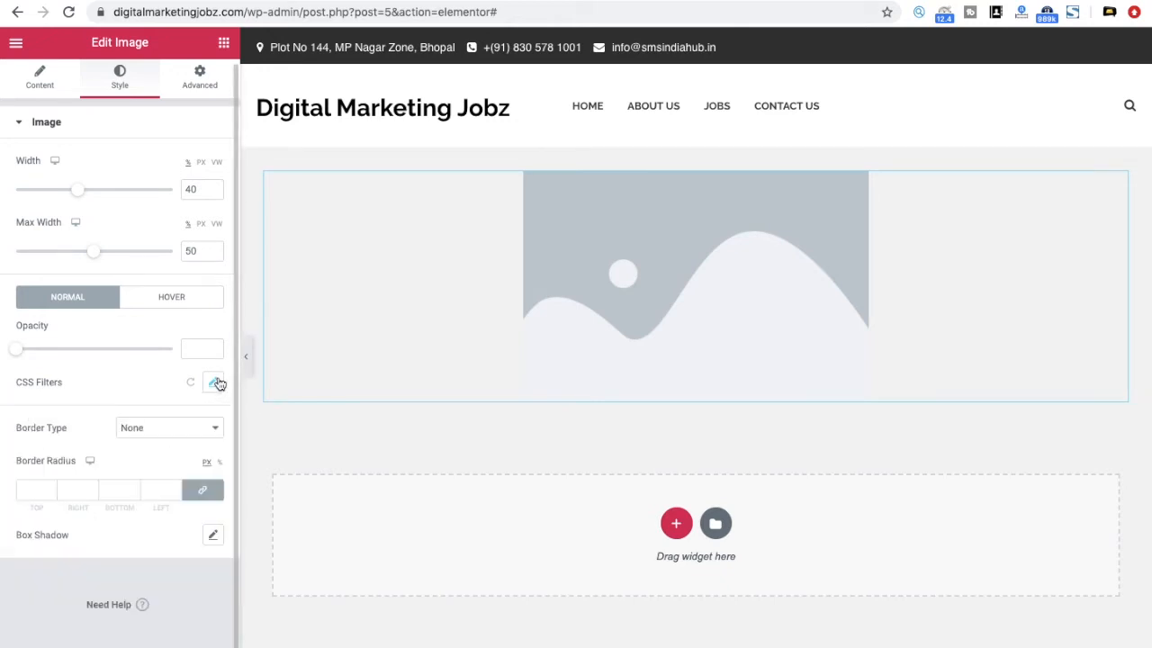
# Try a solid border on the image, and change the border type to Dashed
pyautogui.click(168, 429)
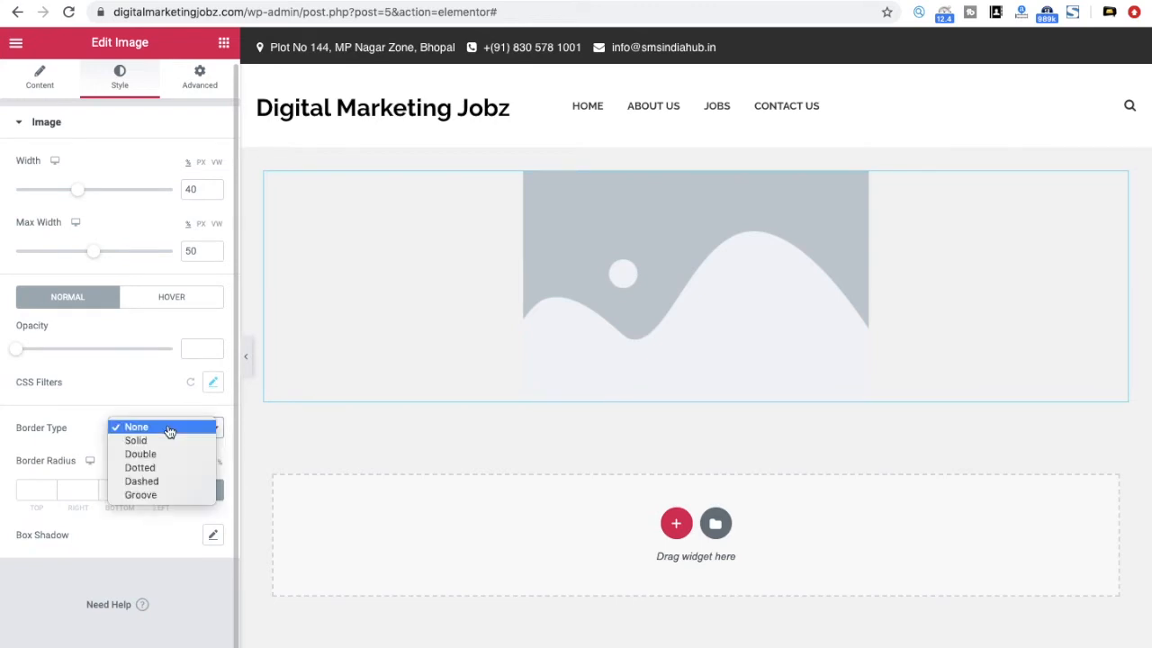
pyautogui.click(147, 441)
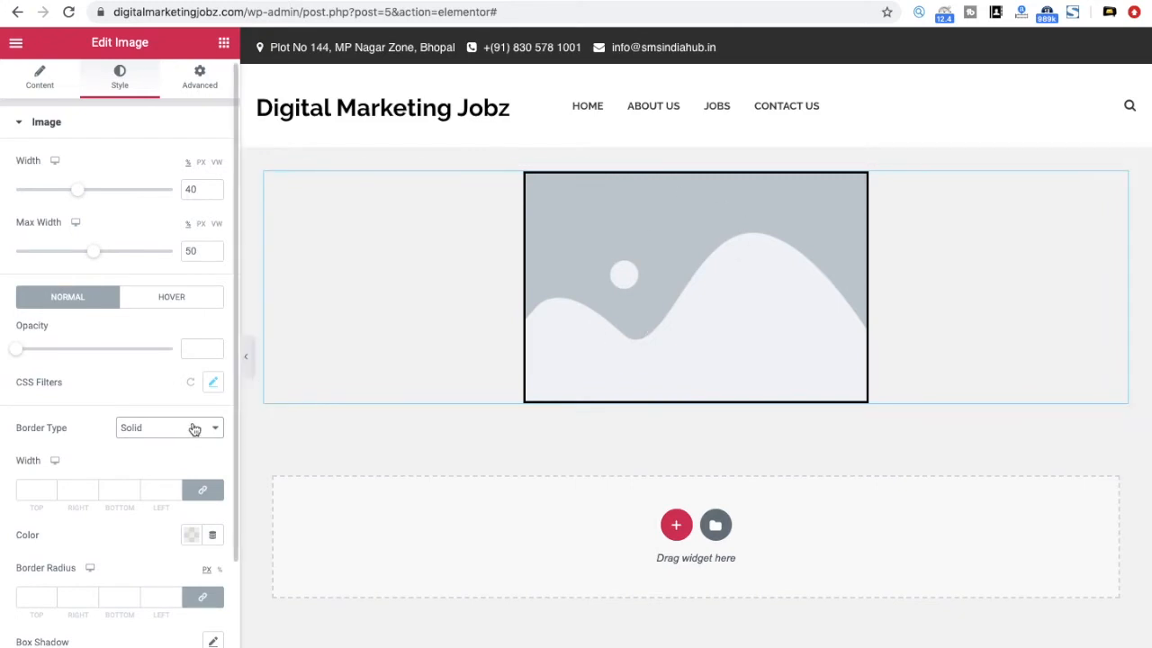
pyautogui.click(194, 429)
pyautogui.click(142, 468)
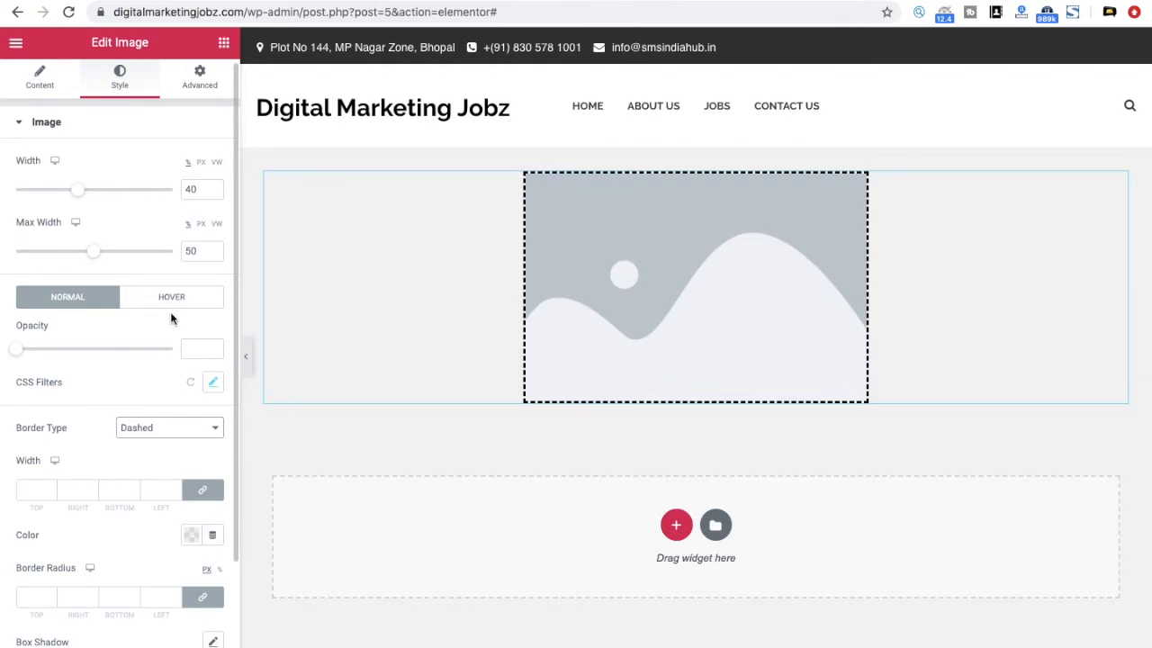
# Try a width of 50 on all sides of the dashed image border, and change it to 100
pyautogui.click(32, 486)
pyautogui.write('50')
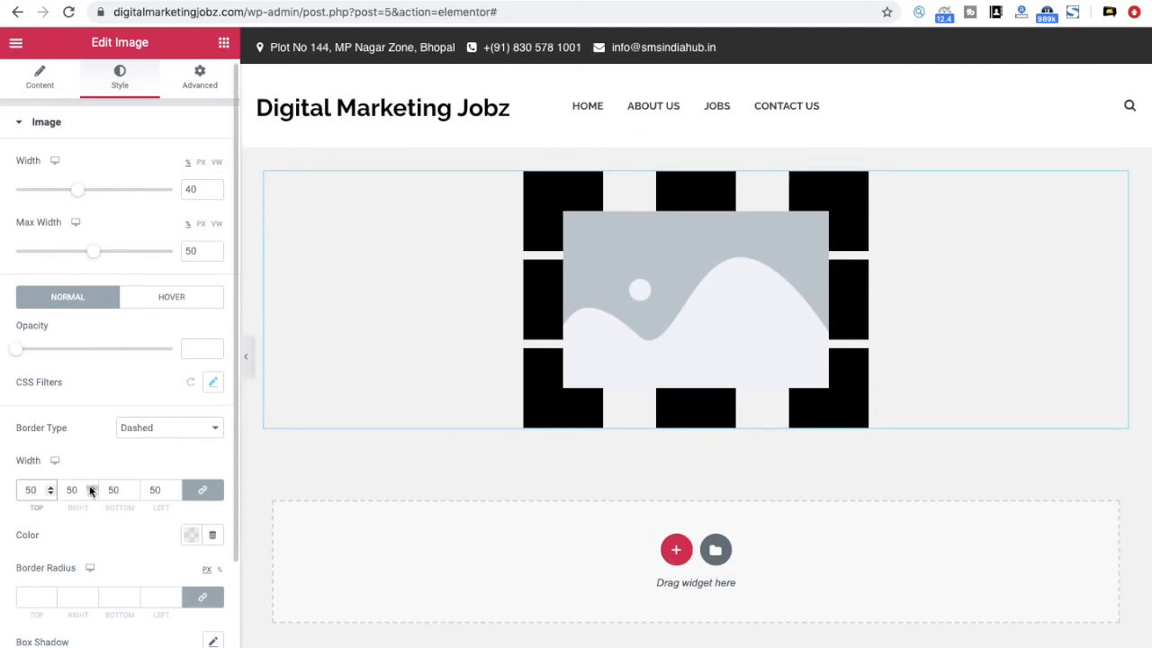
pyautogui.doubleClick(30, 490)
pyautogui.press('BackSpace')
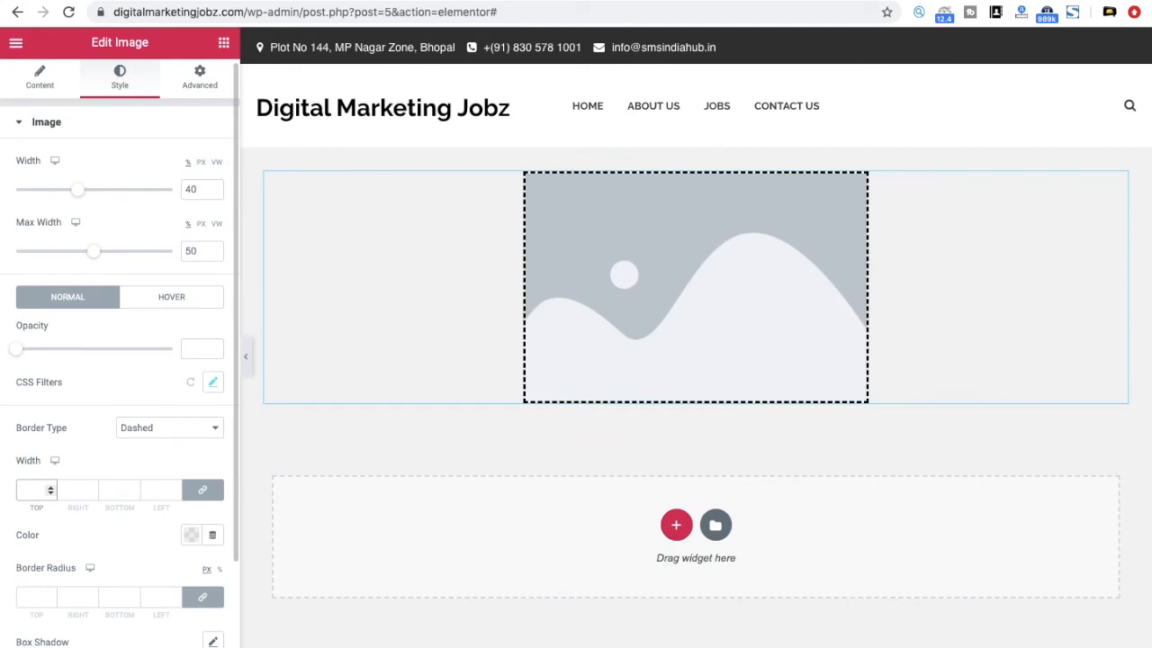
pyautogui.write('1')
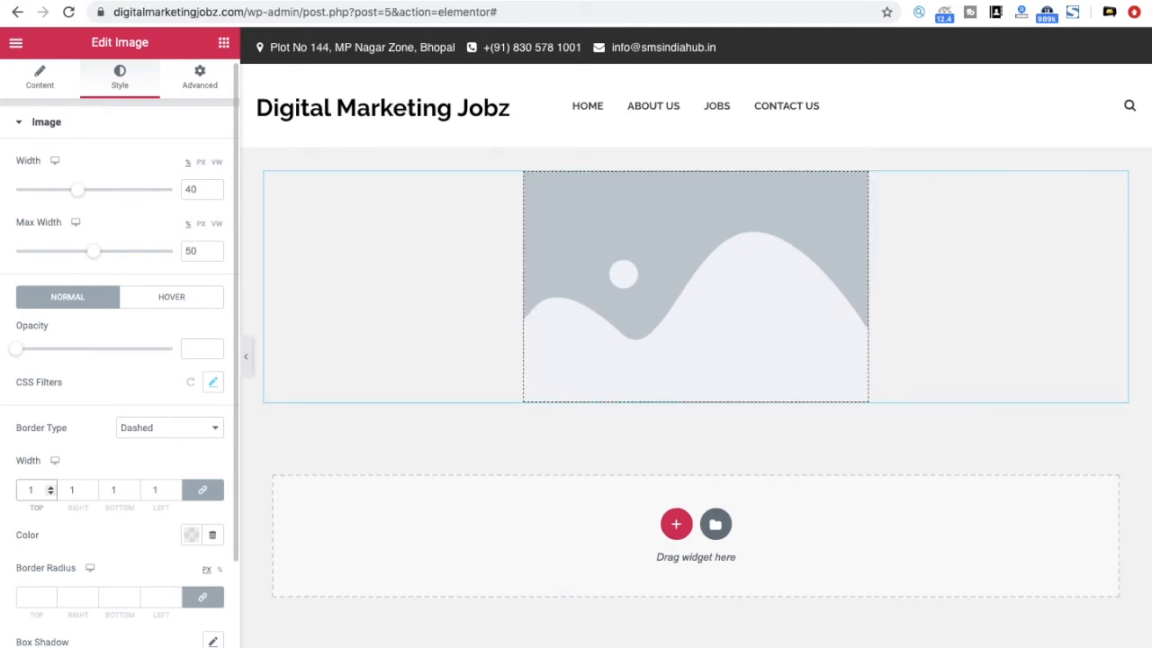
pyautogui.write('00')
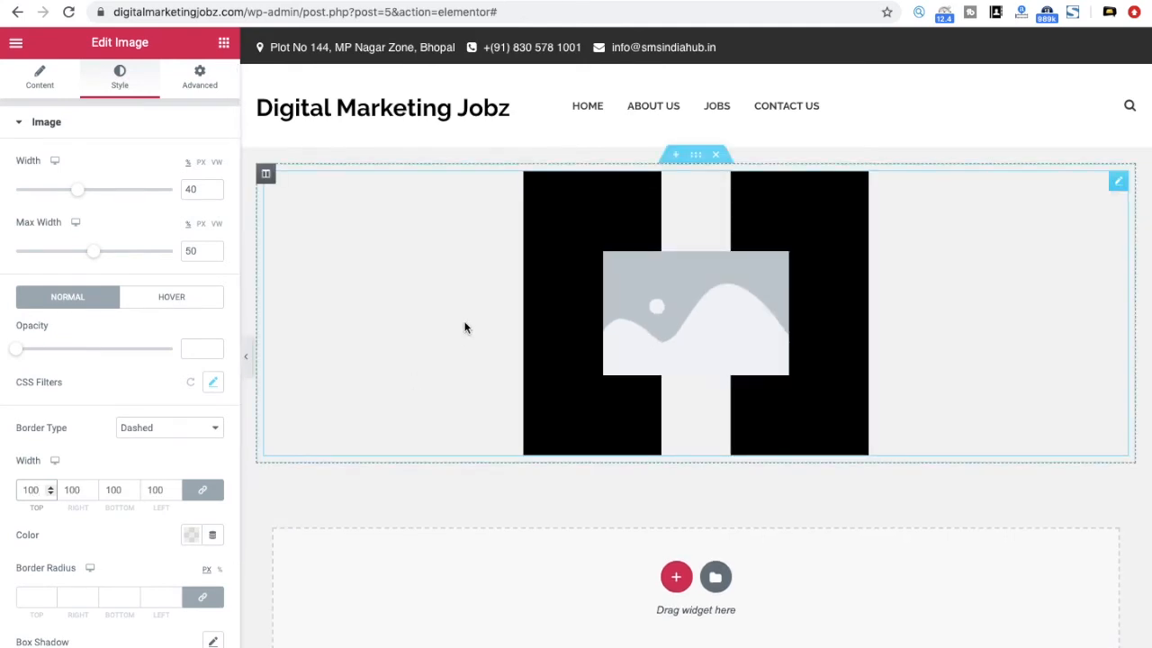
# Set the image's dashed border color to green #61CE70
pyautogui.scroll(-3, 76, 441)
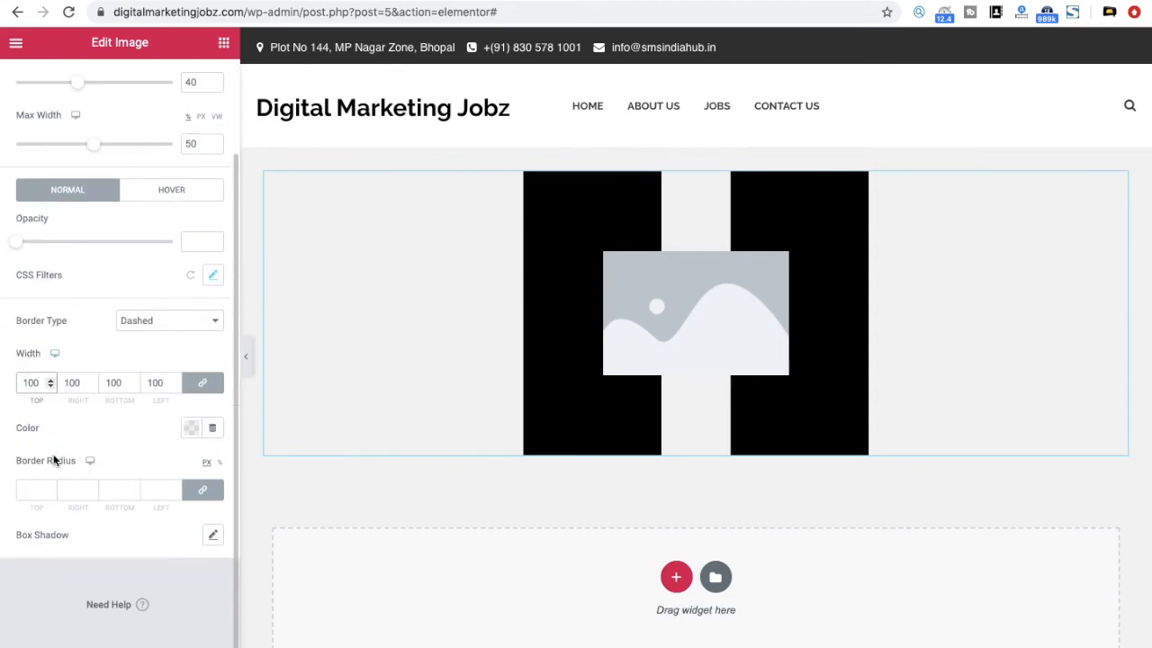
pyautogui.click(192, 429)
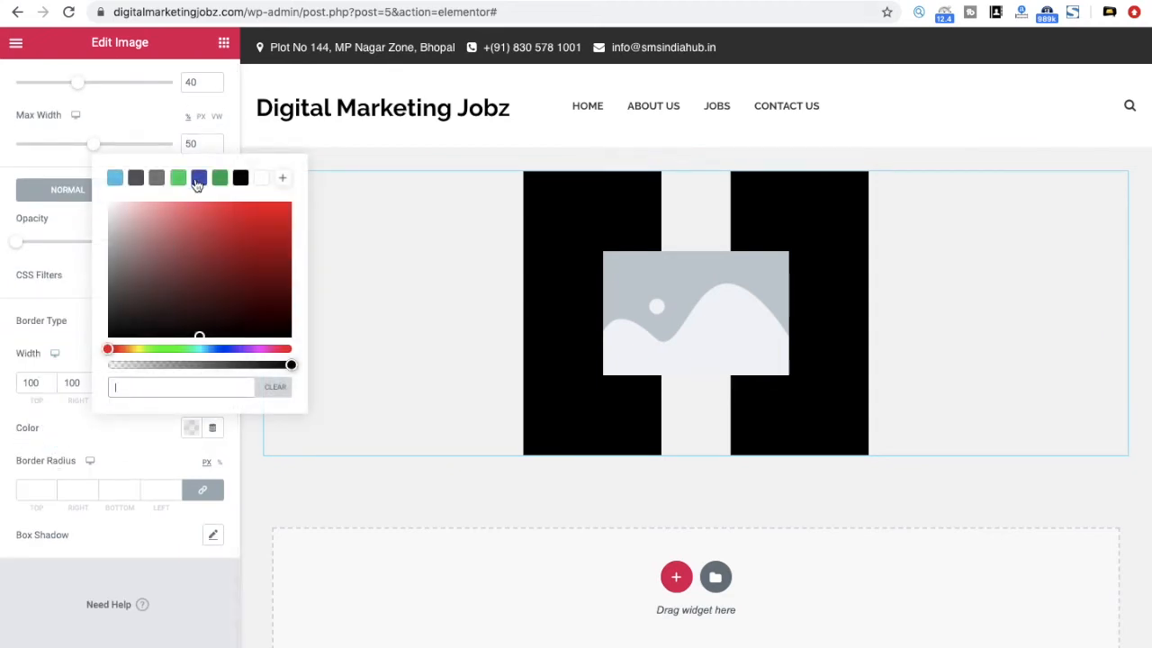
pyautogui.click(181, 178)
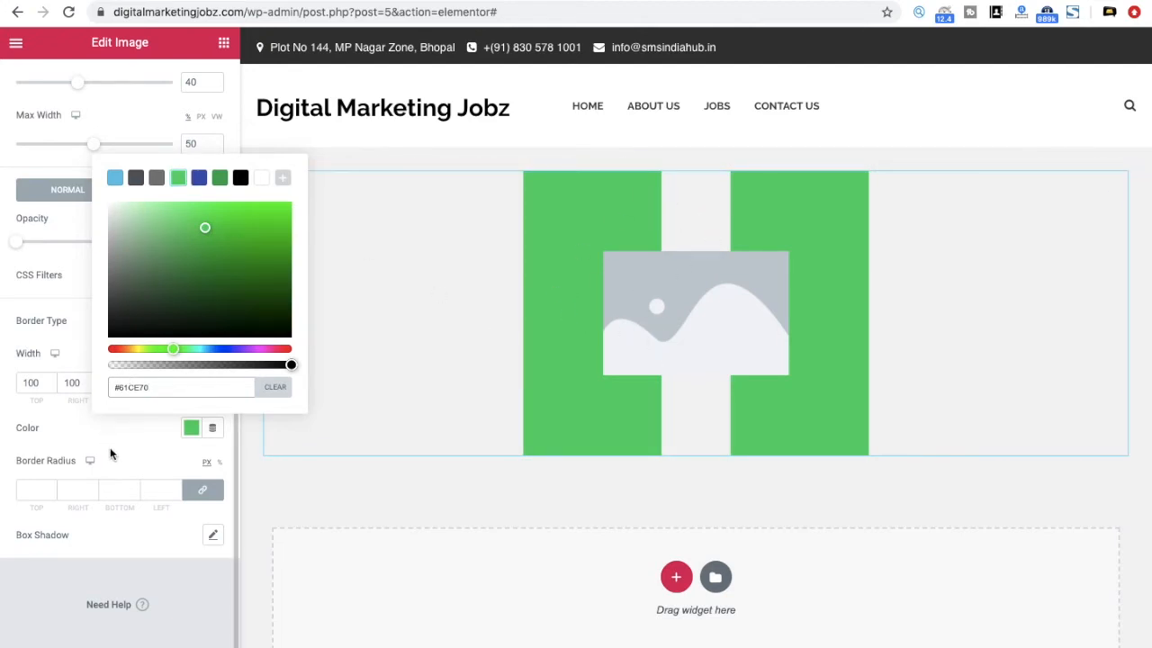
pyautogui.click(141, 488)
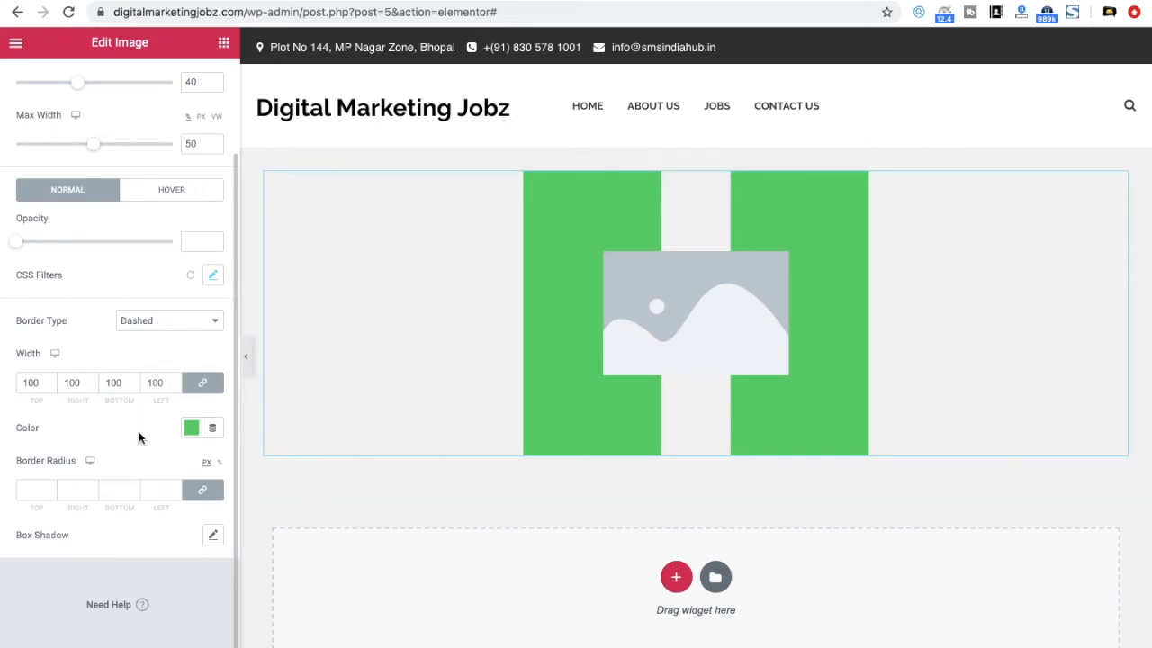
# Try a border radius of 5 px on all corners of the bordered image, and change it to 20
pyautogui.click(28, 490)
pyautogui.write('5')
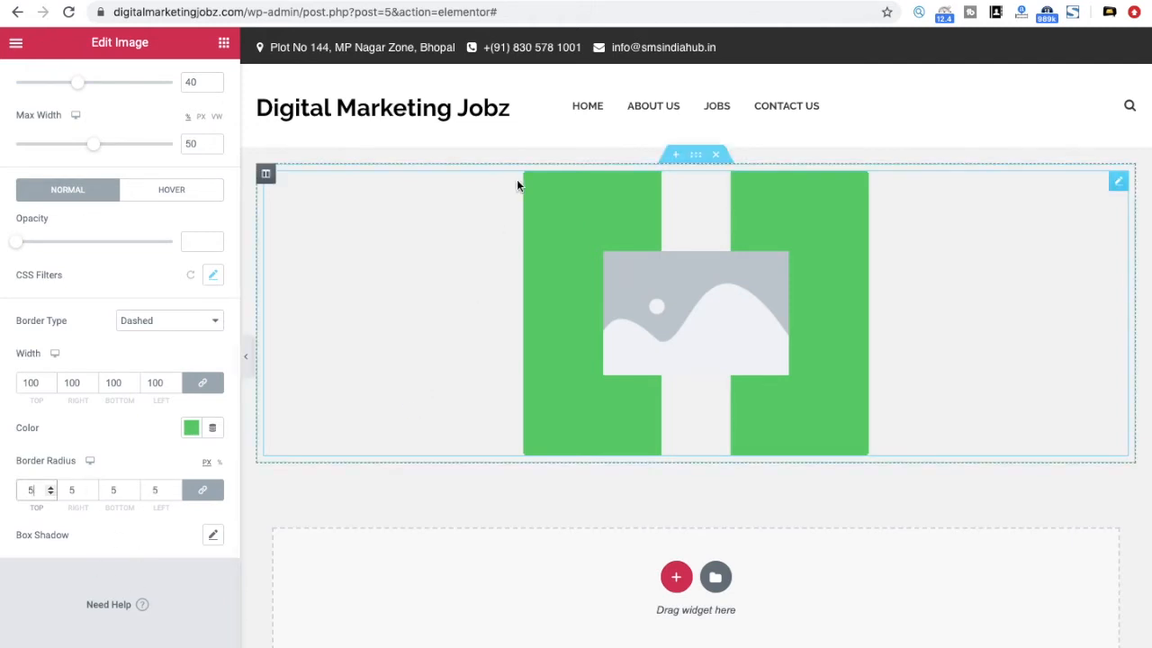
pyautogui.press('BackSpace')
pyautogui.write('20')
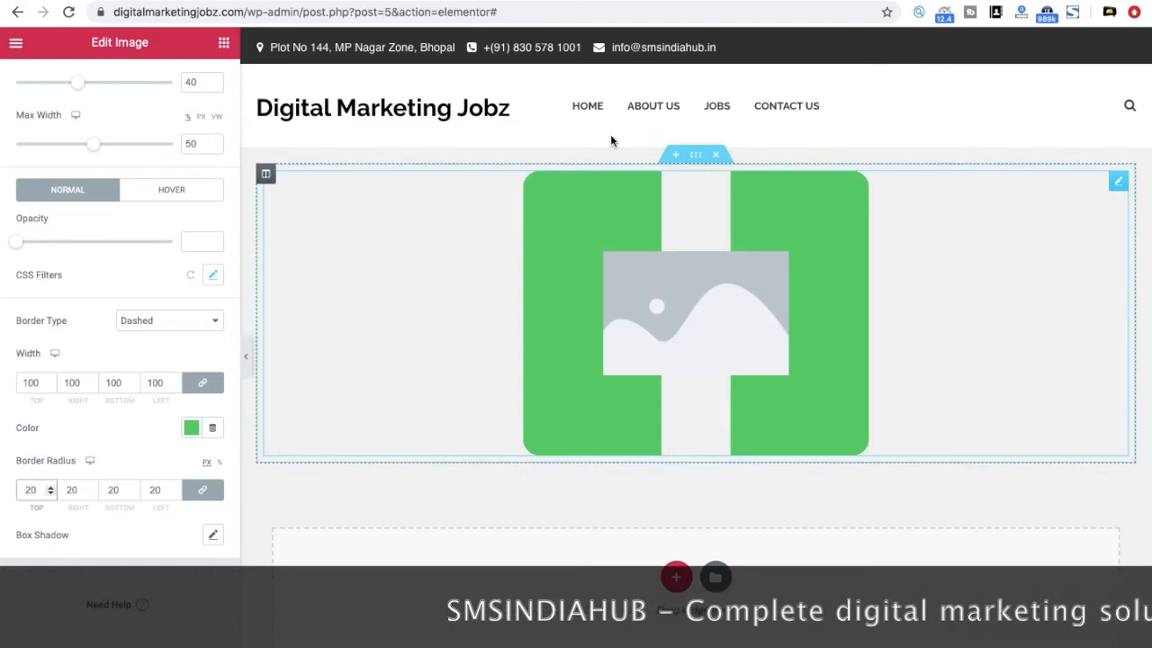
# Delete the section holding the image and add a new section with two equal columns
pyautogui.click(717, 156)
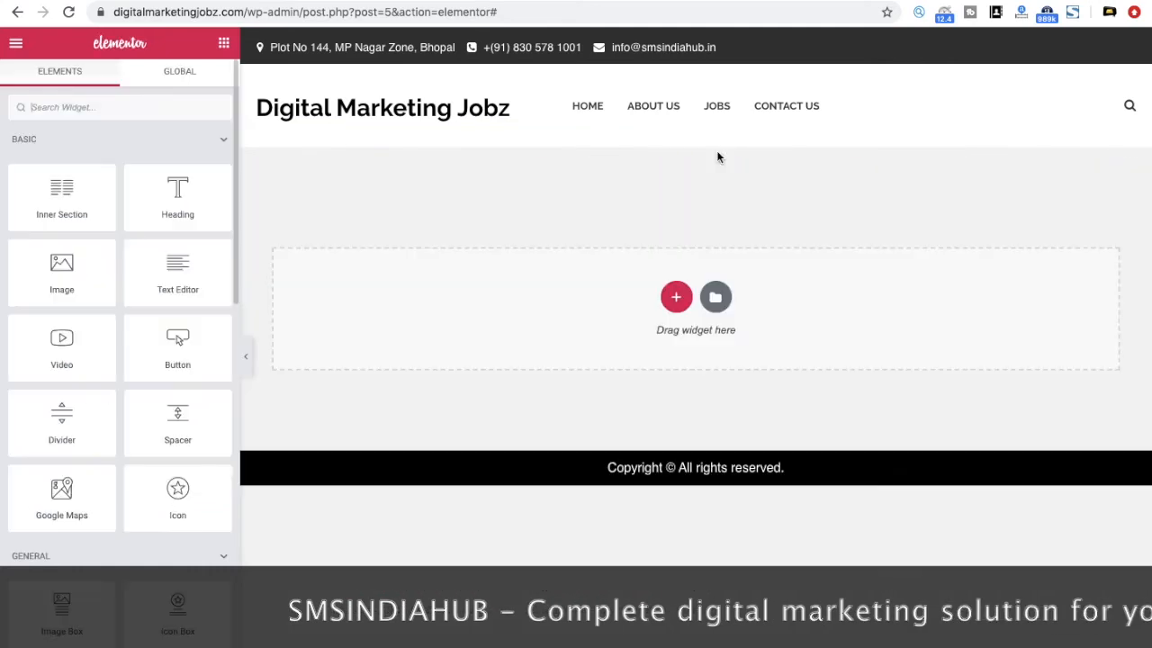
pyautogui.click(676, 297)
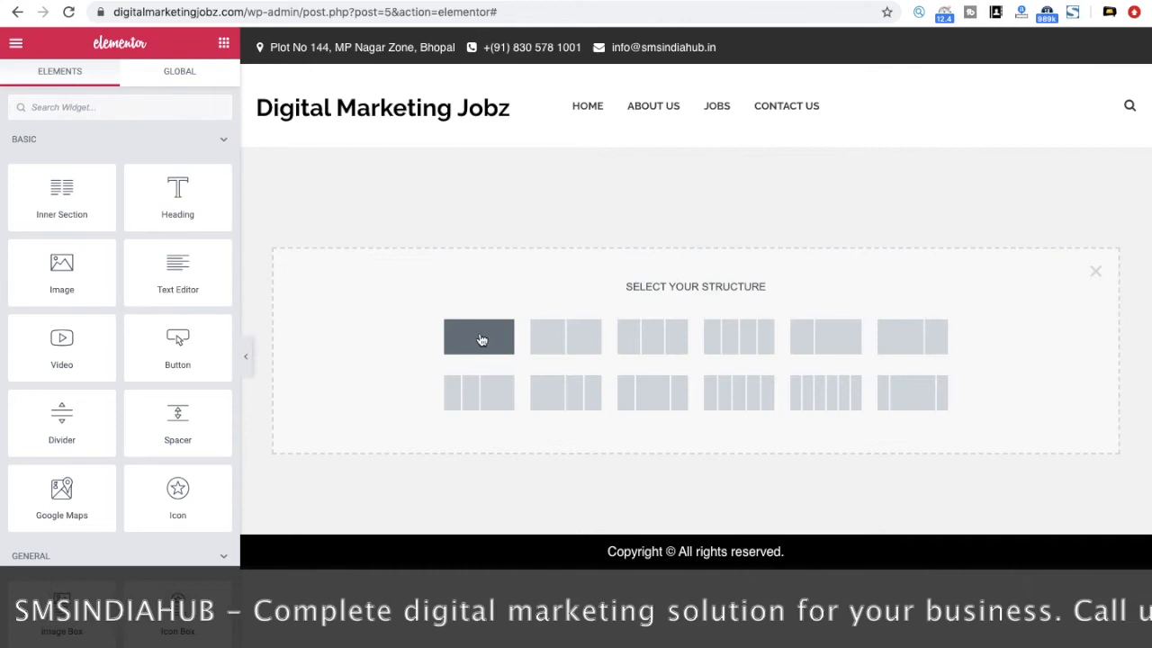
pyautogui.click(581, 345)
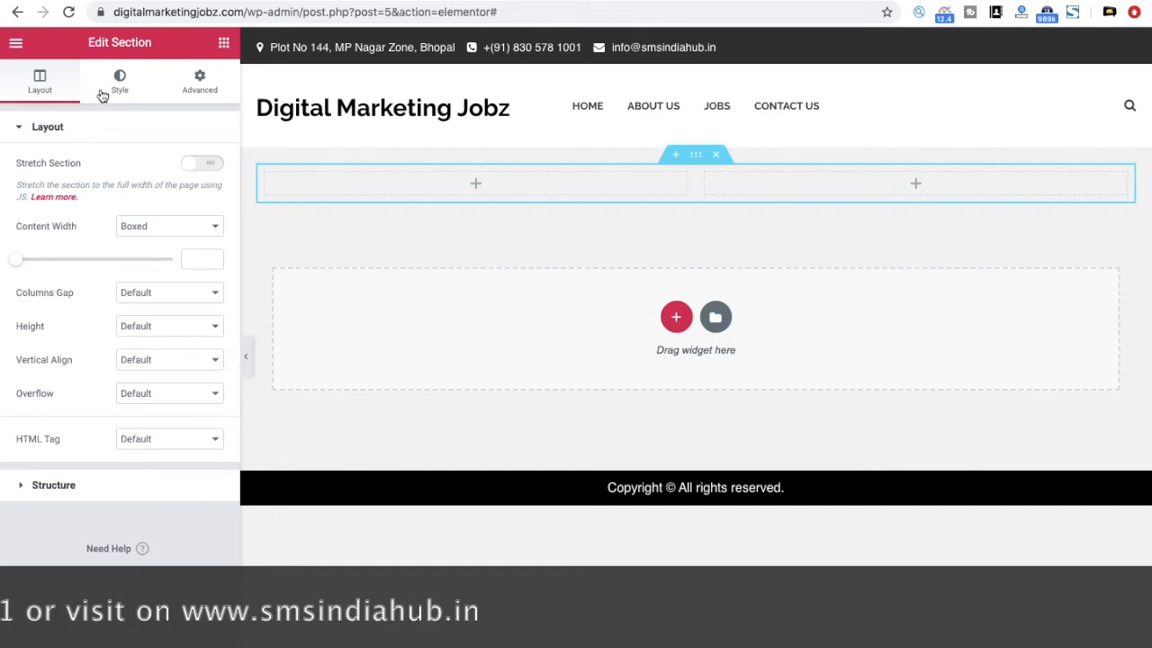
# View the two-column section's style, advanced and layout settings
pyautogui.click(134, 92)
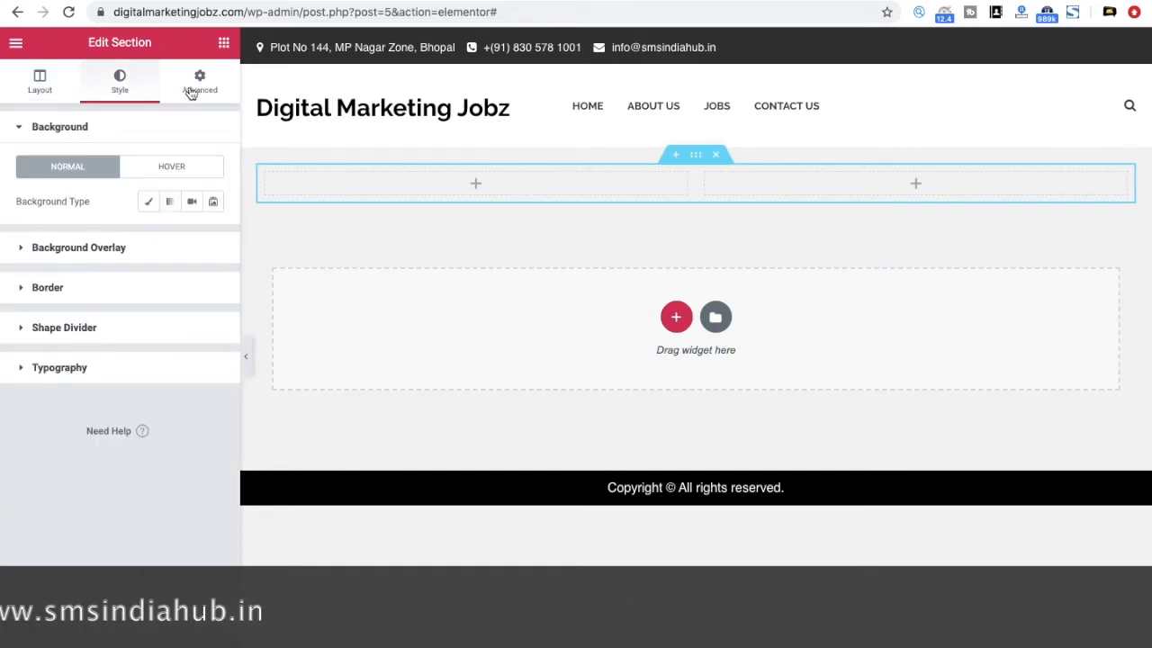
pyautogui.click(190, 93)
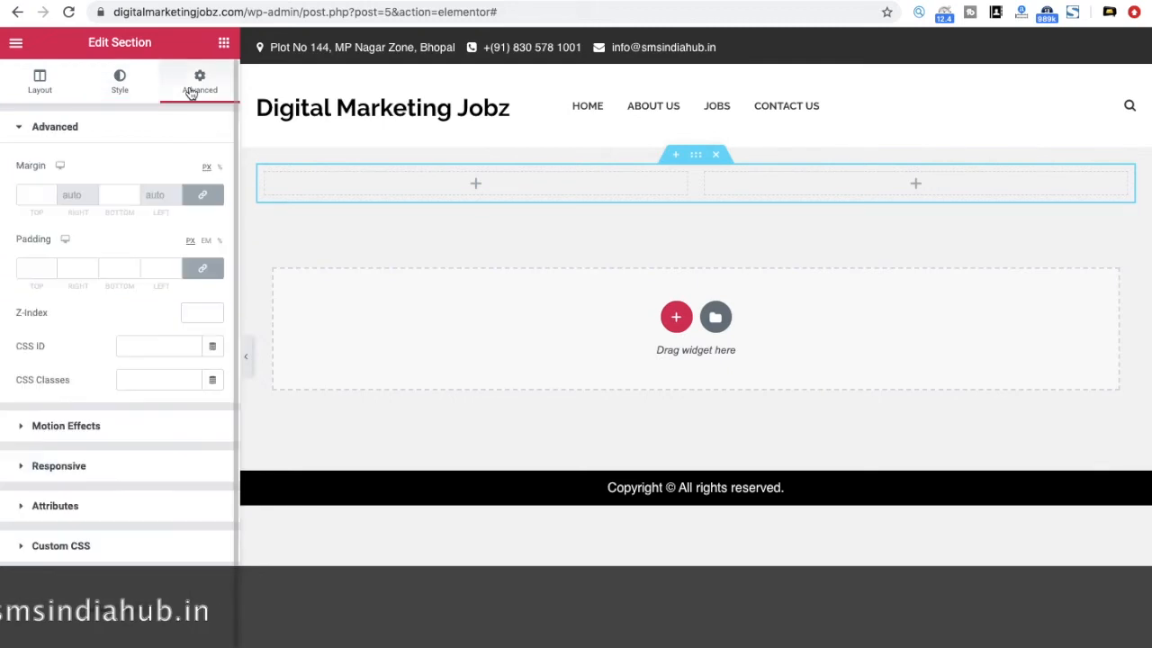
pyautogui.click(37, 81)
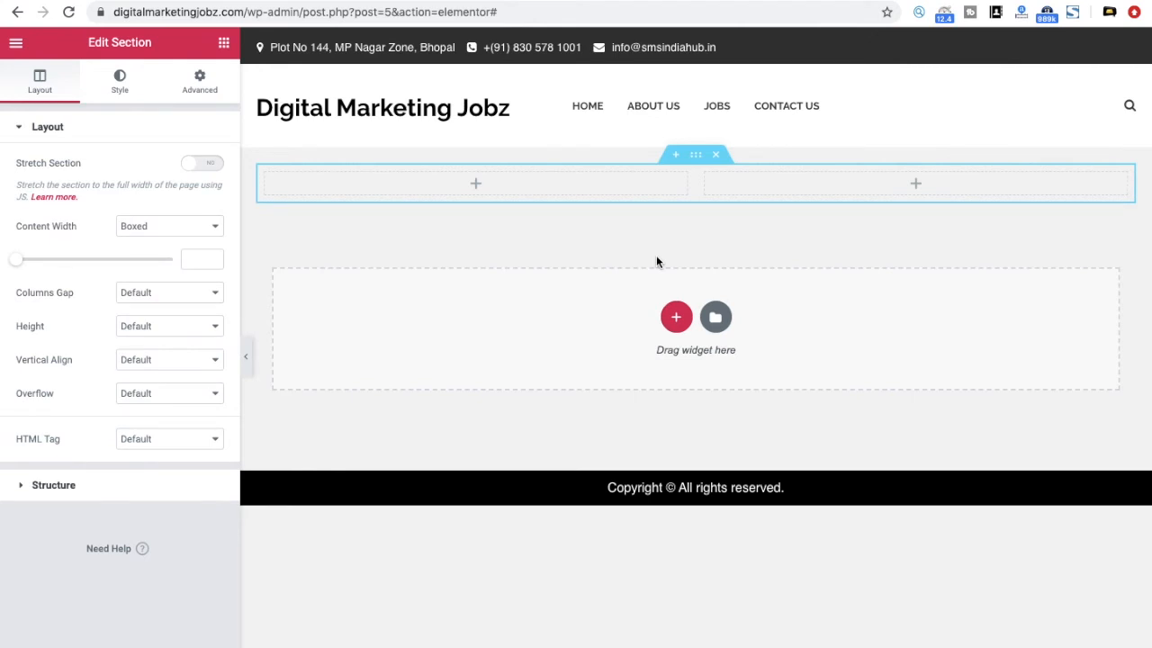
# Add an Image widget to the second column of the two-column section
pyautogui.click(17, 45)
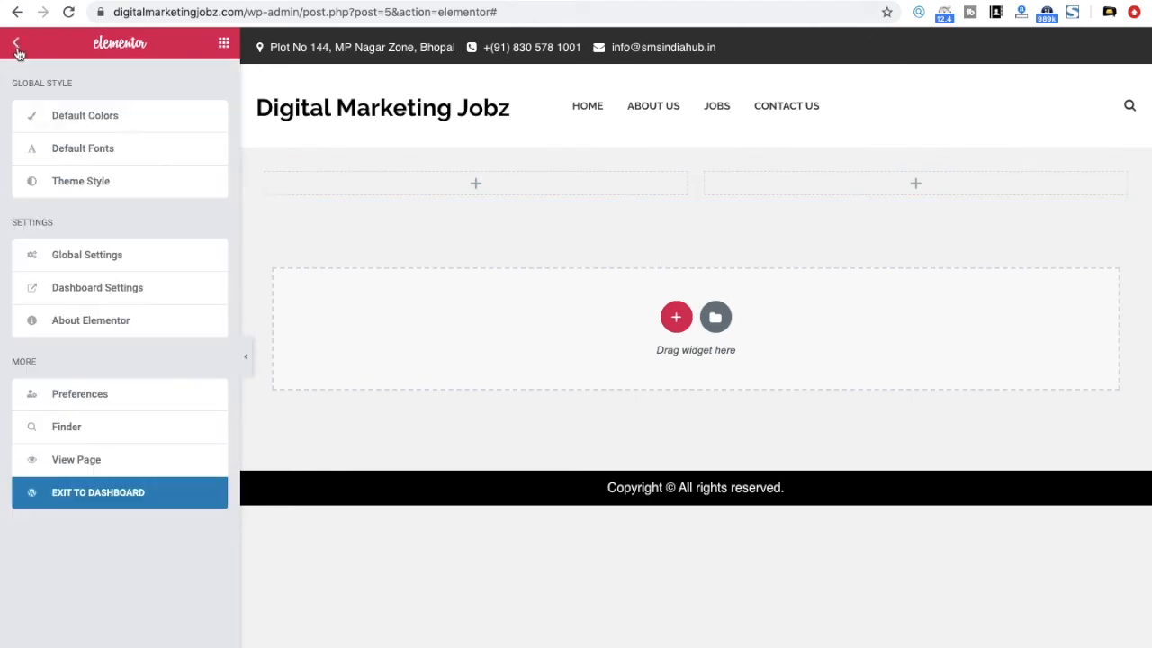
pyautogui.click(16, 47)
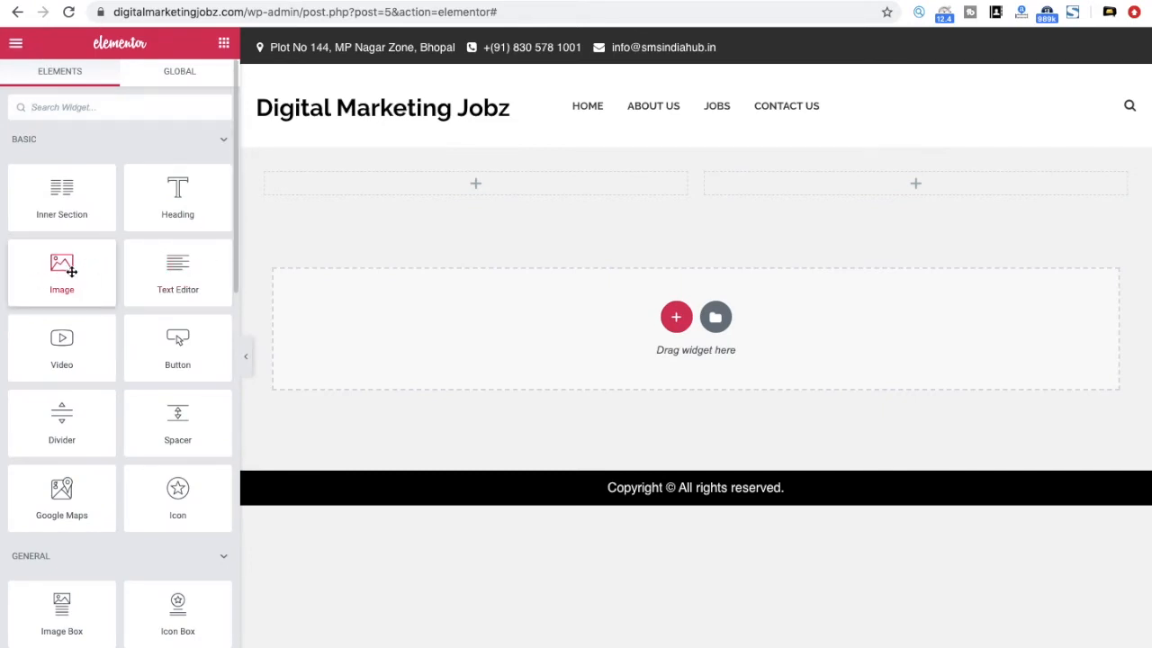
pyautogui.moveTo(56, 277); pyautogui.dragTo(936, 181)
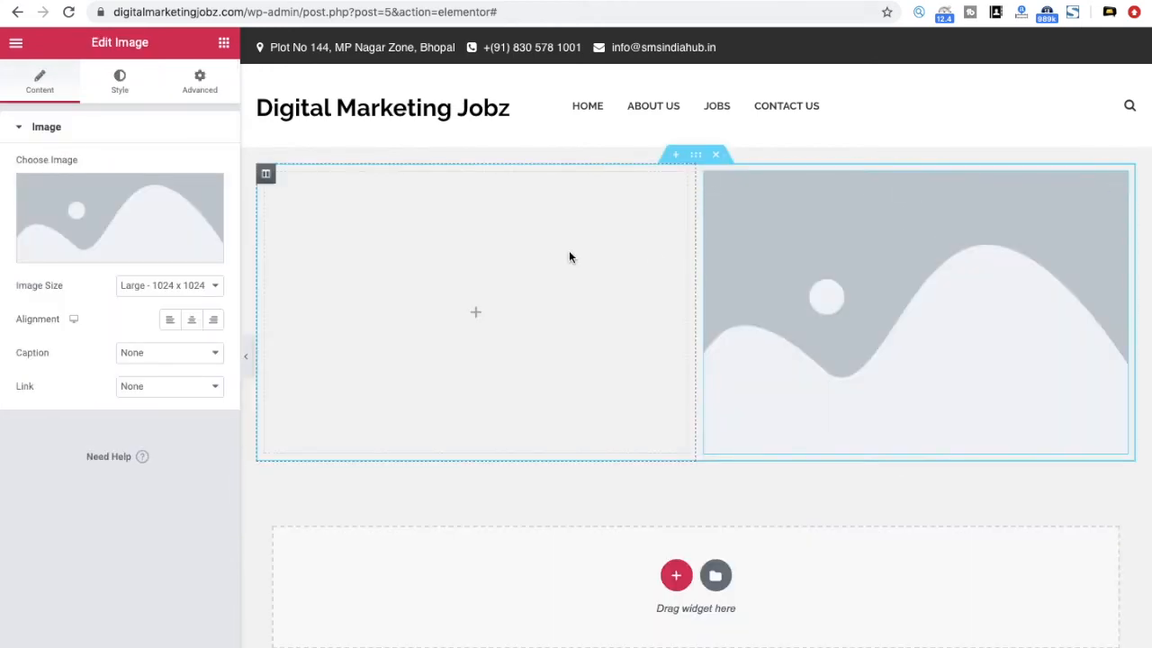
# Open the file chooser for uploading a new picture to the Image widget
pyautogui.moveTo(72, 252)
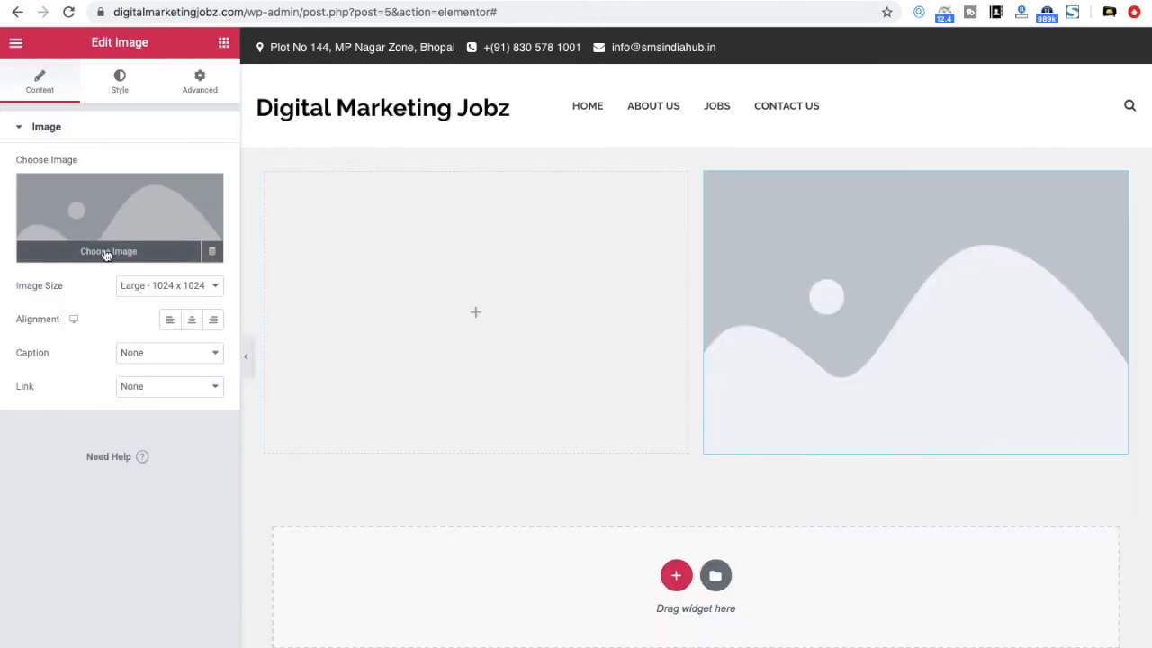
pyautogui.click(106, 253)
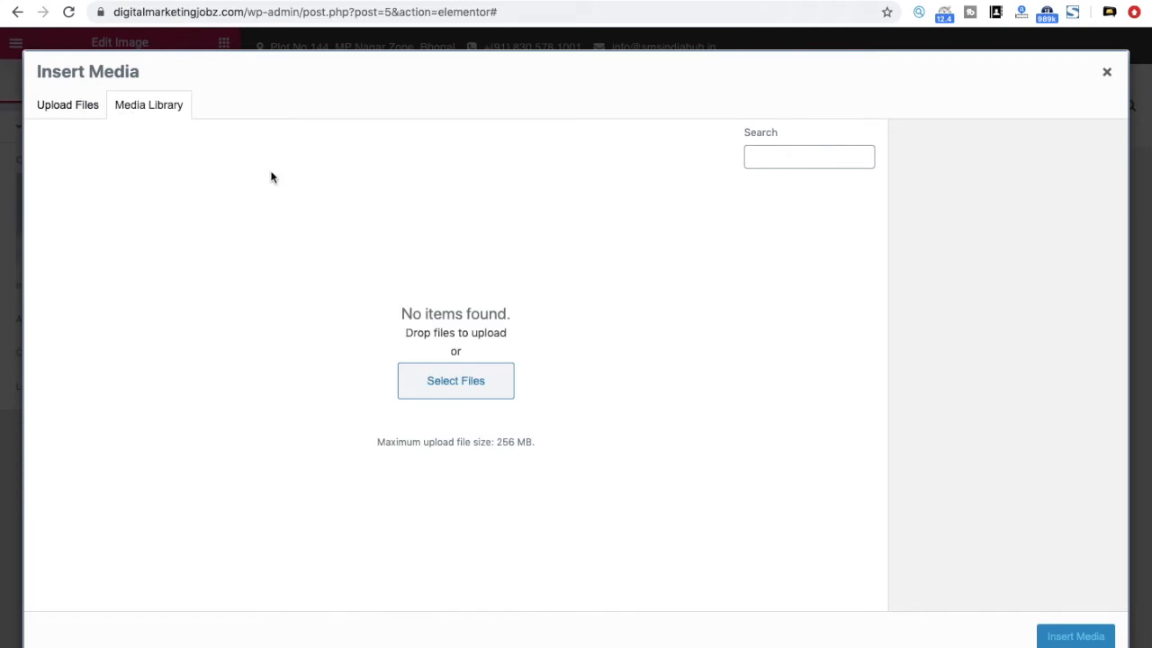
pyautogui.click(67, 106)
pyautogui.click(578, 347)
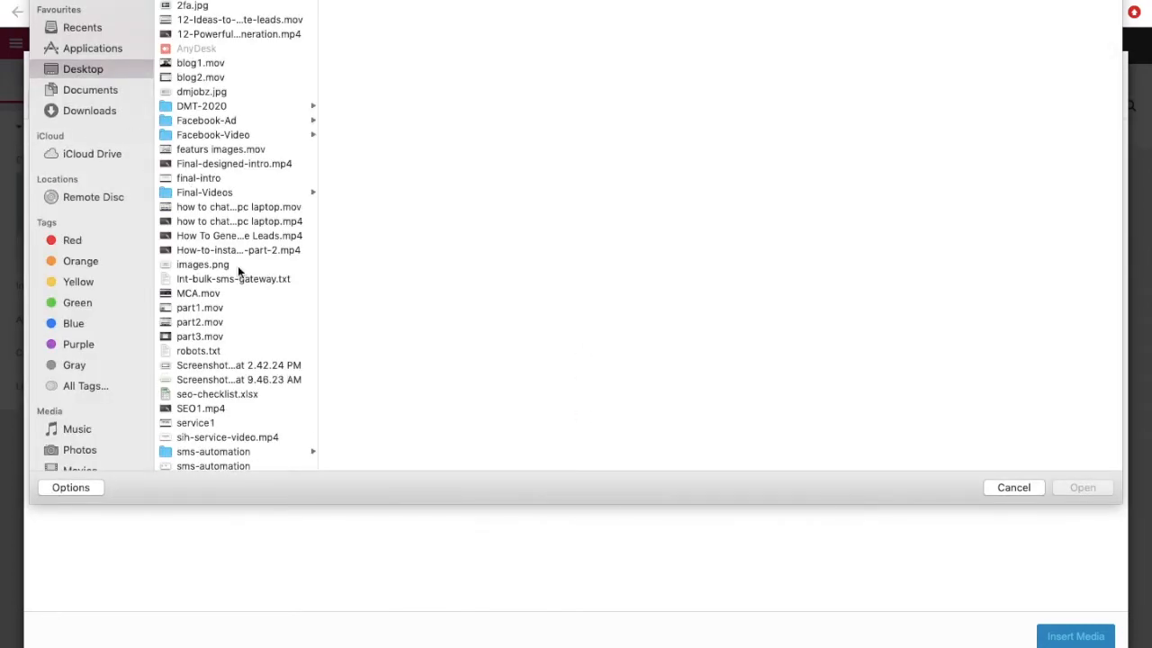
# Look through the Desktop folder's files for a picture to upload
pyautogui.scroll(-3, 238, 261)
pyautogui.click(231, 117)
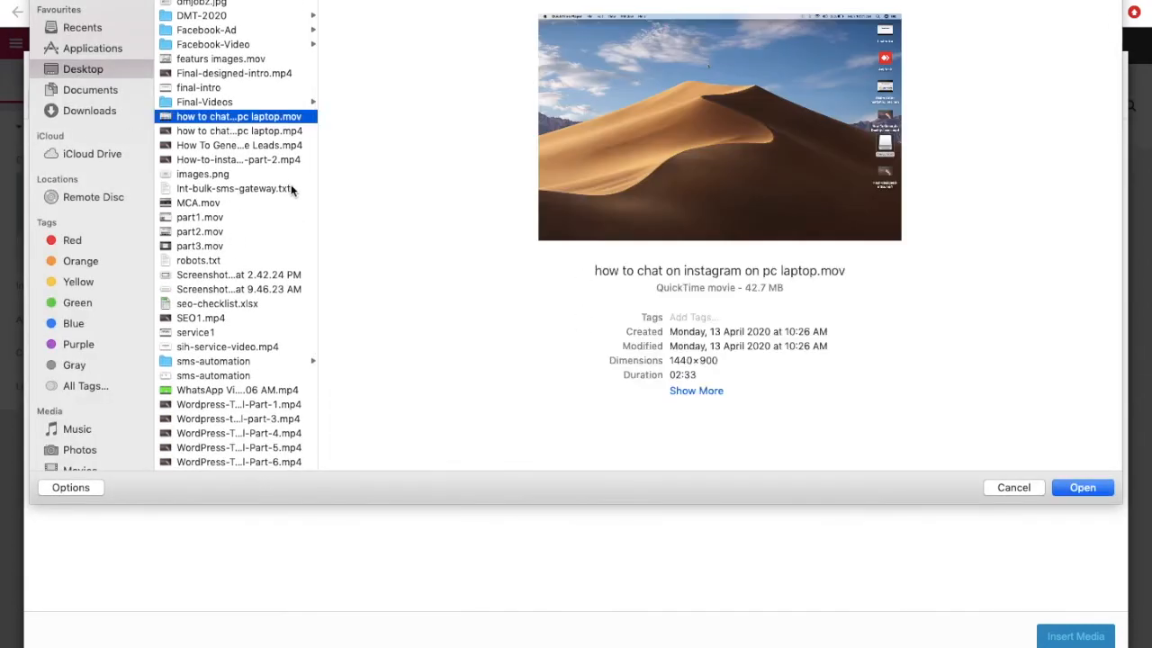
pyautogui.click(248, 133)
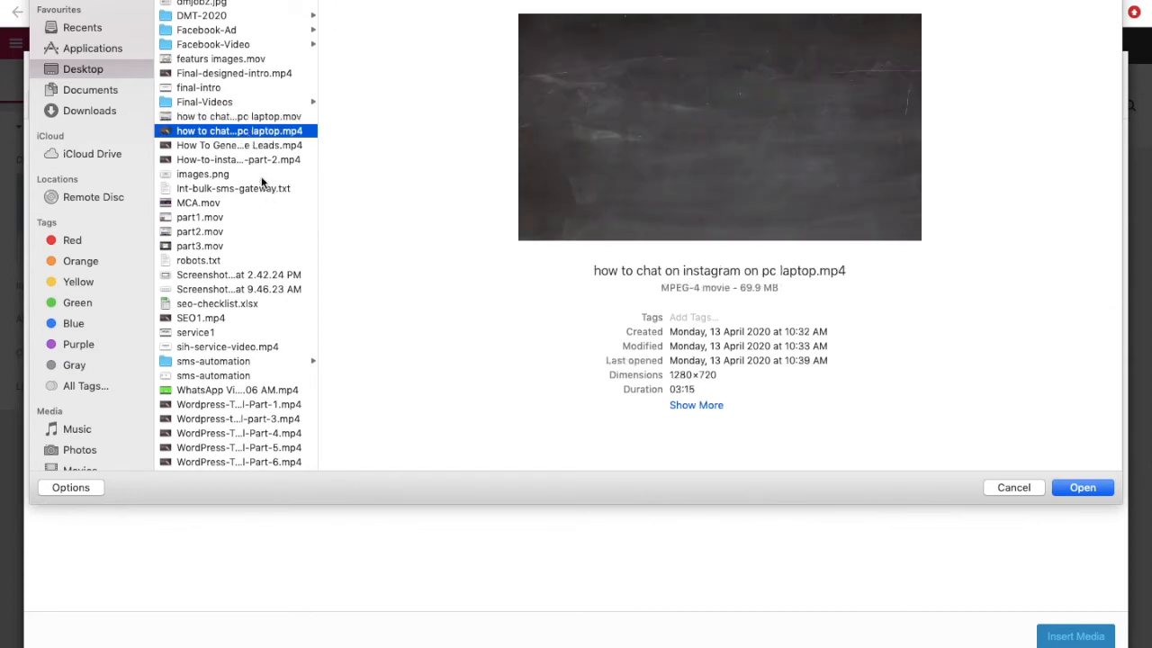
pyautogui.click(247, 147)
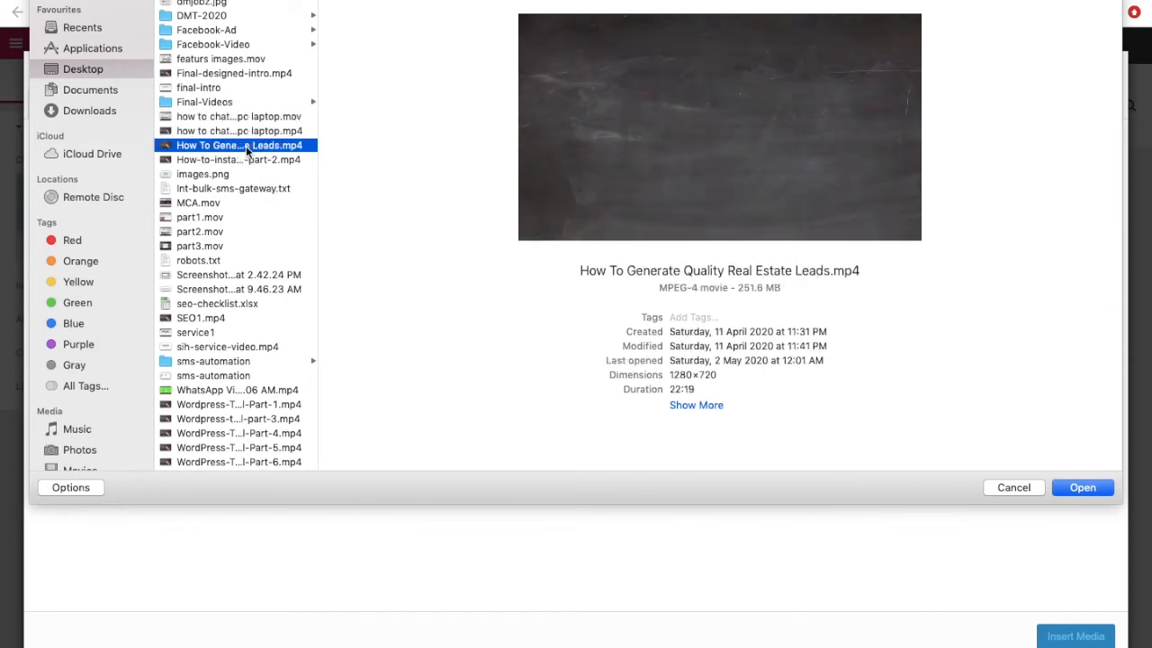
pyautogui.click(235, 407)
pyautogui.scroll(-5, 233, 331)
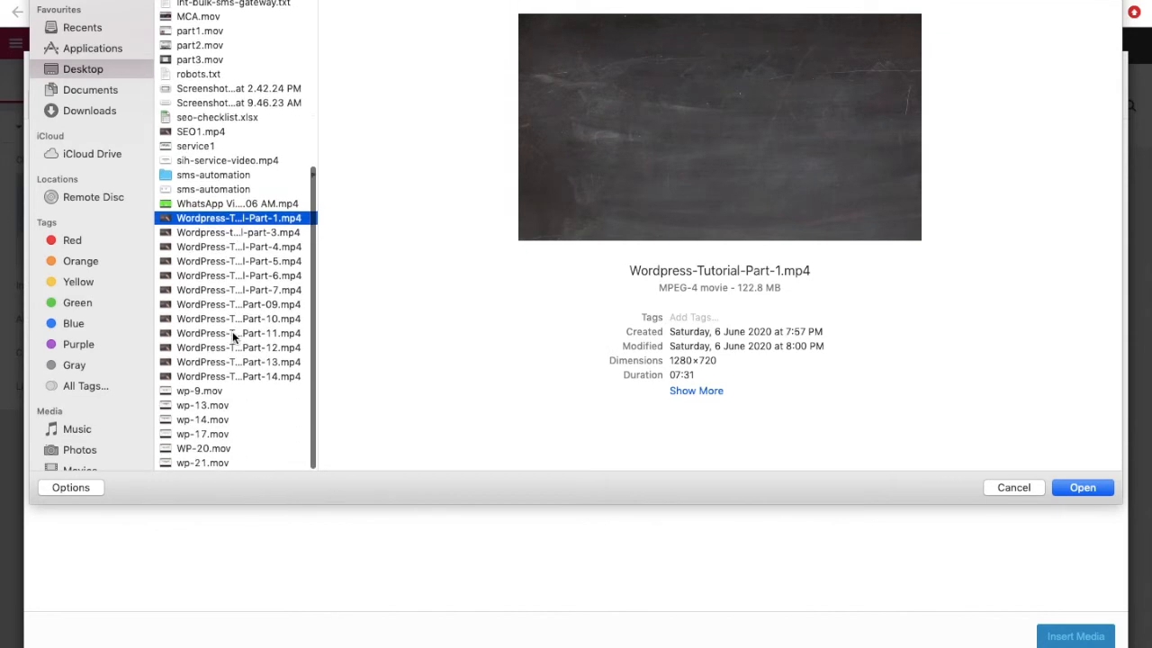
pyautogui.click(252, 309)
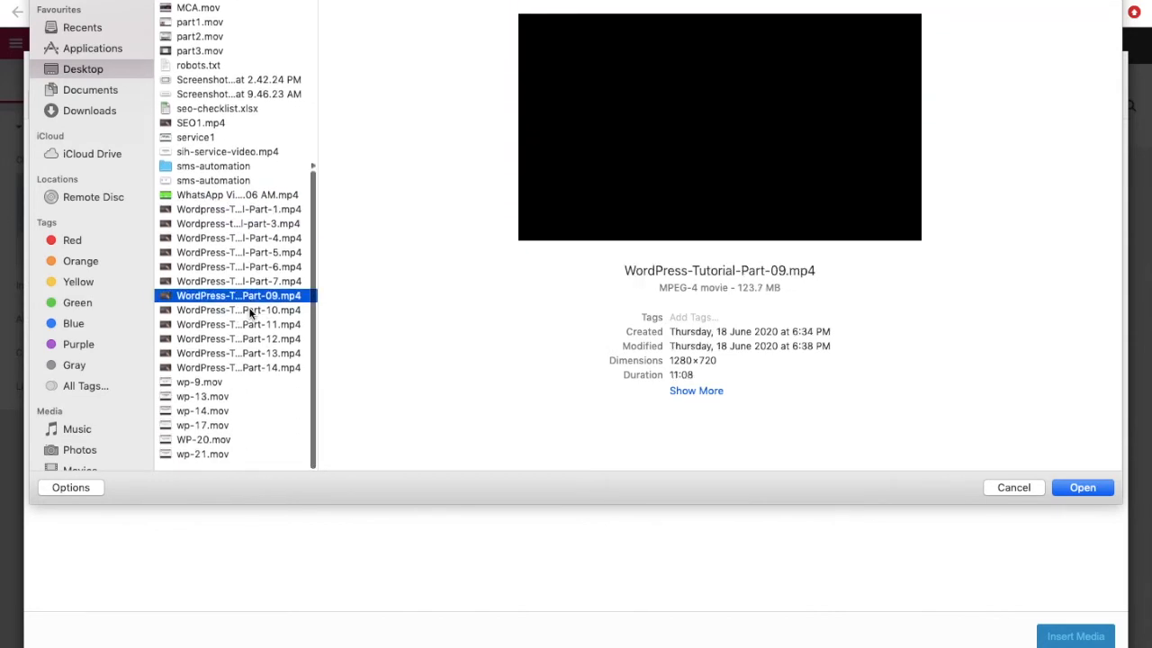
pyautogui.scroll(3, 248, 307)
# Upload DM.jpg from the Downloads folder and insert it into the Image widget
pyautogui.click(90, 110)
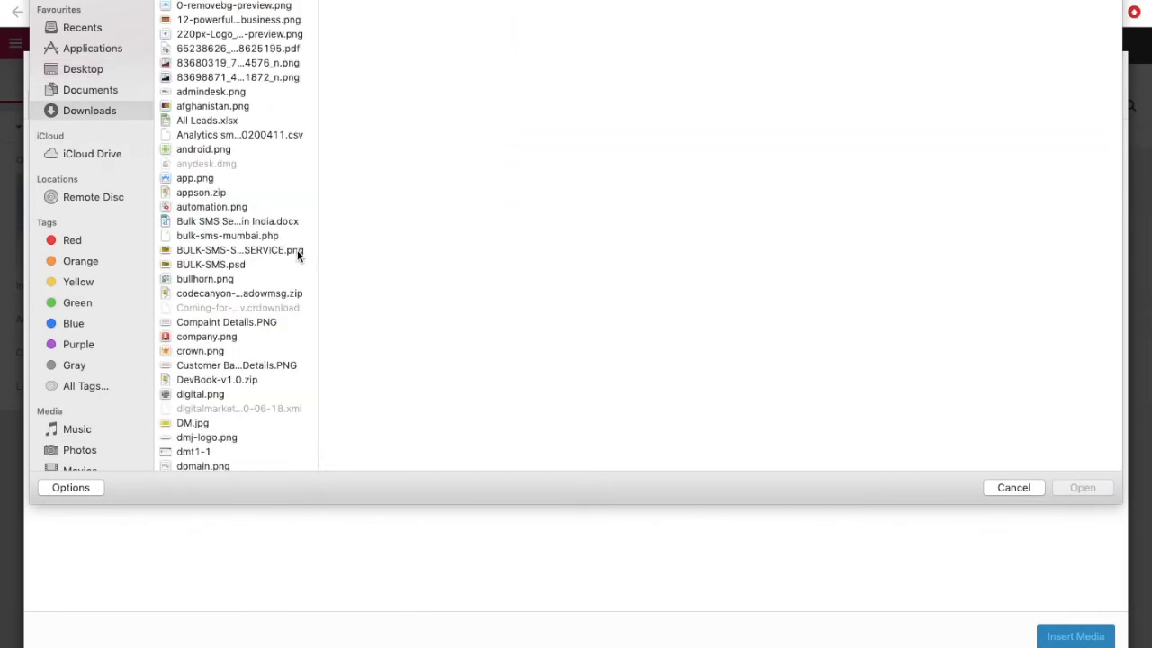
pyautogui.scroll(-10, 223, 254)
pyautogui.write('dm')
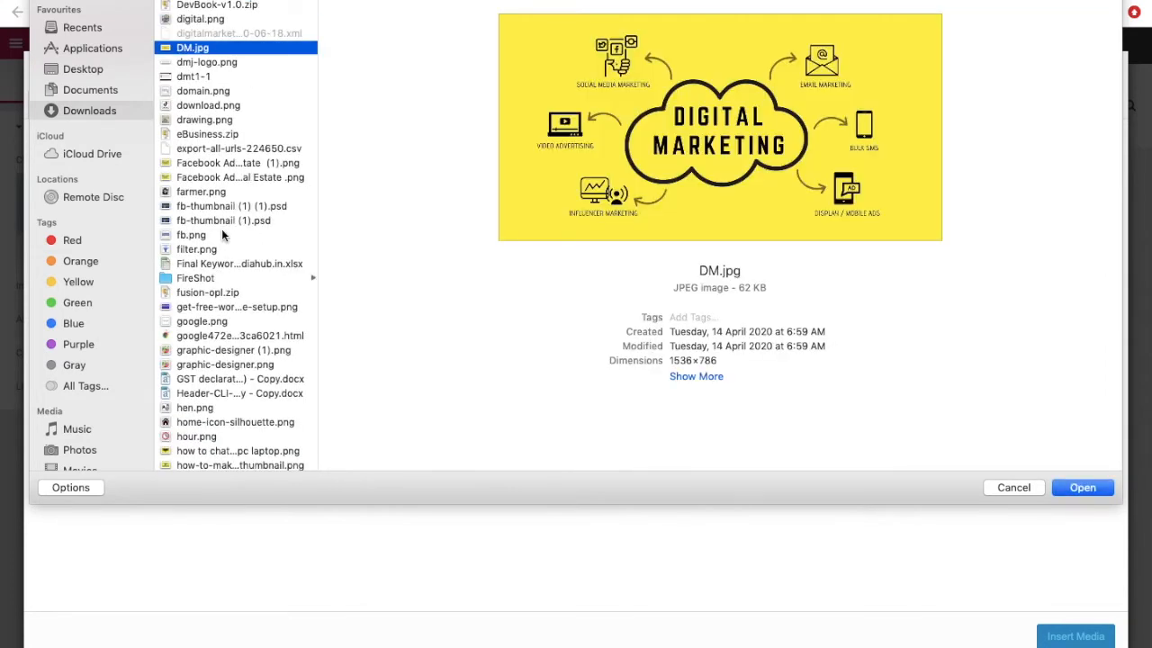
pyautogui.click(1077, 493)
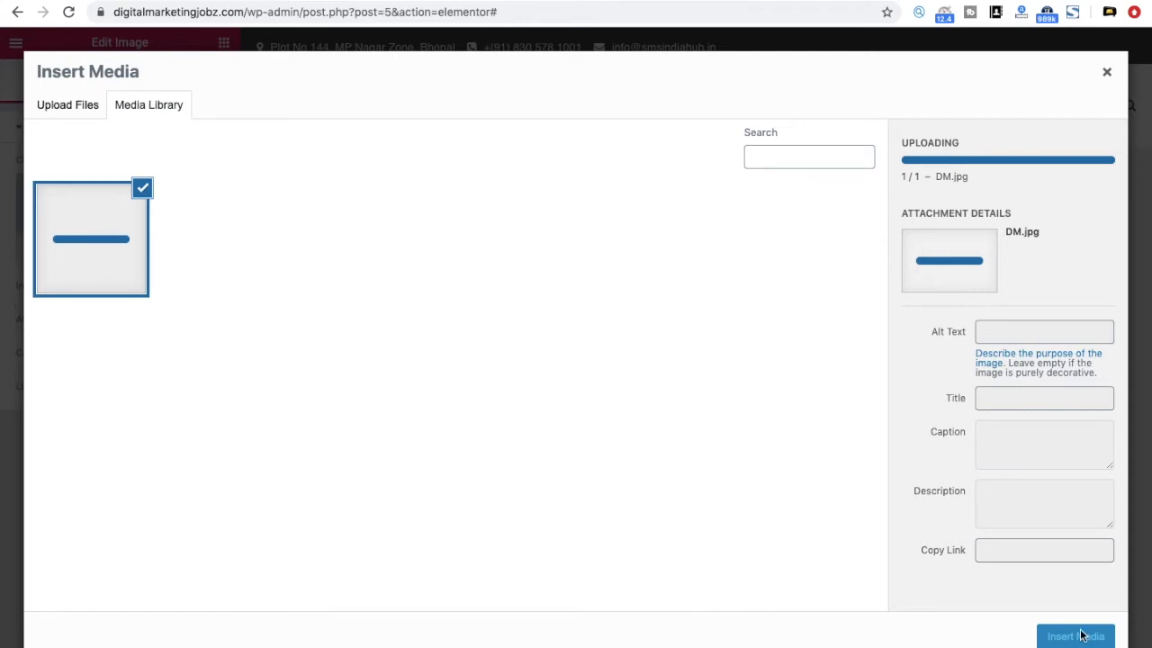
pyautogui.click(1083, 639)
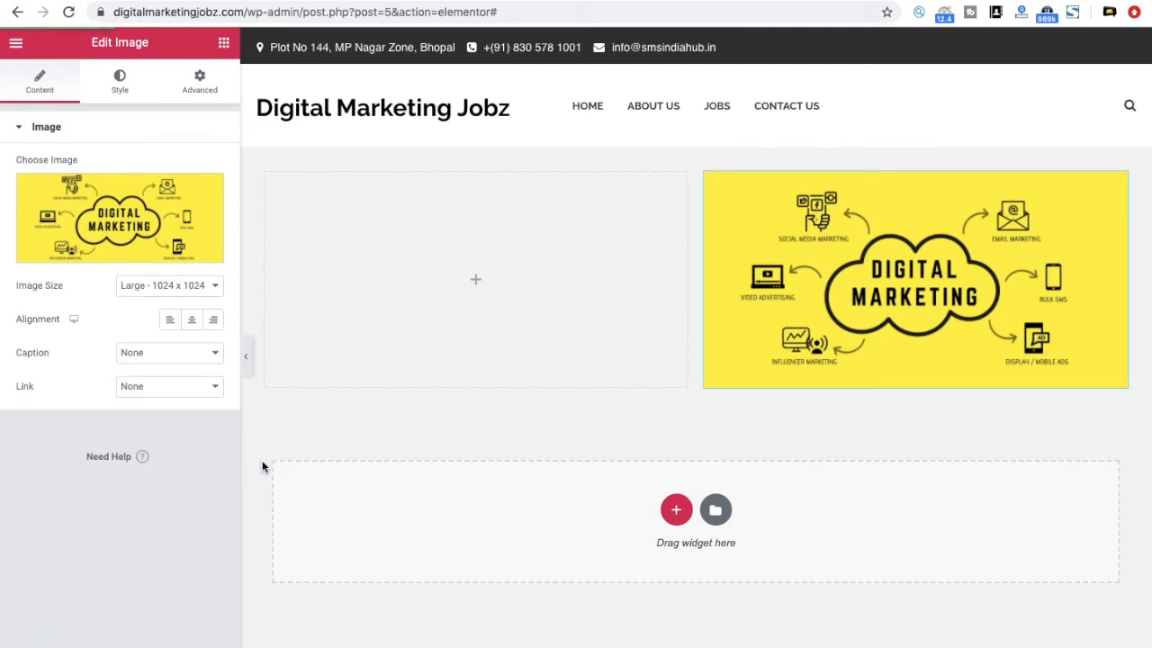
# Open the live site digitalmarketingjobz.com in a new browser tab to view the page
pyautogui.press('super+t')
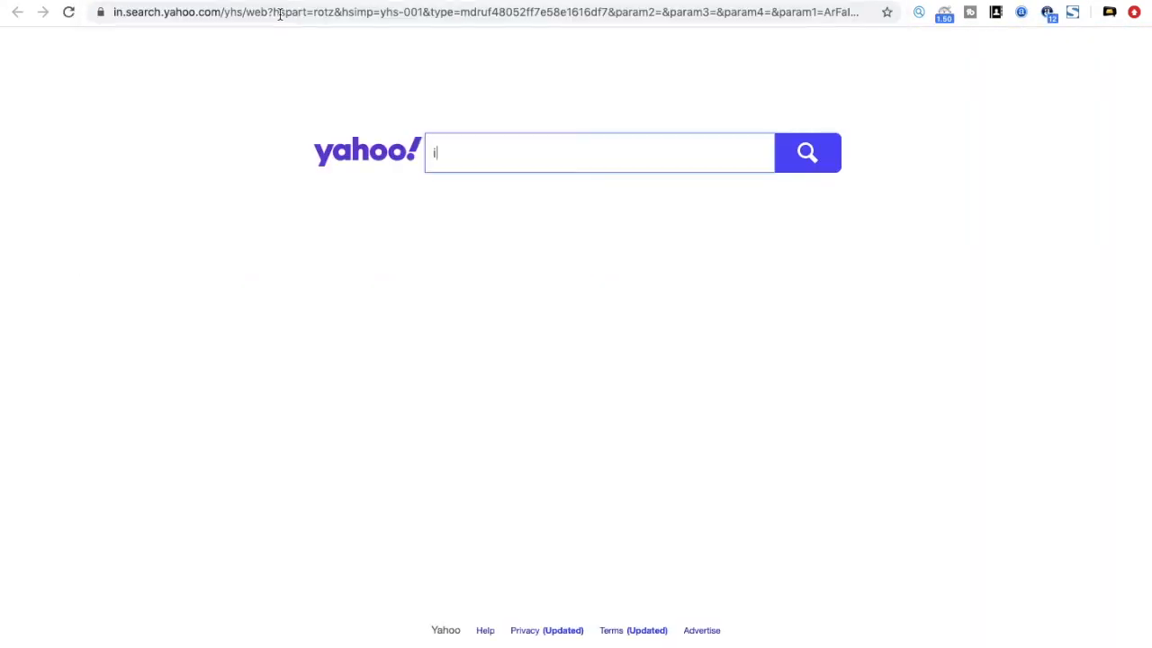
pyautogui.click(314, 11)
pyautogui.write('di')
pyautogui.press('Return')
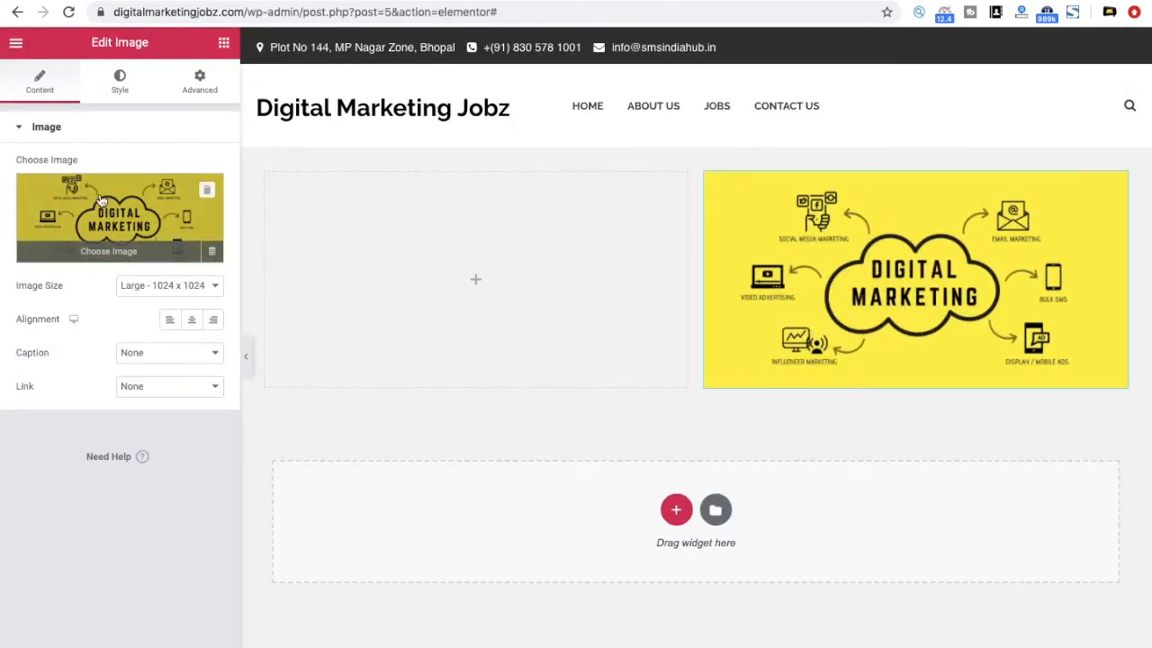
# Try a border radius of 10 px on all corners of the digital marketing image, and set it to 20
pyautogui.click(120, 82)
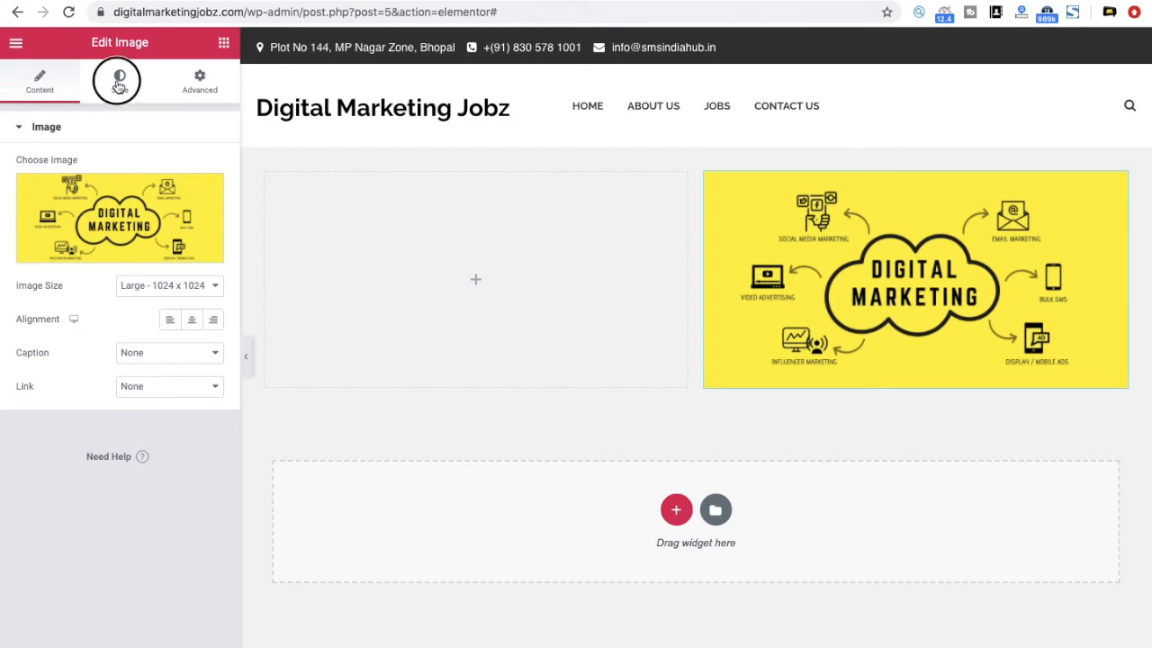
pyautogui.click(39, 489)
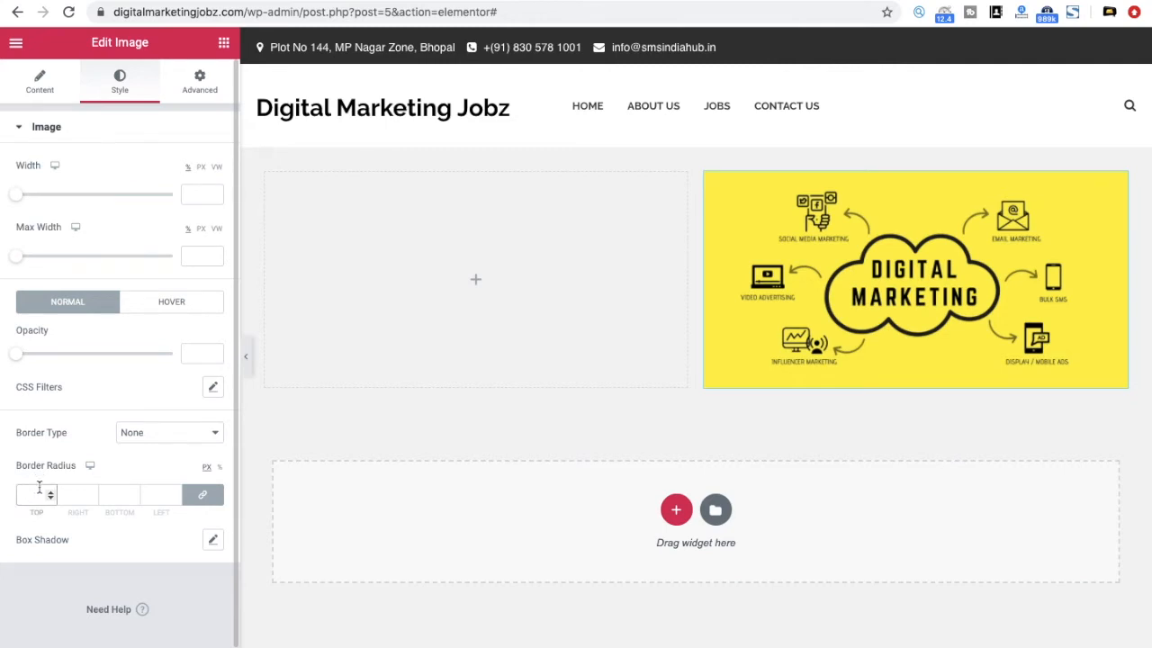
pyautogui.write('10')
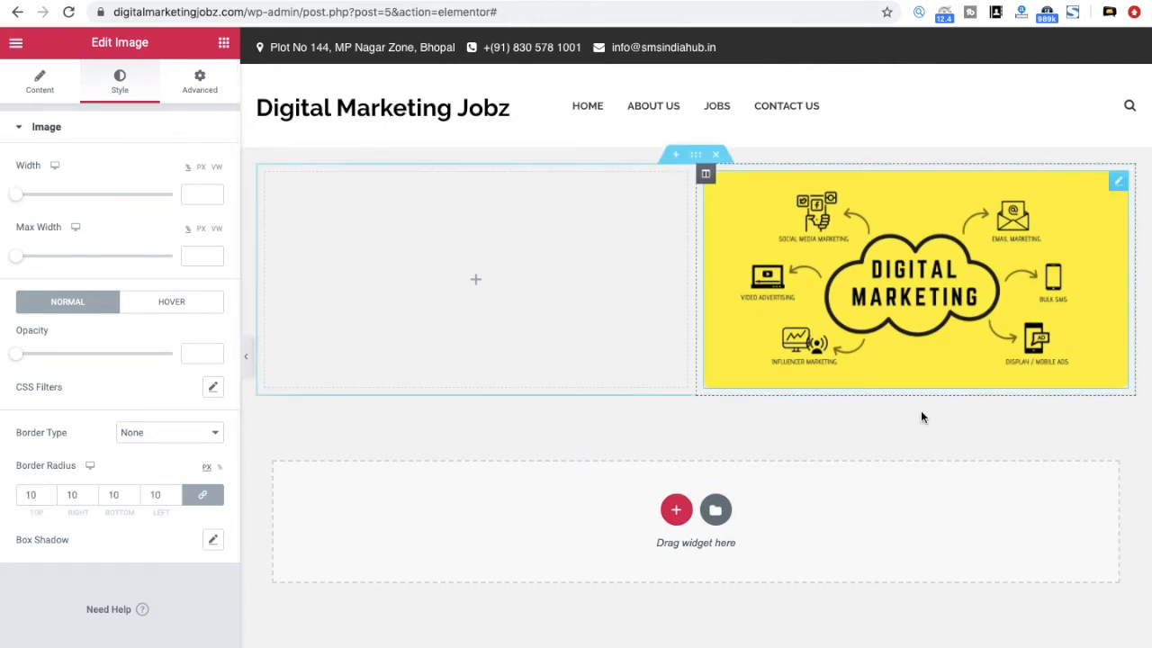
pyautogui.doubleClick(34, 495)
pyautogui.write('20')
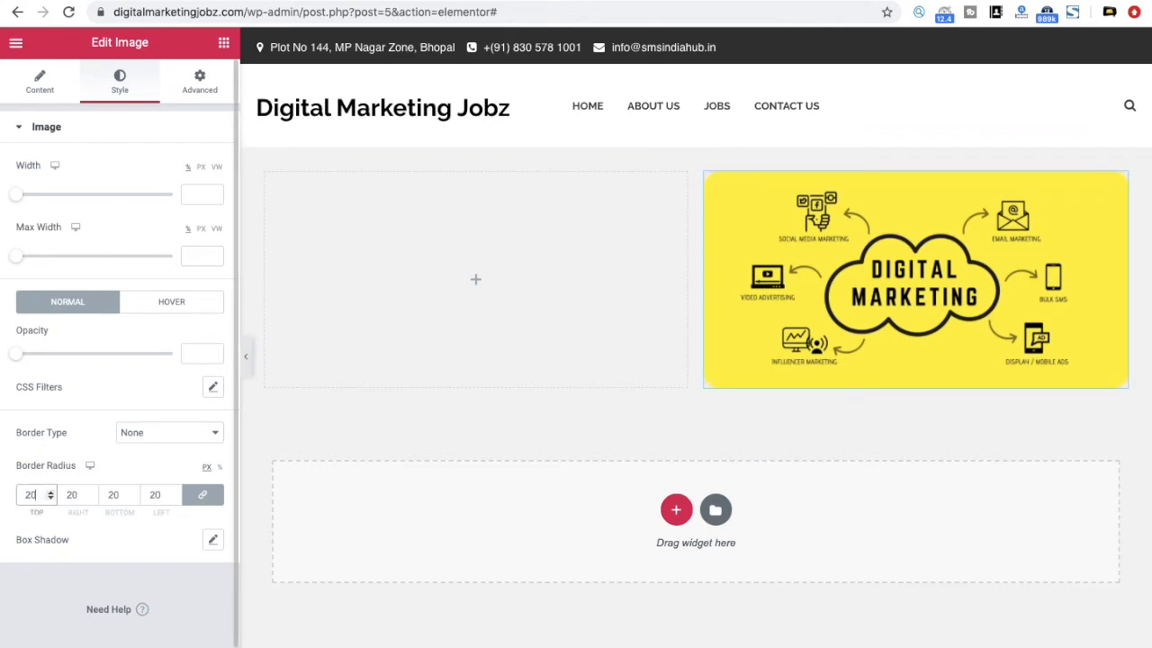
# Update the page and reload the live site to check the image's rounded corners
pyautogui.click(180, 647)
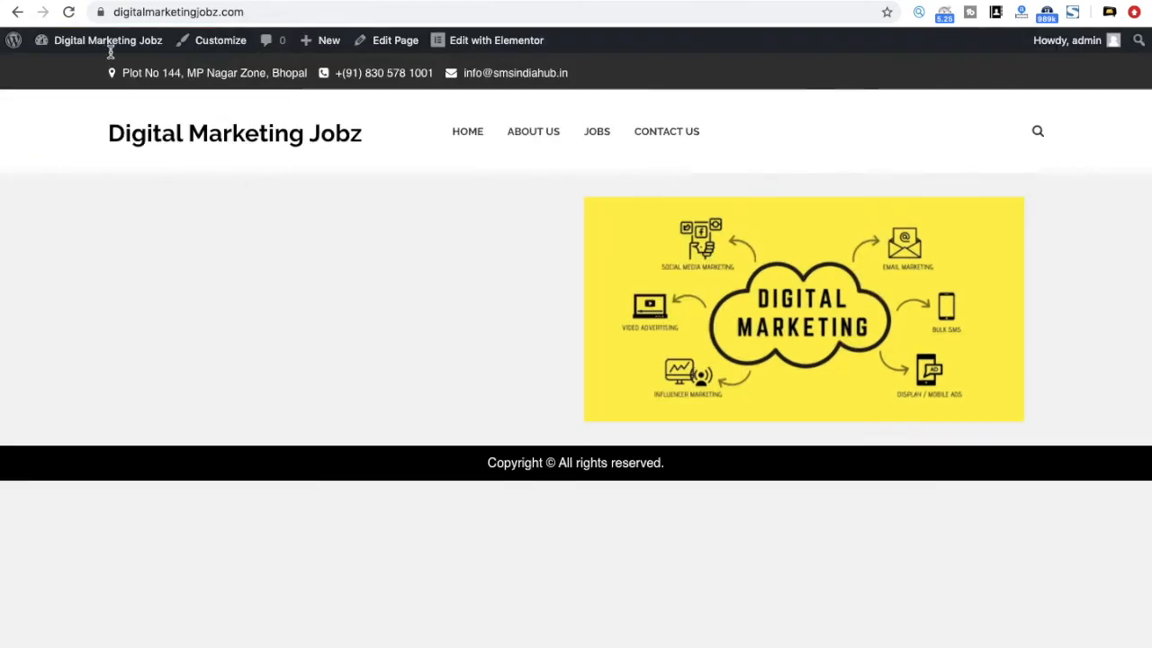
pyautogui.click(68, 11)
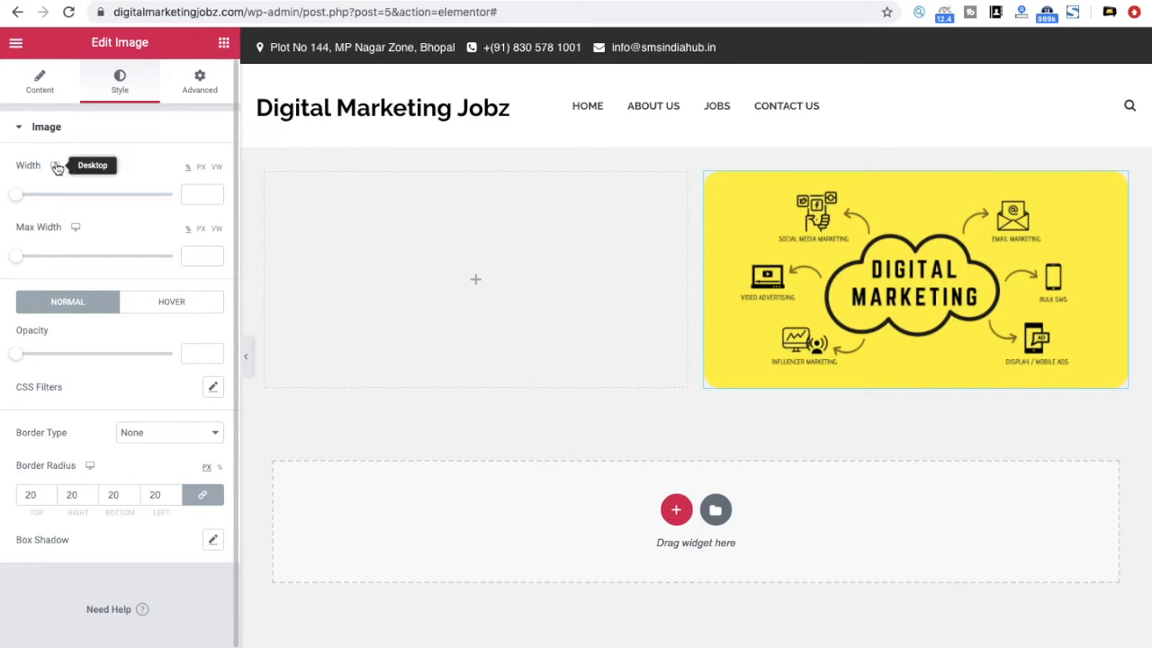
# Try a width of 50% on the digital marketing image and clear it again
pyautogui.click(195, 194)
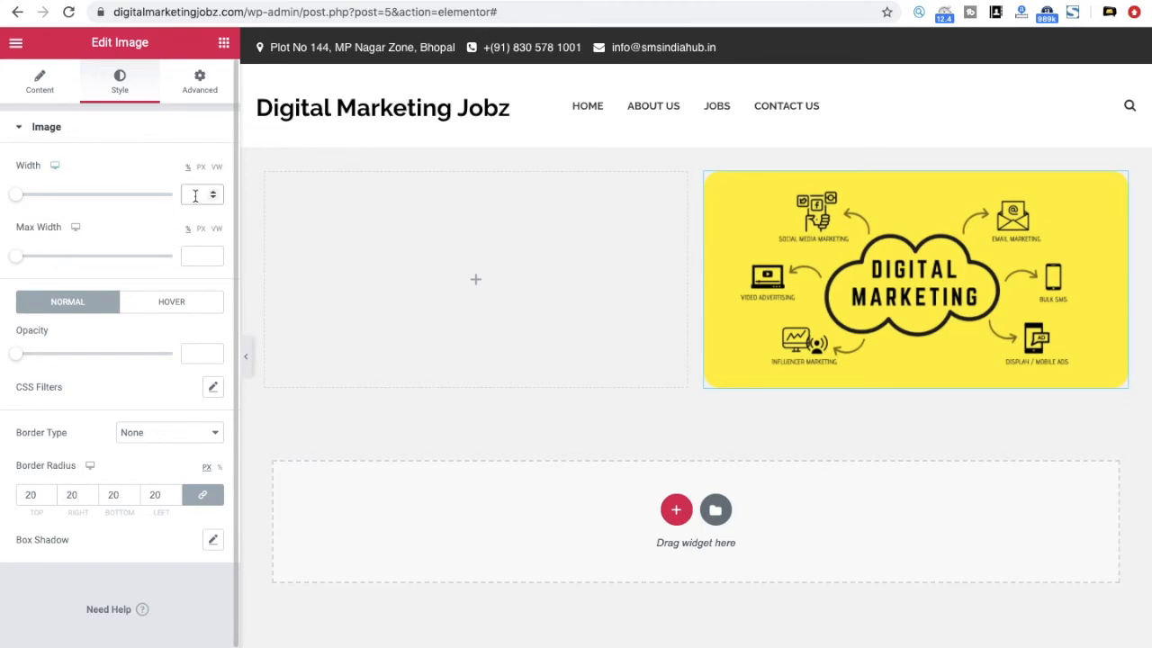
pyautogui.write('50')
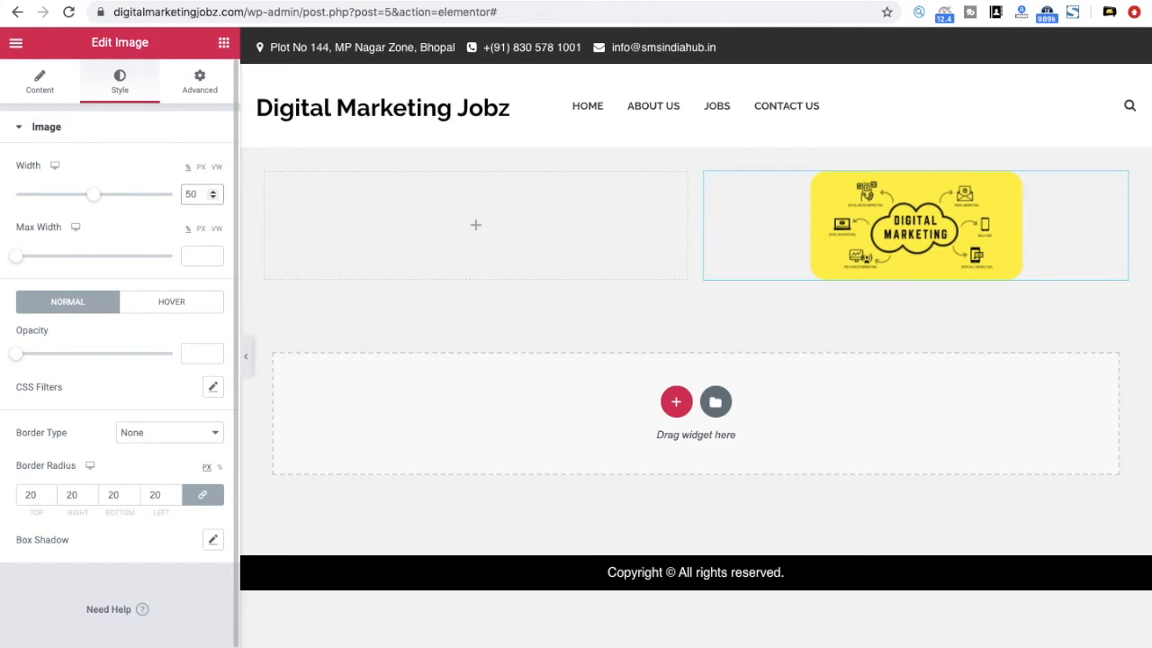
pyautogui.press('BackSpace')
pyautogui.press('BackSpace')
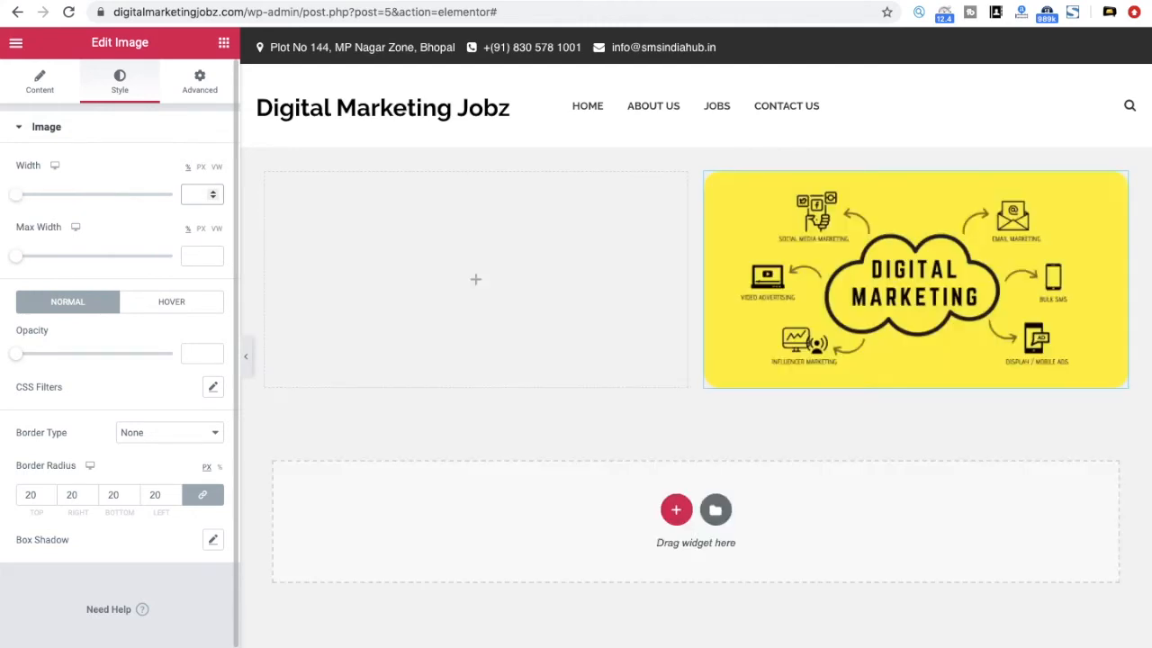
# Set the image's hover opacity to 0.61 and reload the live site to check the effect
pyautogui.click(162, 303)
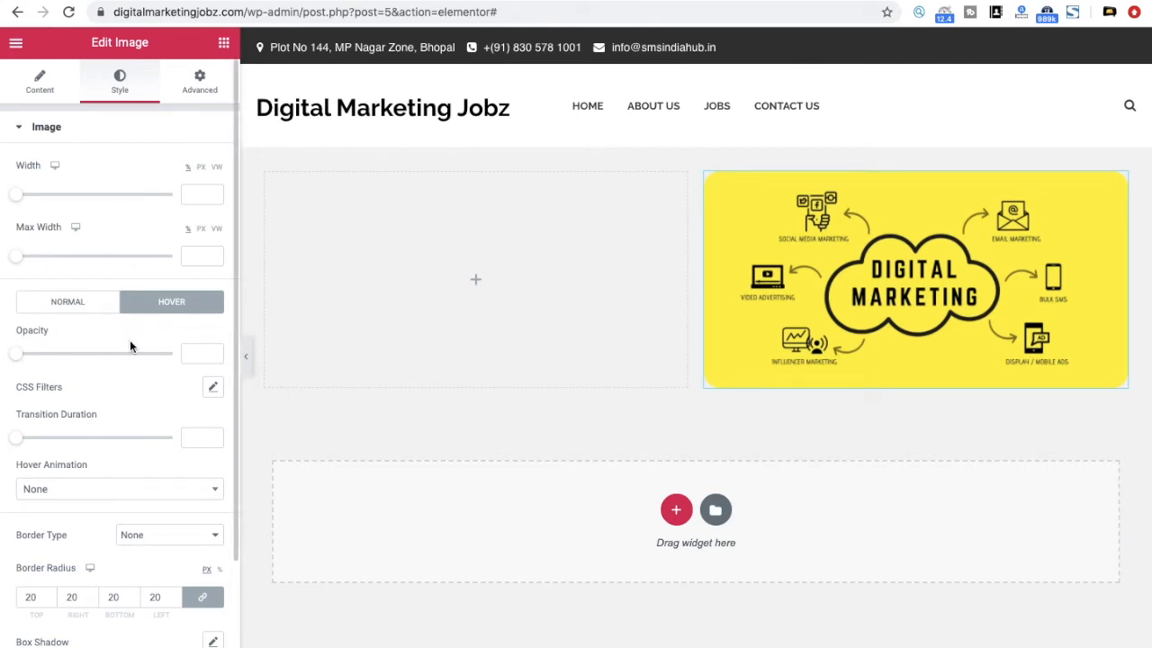
pyautogui.scroll(-2, 130, 340)
pyautogui.scroll(2, 130, 340)
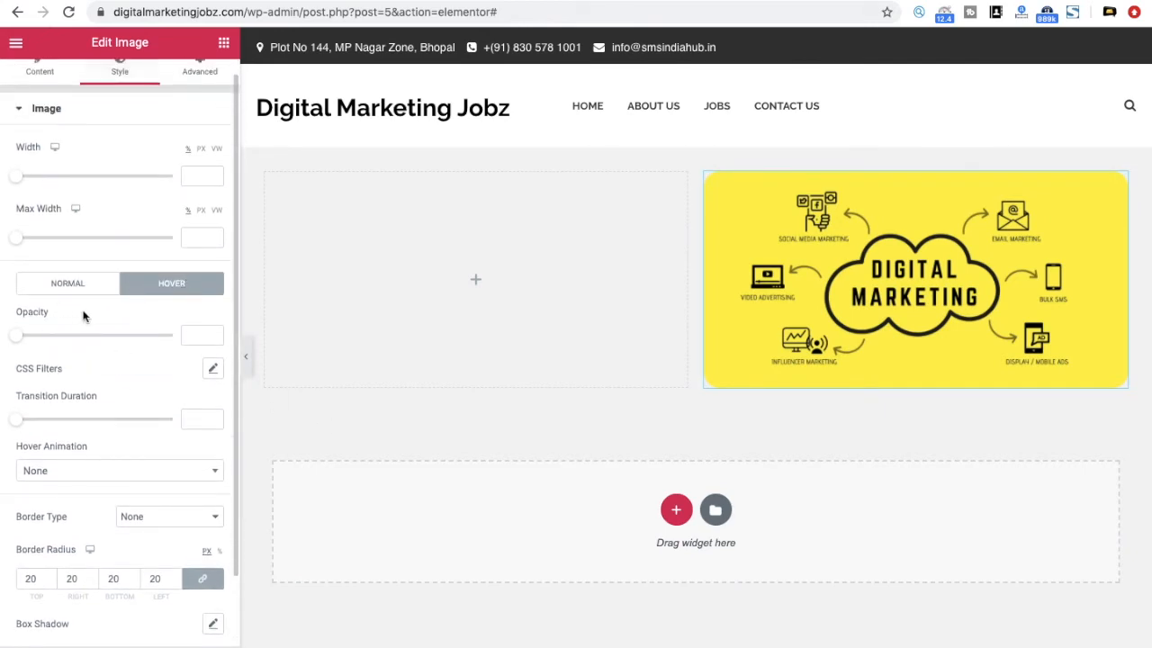
pyautogui.moveTo(18, 337); pyautogui.dragTo(105, 335)
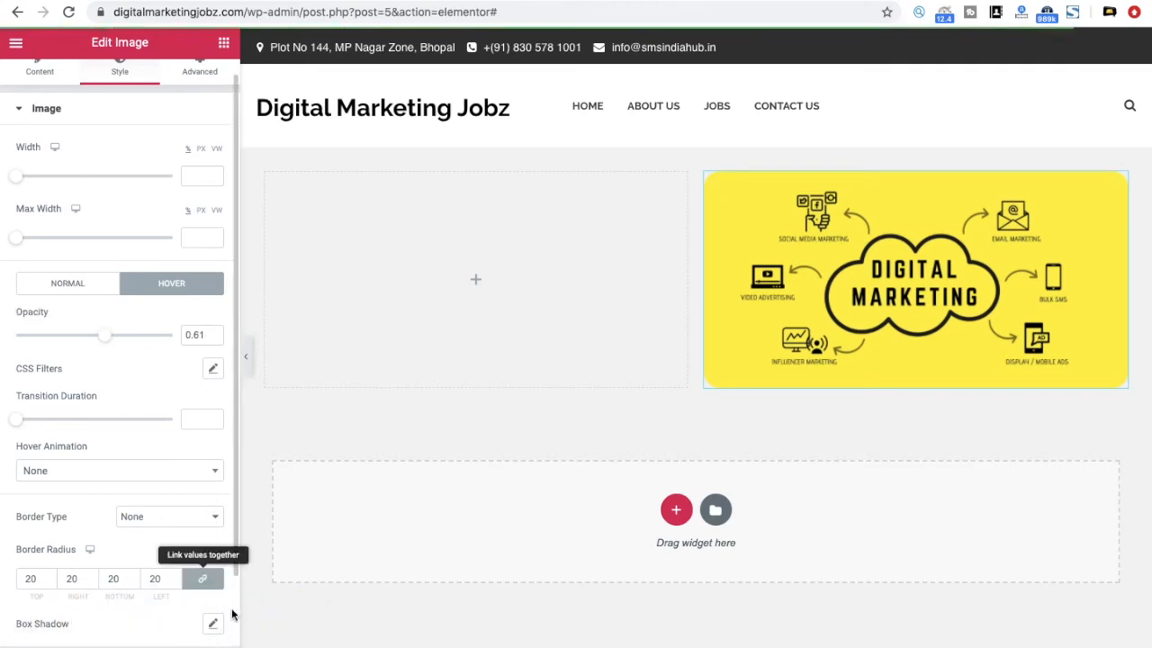
pyautogui.click(302, 1)
pyautogui.click(73, 16)
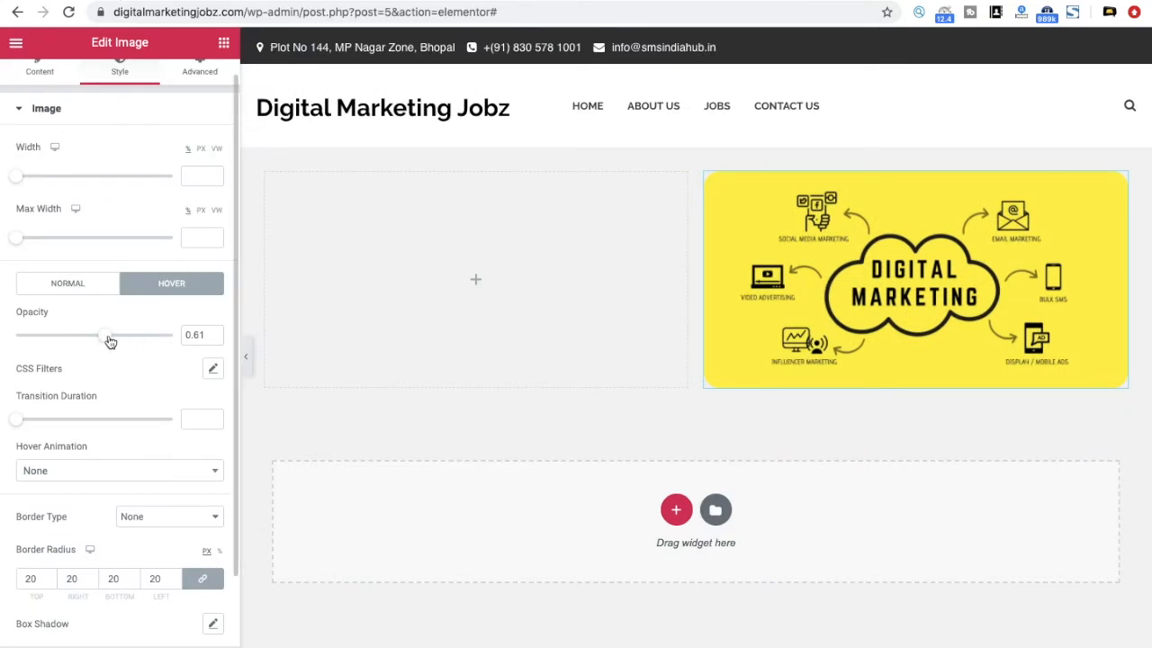
# Try a near-zero hover opacity on the live site, clear the opacity value and reload the live page
pyautogui.moveTo(110, 341); pyautogui.dragTo(18, 335)
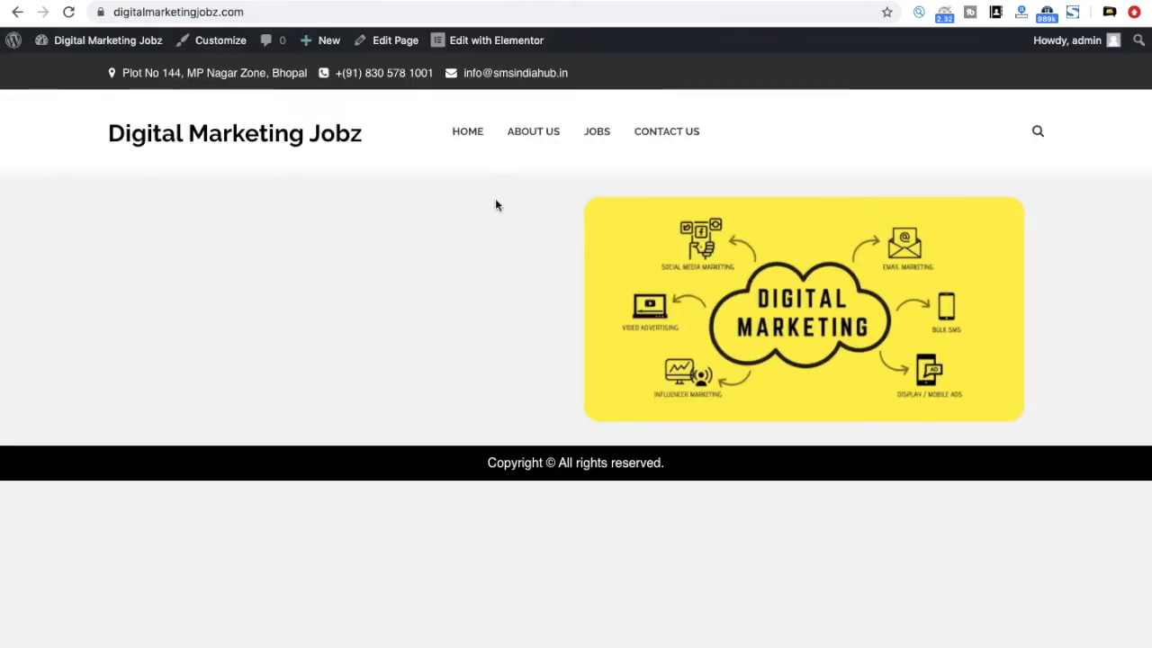
pyautogui.click(69, 11)
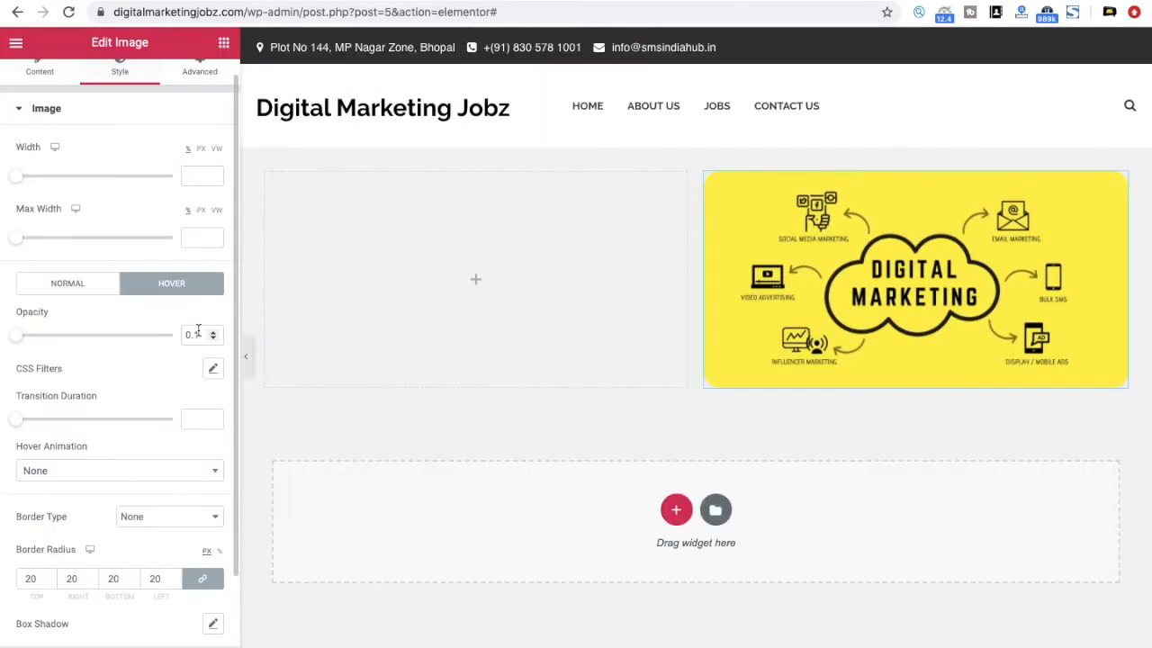
pyautogui.doubleClick(198, 332)
pyautogui.press('BackSpace')
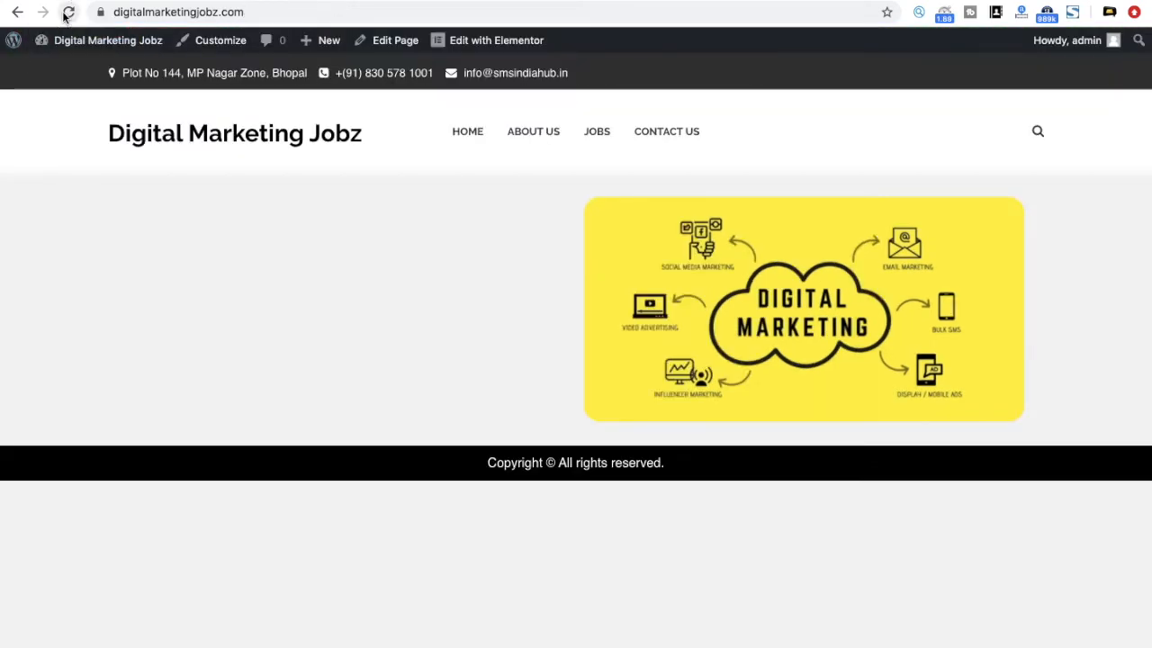
pyautogui.click(68, 12)
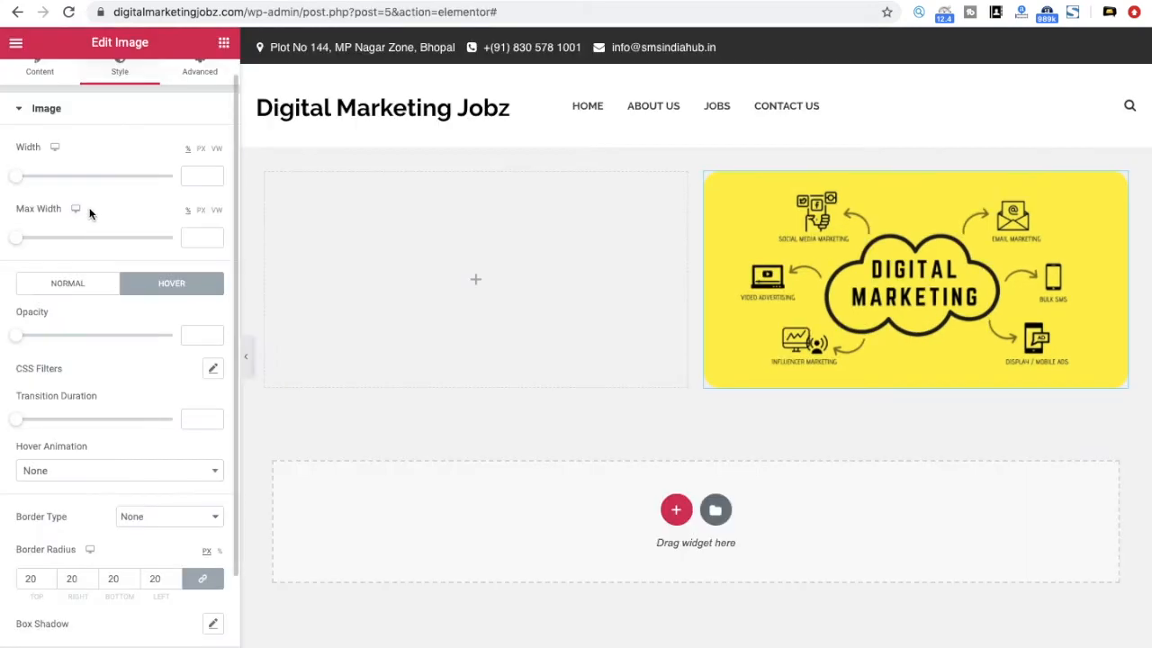
# Try the Shrink and Pulse hover animations on the image, set Pulse Shrink, and reload the live site to check it
pyautogui.scroll(-2, 82, 330)
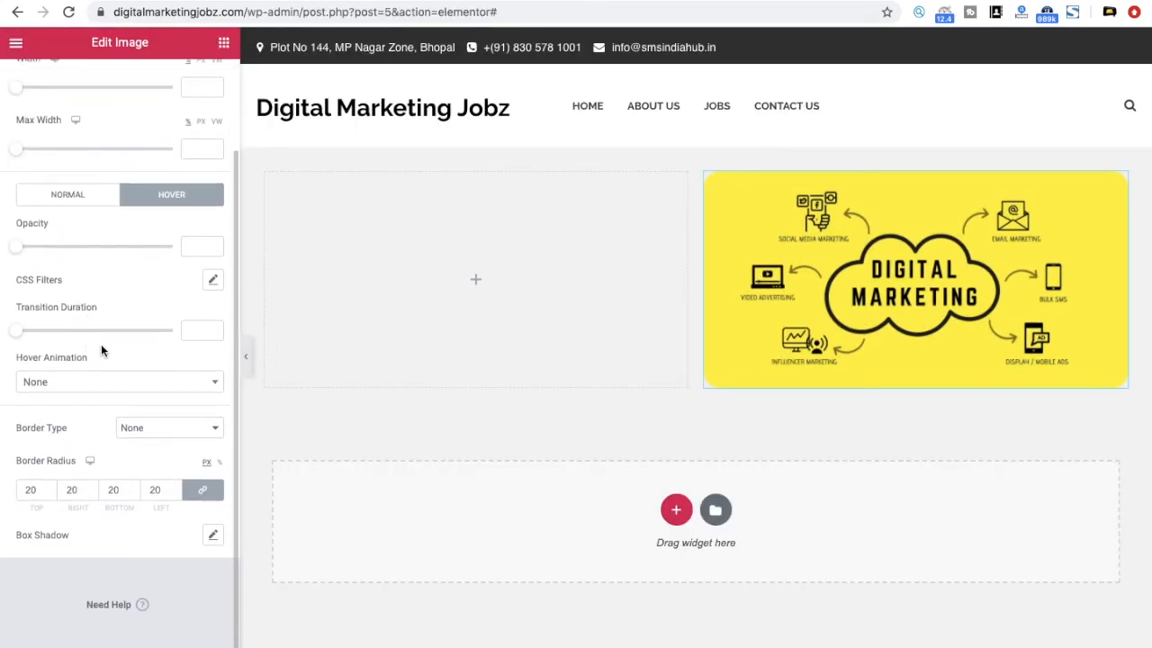
pyautogui.click(81, 387)
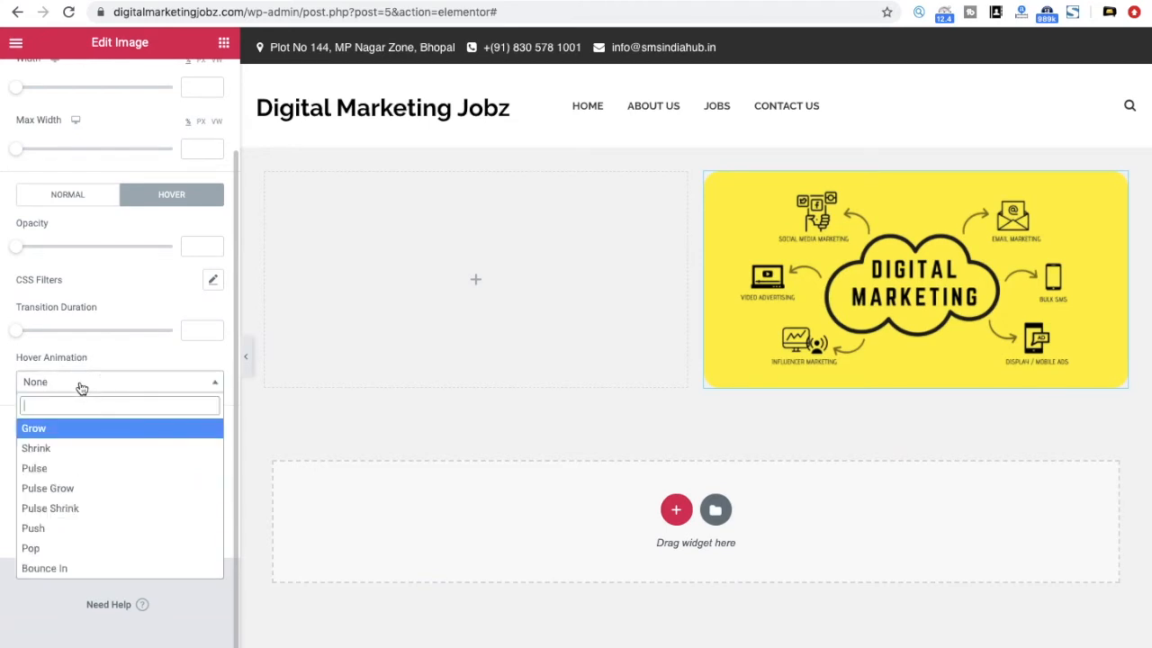
pyautogui.click(52, 450)
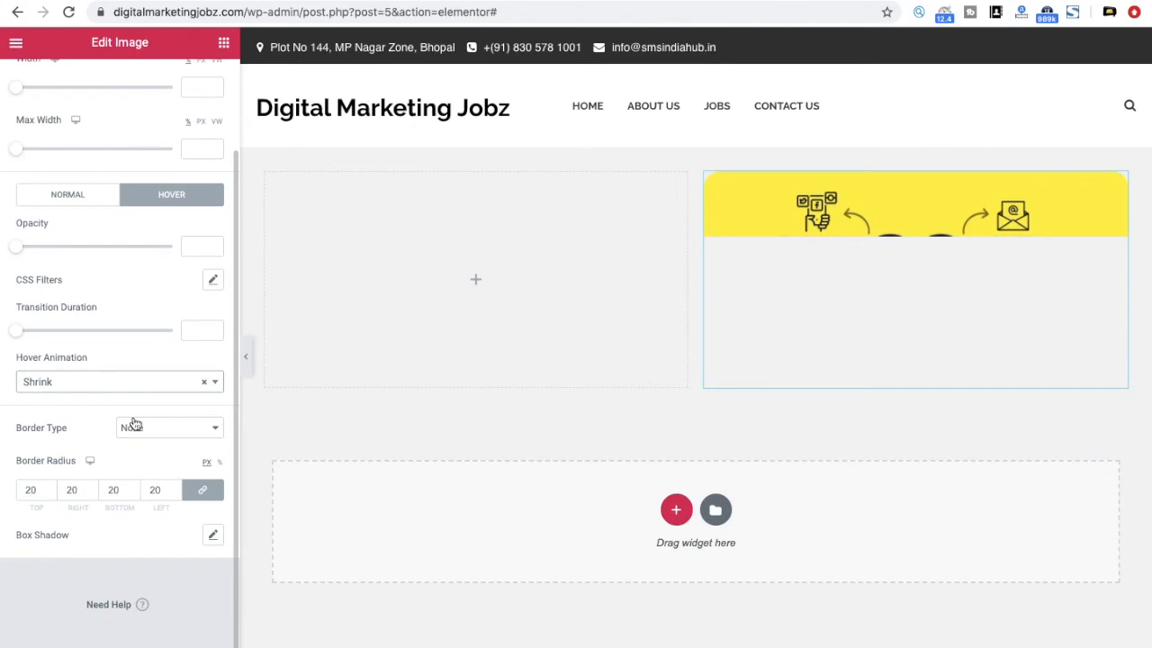
pyautogui.click(83, 387)
pyautogui.click(45, 468)
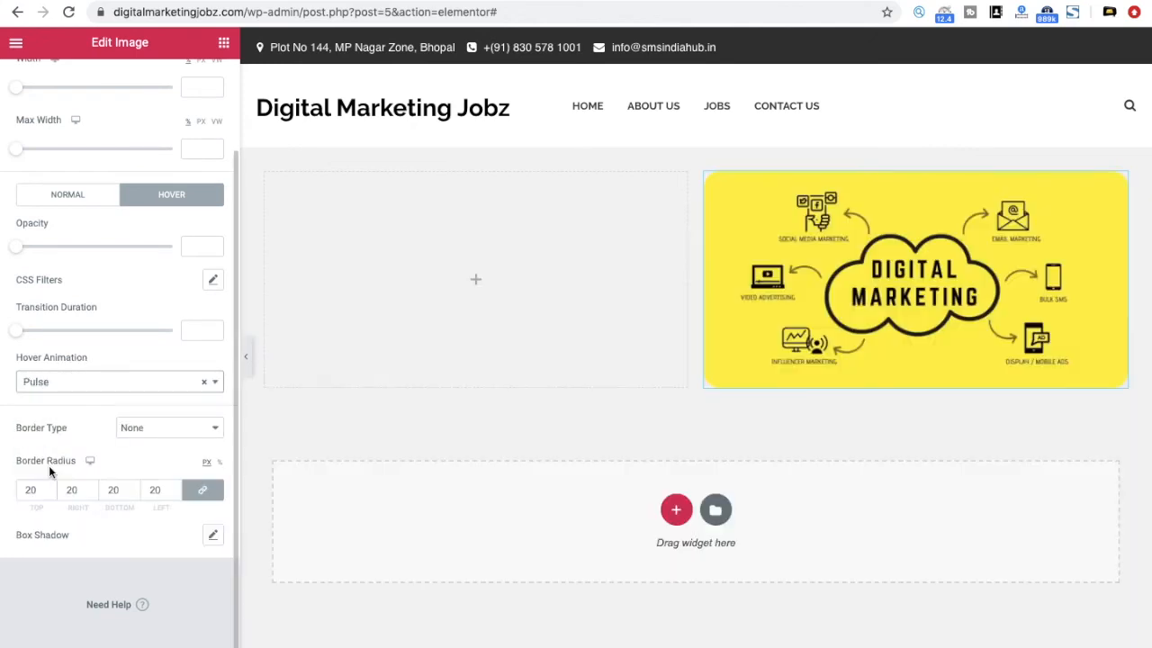
pyautogui.click(56, 380)
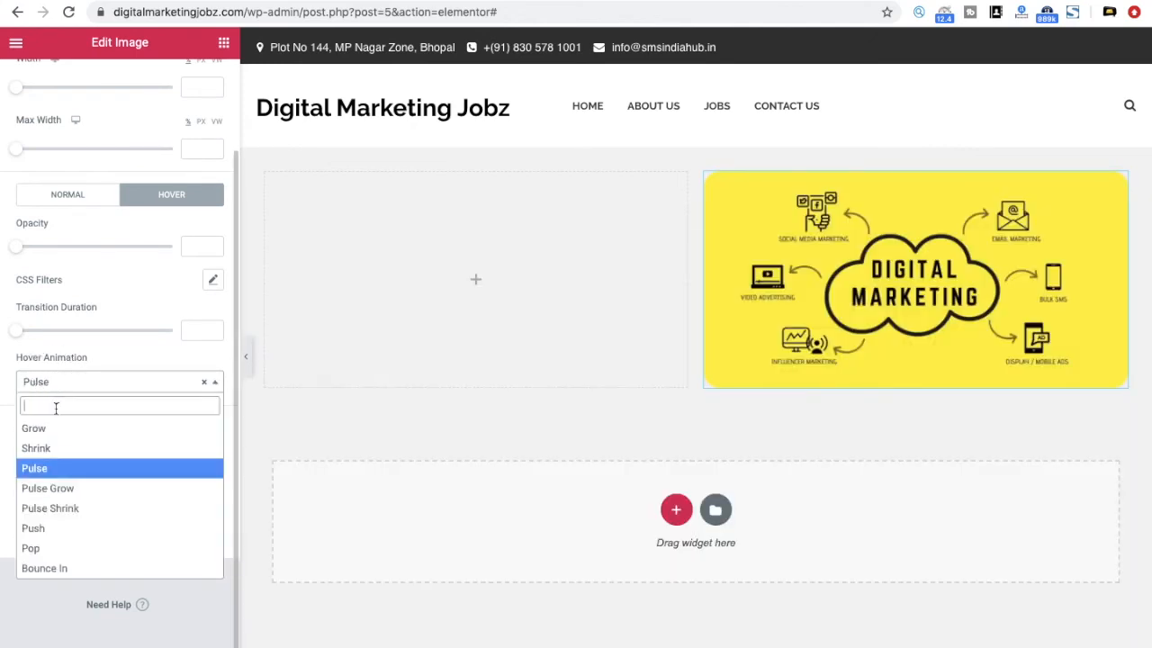
pyautogui.click(53, 506)
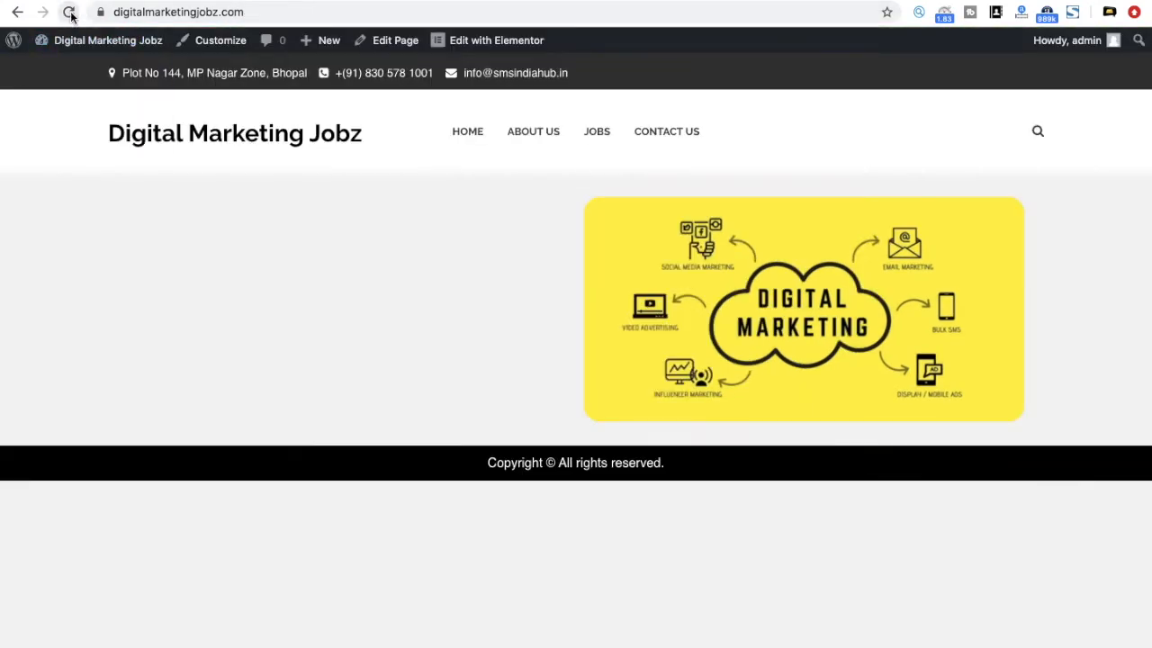
pyautogui.click(69, 11)
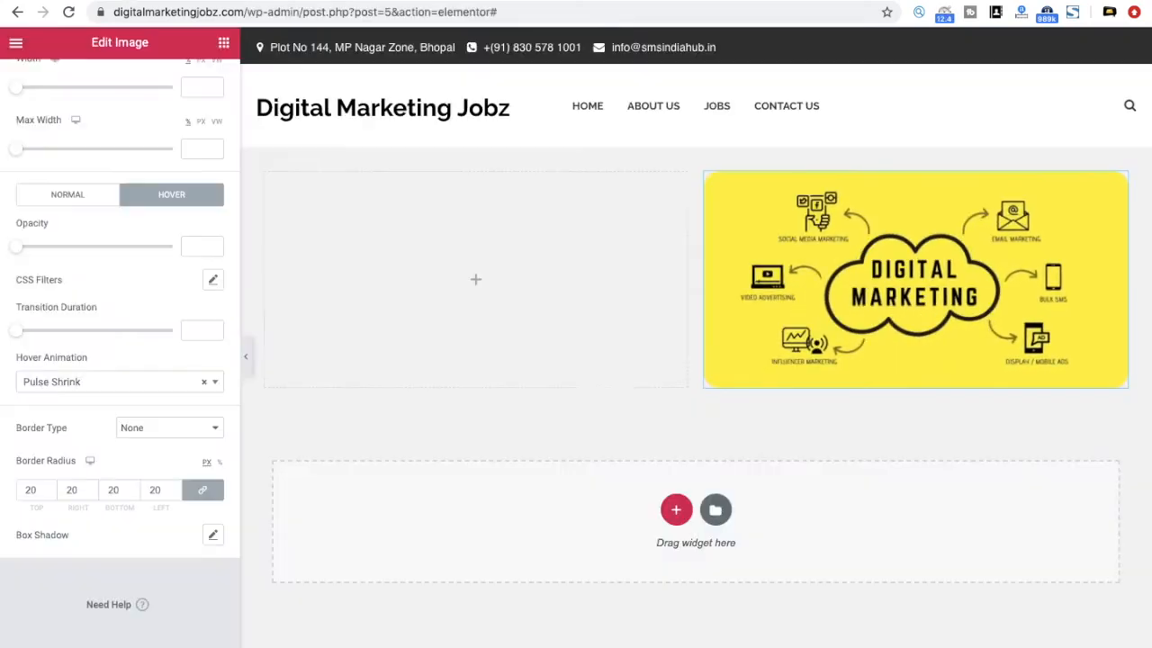
# Try dotted and double borders on the image, set the border type to Dashed, and reload the live site
pyautogui.scroll(2, 107, 300)
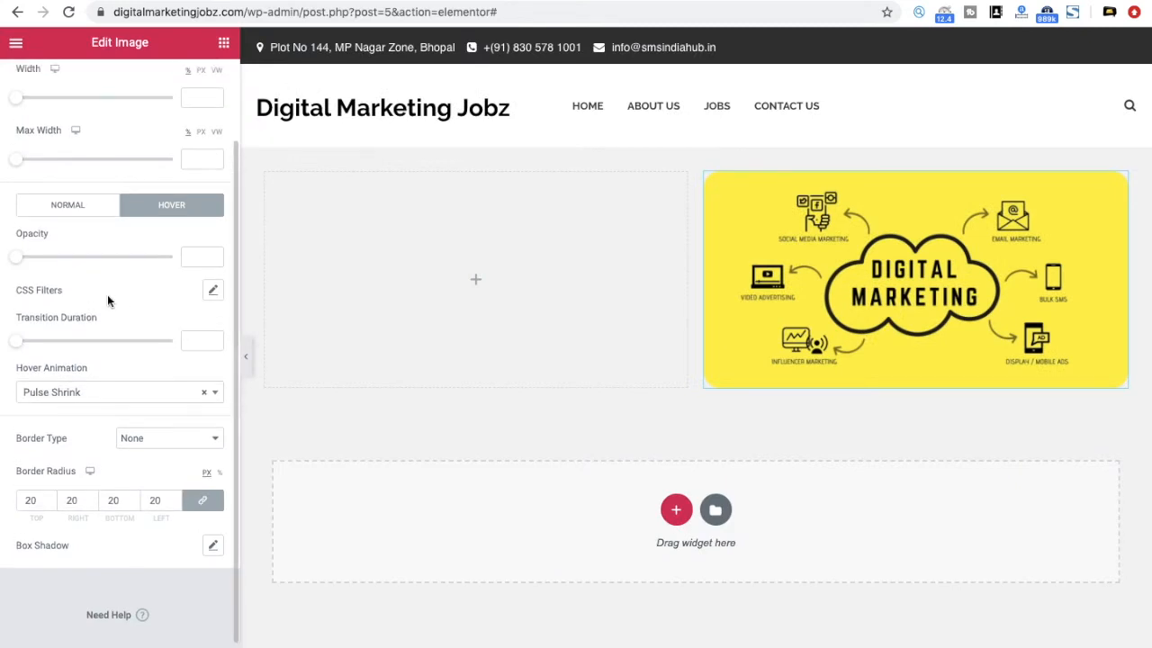
pyautogui.click(166, 503)
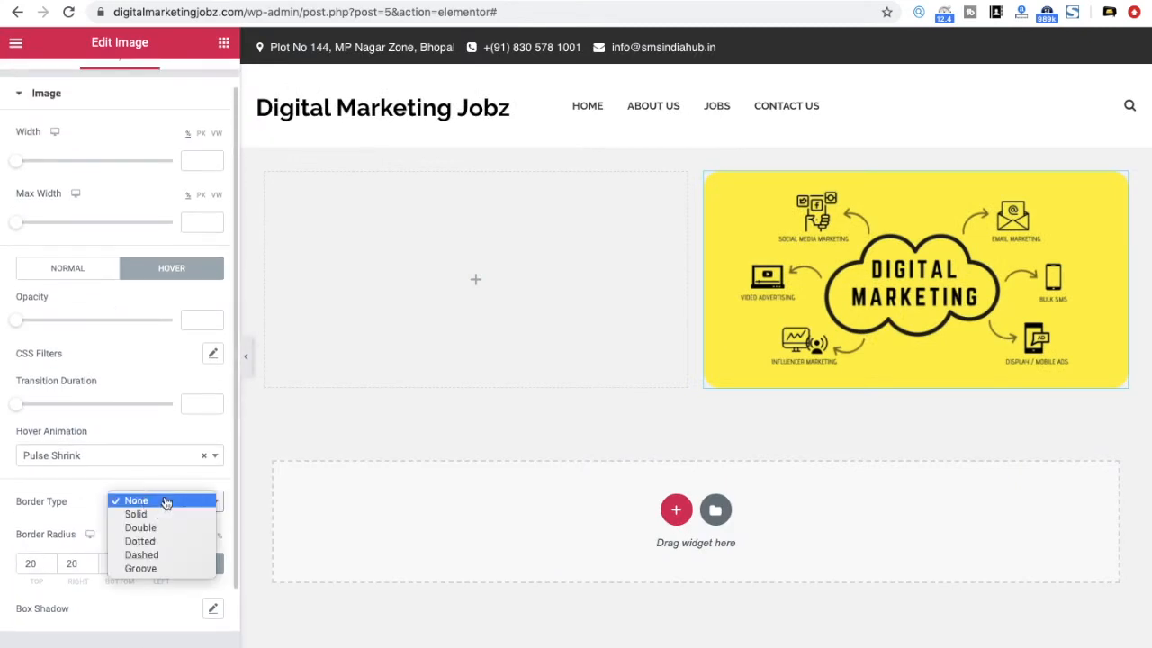
pyautogui.click(145, 546)
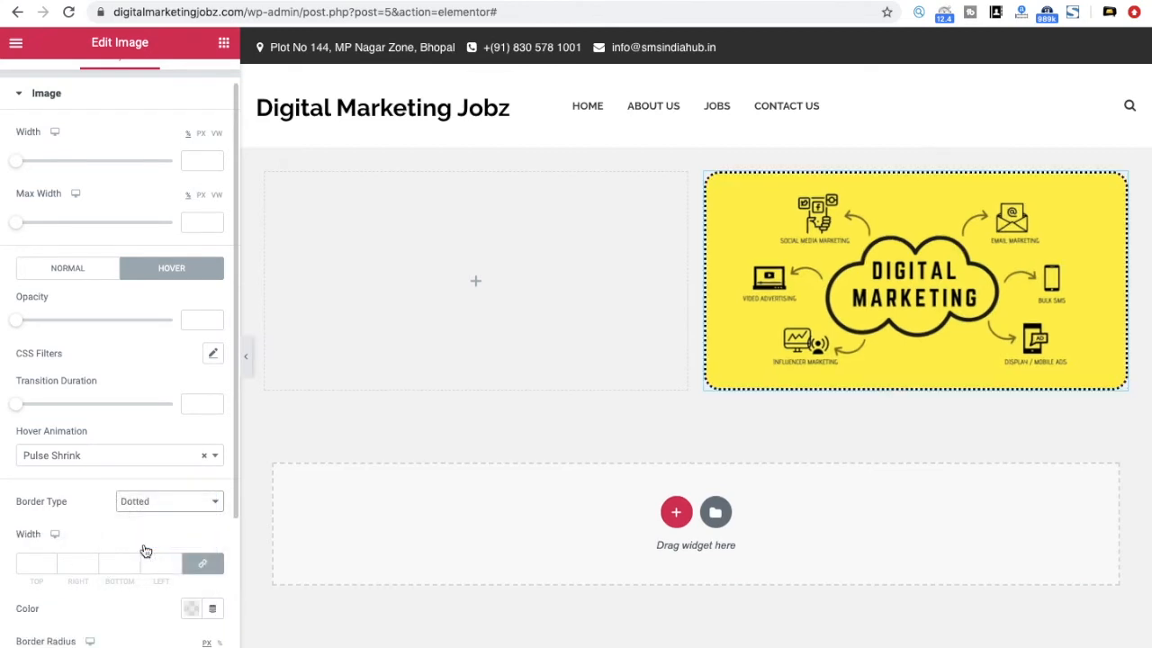
pyautogui.click(187, 507)
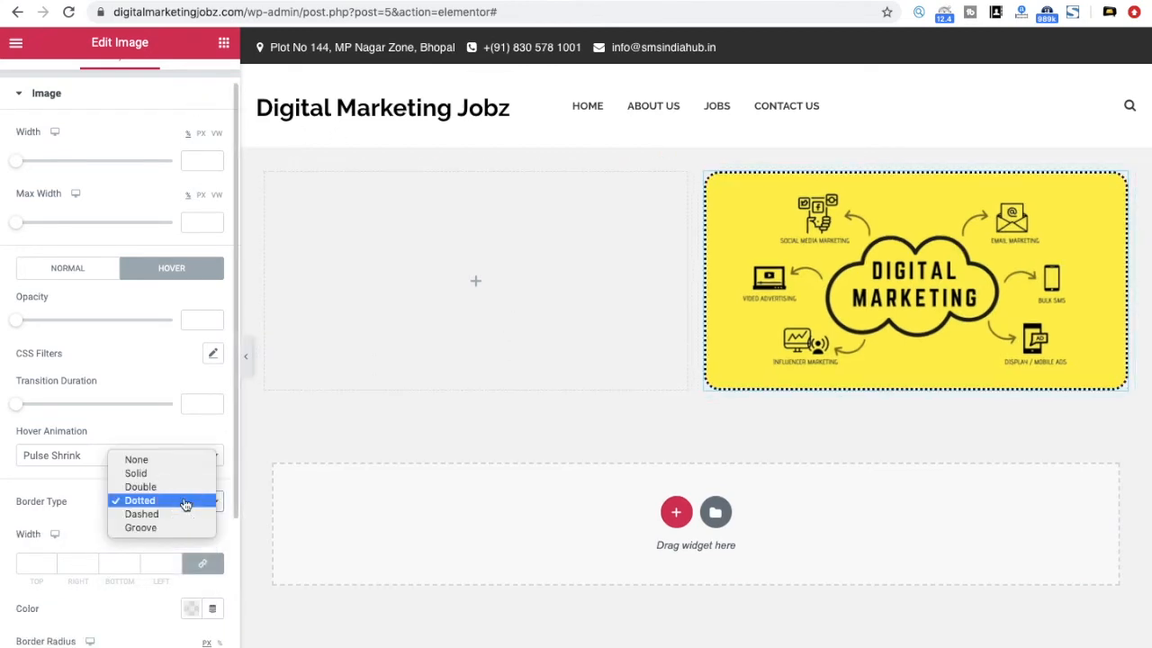
pyautogui.click(154, 487)
pyautogui.click(182, 498)
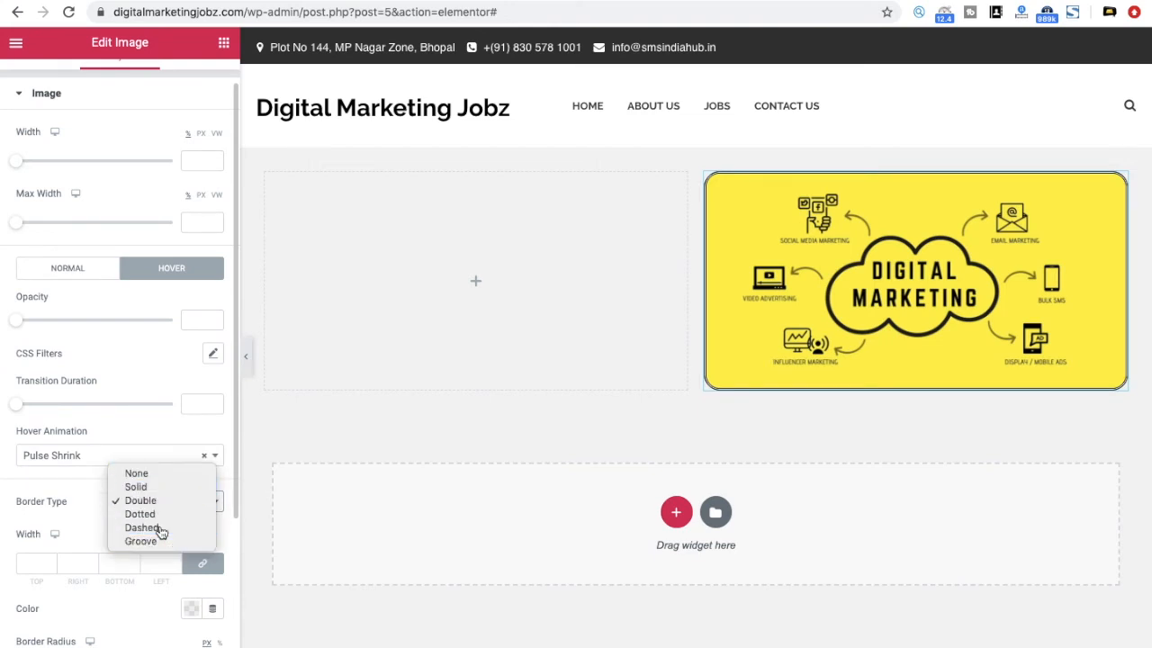
pyautogui.click(158, 528)
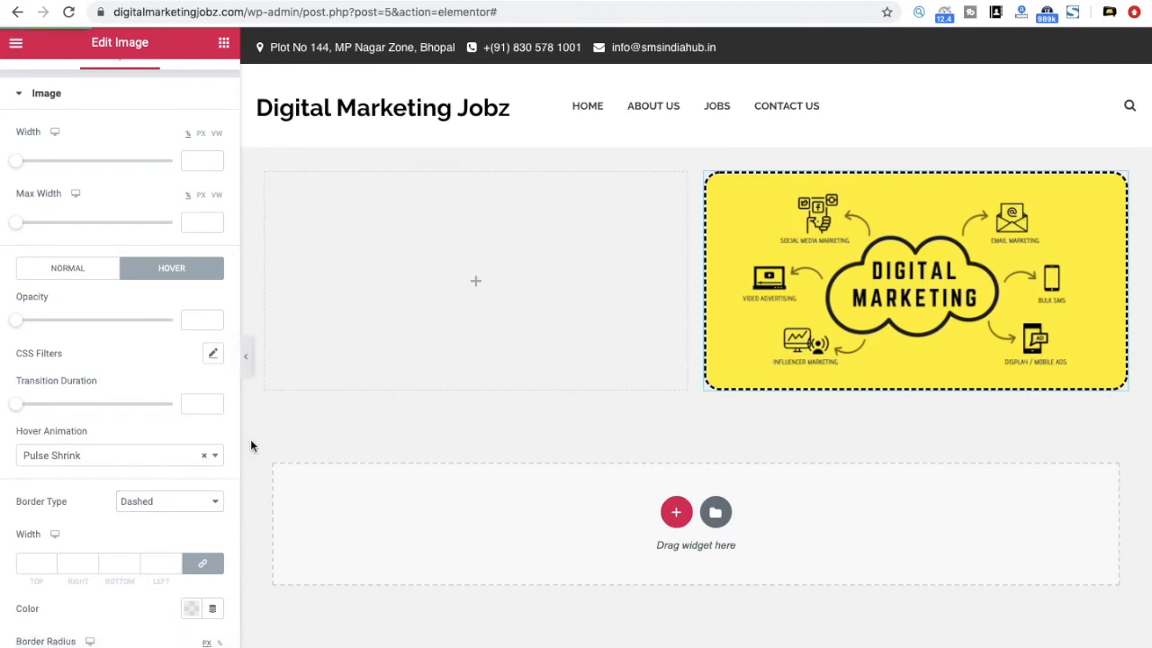
pyautogui.click(290, 1)
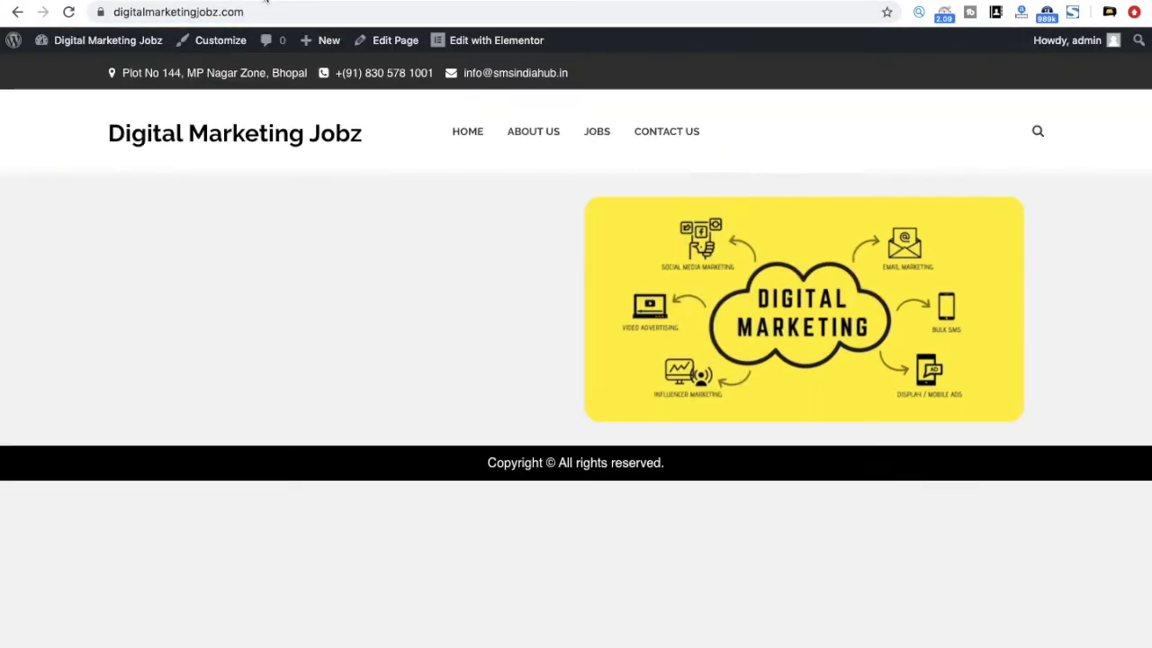
pyautogui.click(68, 12)
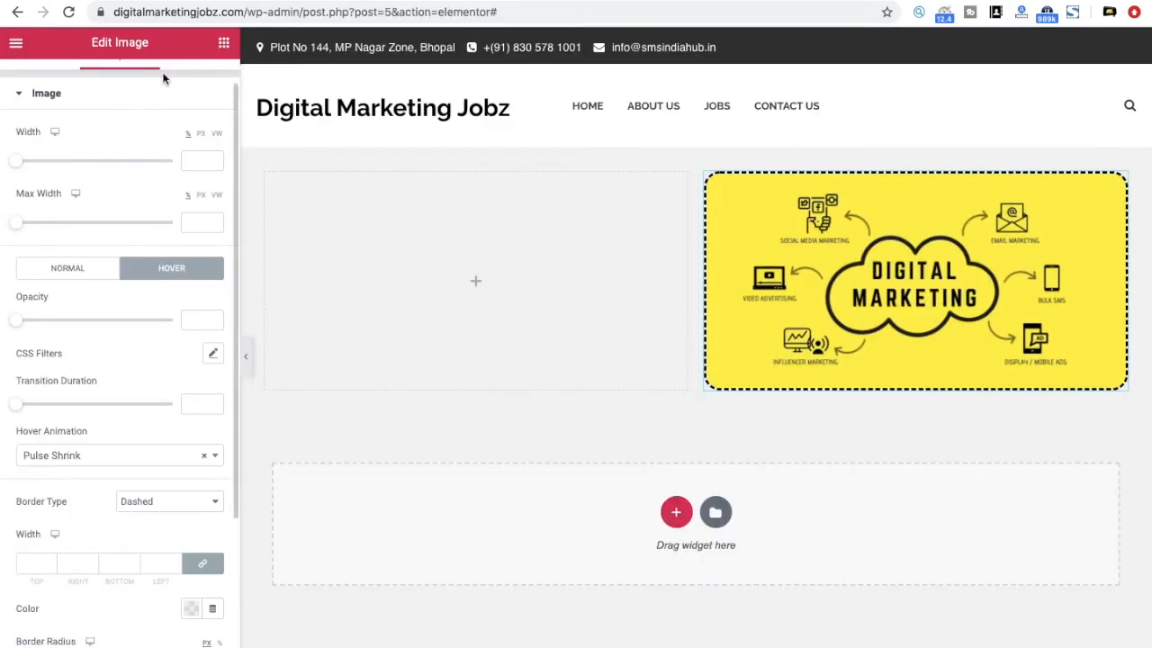
# Try a 50 px margin and 50 px padding on all sides of the image, and clear both
pyautogui.scroll(1, 122, 267)
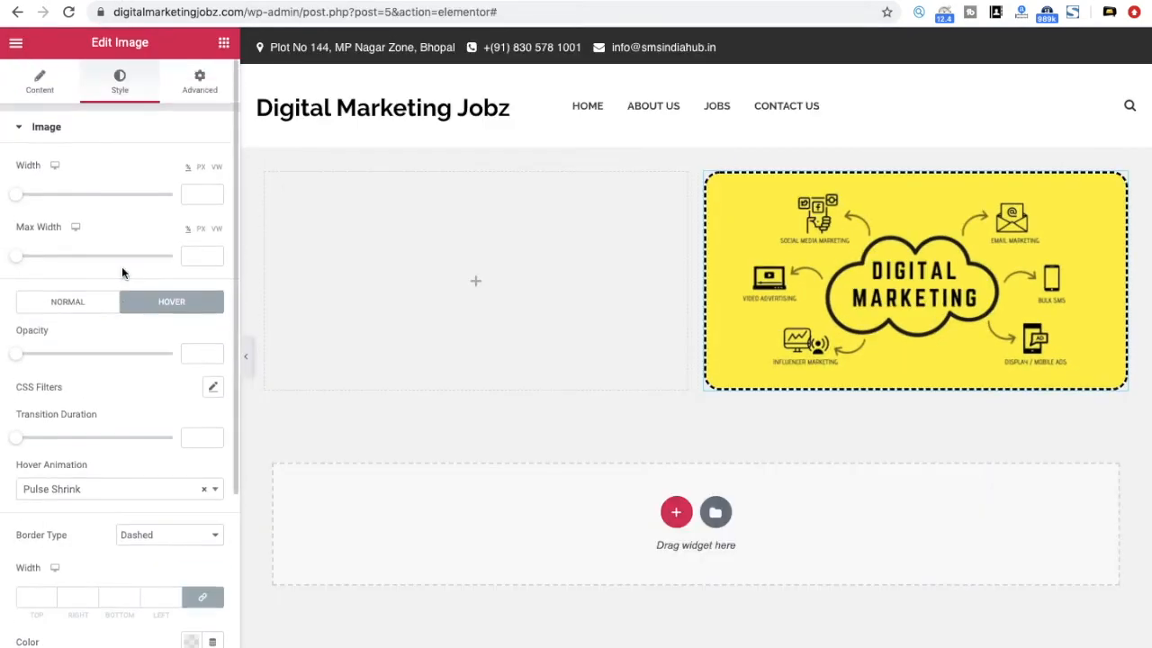
pyautogui.click(187, 94)
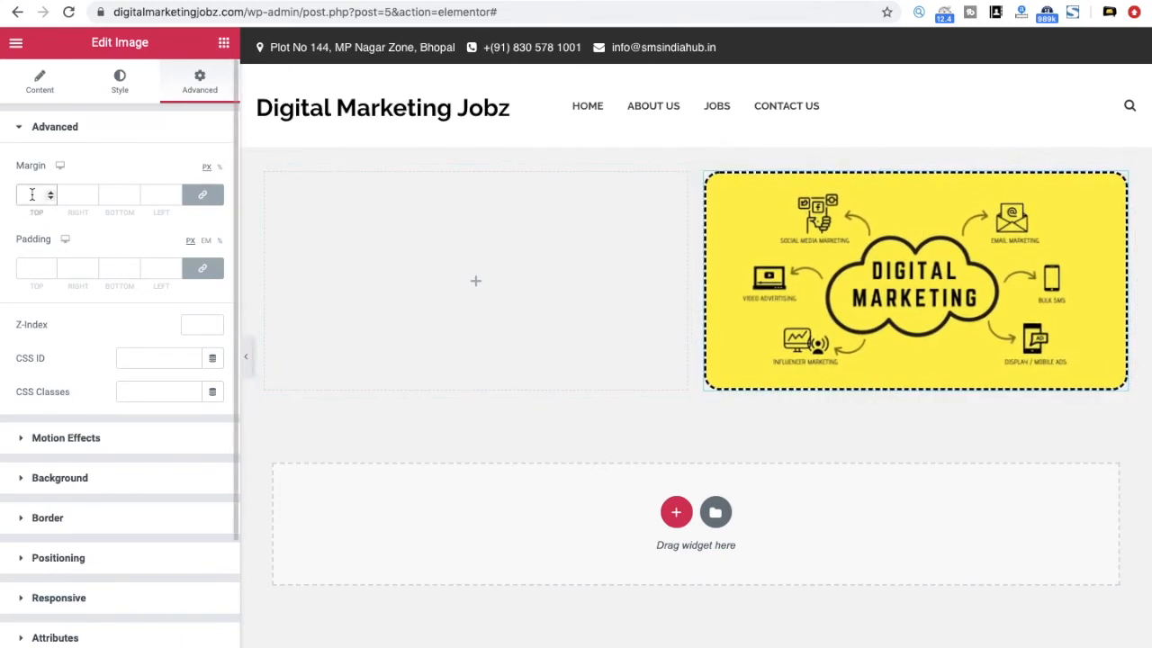
pyautogui.write('50')
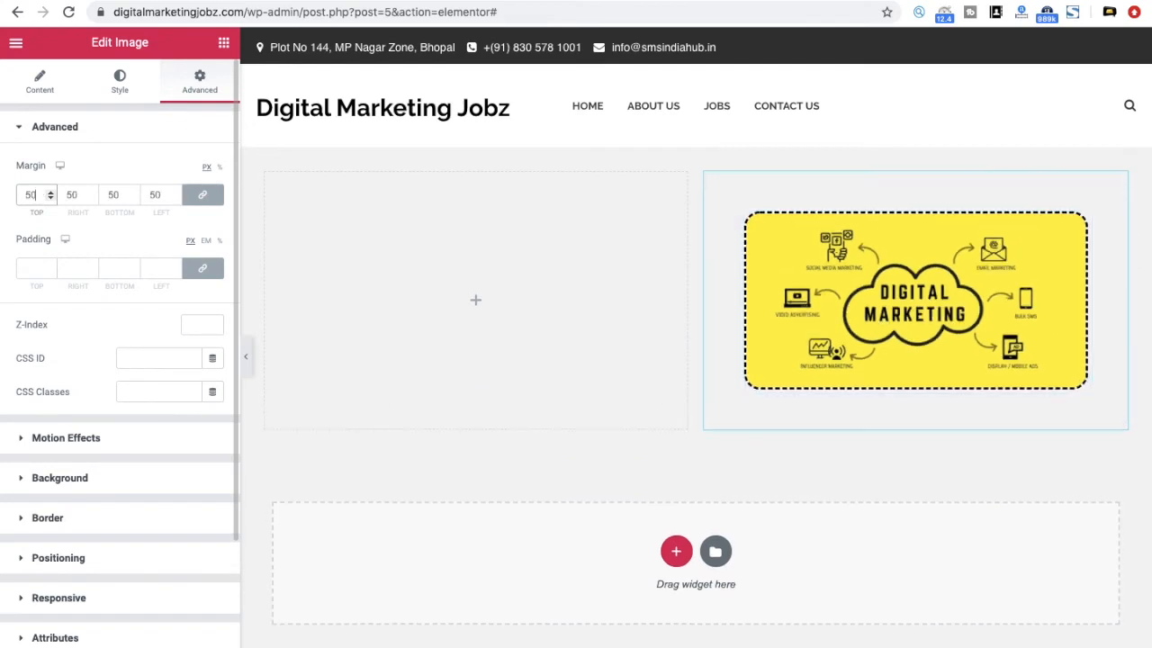
pyautogui.click(41, 266)
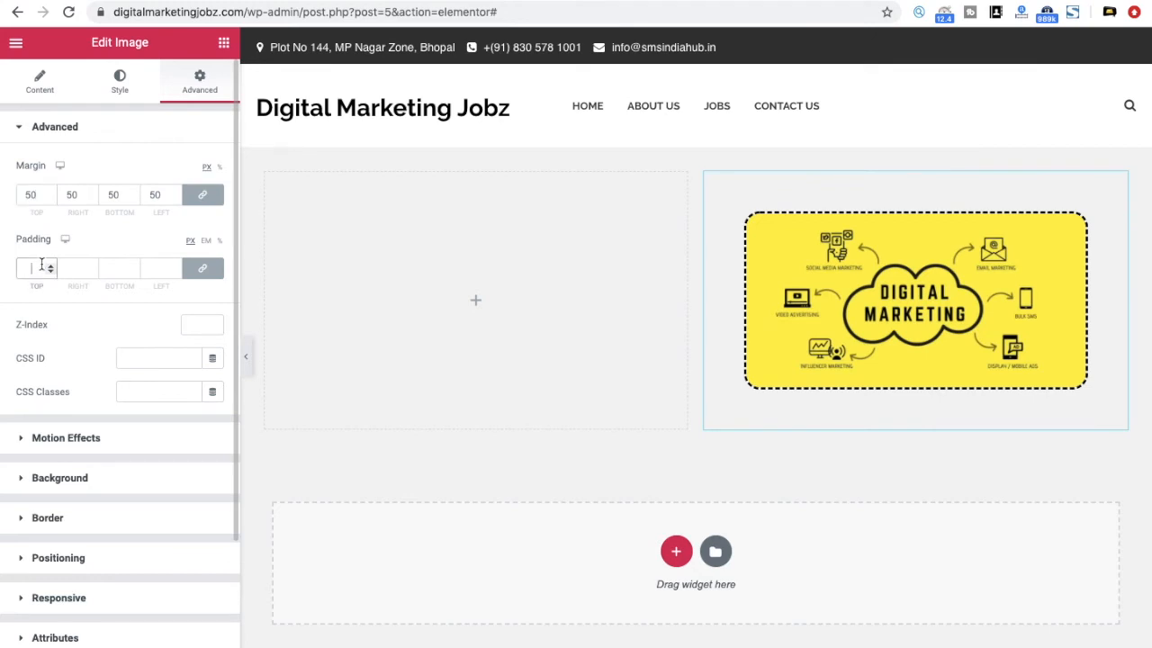
pyautogui.write('50')
pyautogui.press('BackSpace')
pyautogui.press('BackSpace')
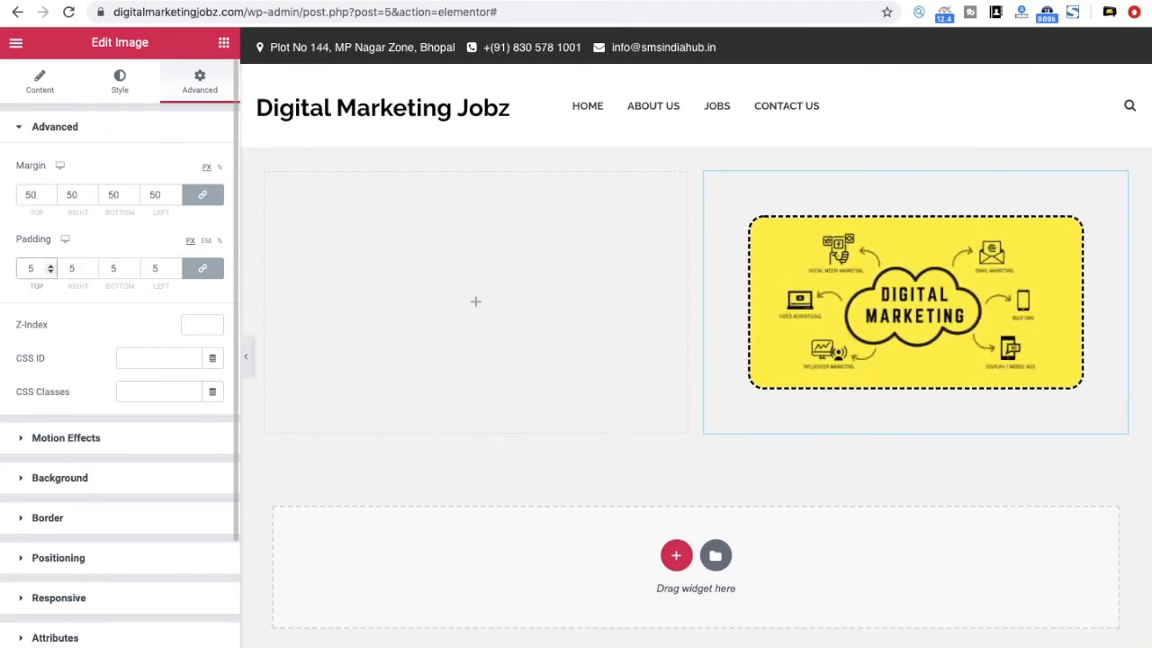
pyautogui.doubleClick(38, 191)
pyautogui.press('BackSpace')
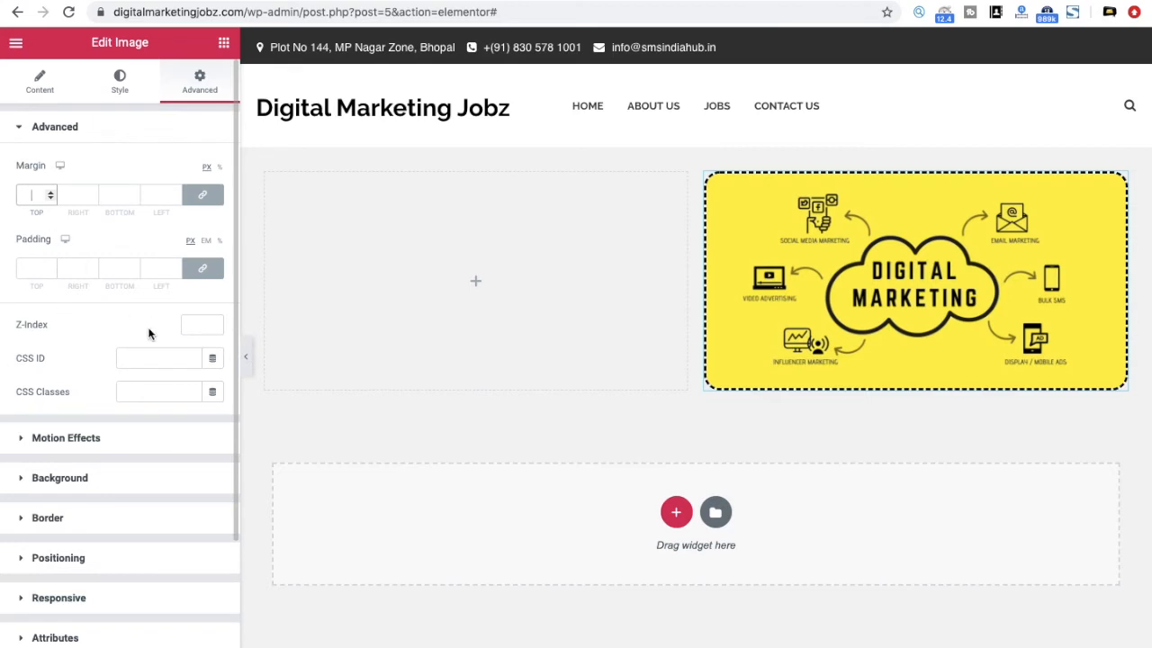
# Try the Fade In entrance animation on the image and set it to Fade In Down
pyautogui.click(67, 438)
pyautogui.click(70, 237)
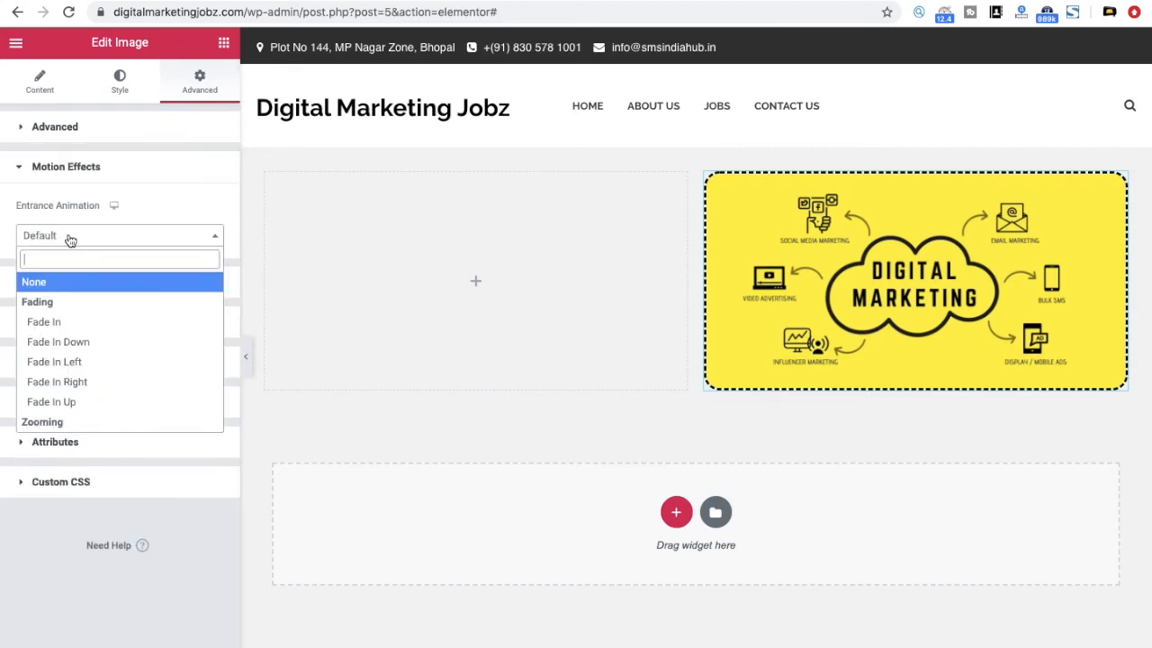
pyautogui.click(60, 321)
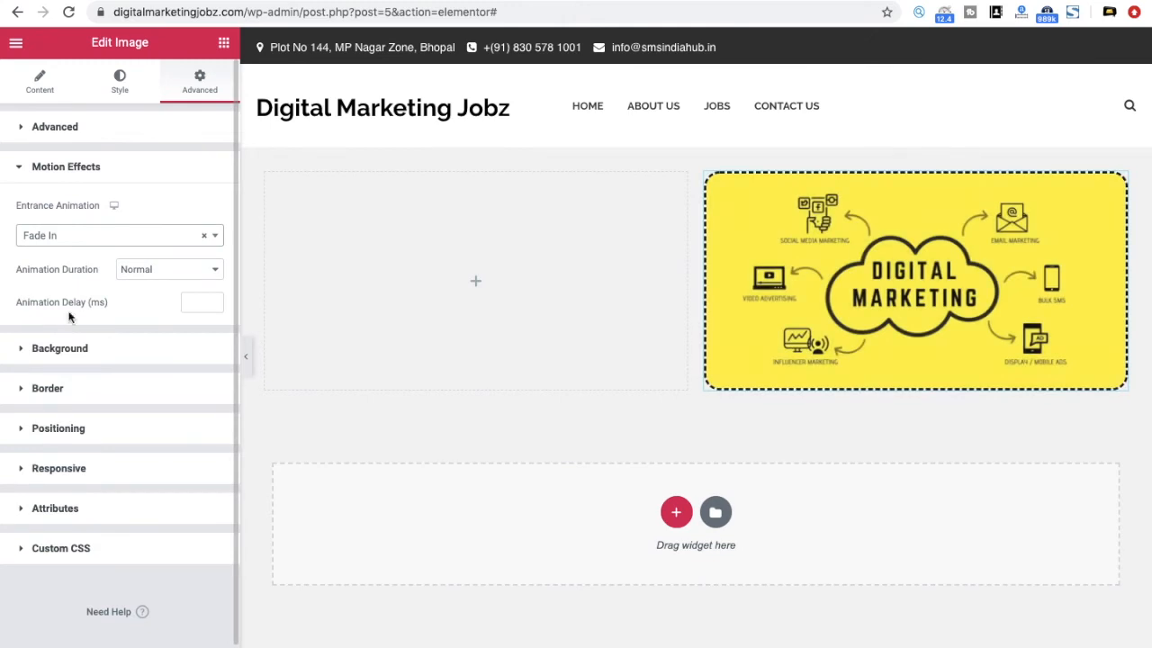
pyautogui.click(77, 238)
pyautogui.click(60, 339)
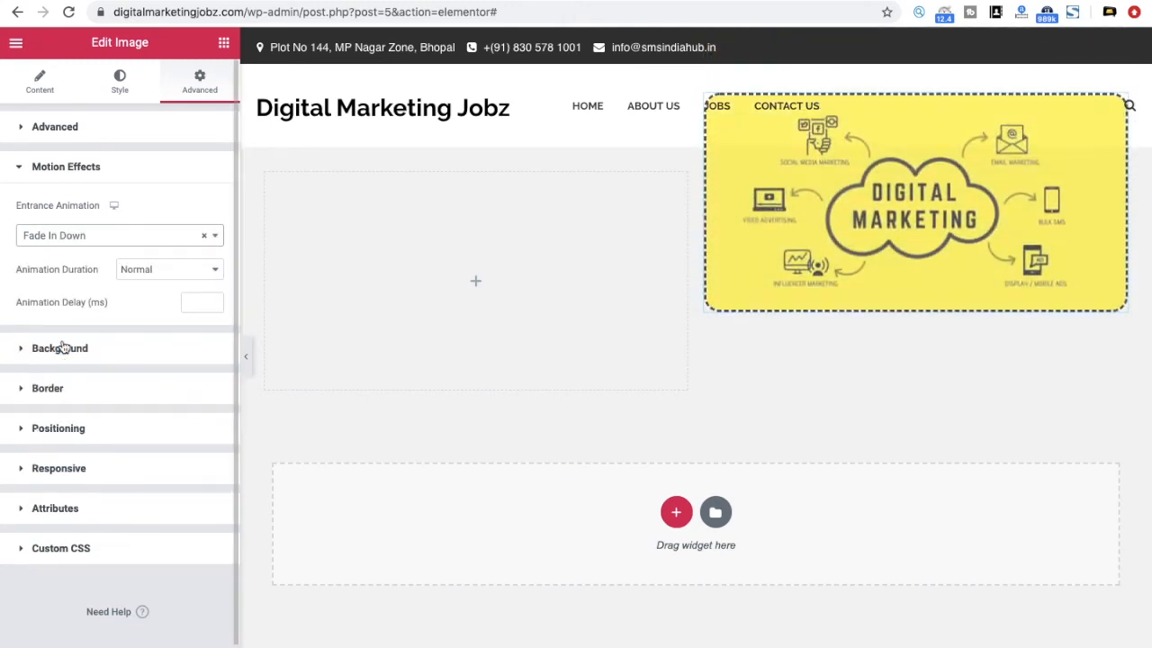
# Try the Fade In Up entrance animation on the image and set it to Zoom In
pyautogui.click(100, 235)
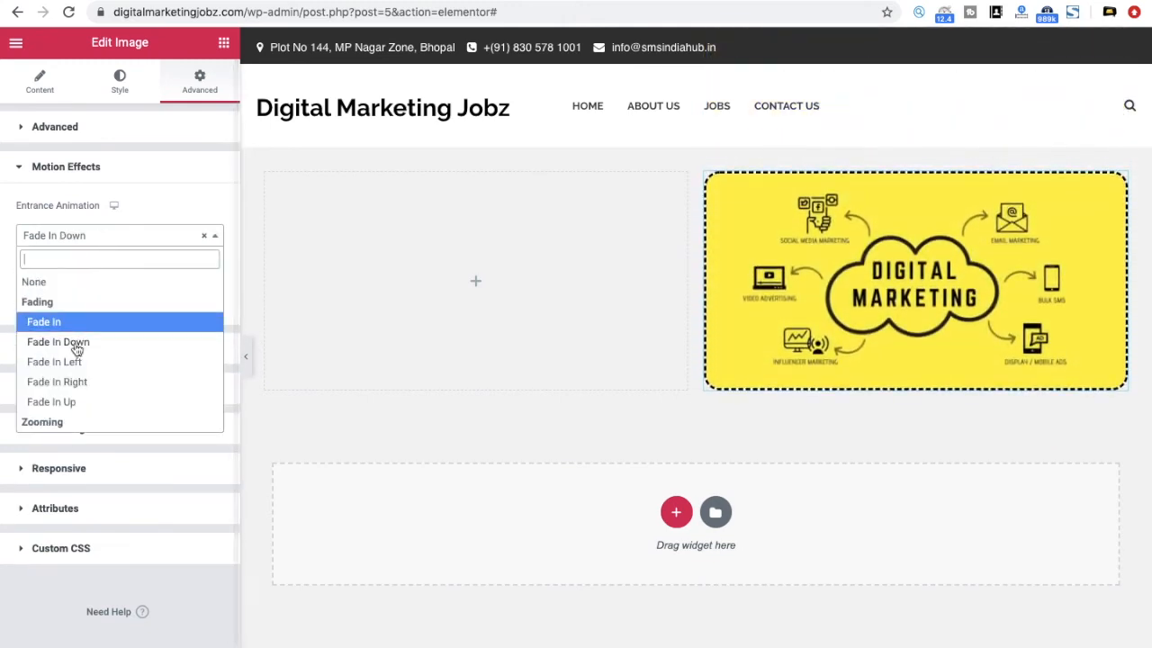
pyautogui.click(70, 405)
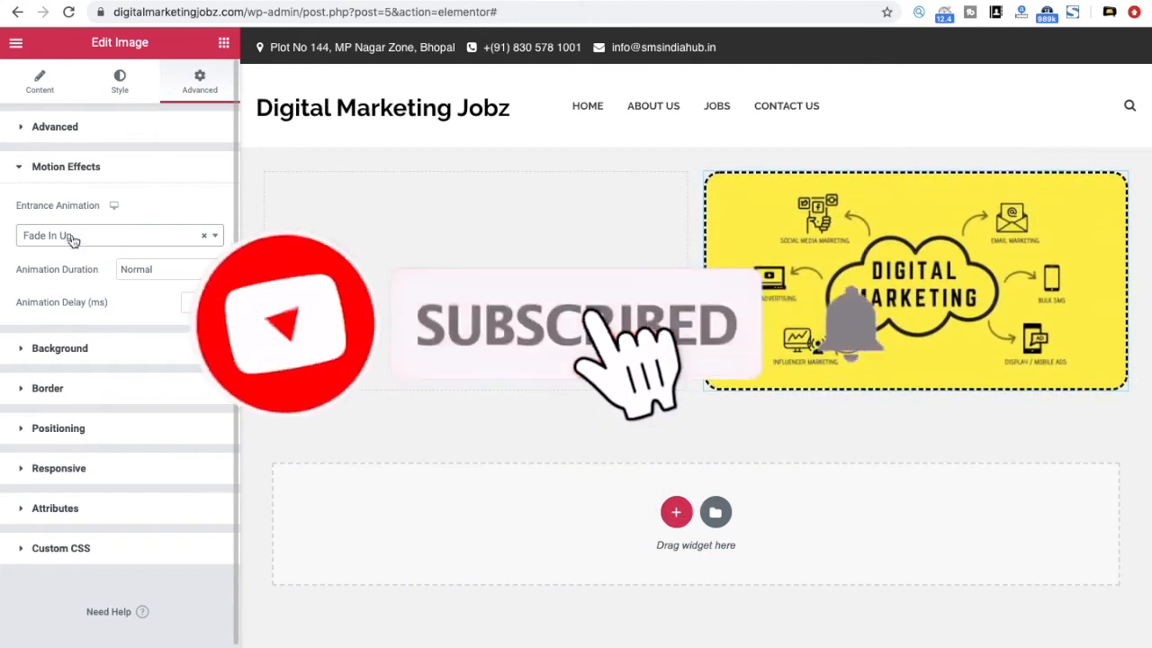
pyautogui.click(72, 235)
pyautogui.scroll(-2, 63, 346)
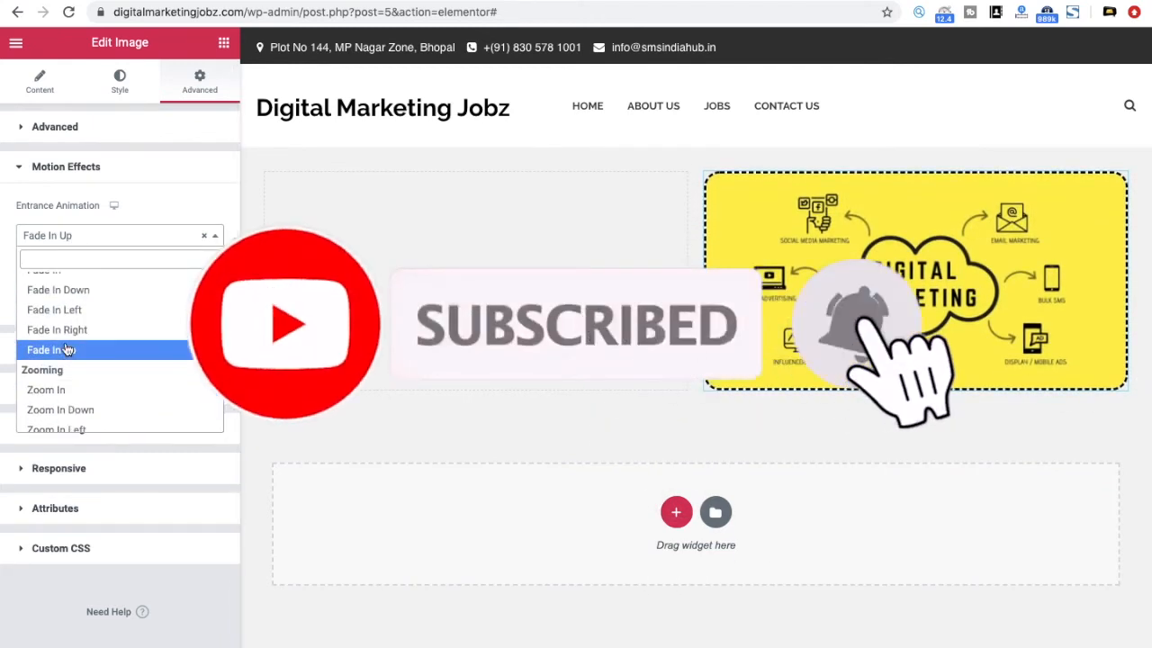
pyautogui.click(59, 396)
pyautogui.scroll(-1, 64, 347)
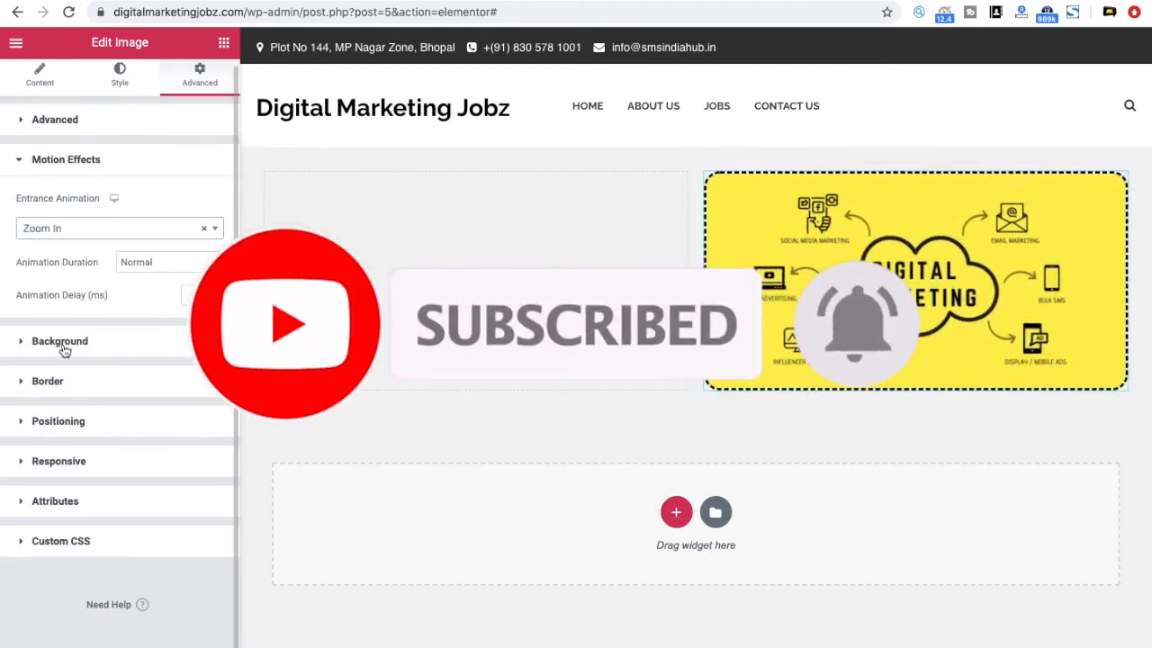
# Look through the image's Positioning, Responsive, Attributes and Custom CSS settings and try the Hide On Tablet switch
pyautogui.click(71, 420)
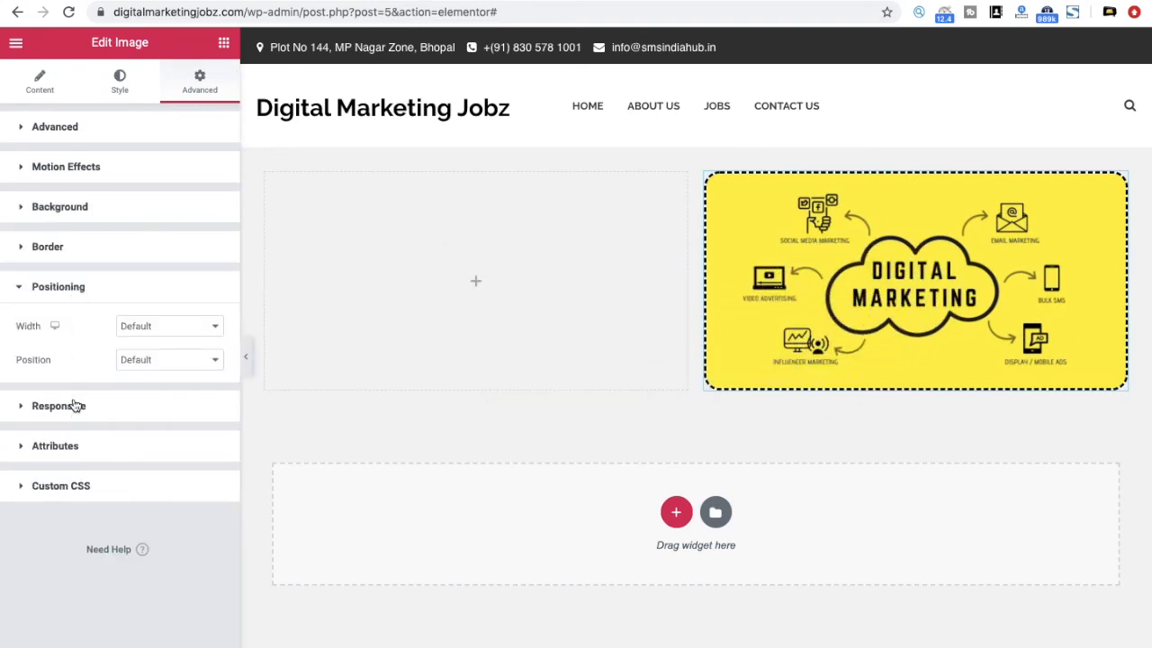
pyautogui.click(75, 406)
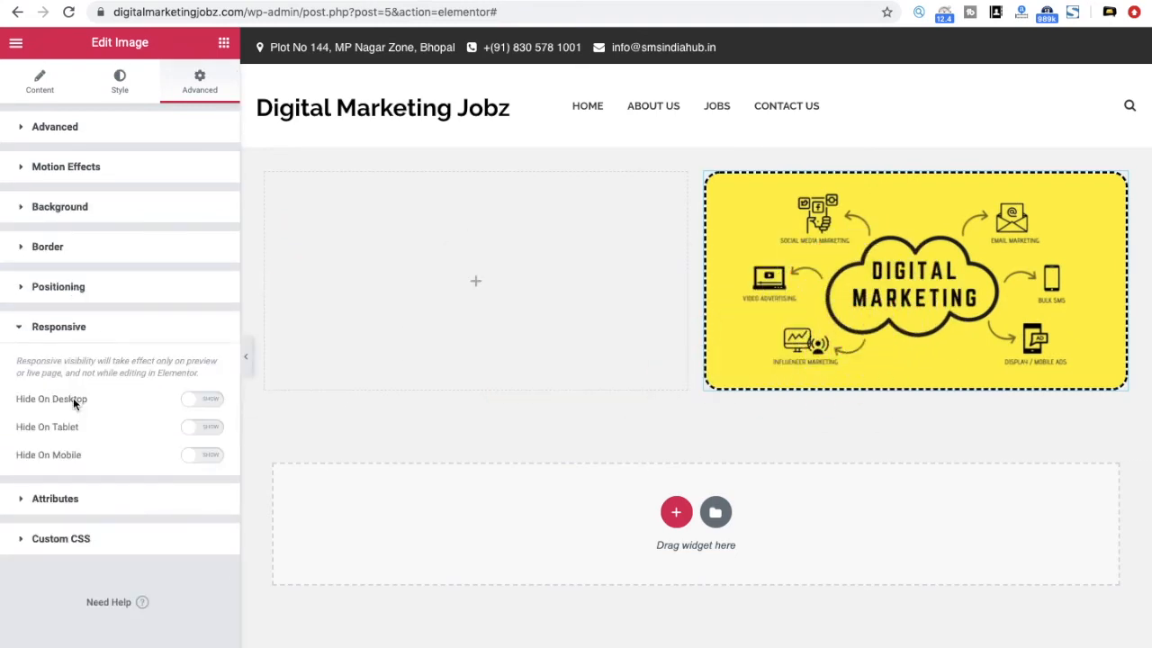
pyautogui.click(87, 497)
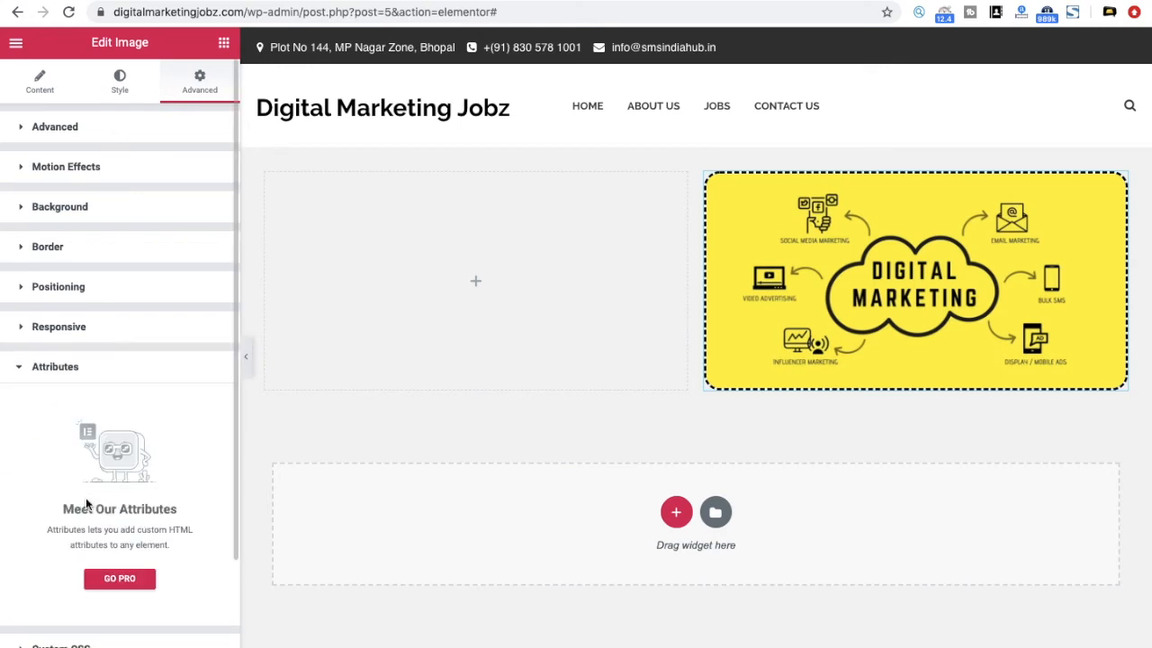
pyautogui.click(79, 365)
pyautogui.click(80, 407)
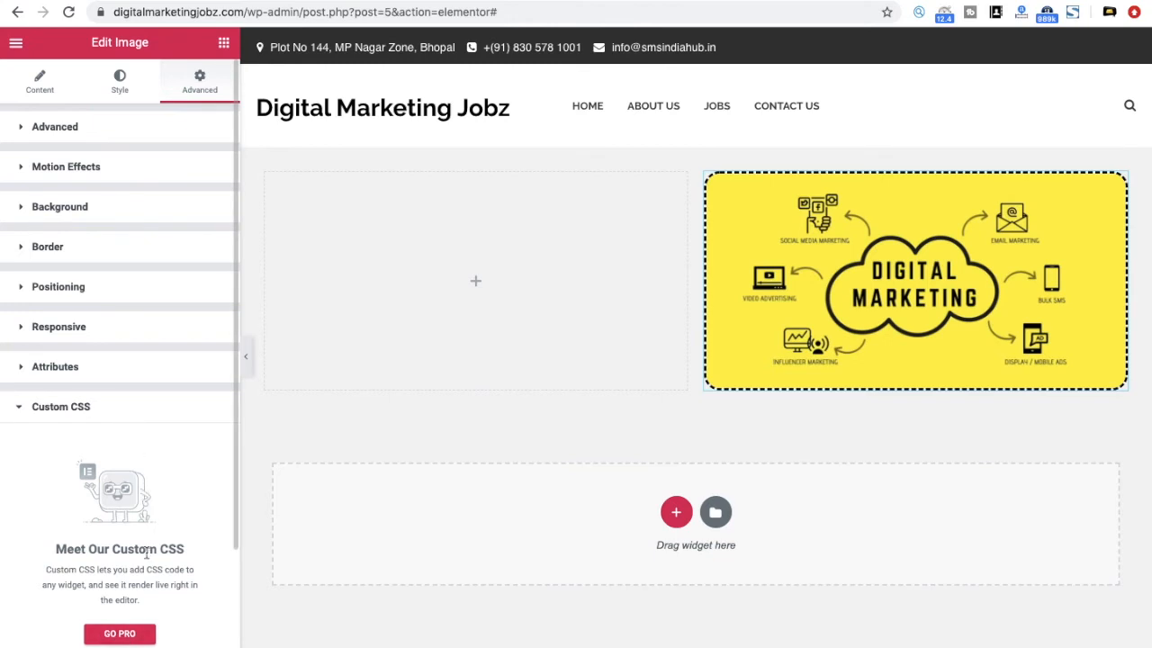
pyautogui.click(87, 326)
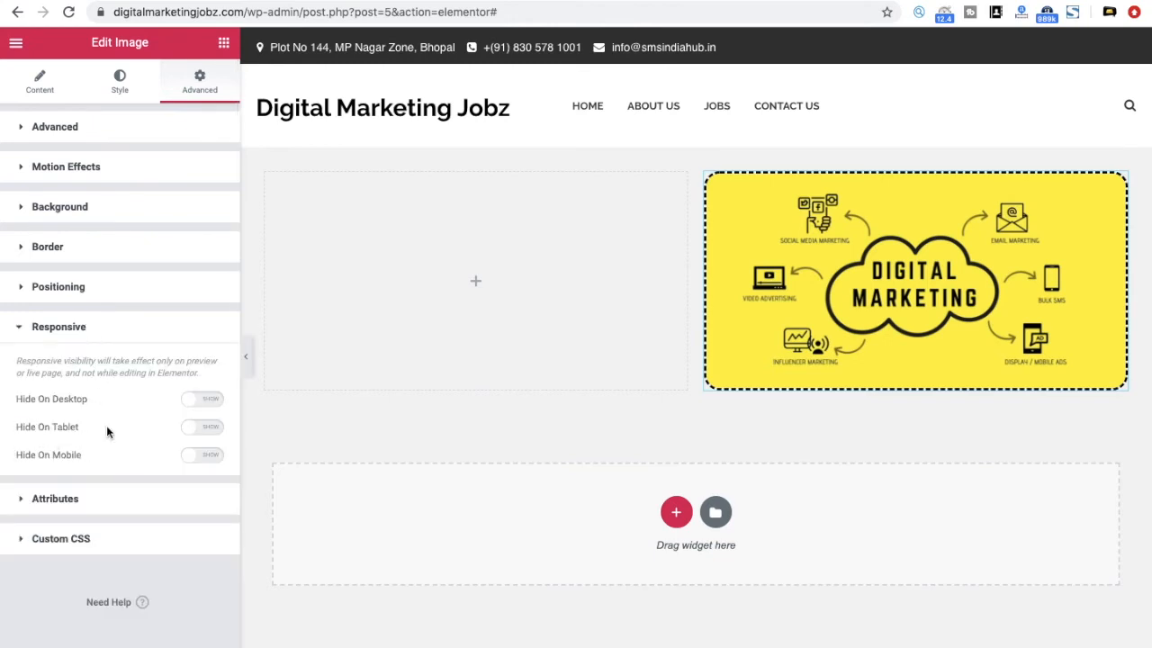
pyautogui.click(205, 429)
pyautogui.click(209, 430)
# Return to the widget list and add a Text Editor widget to the empty column beside the image
pyautogui.click(14, 50)
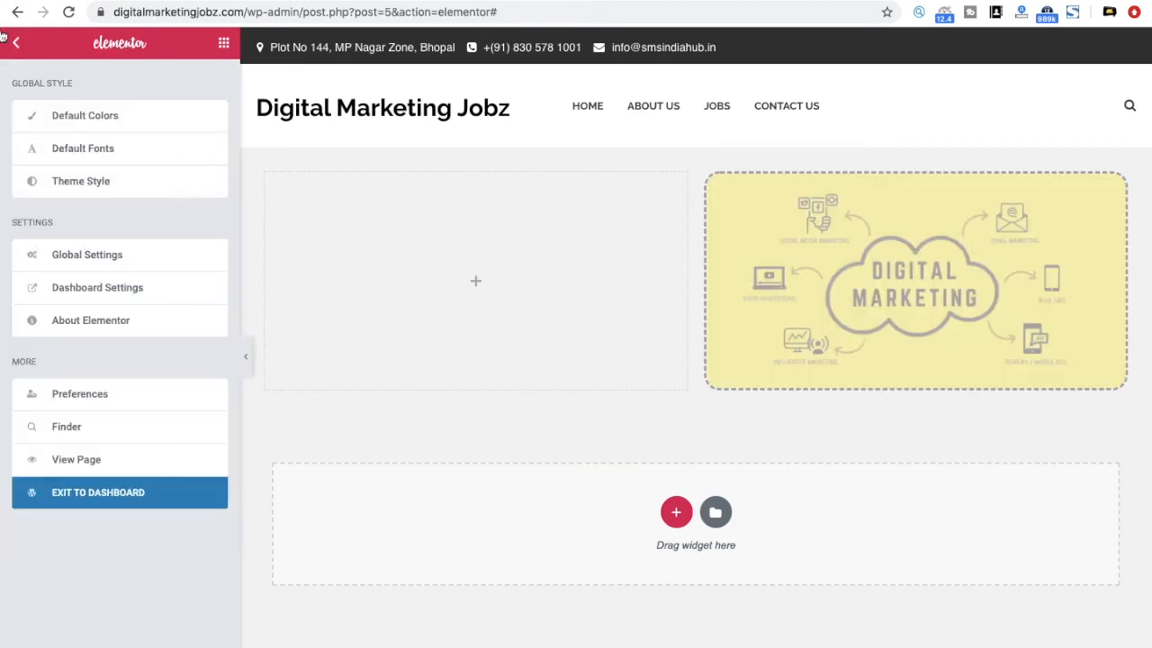
pyautogui.click(14, 43)
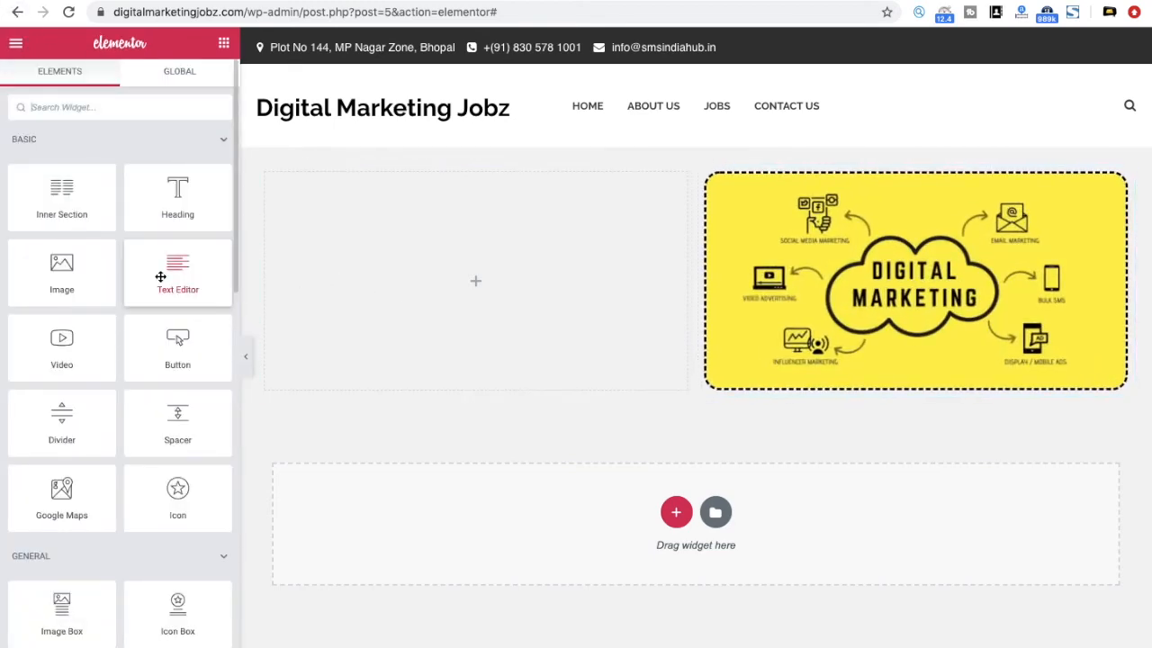
pyautogui.moveTo(183, 266); pyautogui.dragTo(435, 253)
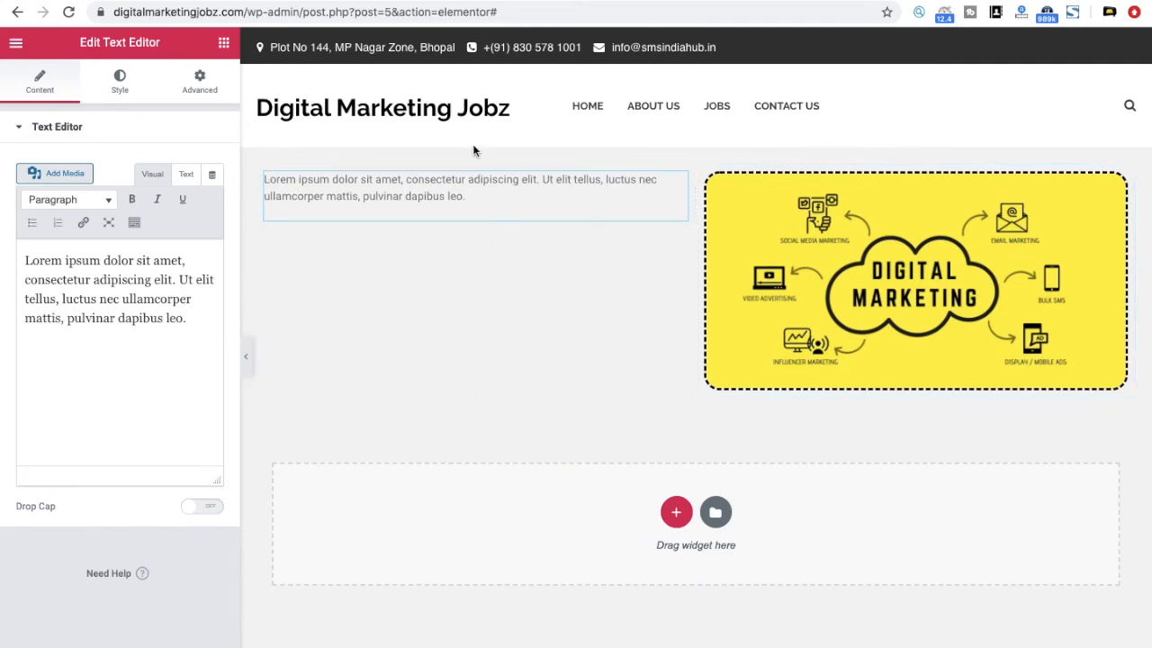
# Copy the Lorem ipsum paragraph, paste it twice as separate paragraphs below the original, and view the content in Text mode
pyautogui.moveTo(182, 321); pyautogui.dragTo(4, 189)
pyautogui.press('super+c')
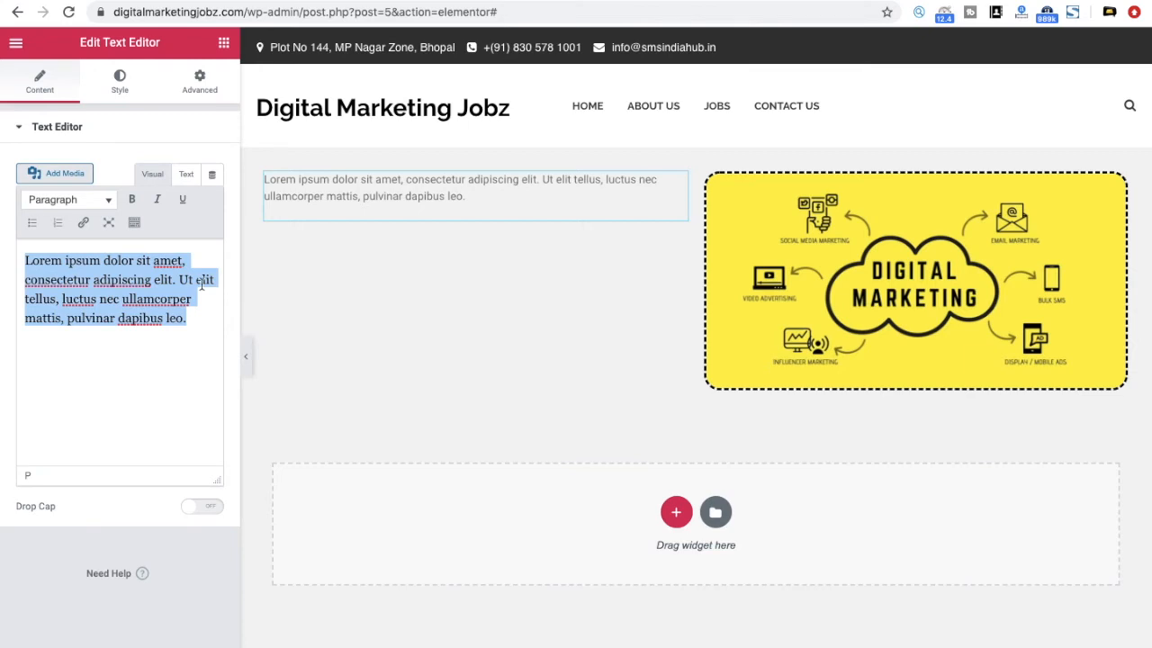
pyautogui.click(197, 320)
pyautogui.press('Return')
pyautogui.press('super+v')
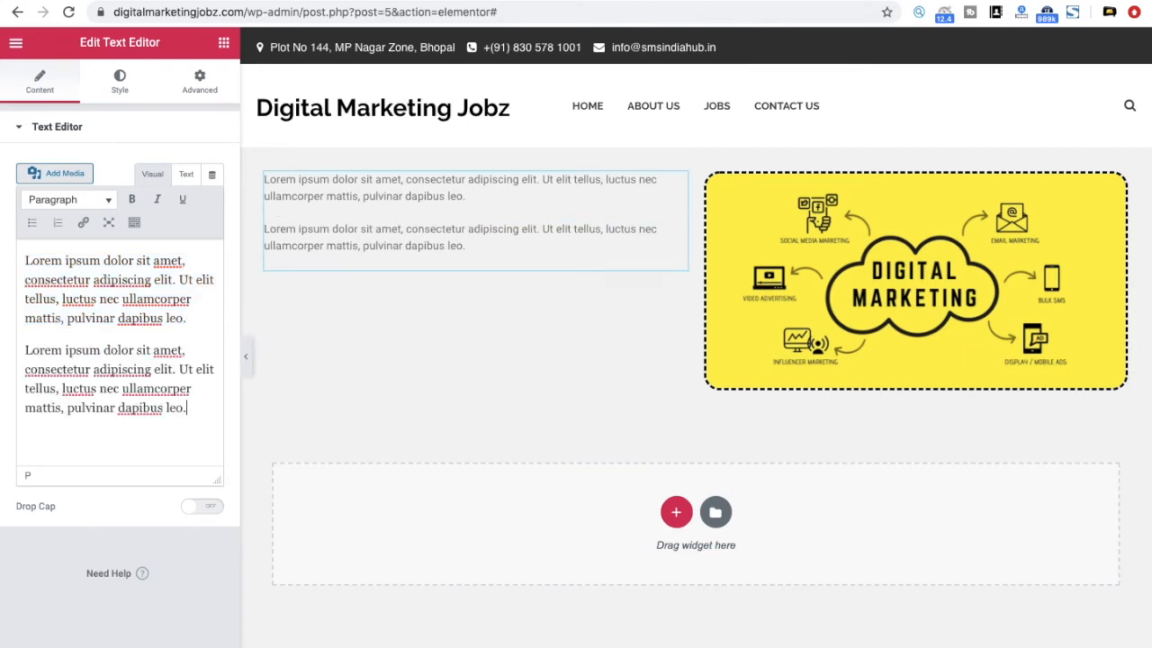
pyautogui.press('Return')
pyautogui.press('super+v')
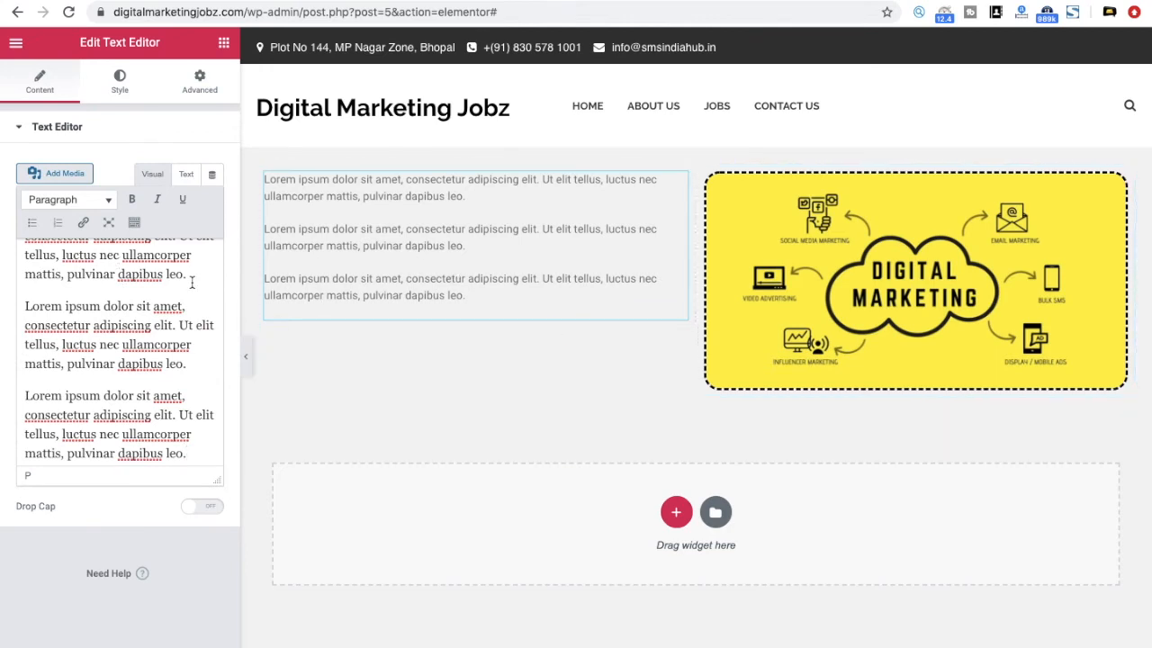
pyautogui.click(186, 175)
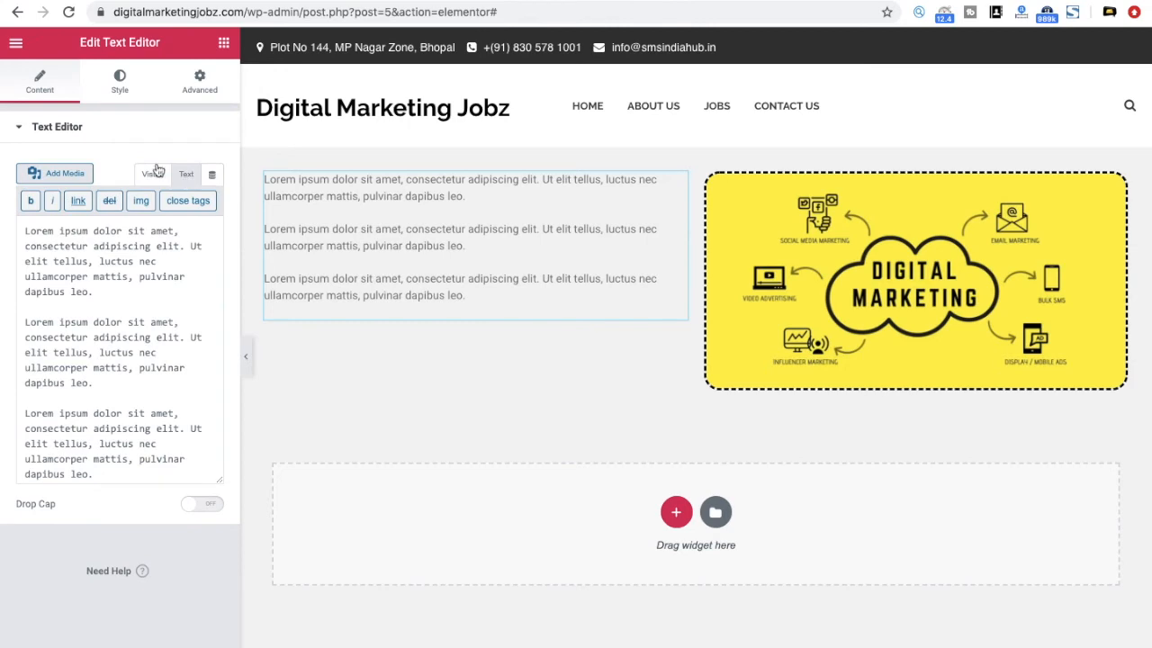
# Set the text color of the Lorem ipsum paragraphs to black (#000000)
pyautogui.click(108, 88)
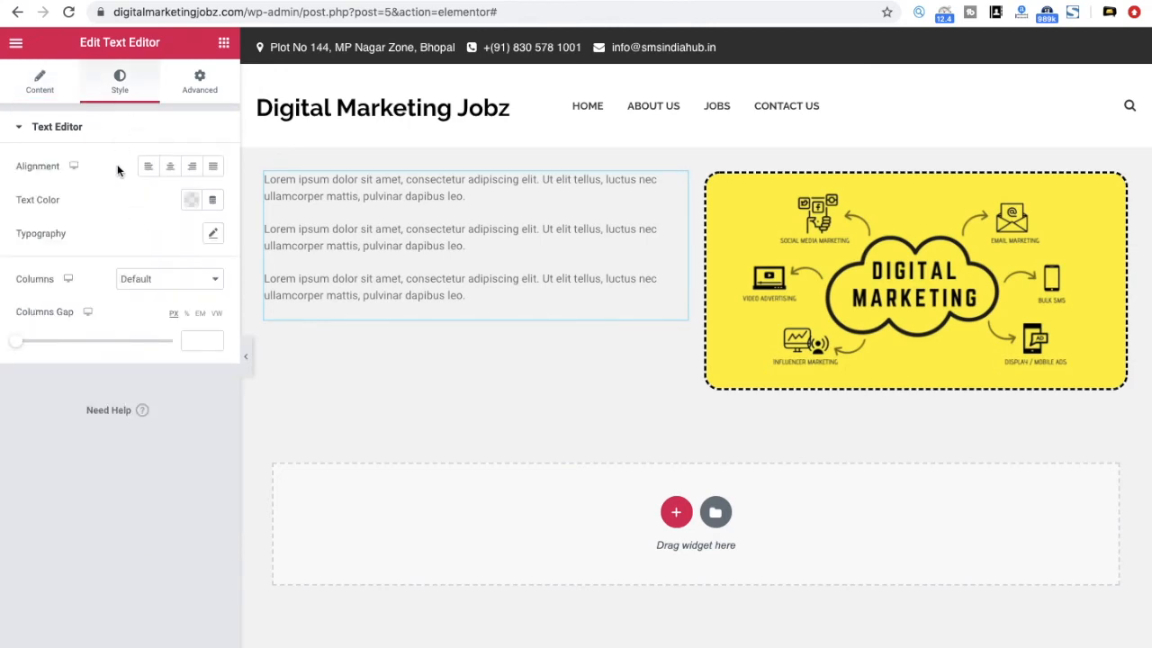
pyautogui.click(195, 202)
pyautogui.click(241, 236)
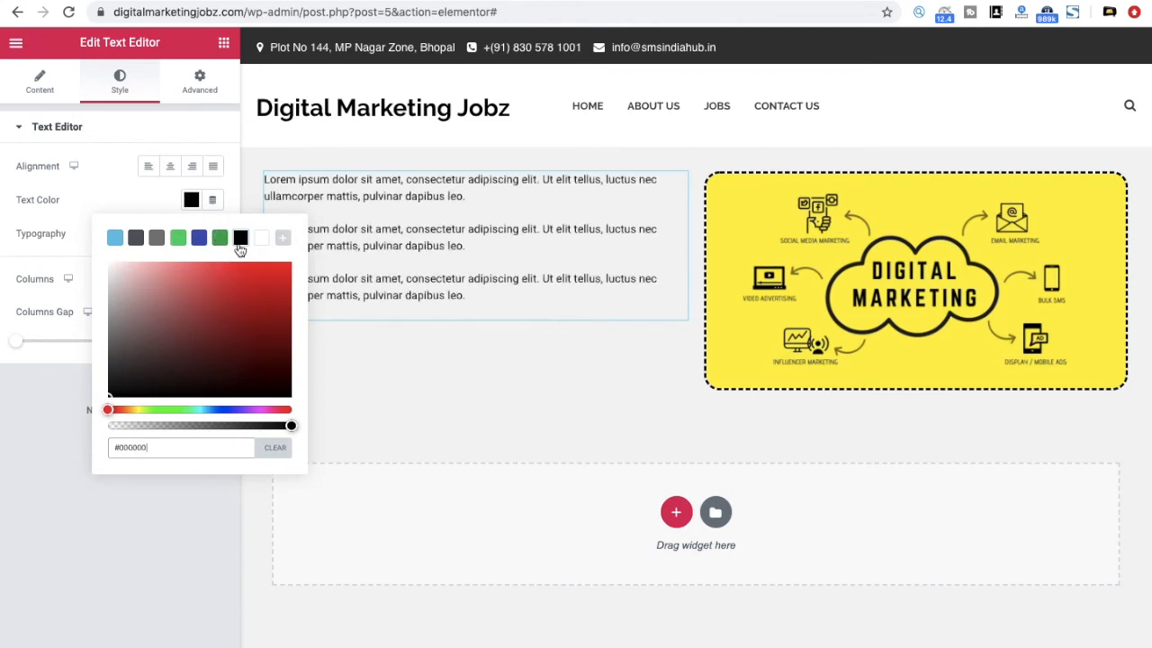
pyautogui.click(81, 216)
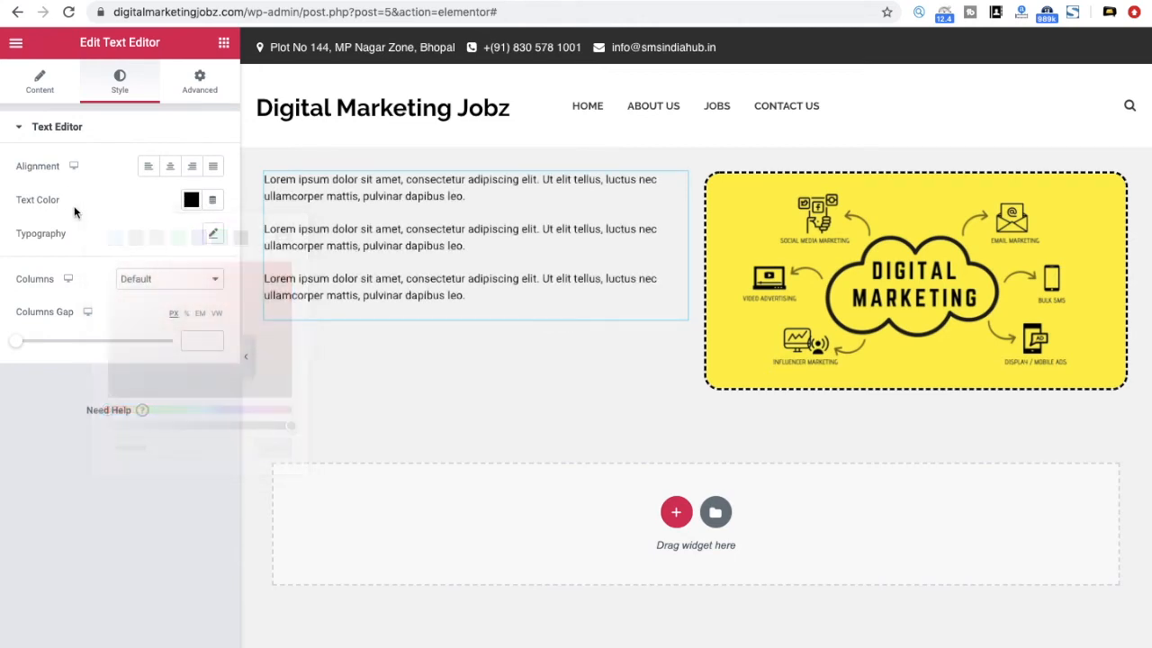
# Browse the typography font families for the Lorem ipsum text and set the family to ABeeZee
pyautogui.click(214, 234)
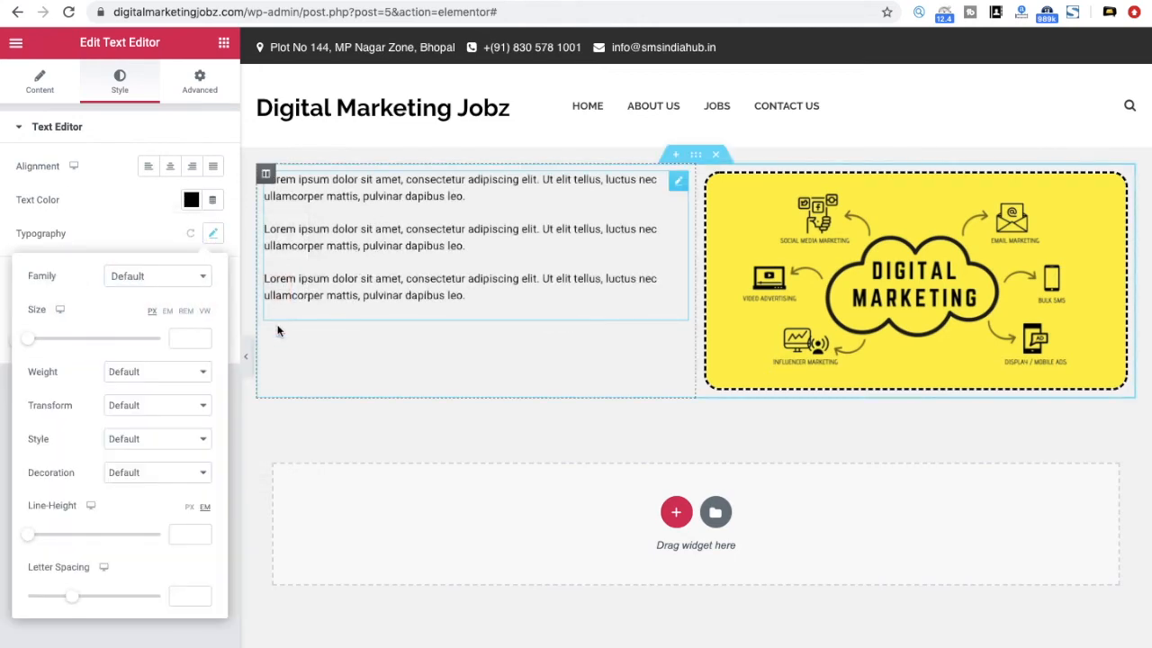
pyautogui.click(168, 284)
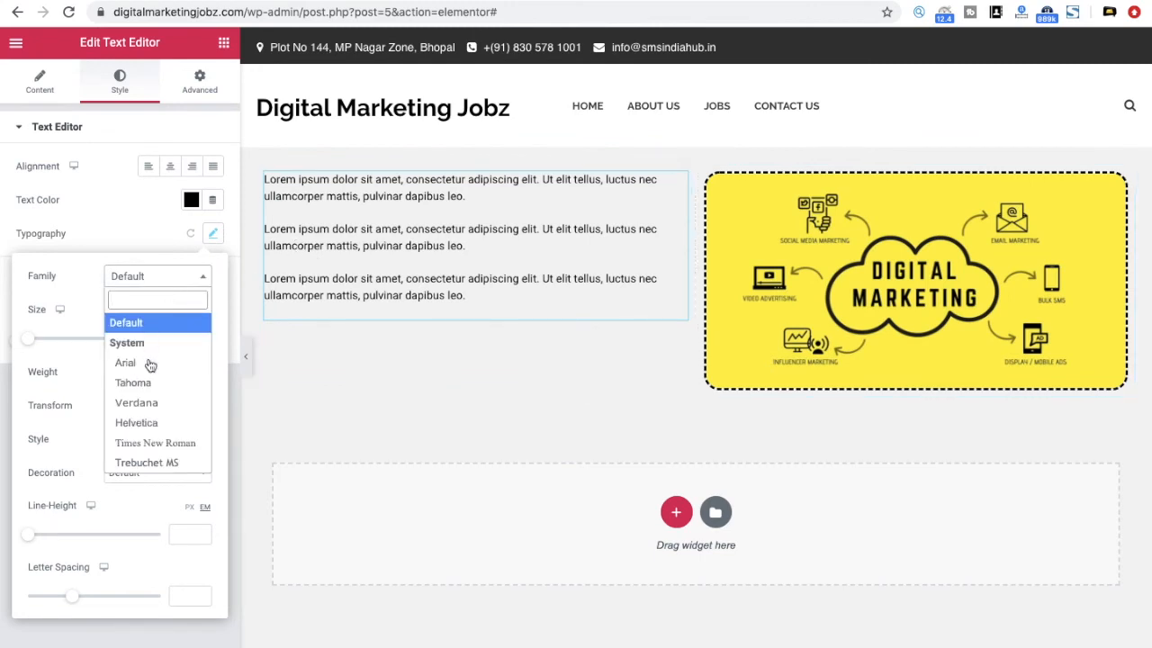
pyautogui.scroll(-3, 149, 366)
pyautogui.scroll(-5, 150, 367)
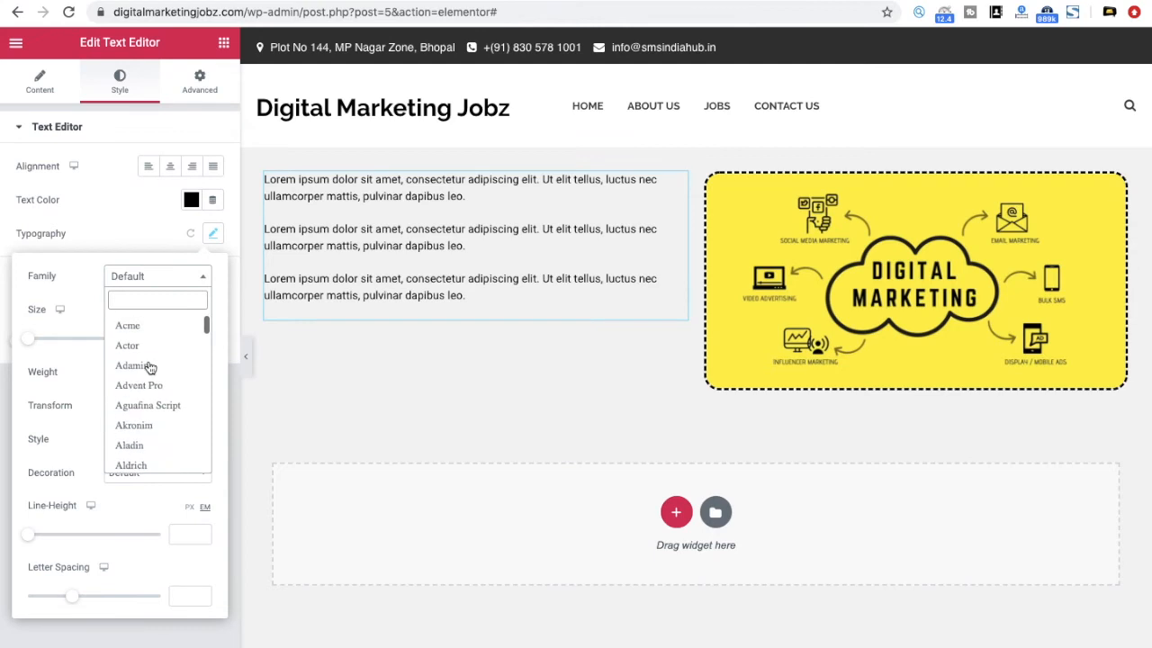
pyautogui.scroll(-6, 150, 367)
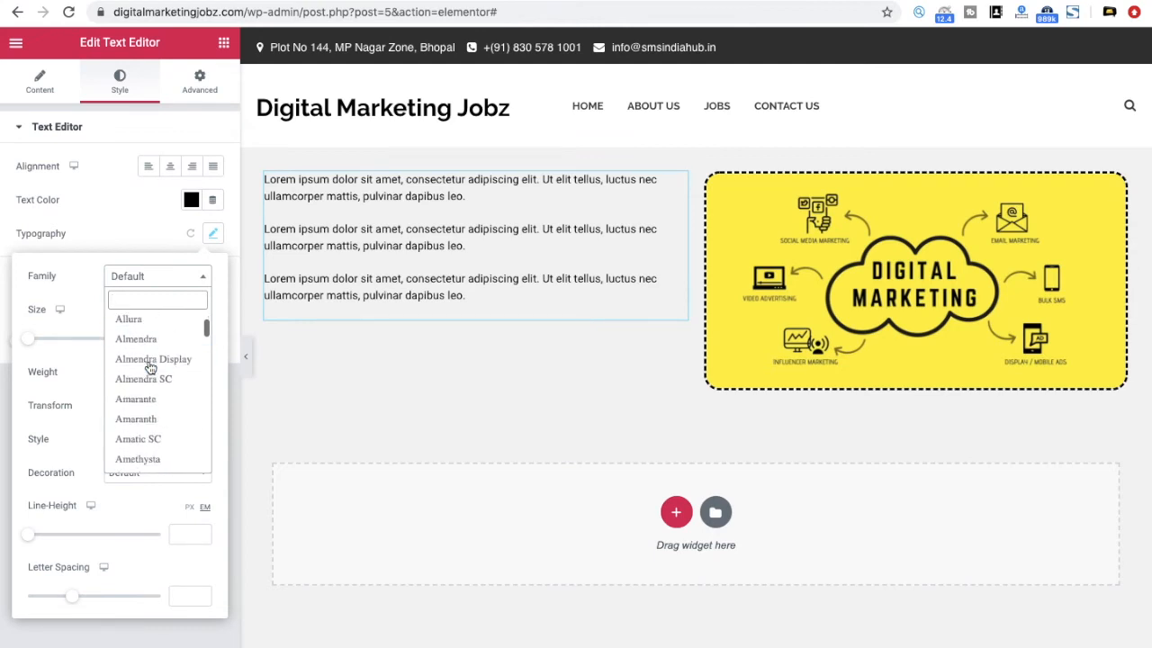
pyautogui.scroll(-6, 150, 368)
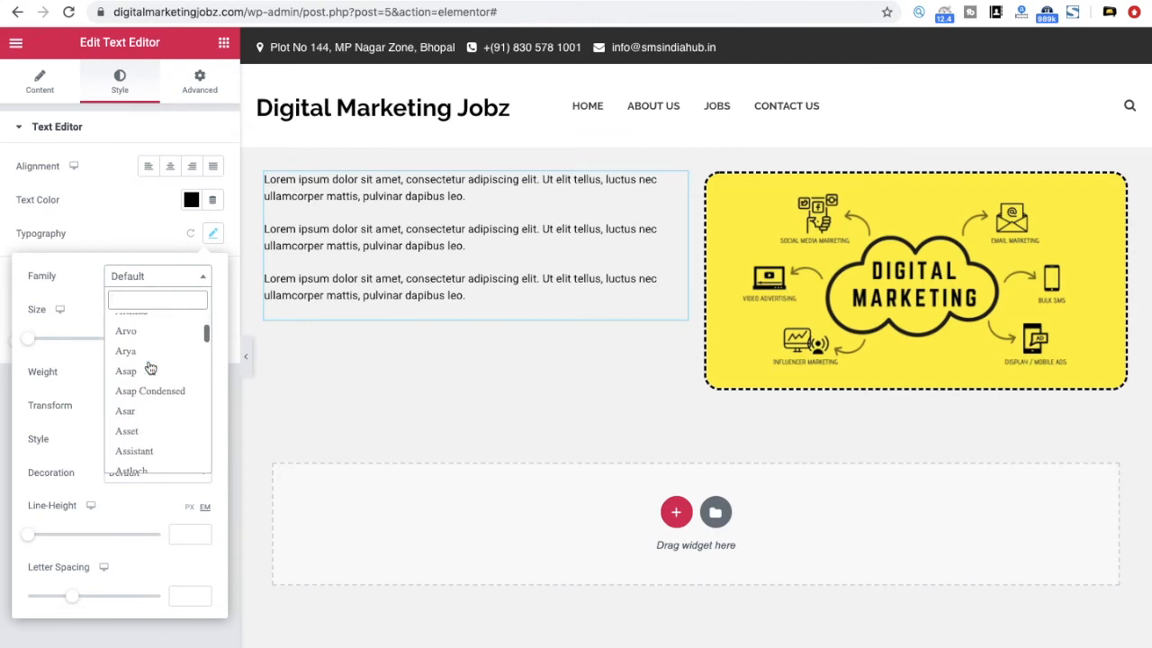
pyautogui.scroll(8, 150, 367)
pyautogui.scroll(10, 150, 367)
pyautogui.scroll(-1, 172, 367)
pyautogui.scroll(-3, 174, 367)
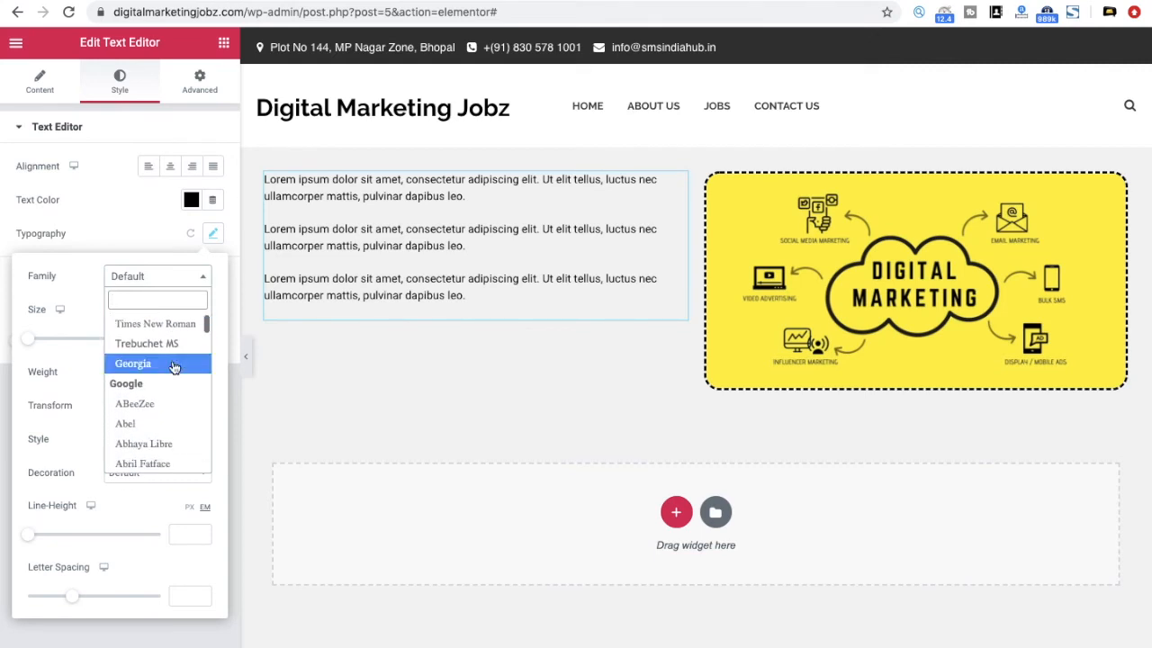
pyautogui.click(150, 406)
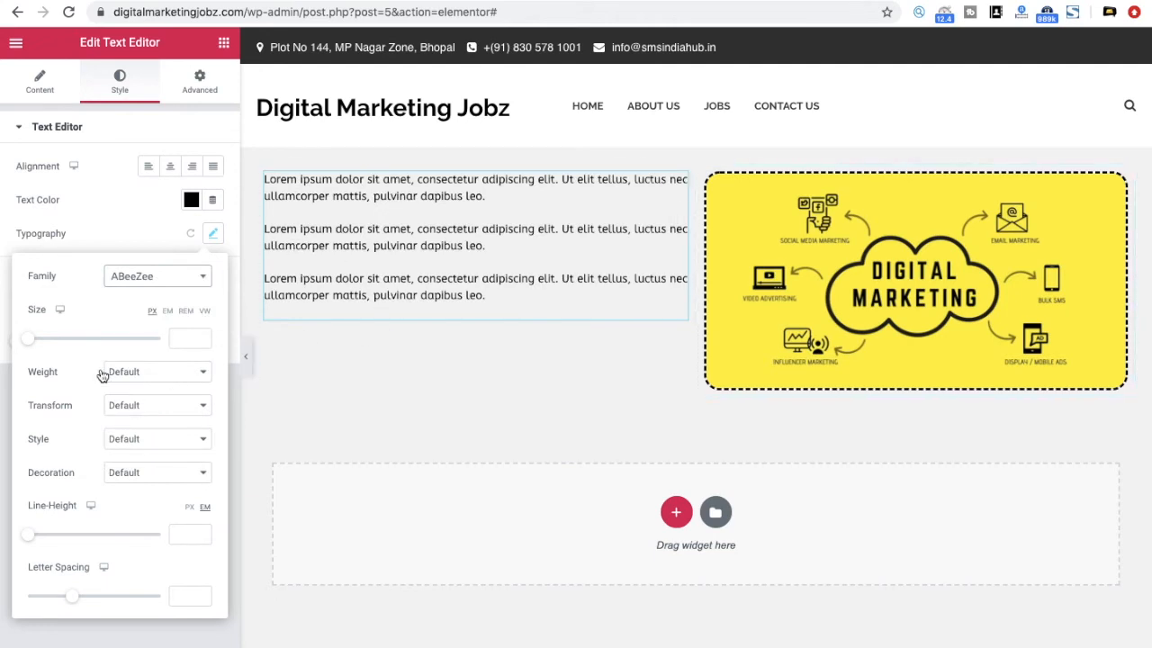
# Try a 16 px font size on the Lorem ipsum text and set it to 18 px
pyautogui.click(186, 339)
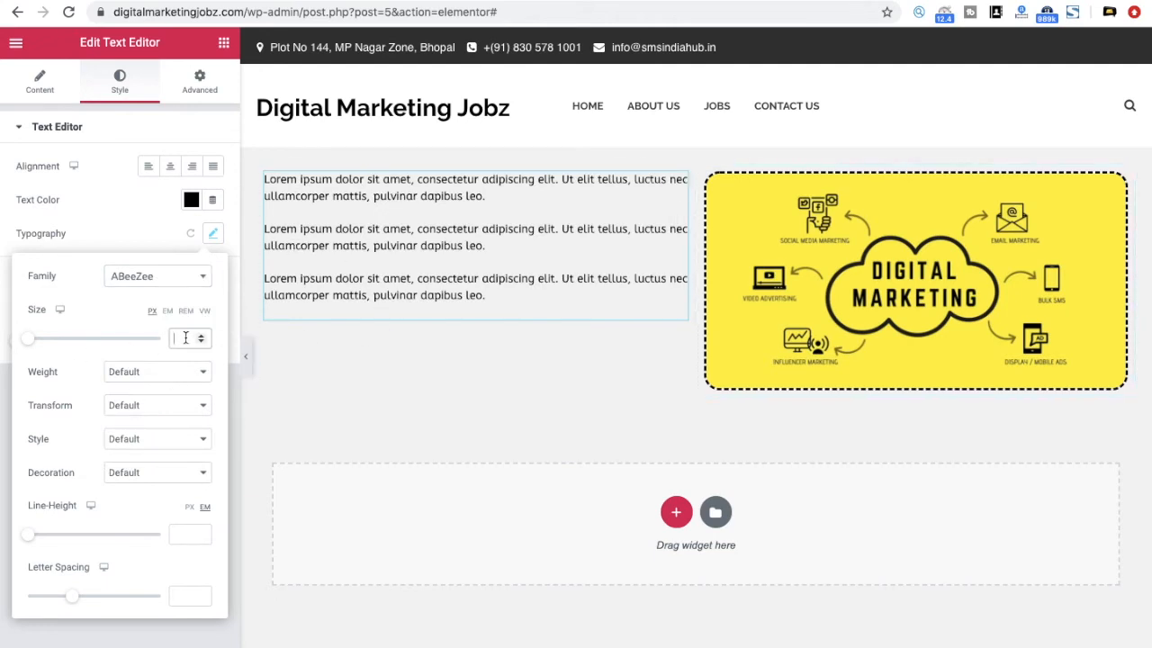
pyautogui.write('16')
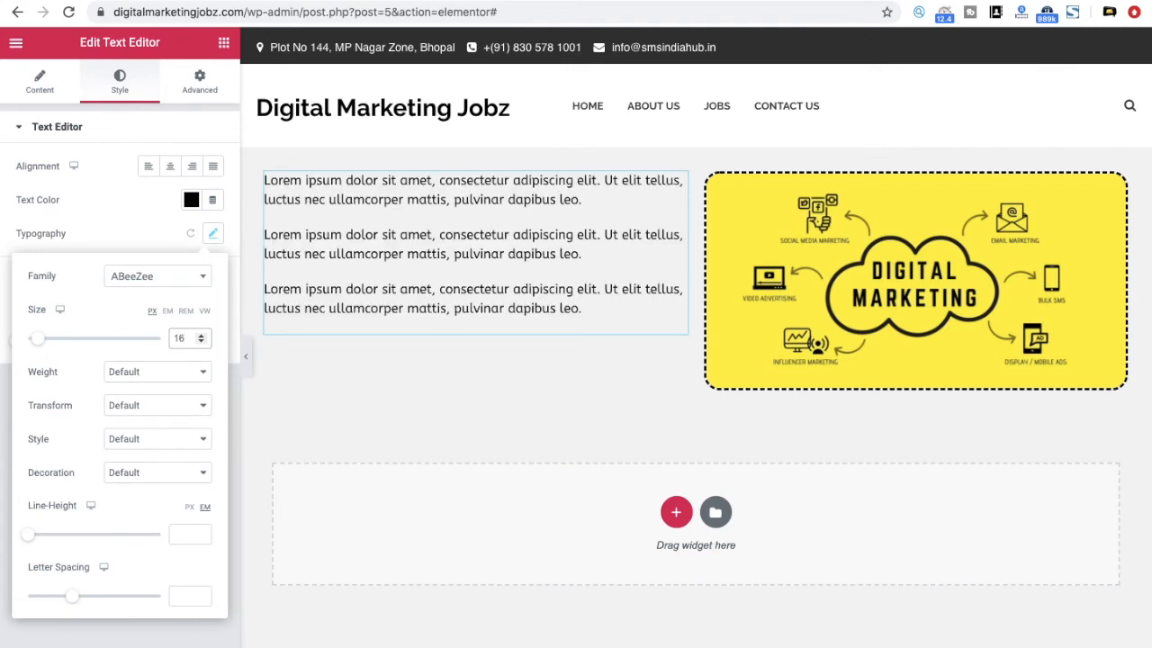
pyautogui.press('BackSpace')
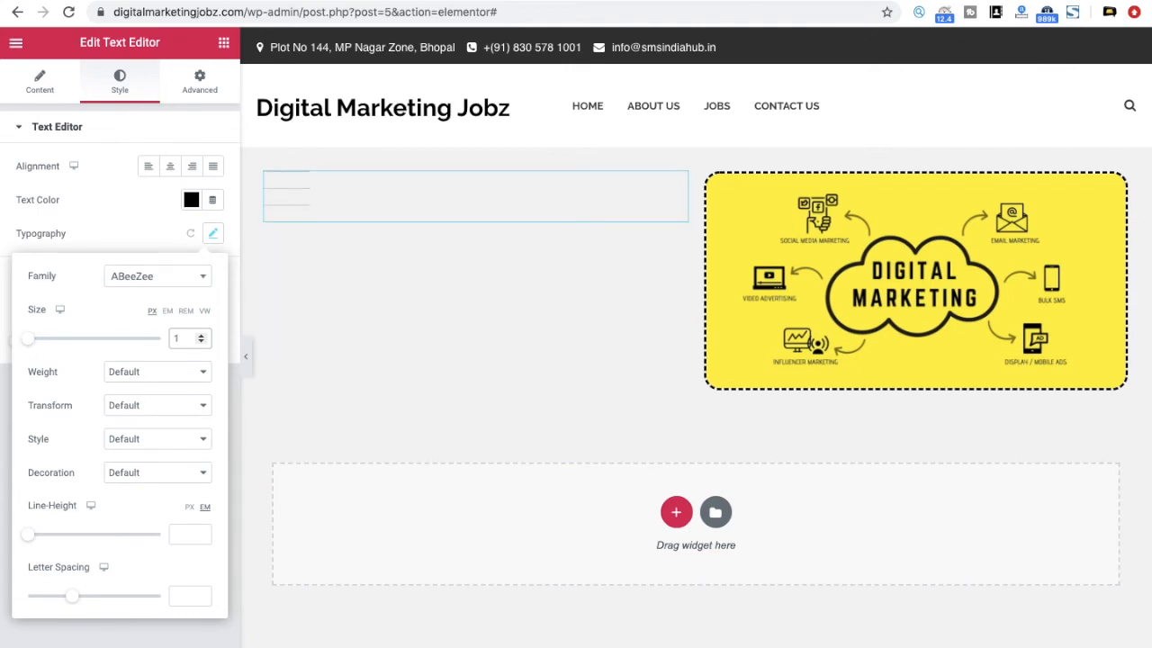
pyautogui.write('8')
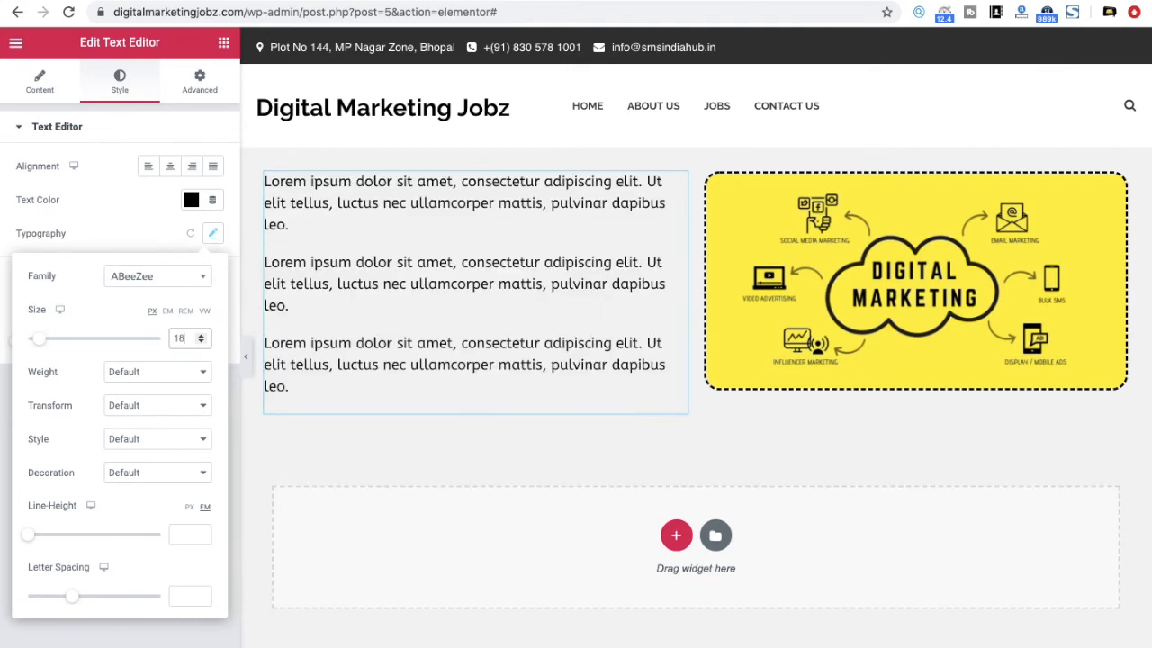
# Try the Abel, Abhaya Libre and Adamina fonts on the Lorem ipsum text and set the family to Average Sans
pyautogui.click(147, 281)
pyautogui.click(143, 369)
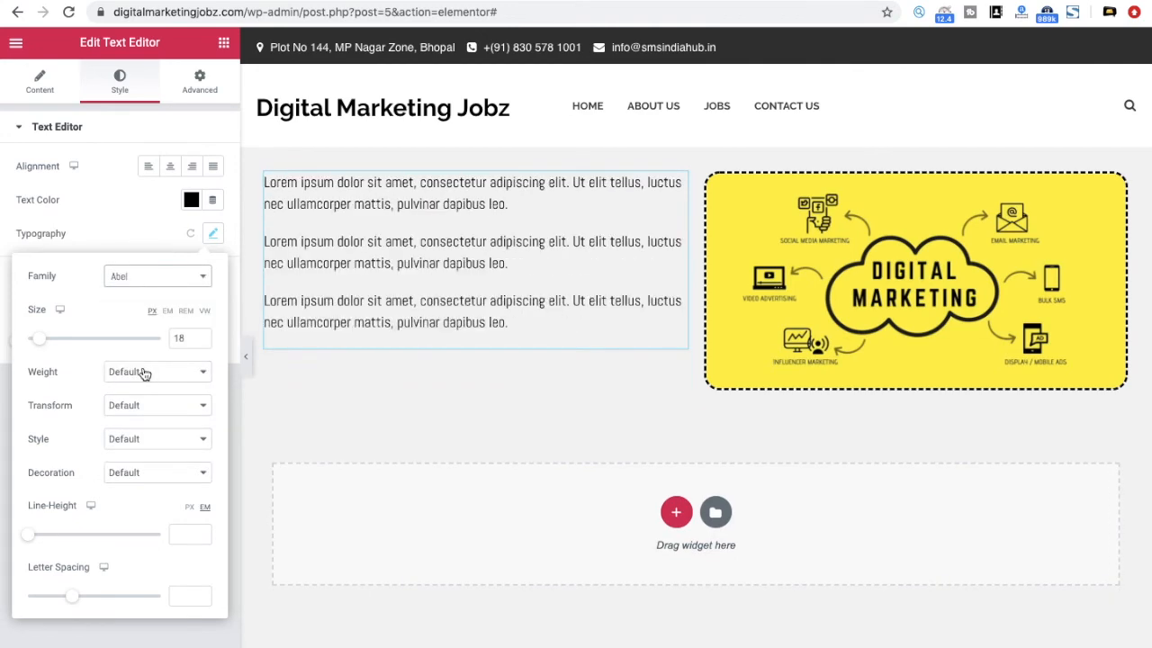
pyautogui.click(167, 277)
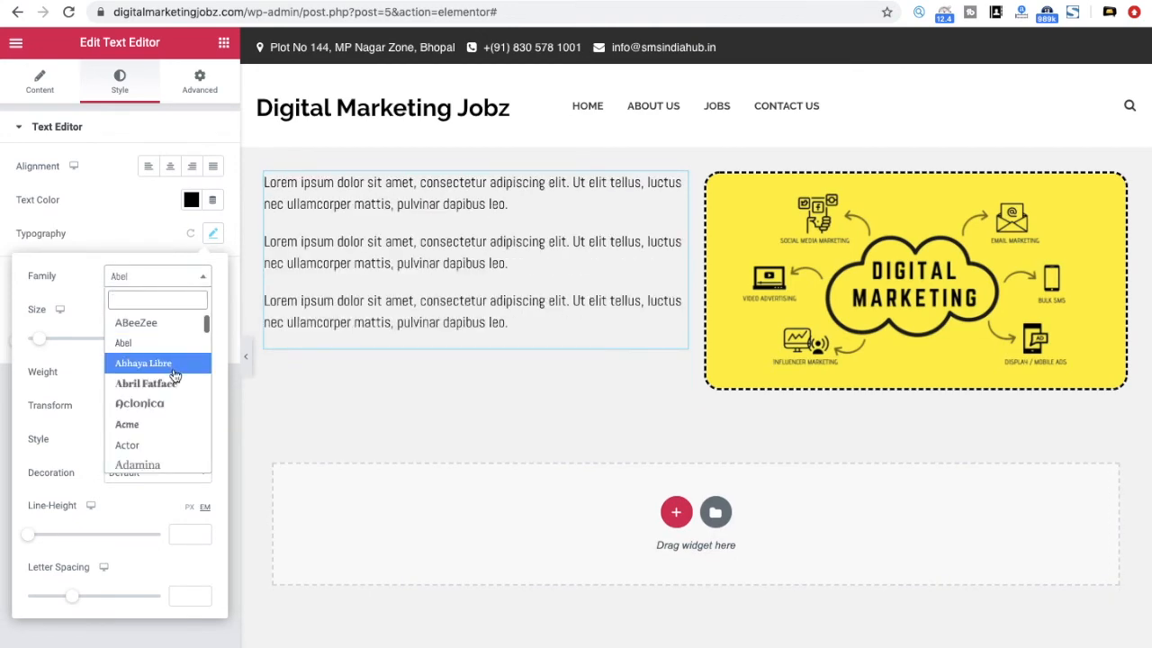
pyautogui.click(176, 368)
pyautogui.click(165, 279)
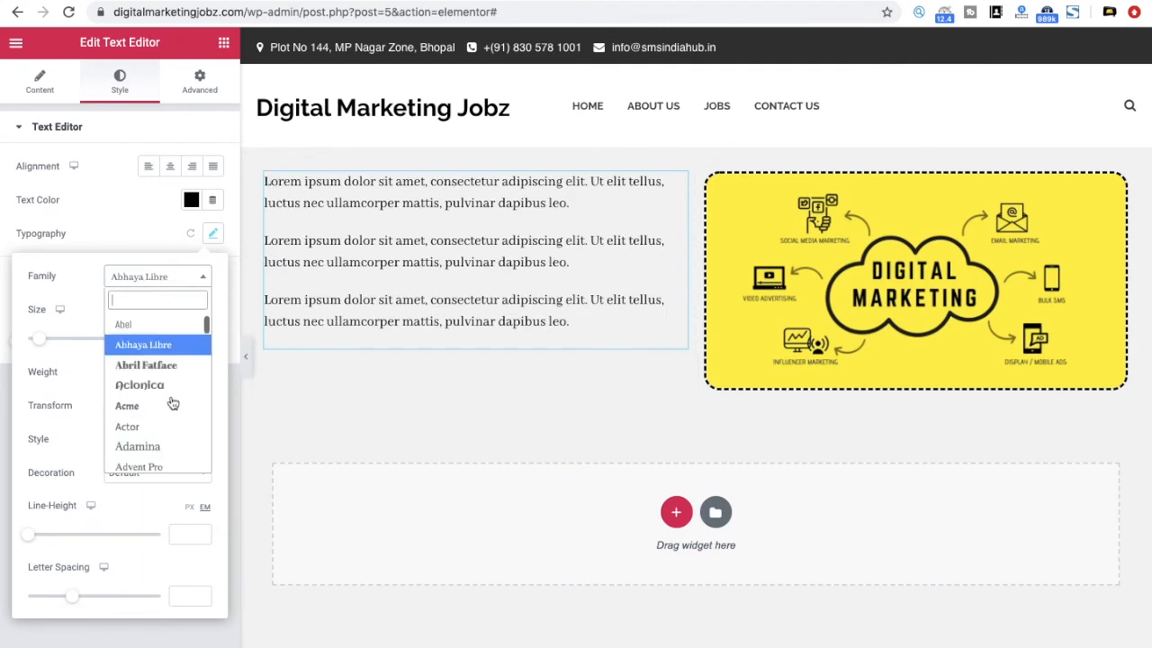
pyautogui.click(156, 449)
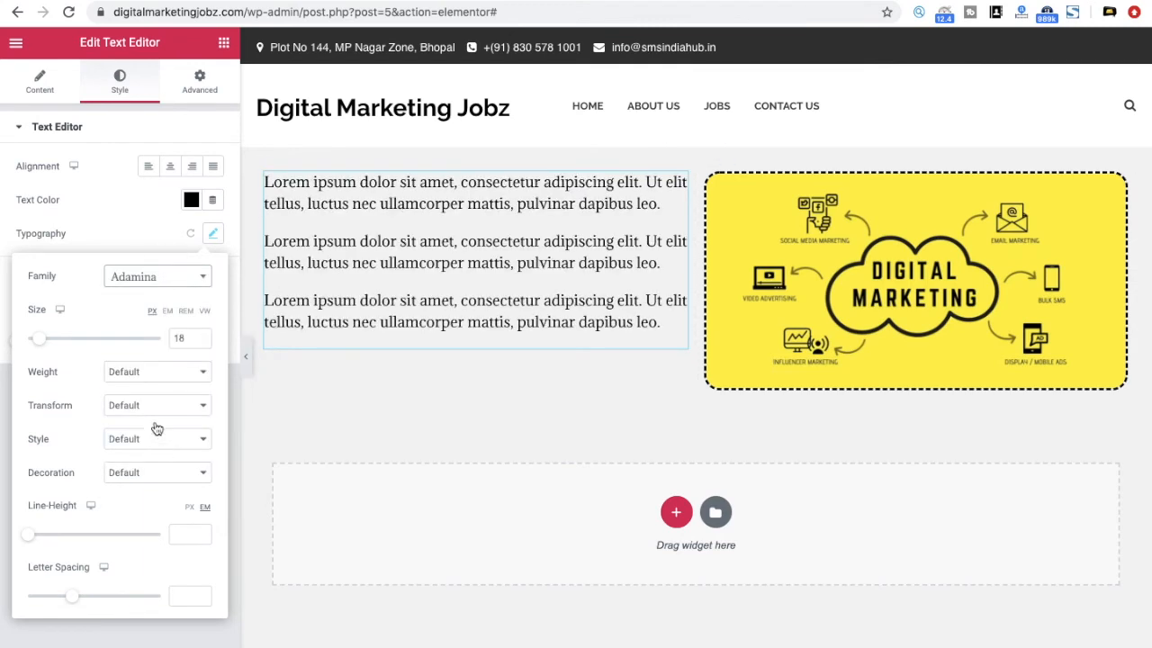
pyautogui.click(177, 278)
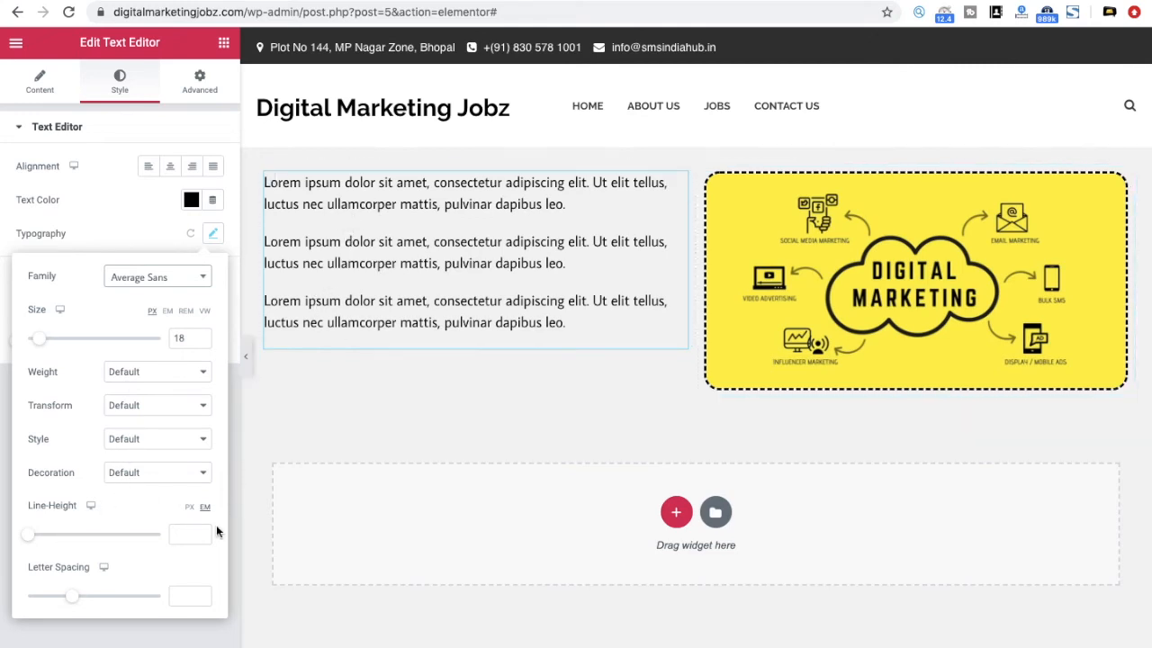
# Set the Lorem ipsum text's line height to 1.8 em, and try a letter spacing of 1 and clear it
pyautogui.click(186, 531)
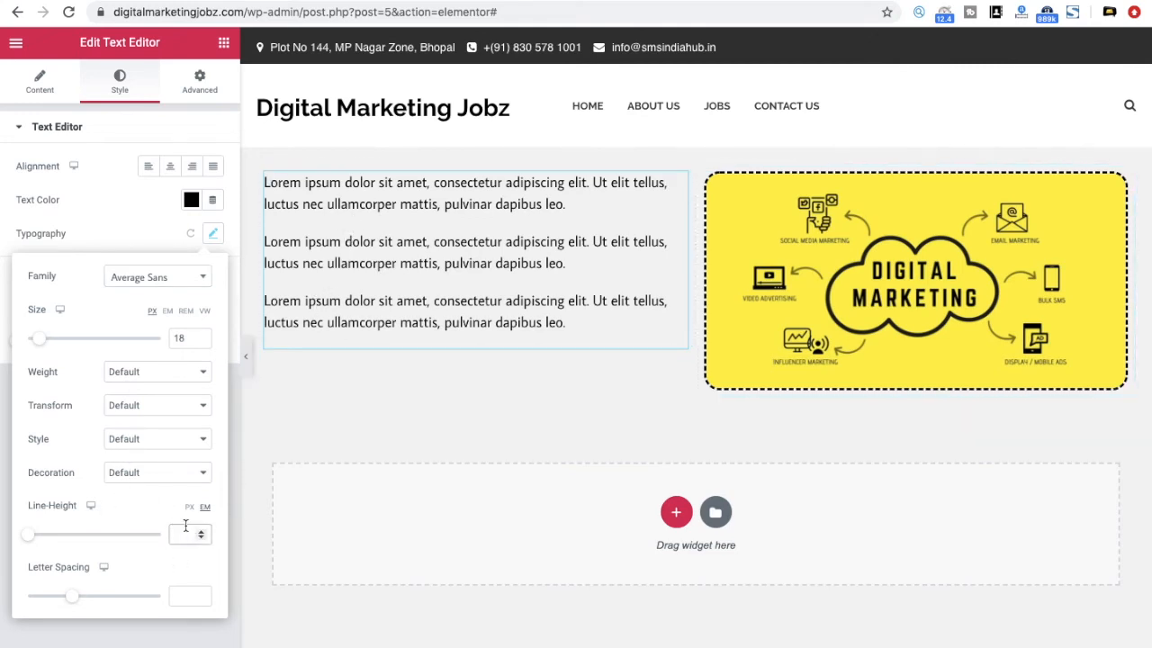
pyautogui.write('1.8')
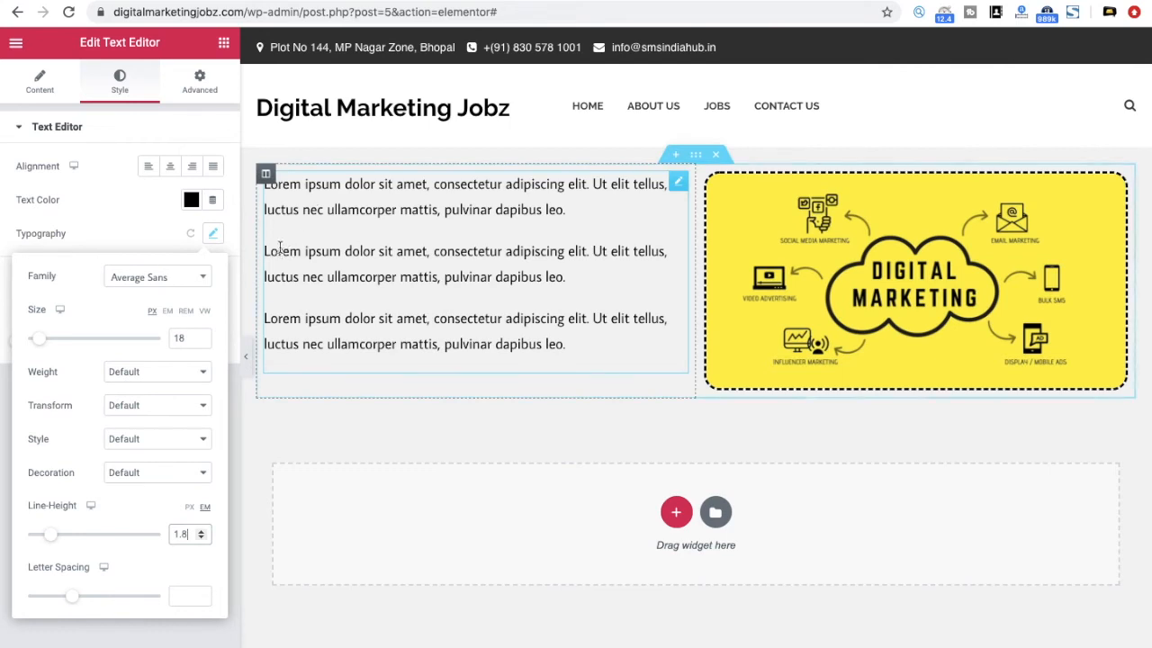
pyautogui.click(176, 599)
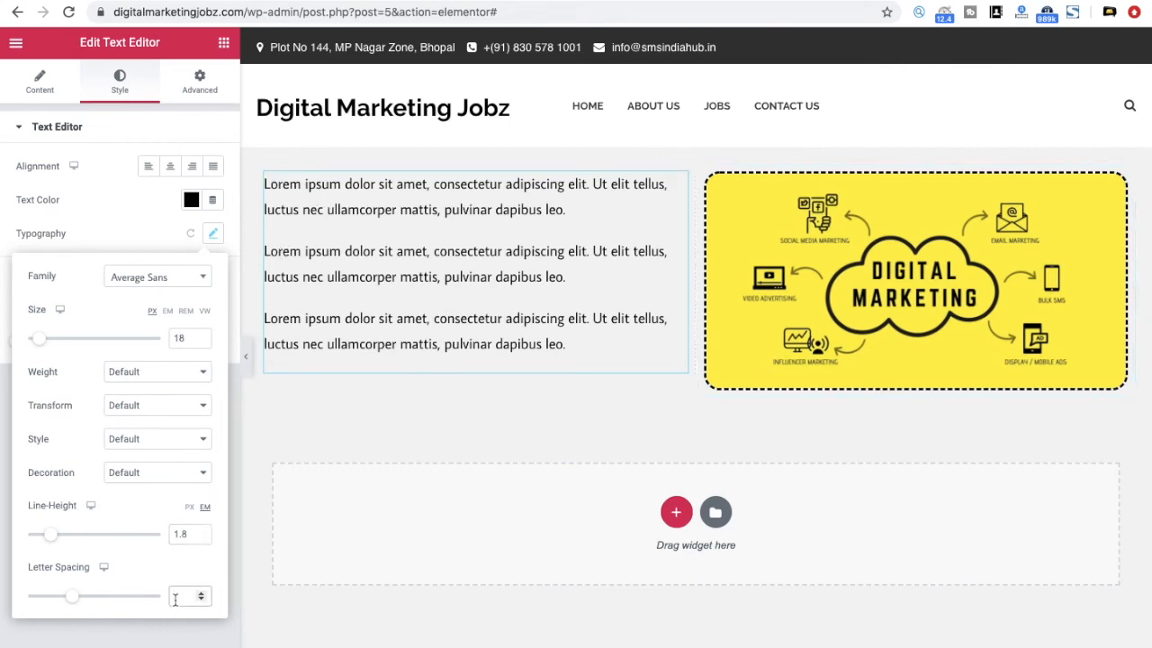
pyautogui.write('1')
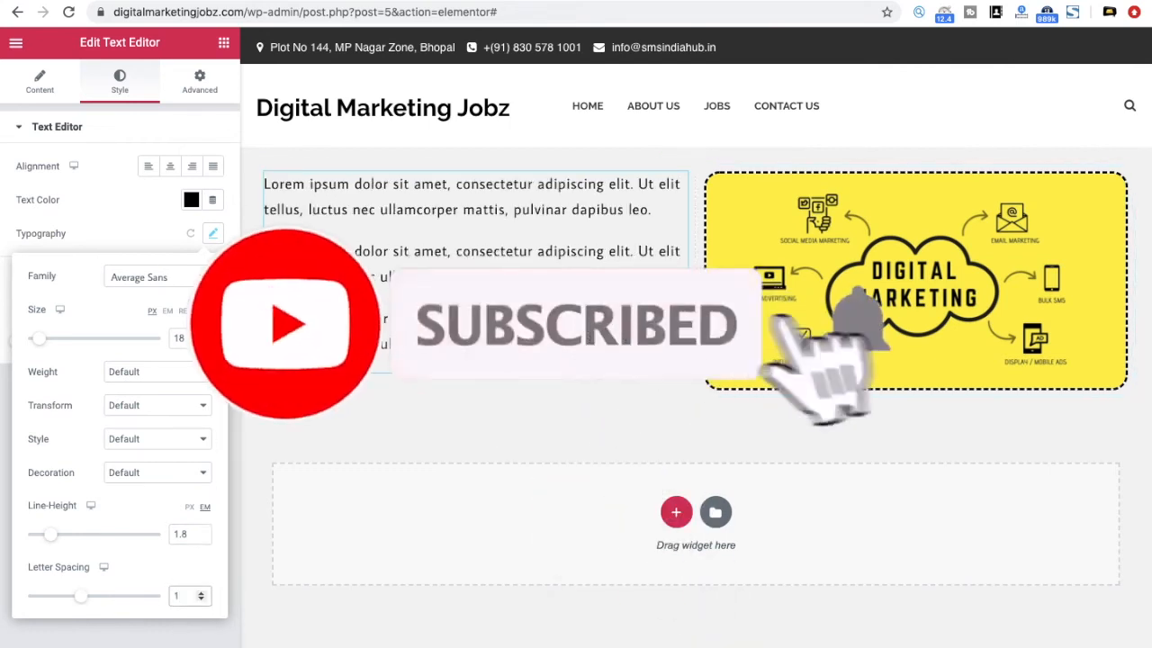
pyautogui.press('BackSpace')
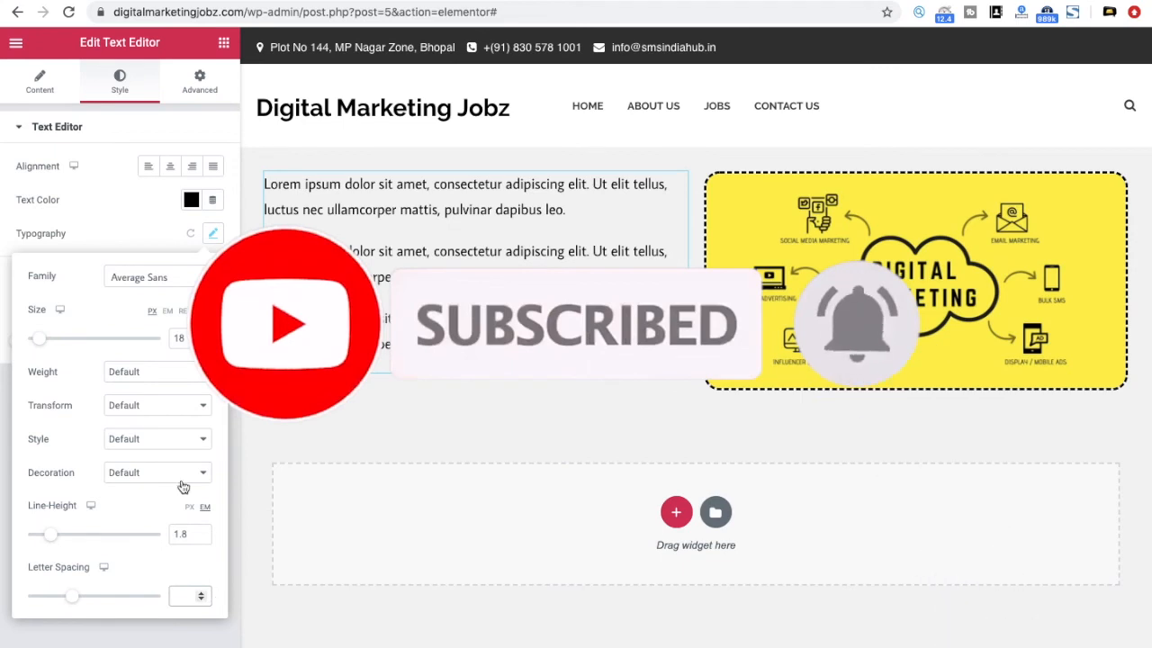
pyautogui.click(99, 223)
pyautogui.click(138, 279)
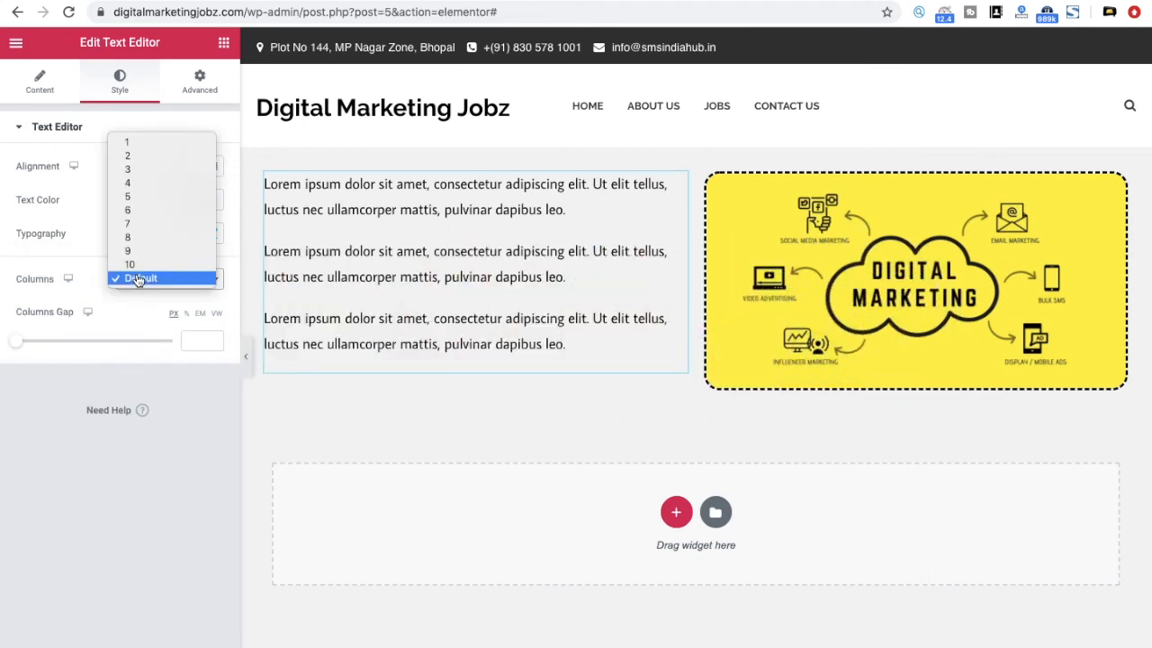
pyautogui.click(135, 379)
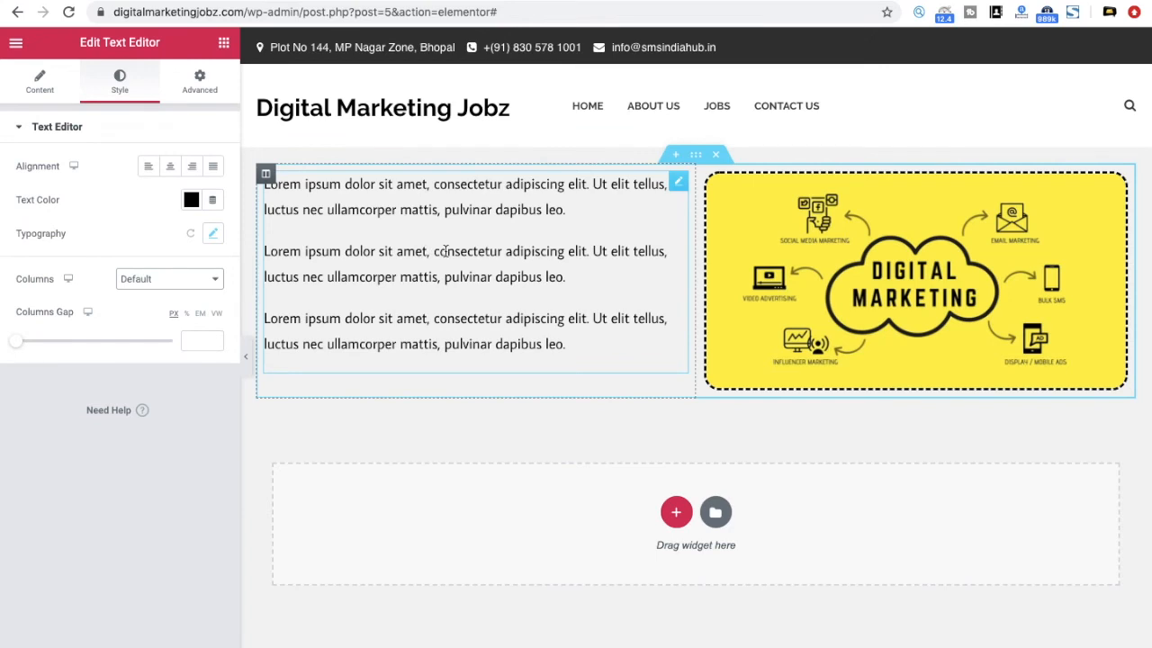
# Add a Heading widget above the Lorem ipsum text in the left column
pyautogui.click(16, 45)
pyautogui.click(16, 46)
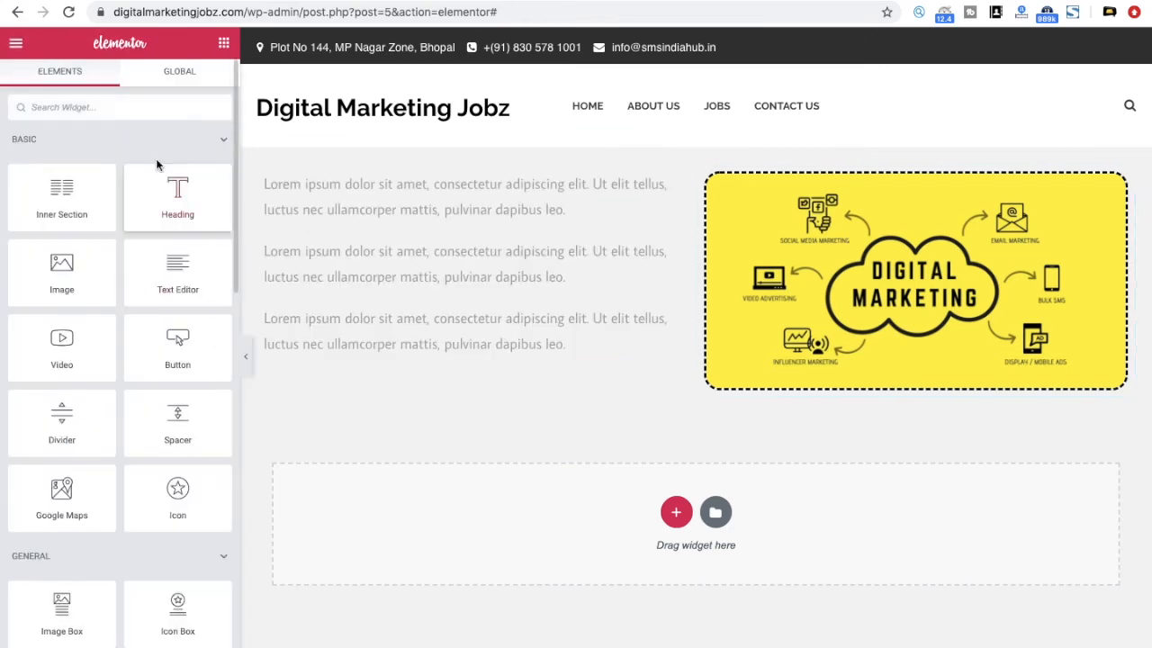
pyautogui.moveTo(168, 197); pyautogui.dragTo(396, 189)
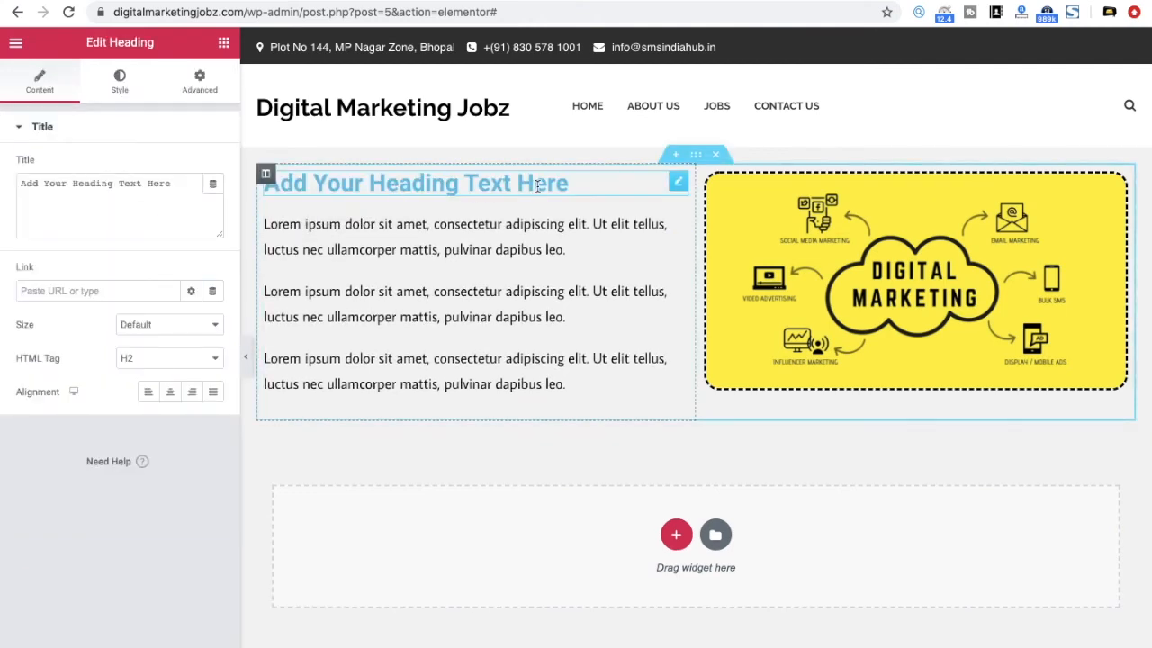
# Replace the placeholder heading title with "Welcome to Digital Marketing Jobs"
pyautogui.moveTo(178, 184); pyautogui.dragTo(20, 183)
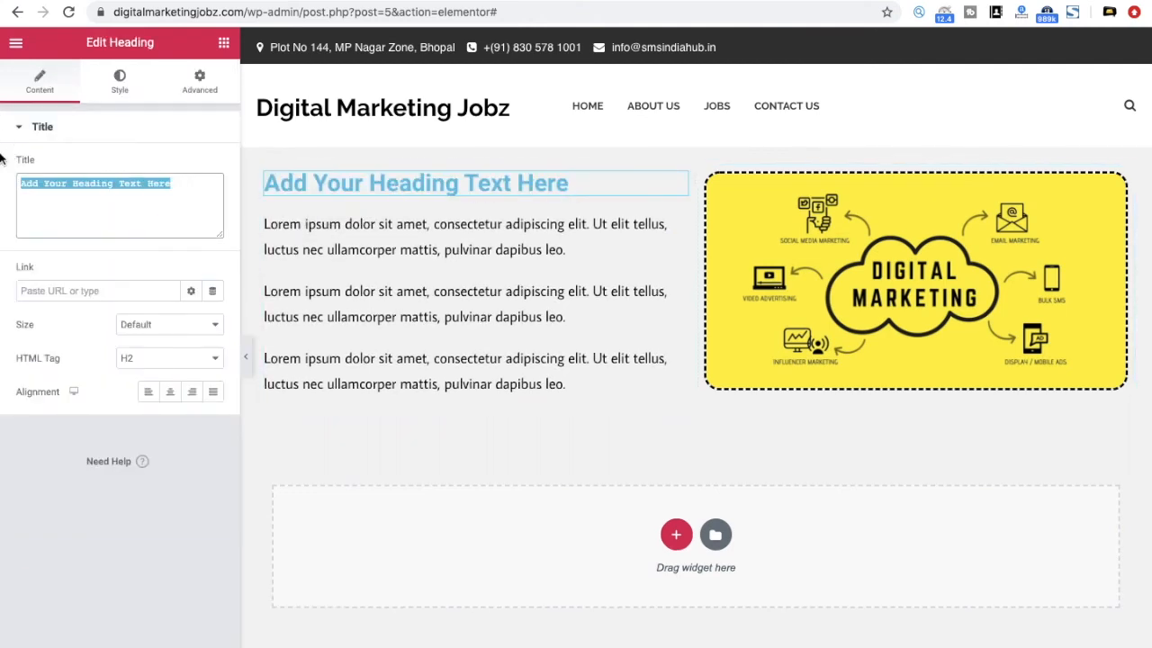
pyautogui.press('BackSpace')
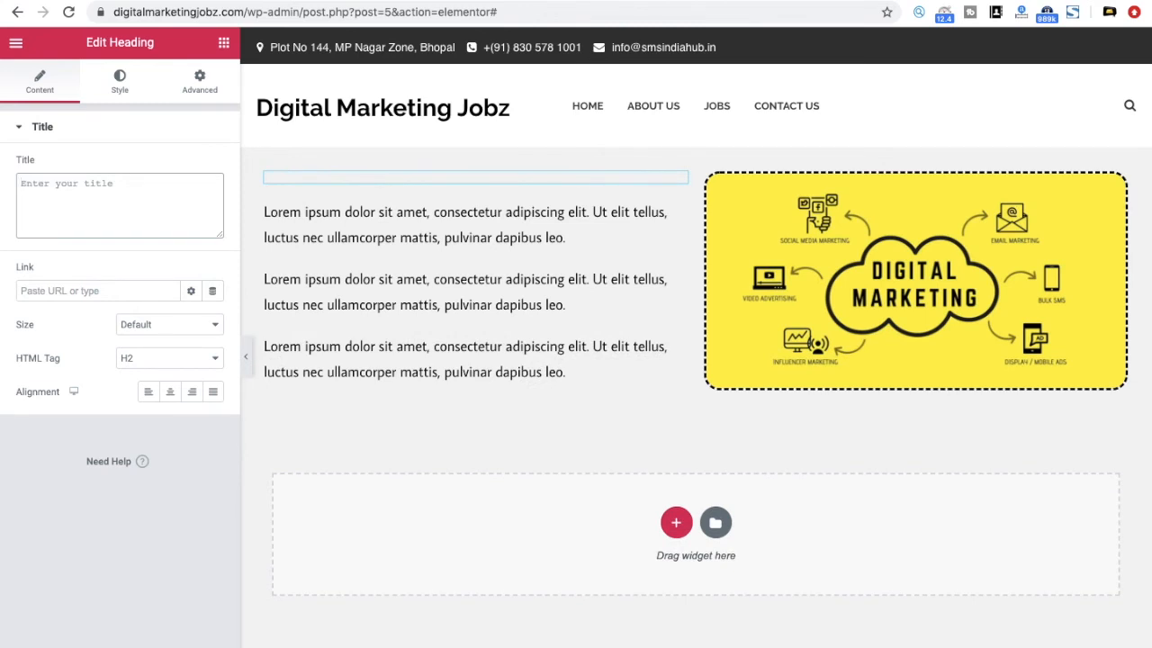
pyautogui.write('Digital mar')
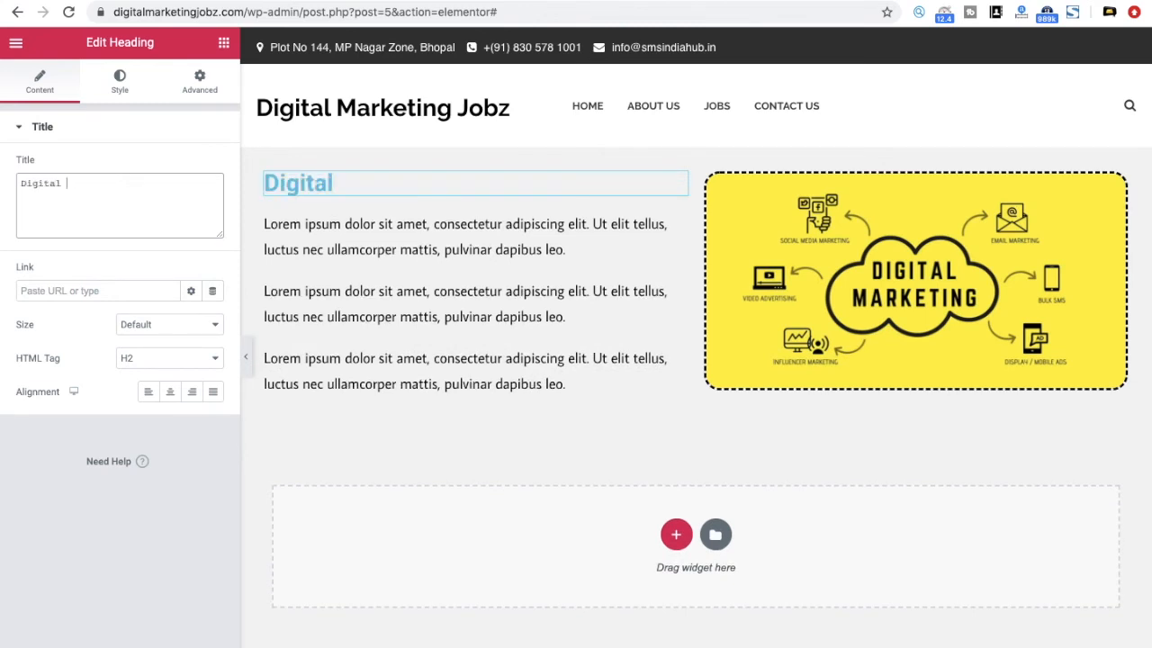
pyautogui.press('BackSpace')
pyautogui.press('BackSpace')
pyautogui.write('Marke')
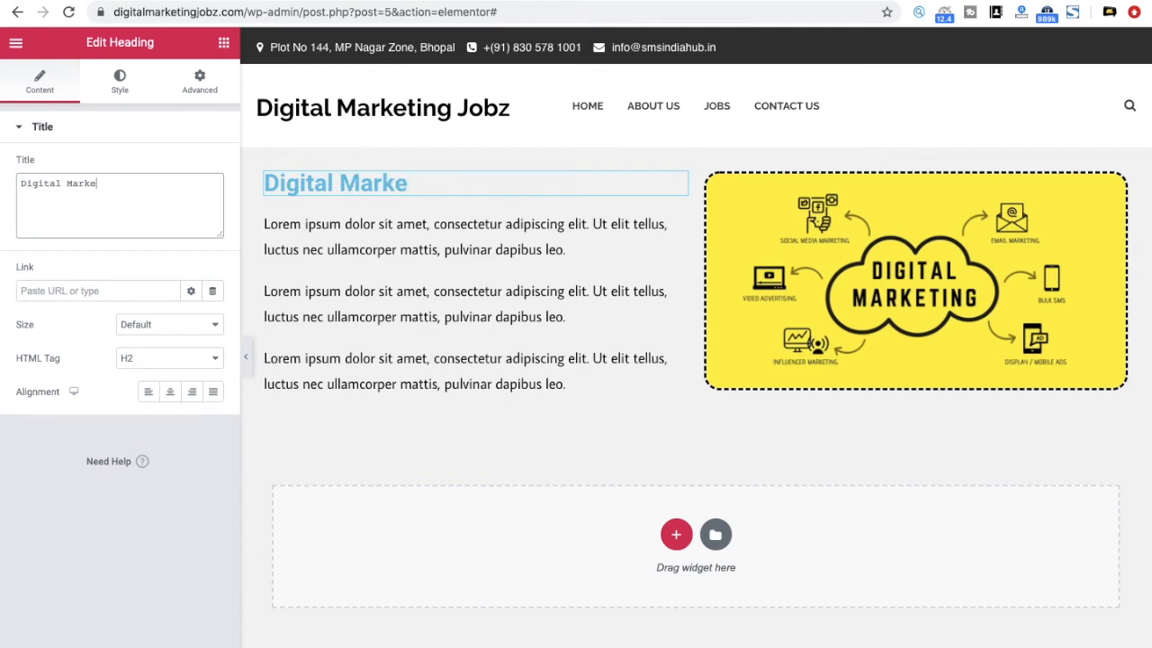
pyautogui.write('ting Jobs')
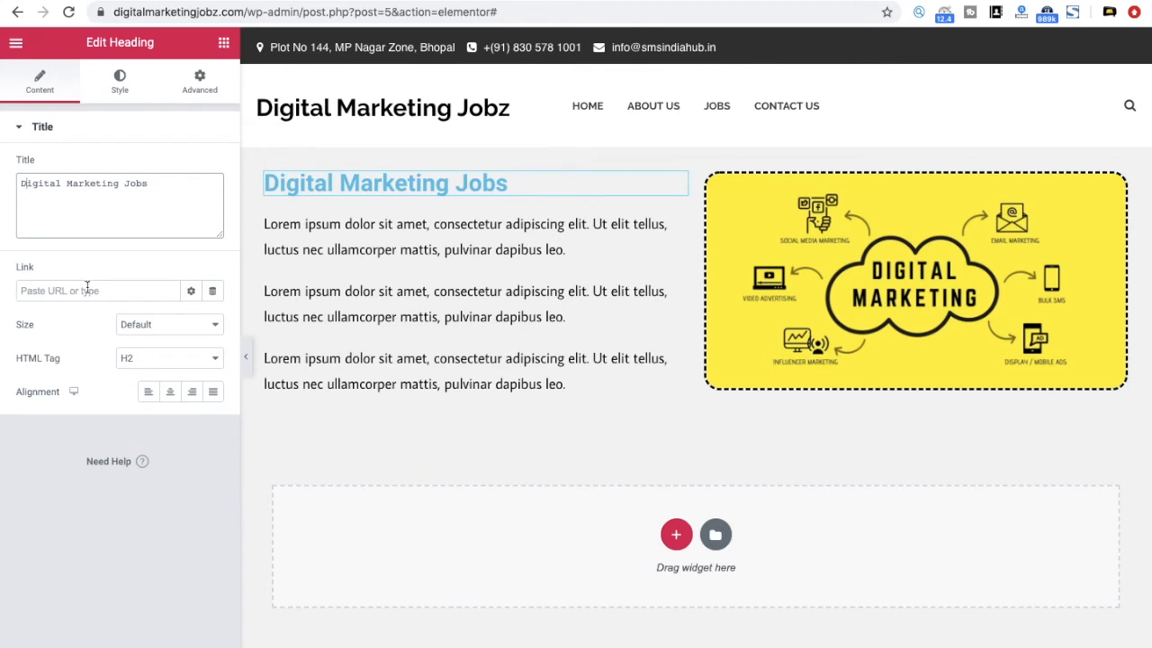
pyautogui.write('Welcome to')
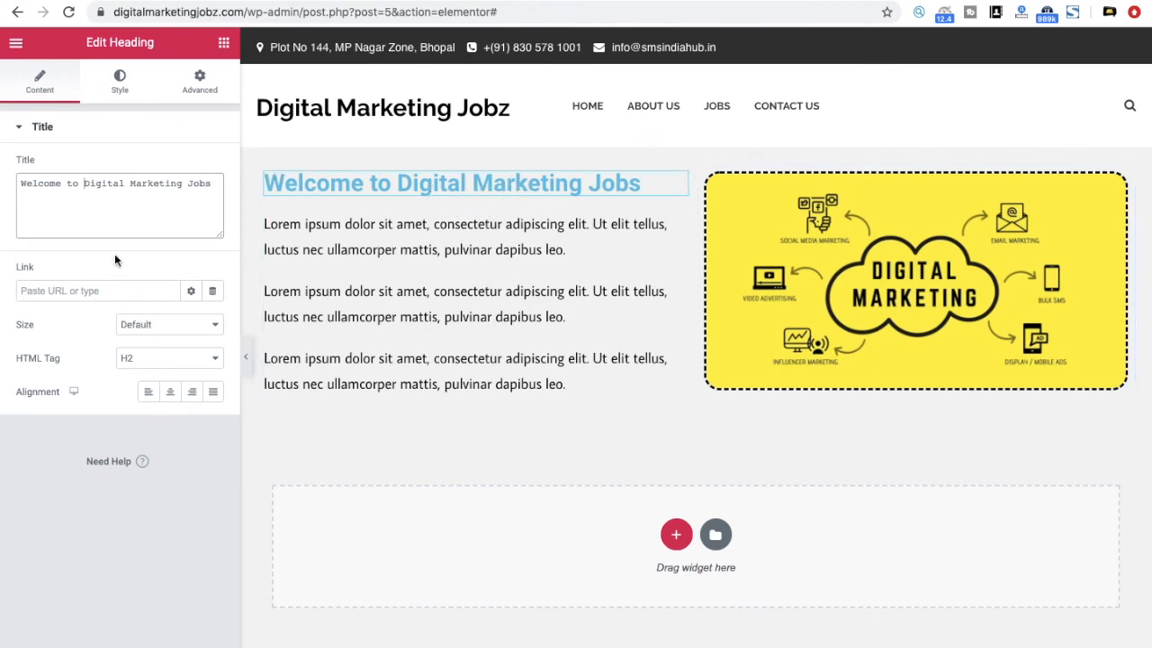
# Set the welcome heading's HTML tag to H1 and its text color to black
pyautogui.click(149, 360)
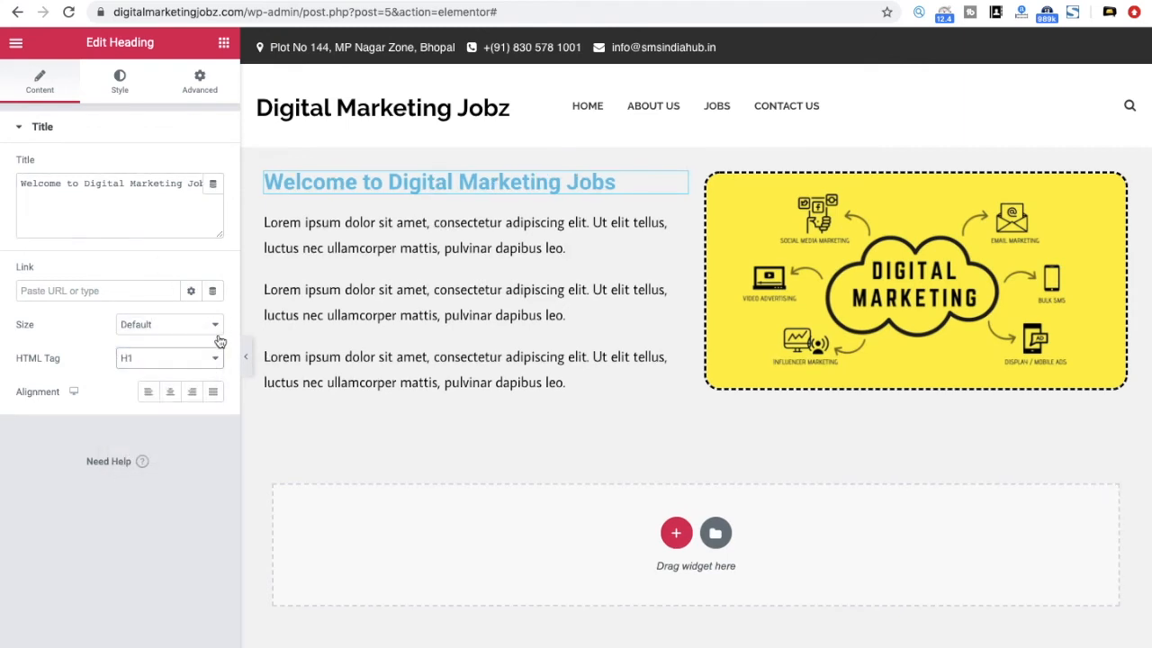
pyautogui.click(123, 83)
pyautogui.click(186, 169)
pyautogui.click(239, 205)
pyautogui.click(45, 329)
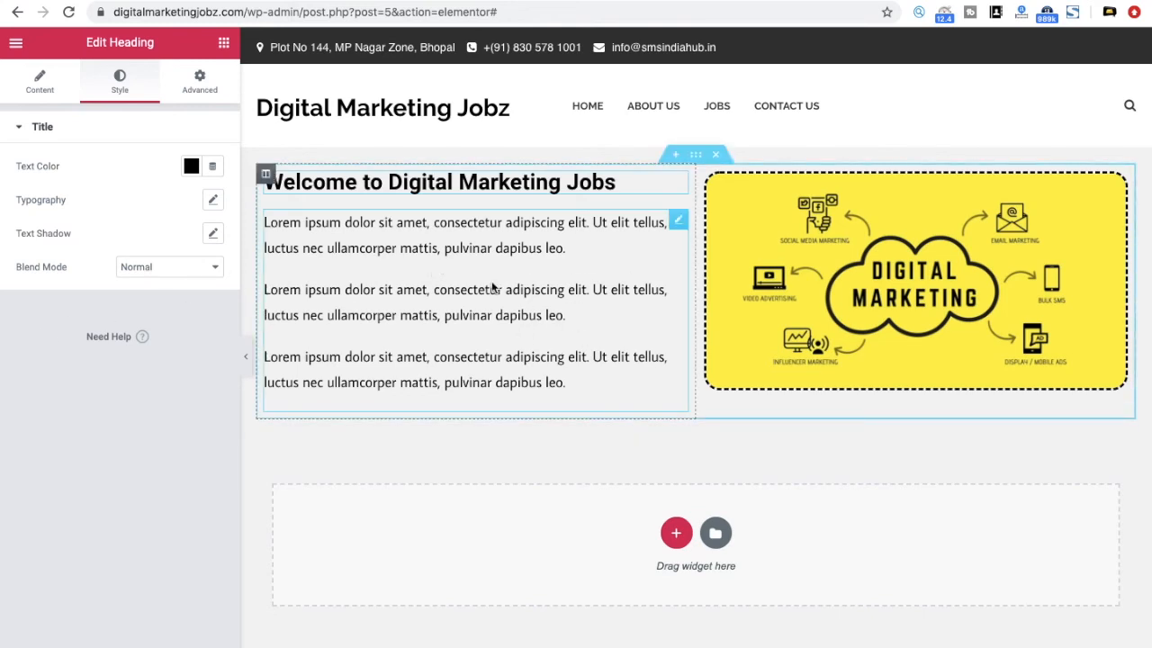
pyautogui.click(175, 276)
pyautogui.click(49, 334)
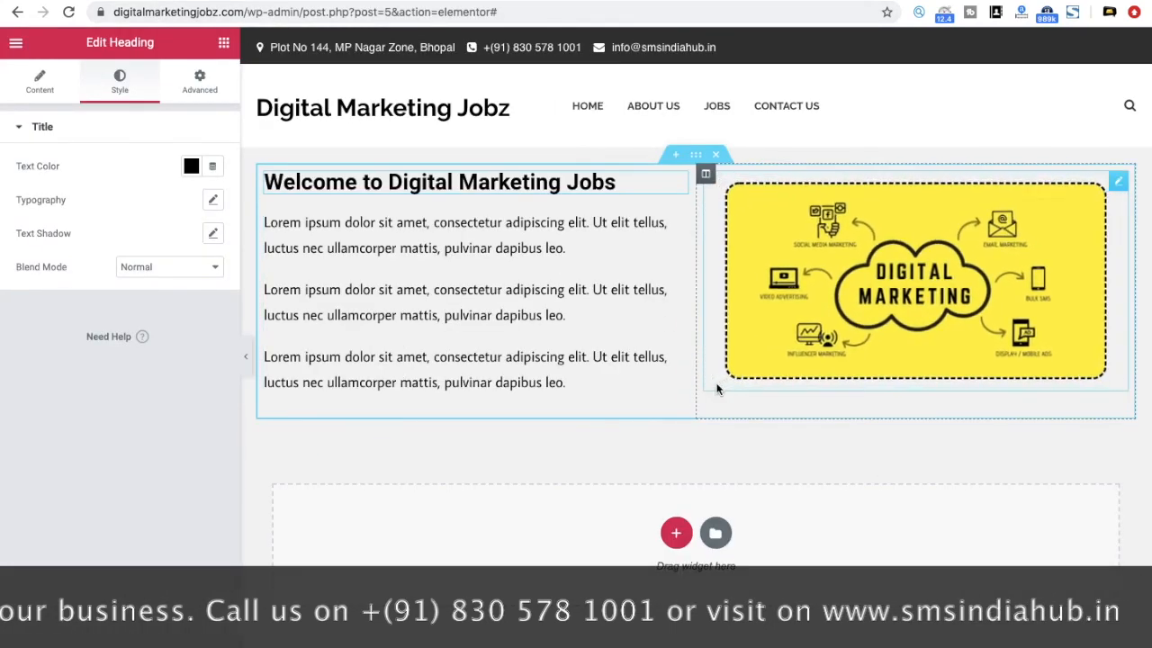
pyautogui.click(674, 533)
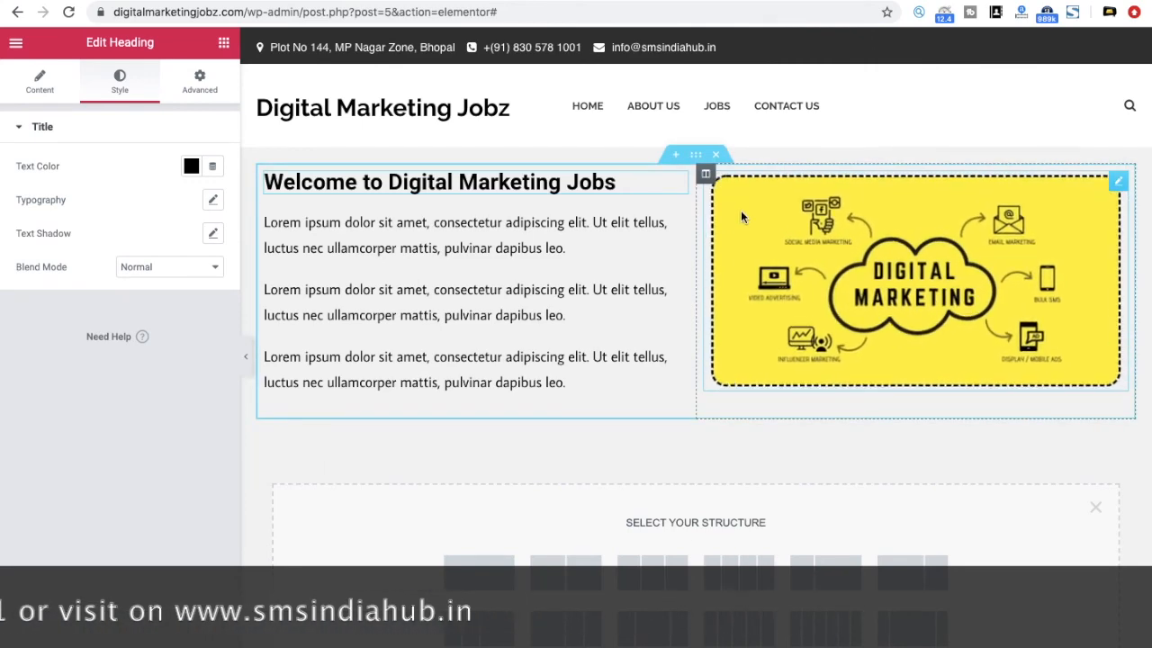
pyautogui.click(706, 175)
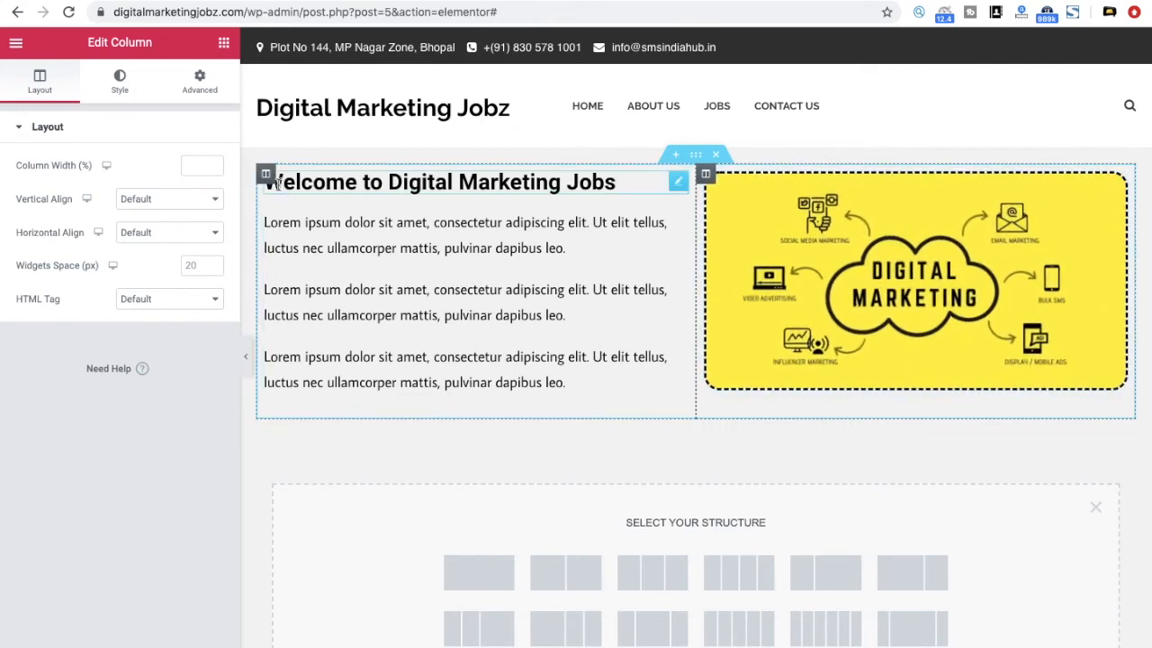
# Copy the Digital Marketing image widget and paste it below the welcome heading in the left column
pyautogui.rightClick(474, 282)
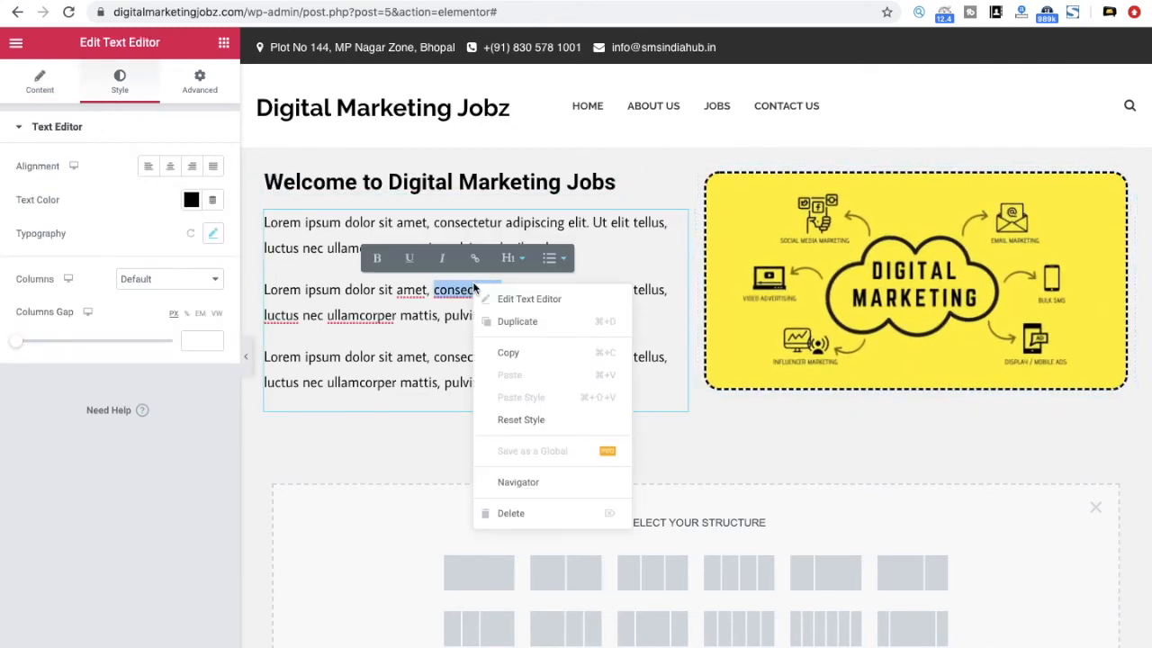
pyautogui.click(517, 351)
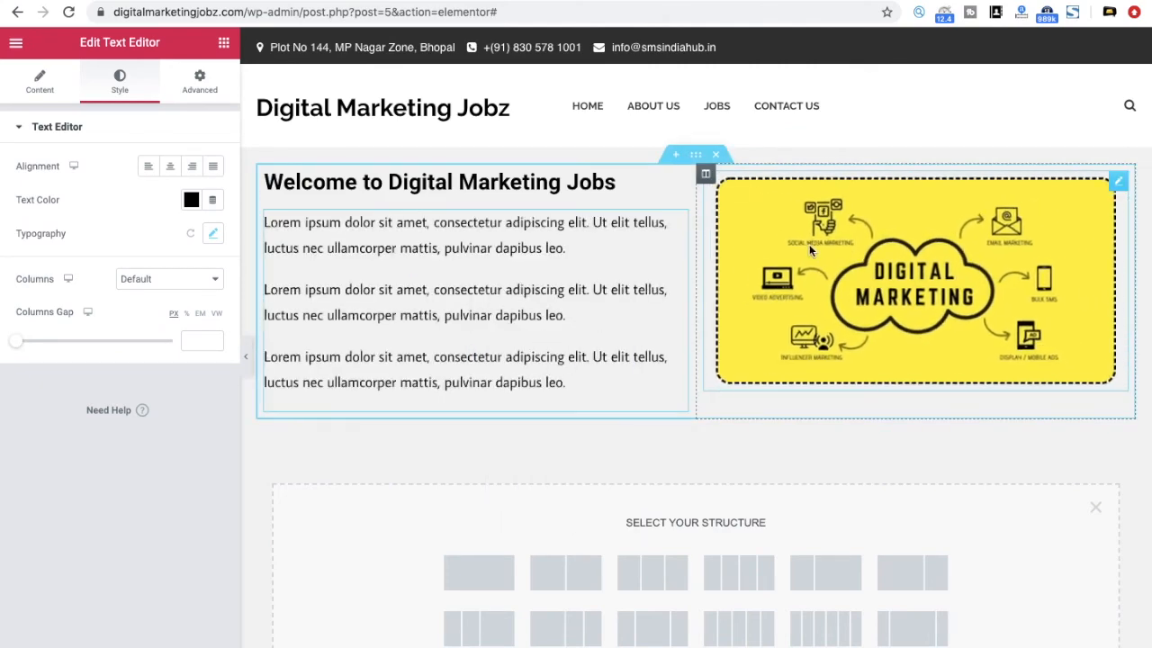
pyautogui.rightClick(872, 224)
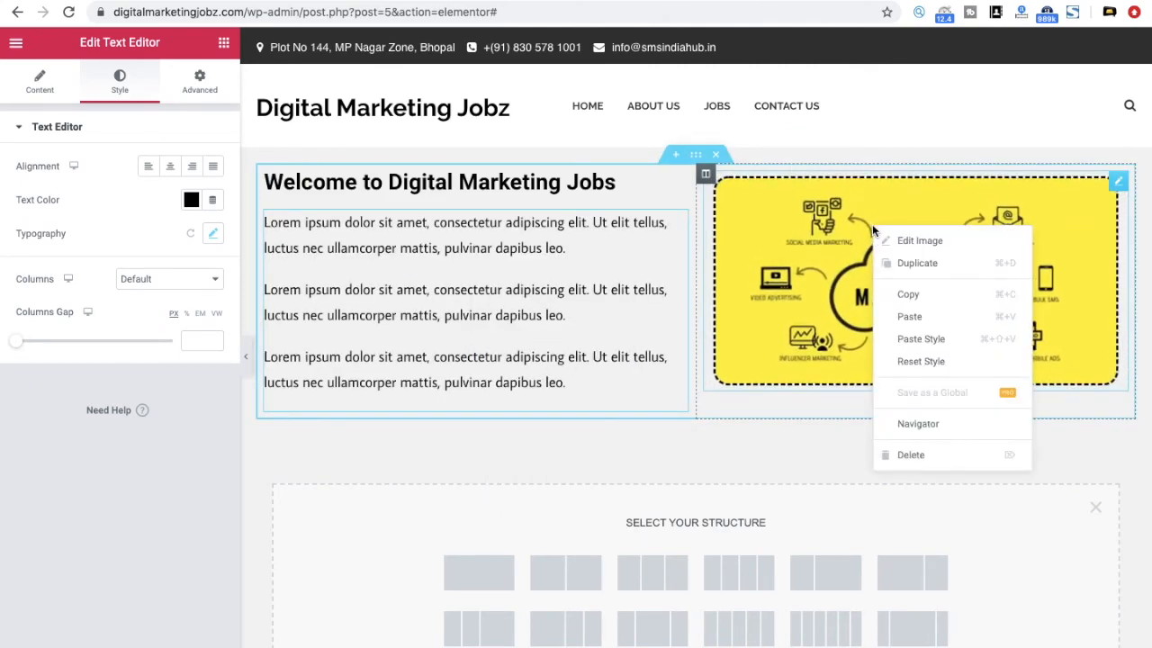
pyautogui.click(934, 303)
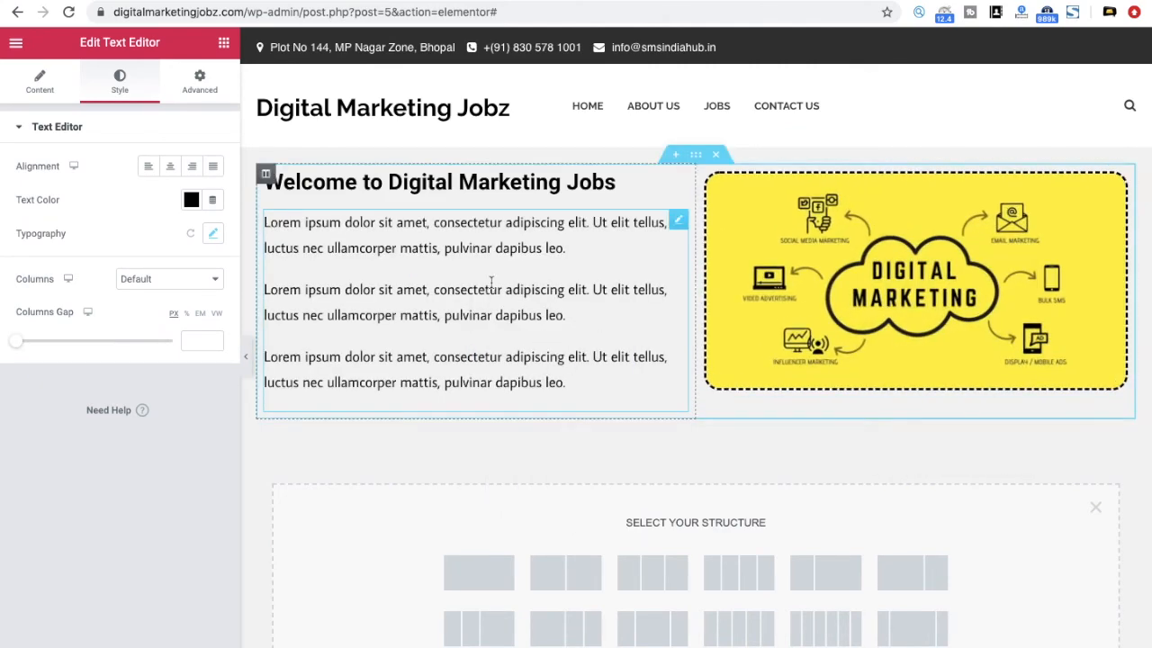
pyautogui.rightClick(300, 192)
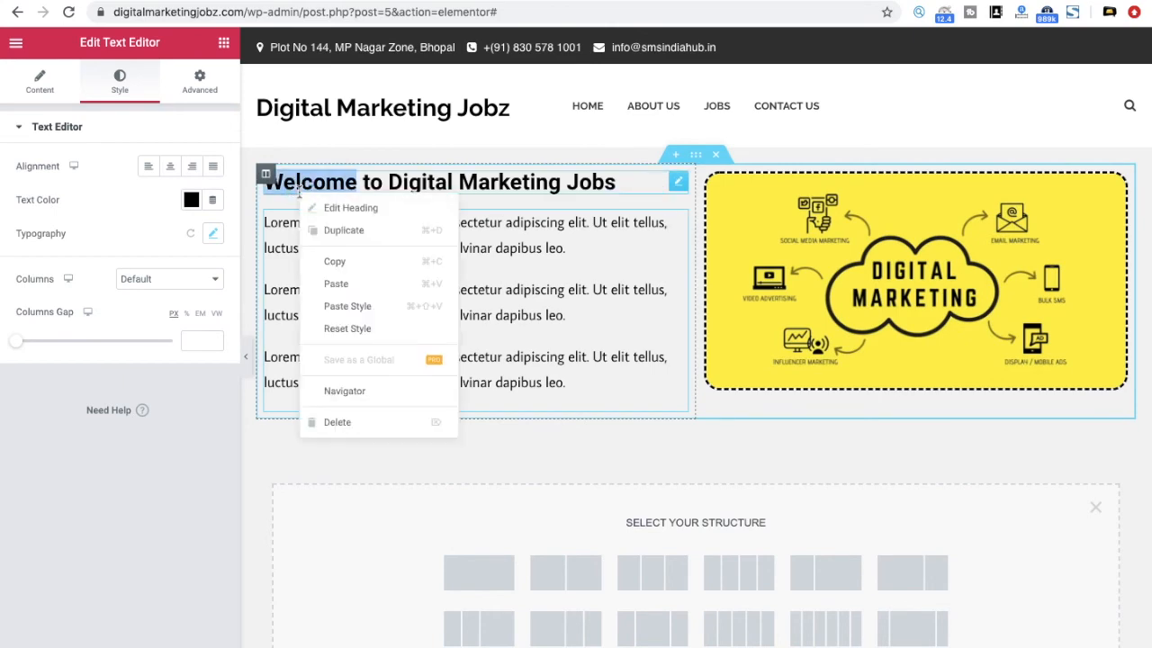
pyautogui.click(365, 283)
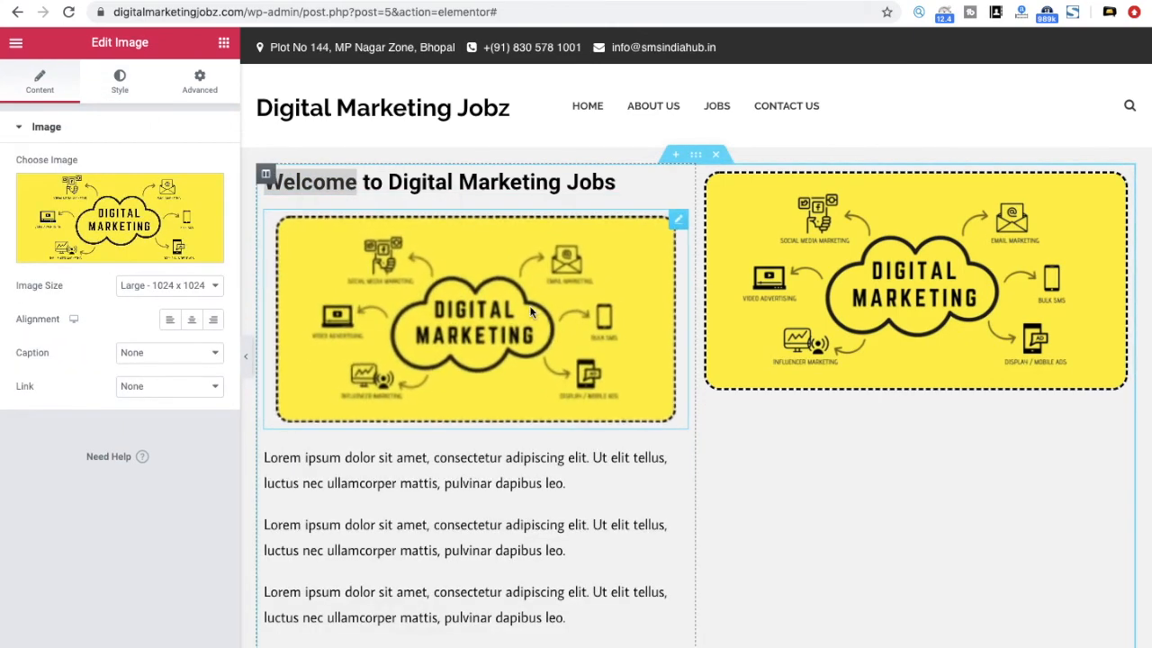
# Delete the original Digital Marketing image from the right column
pyautogui.click(889, 268)
pyautogui.rightClick(889, 269)
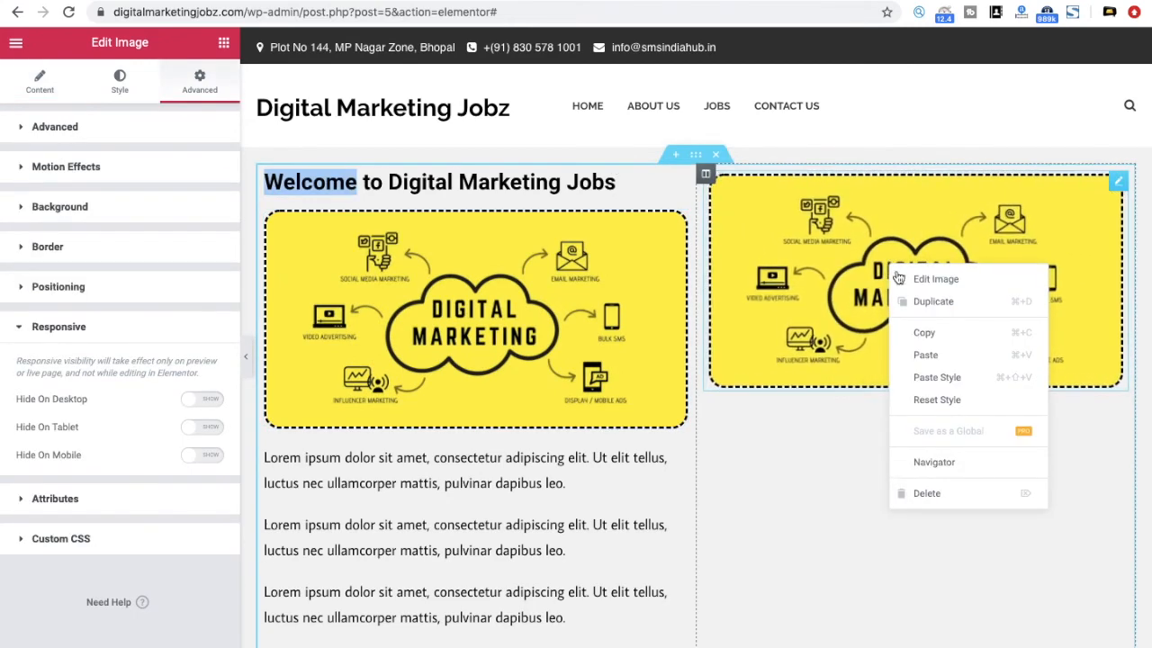
pyautogui.click(923, 492)
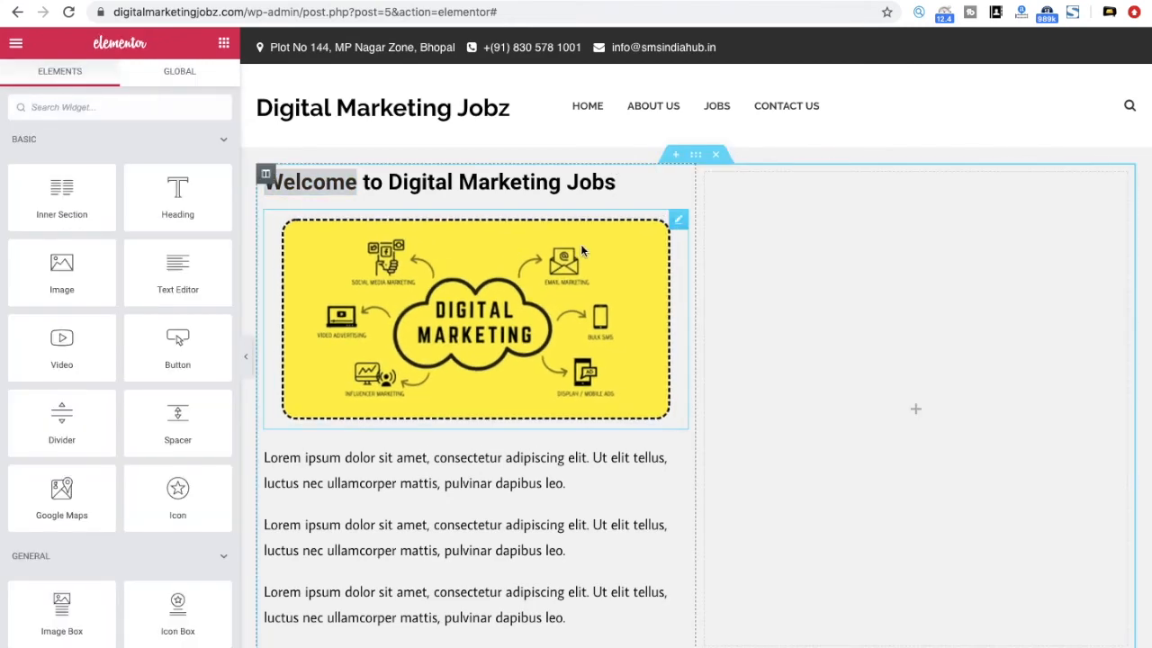
# Copy the welcome heading into the empty right column and delete the original from the left column
pyautogui.rightClick(474, 186)
pyautogui.click(509, 253)
pyautogui.rightClick(821, 210)
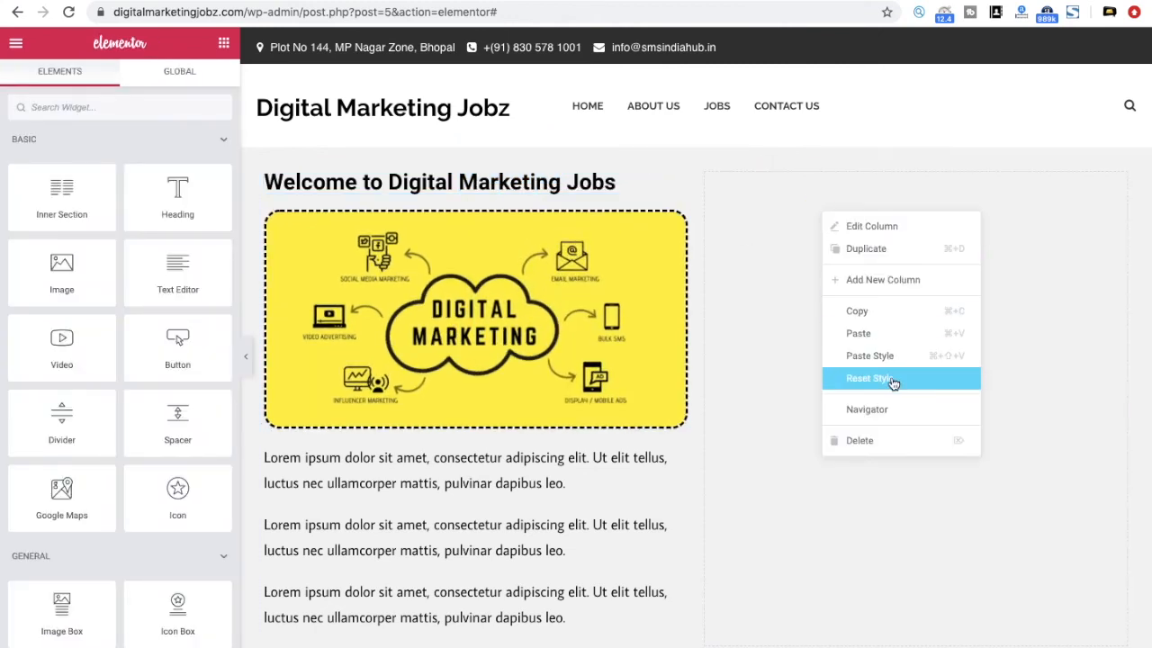
pyautogui.click(879, 333)
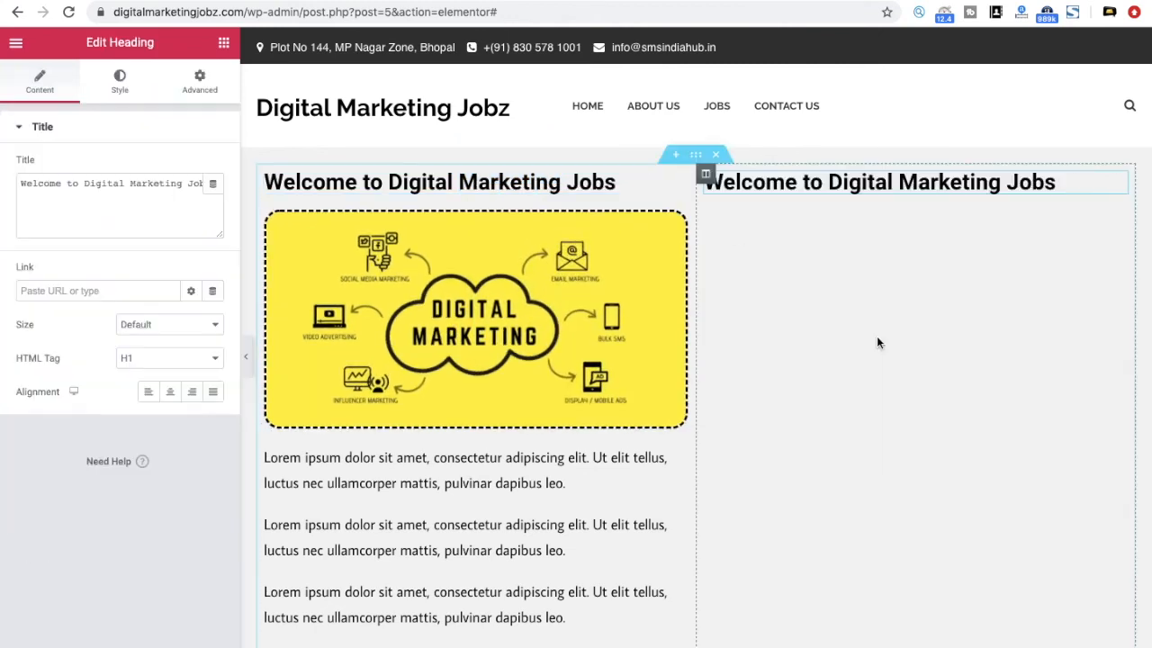
pyautogui.rightClick(621, 182)
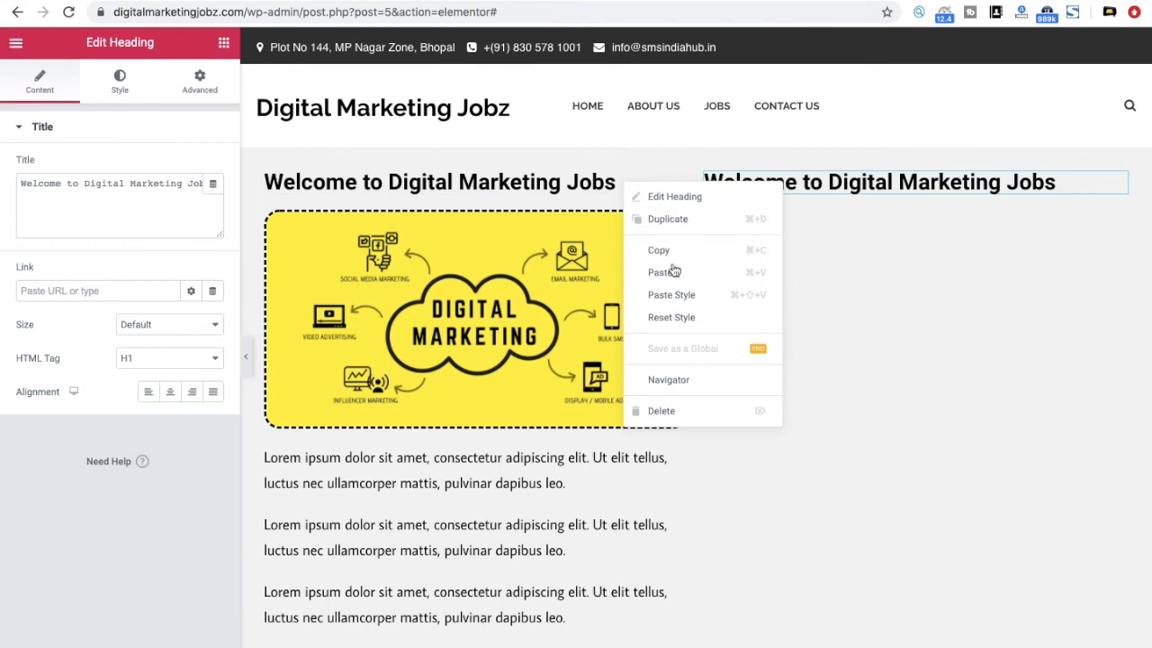
pyautogui.click(663, 412)
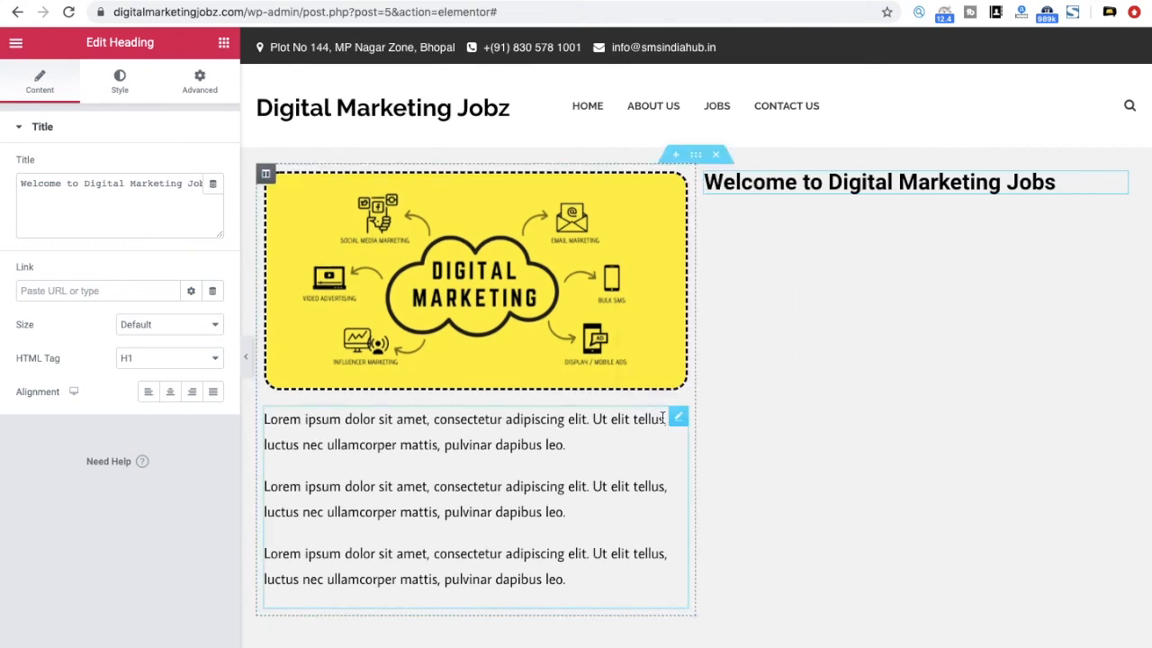
# Copy the Lorem ipsum text widget and paste it below the welcome heading in the right column
pyautogui.rightClick(546, 481)
pyautogui.click(604, 507)
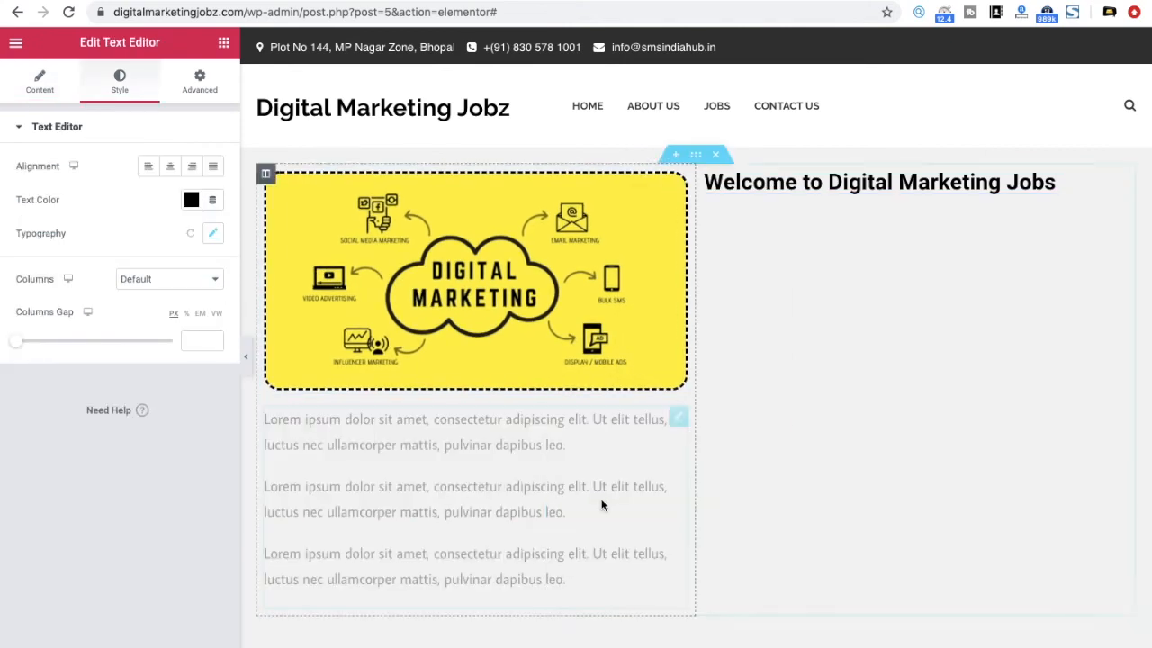
pyautogui.rightClick(809, 233)
pyautogui.click(872, 280)
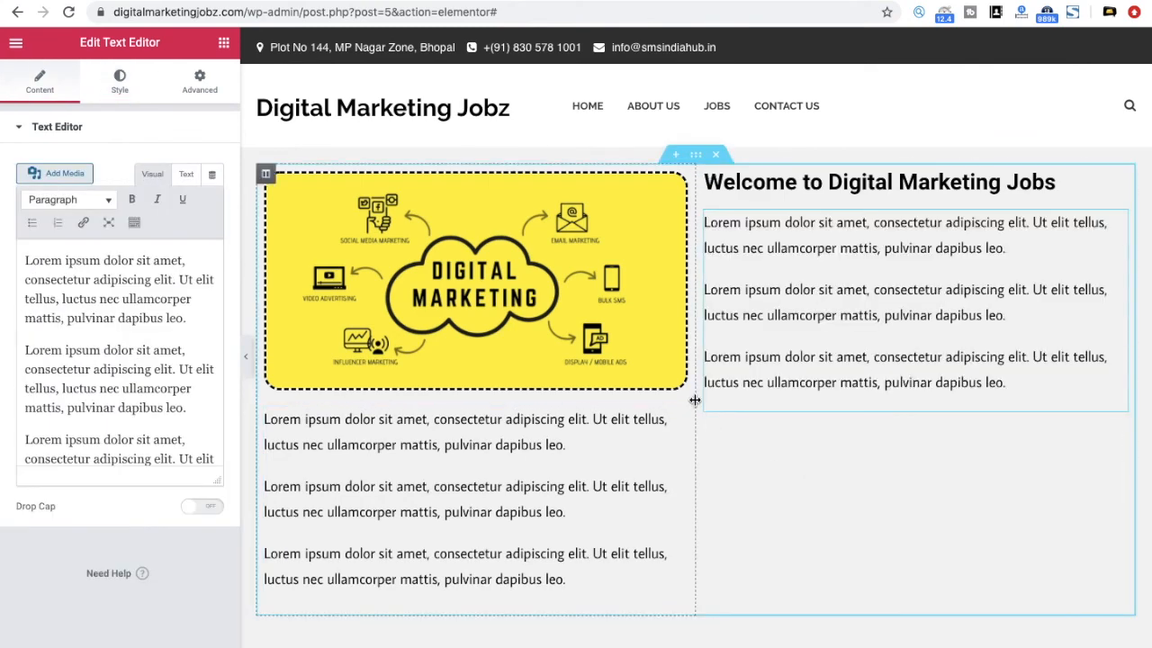
# Delete the duplicate Lorem ipsum text below the Digital Marketing image and reload the live Home page to check the layout
pyautogui.click(573, 440)
pyautogui.rightClick(573, 440)
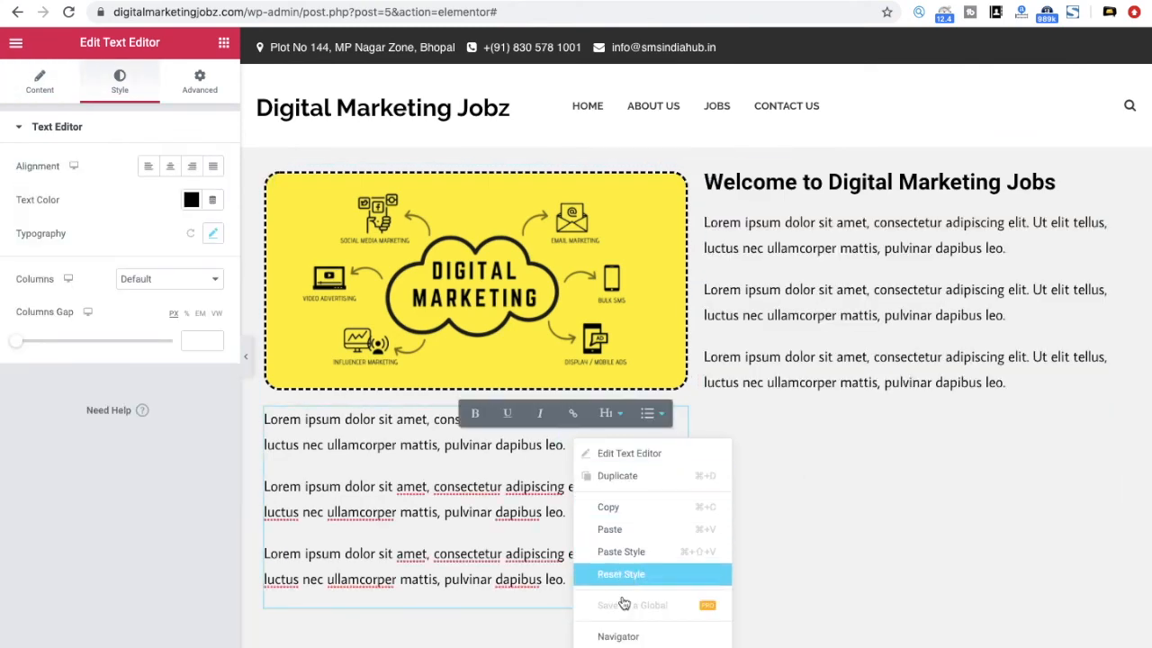
pyautogui.press('Delete')
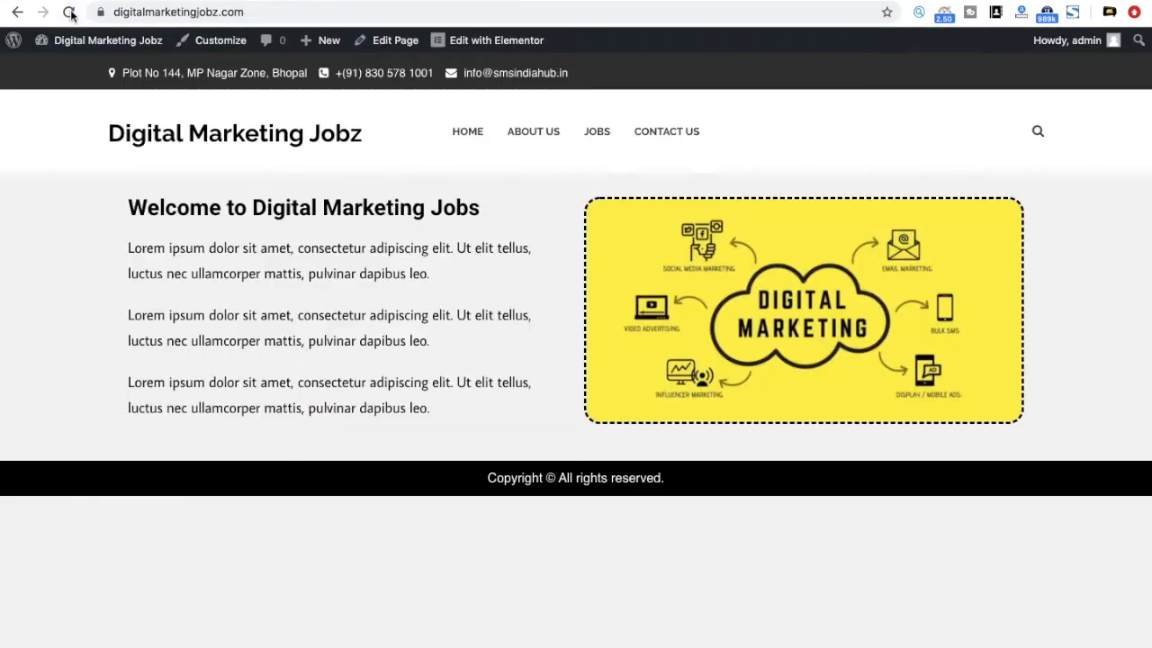
pyautogui.click(70, 13)
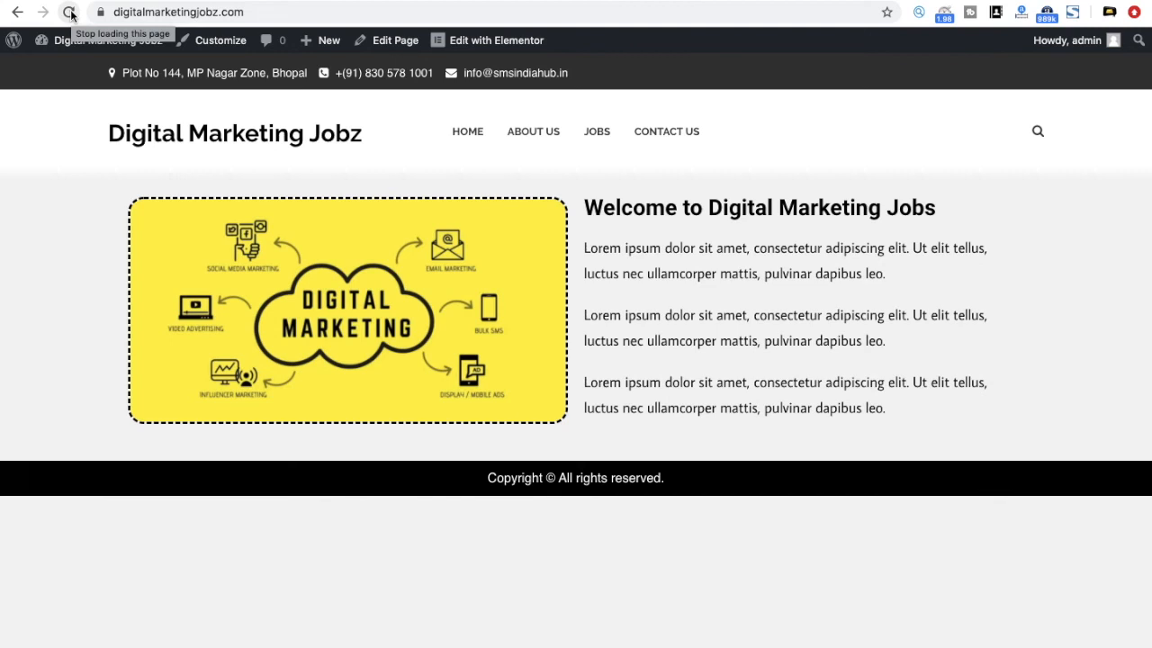
# Add a section with four equal columns below the welcome section and place an Image Box widget in its first column
pyautogui.scroll(-2, 754, 577)
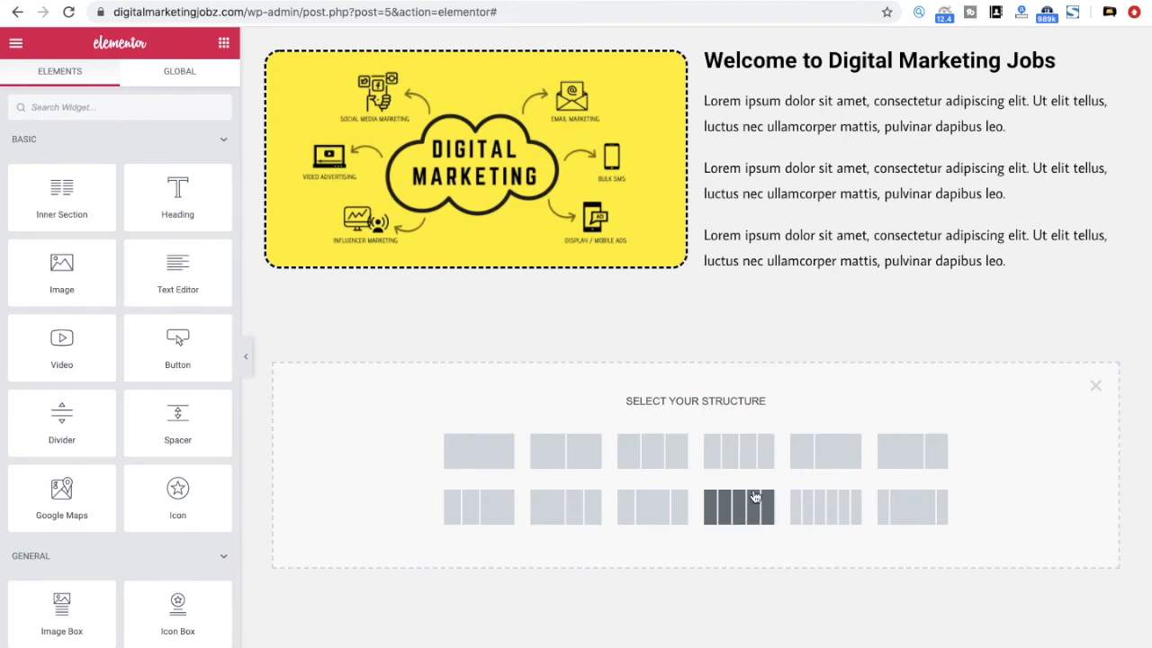
pyautogui.click(736, 452)
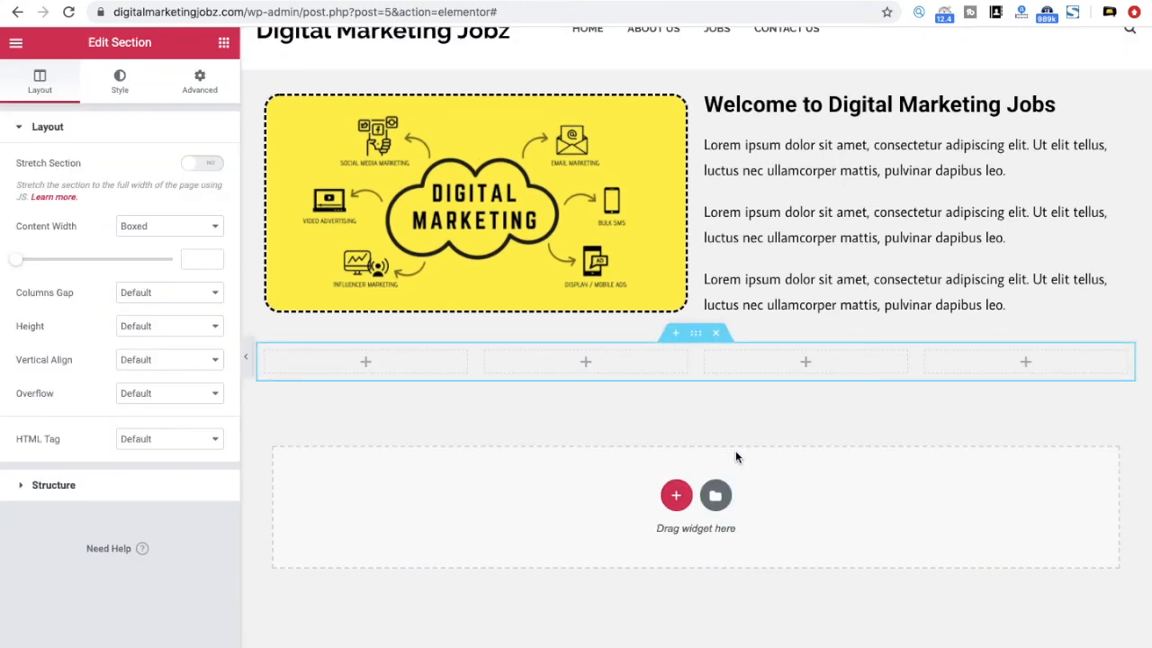
pyautogui.click(13, 43)
pyautogui.click(20, 46)
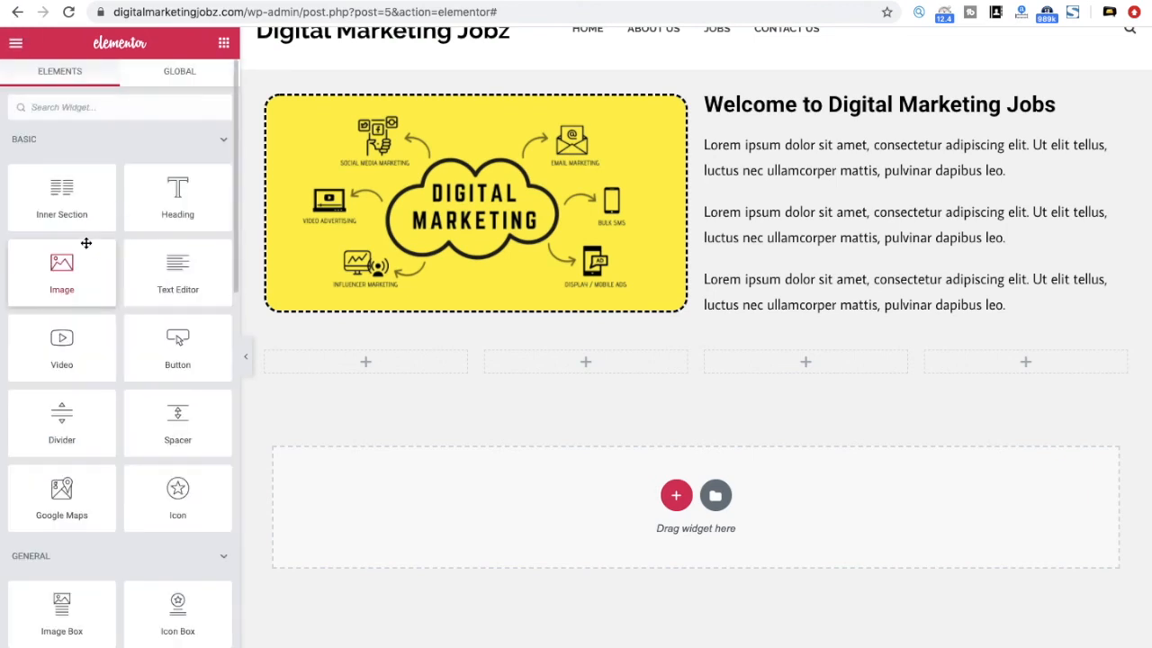
pyautogui.scroll(-5, 86, 243)
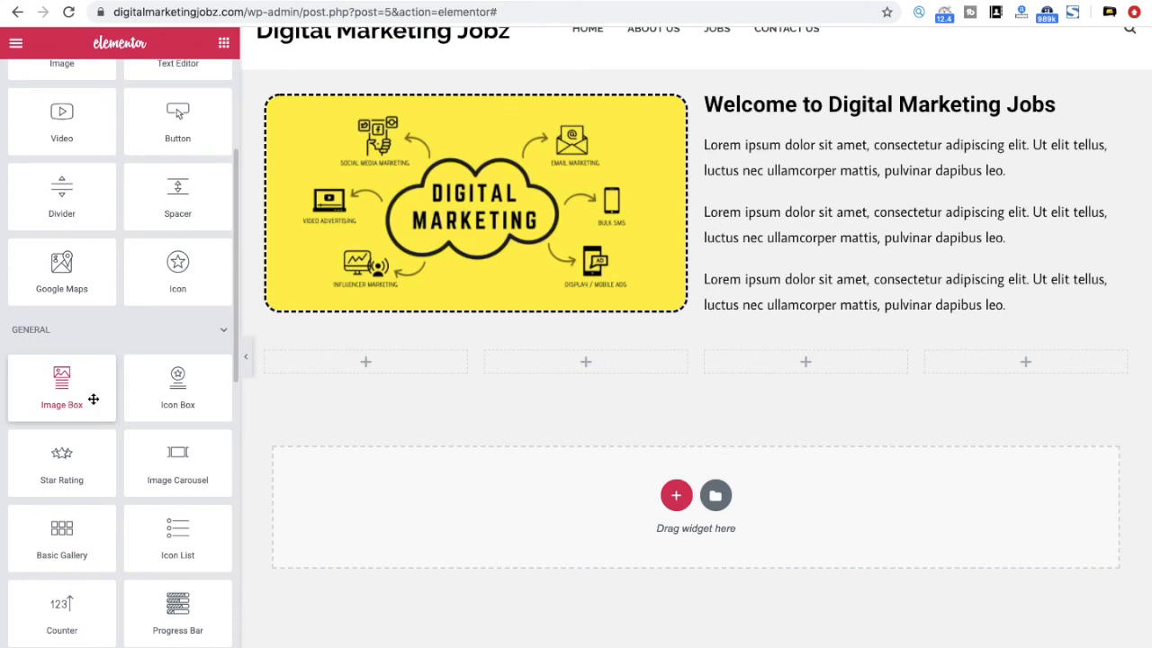
pyautogui.moveTo(66, 384); pyautogui.dragTo(362, 364)
# Upload domain.png from Downloads and insert it as the image of the new image box
pyautogui.moveTo(115, 255)
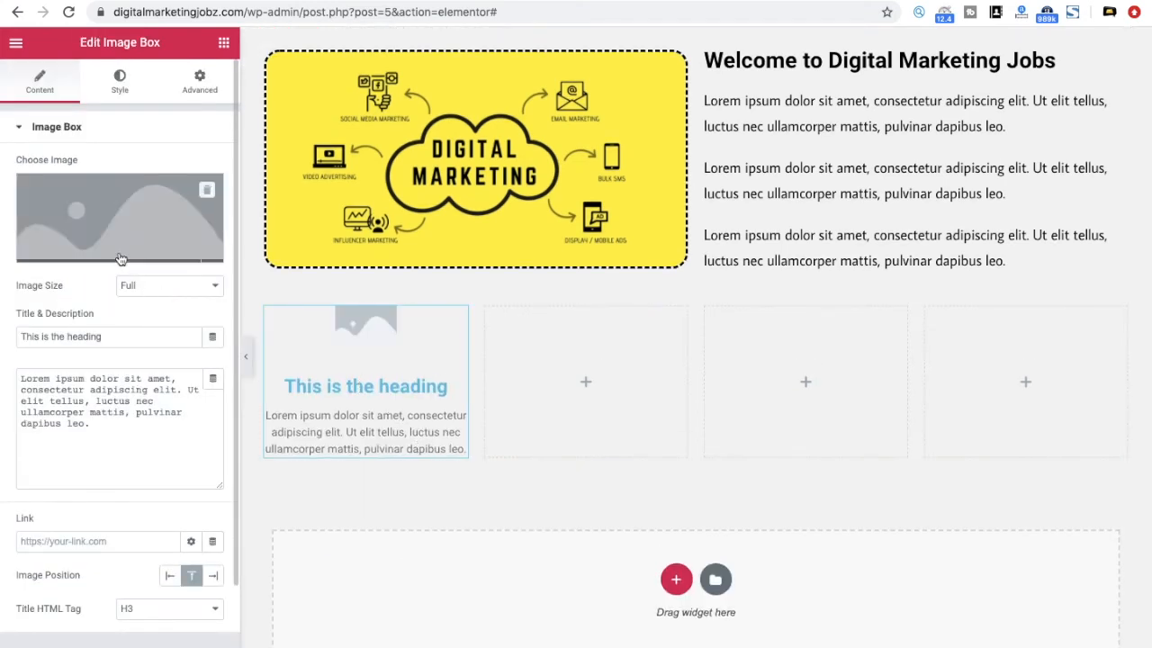
pyautogui.click(108, 252)
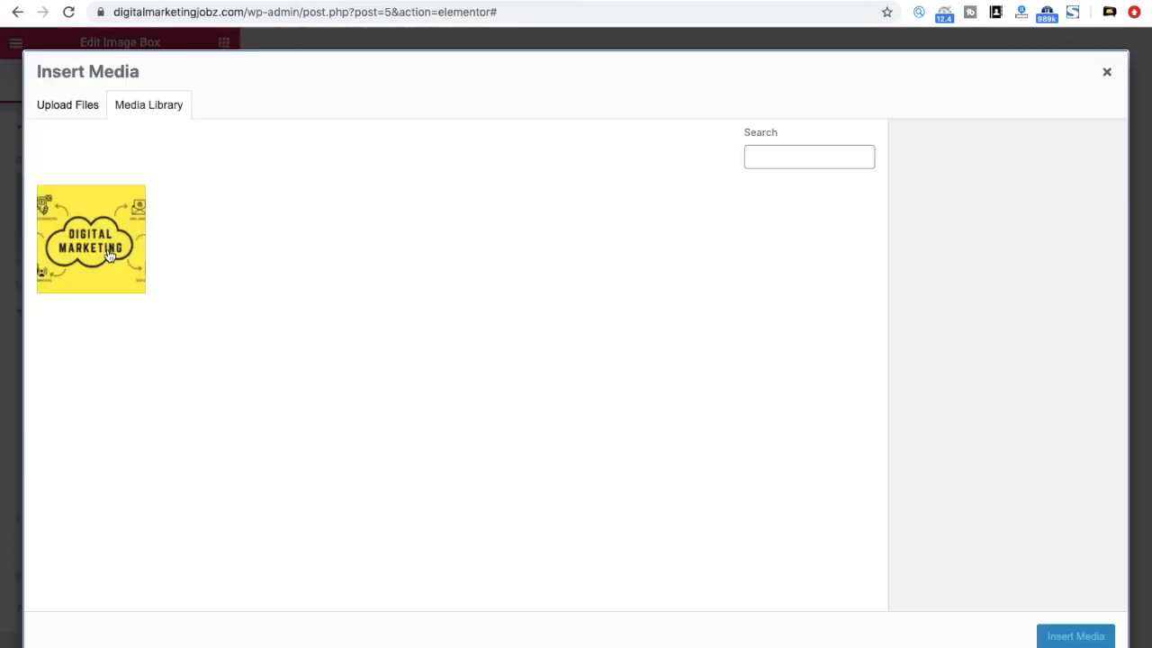
pyautogui.click(90, 108)
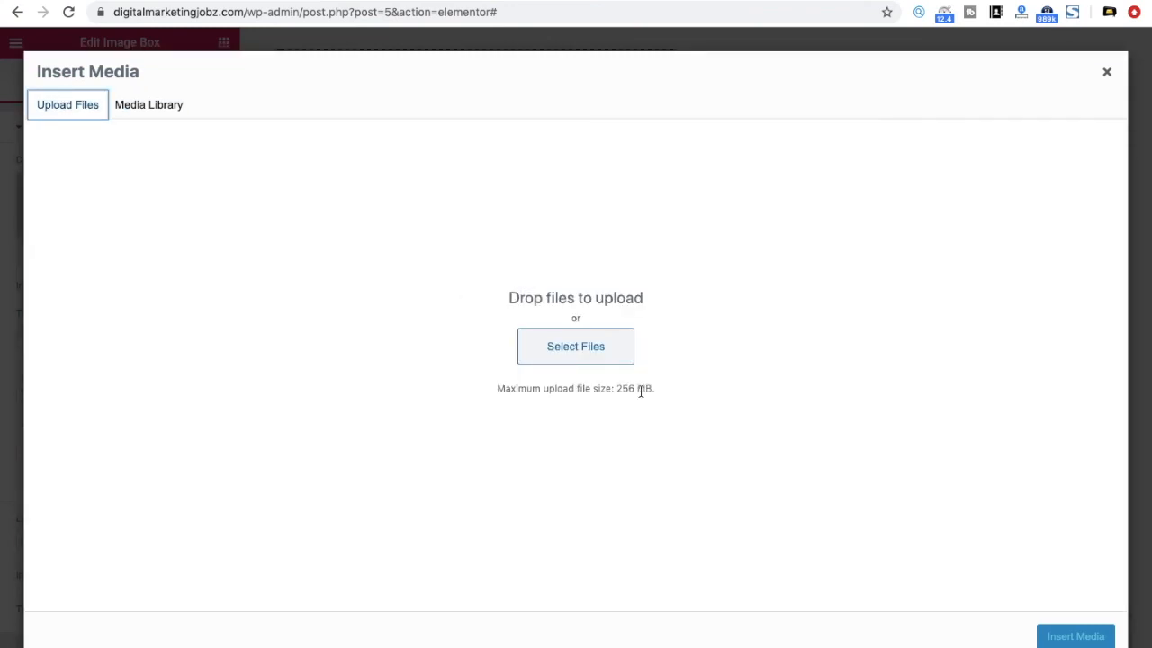
pyautogui.click(609, 359)
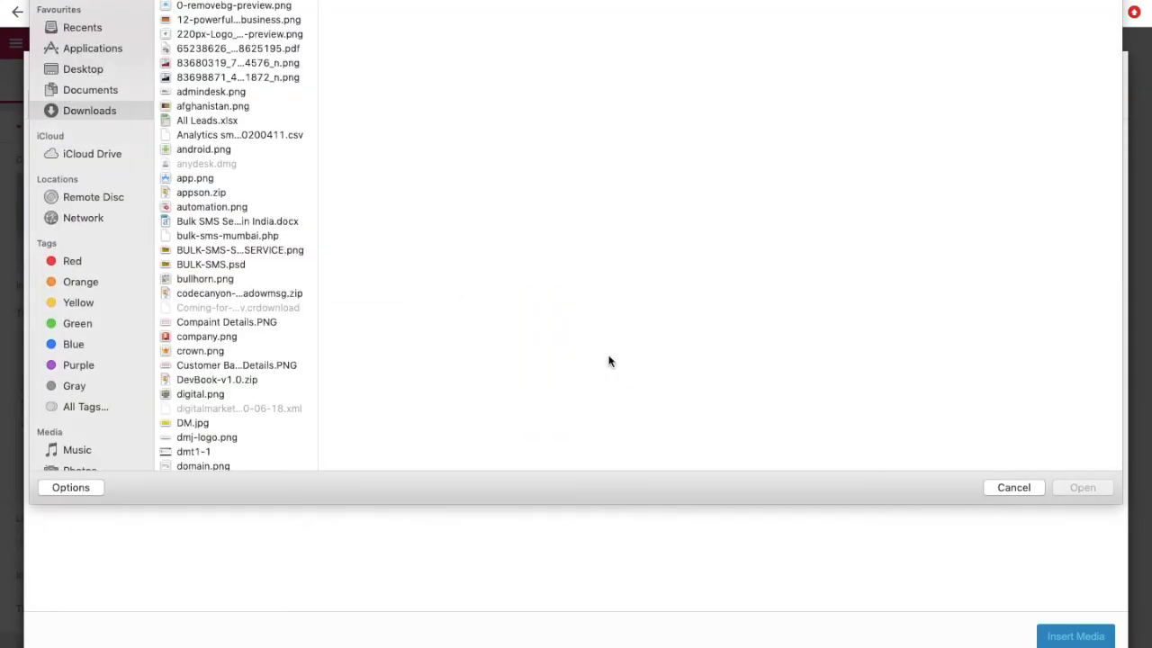
pyautogui.click(199, 177)
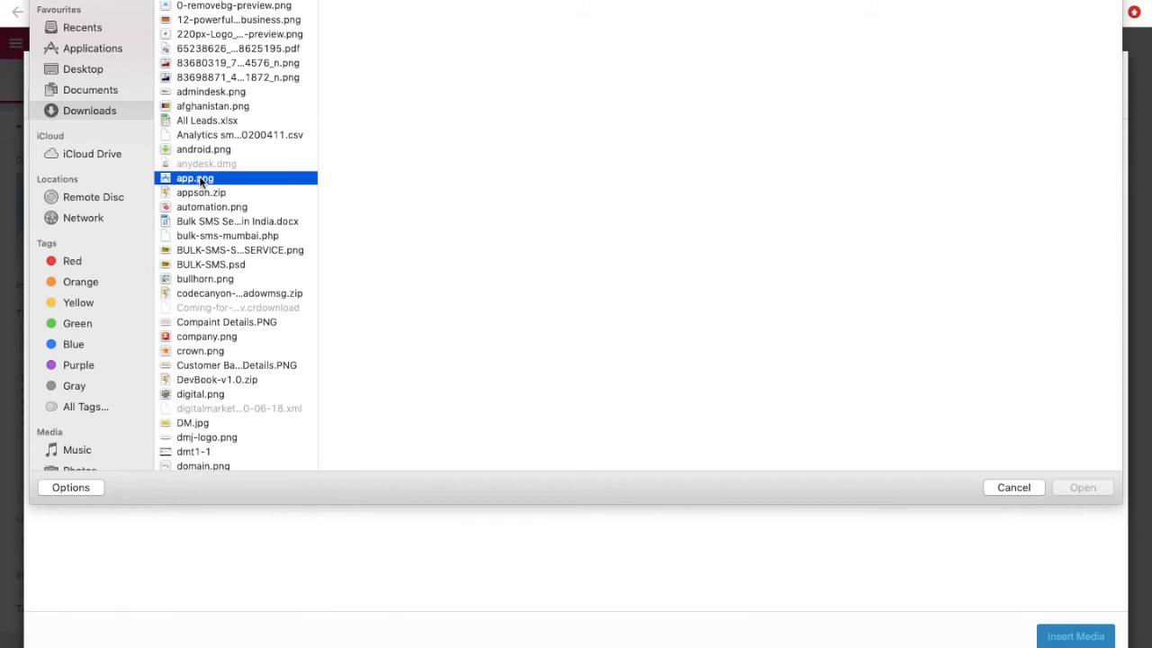
pyautogui.click(245, 379)
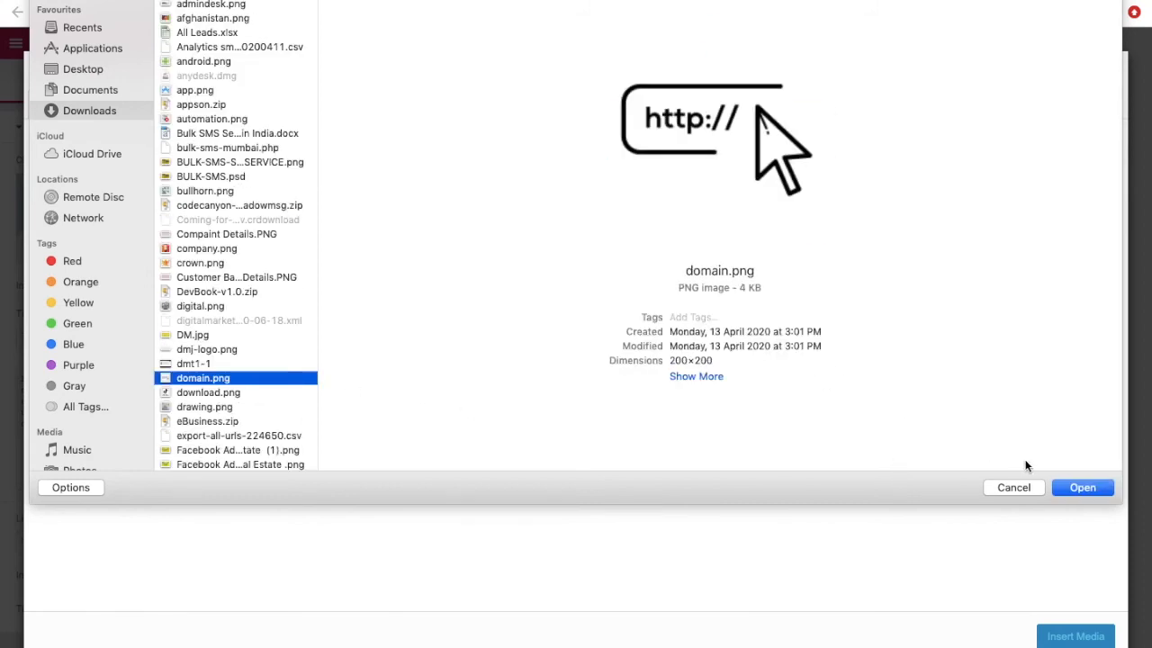
pyautogui.click(1084, 488)
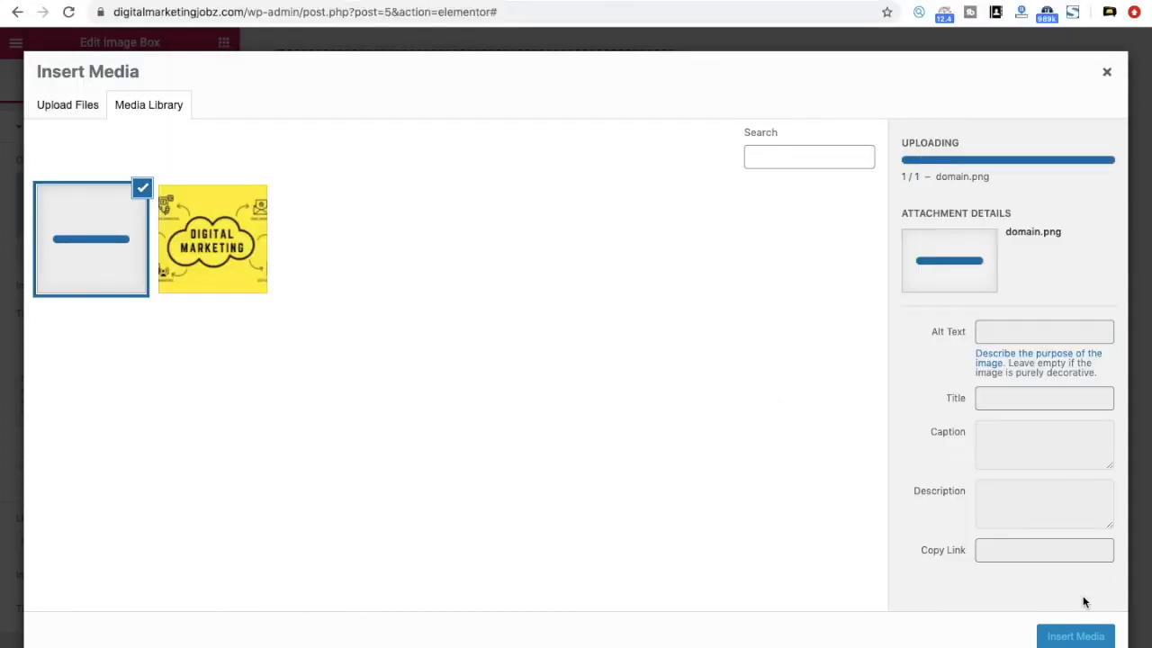
pyautogui.click(1080, 637)
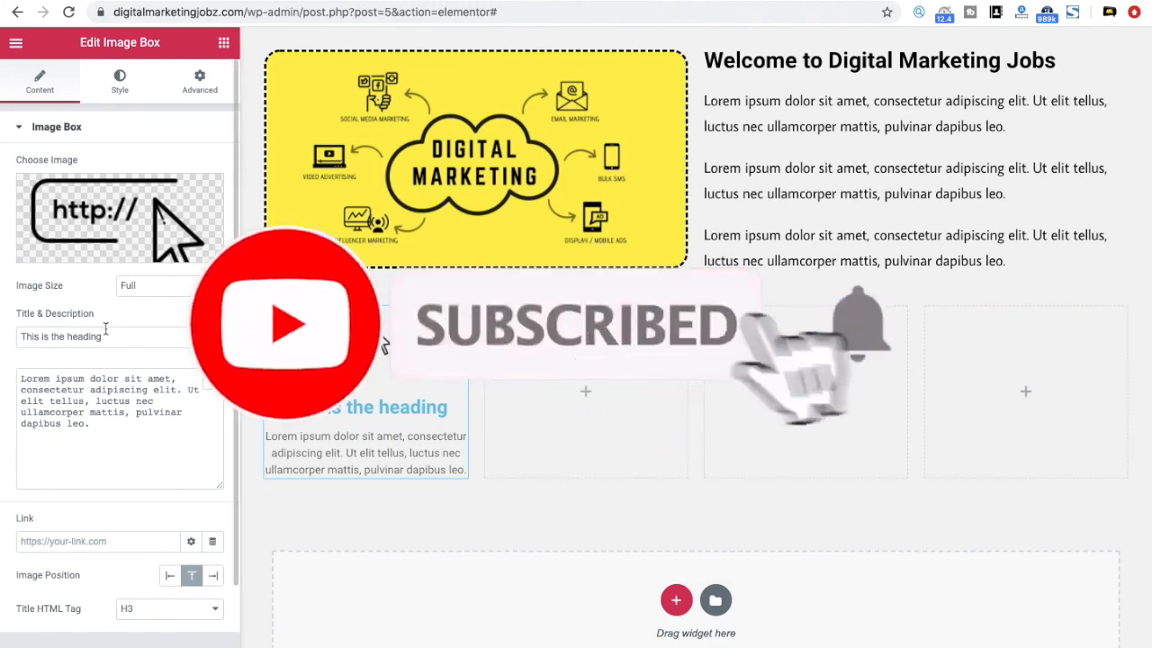
# Replace the image box's placeholder title with "Book Your Domain"
pyautogui.moveTo(106, 336); pyautogui.dragTo(7, 333)
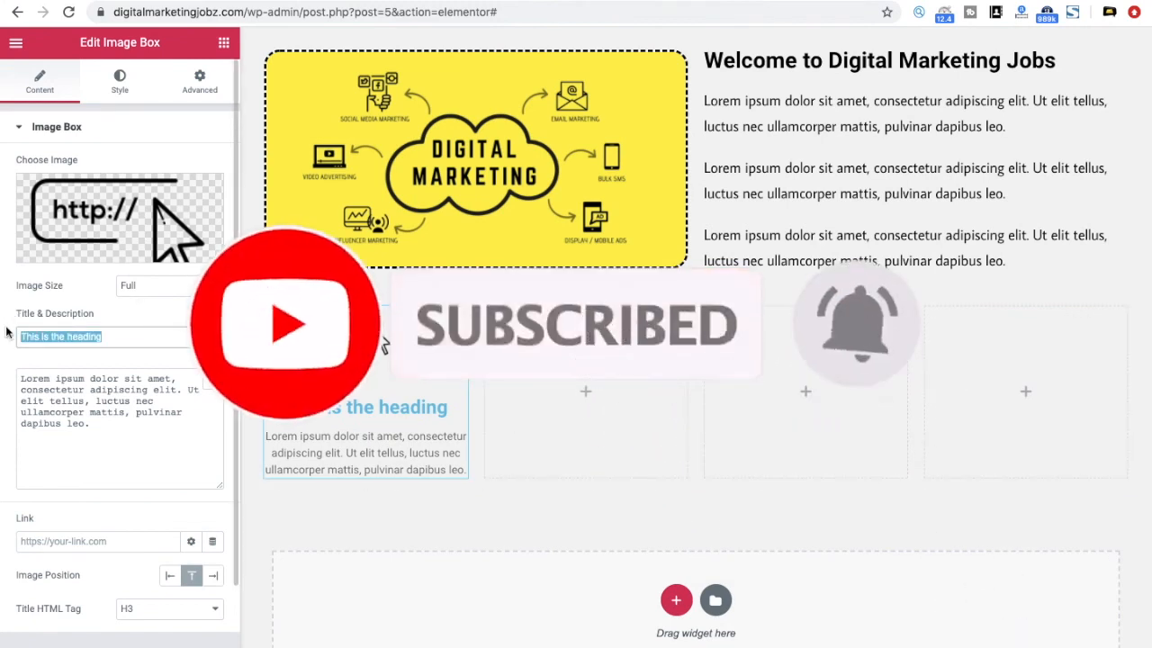
pyautogui.write('Book You')
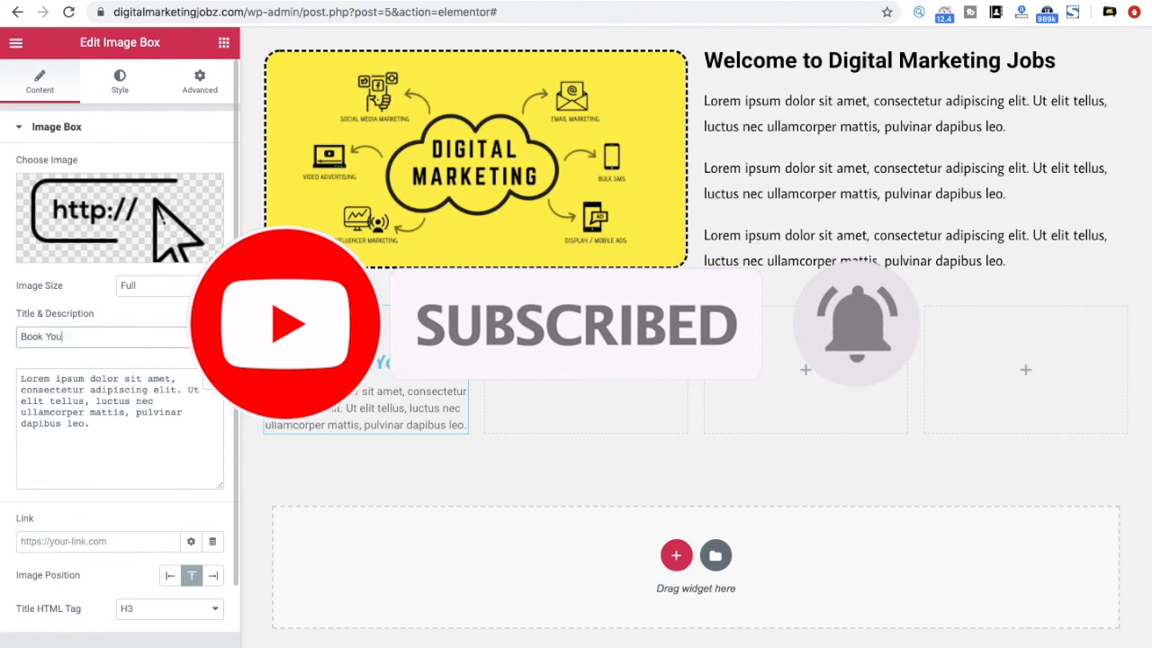
pyautogui.write('r Domain')
pyautogui.click(325, 507)
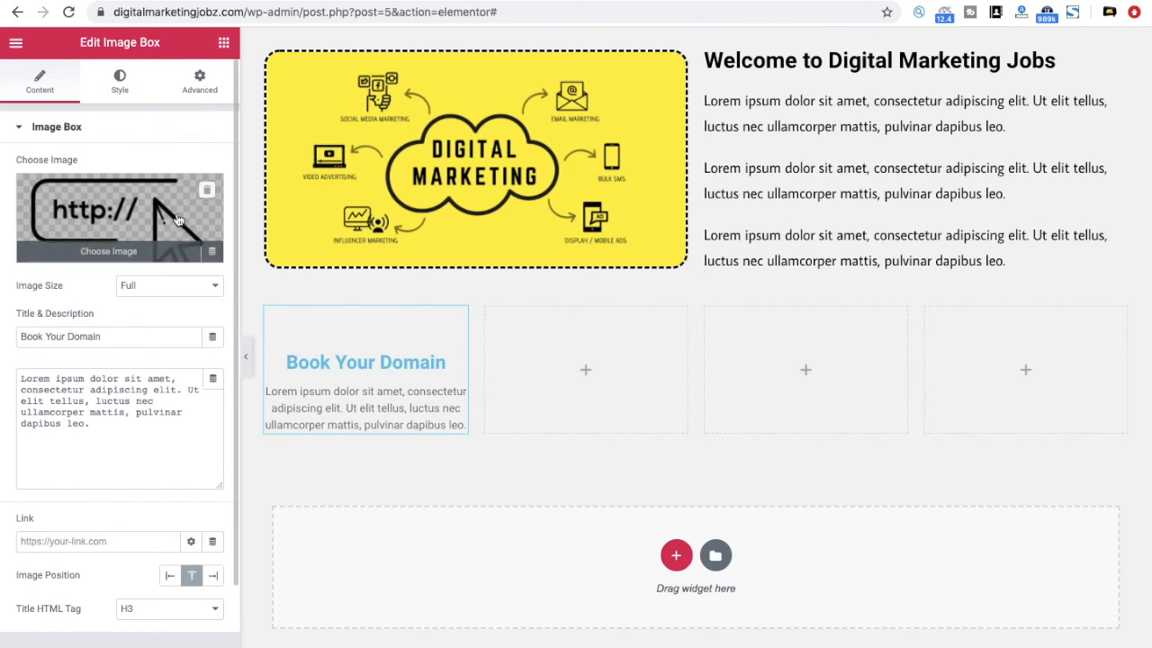
# Try the Medium 300 x 300 size for the image box's picture, and return it to Full
pyautogui.click(149, 285)
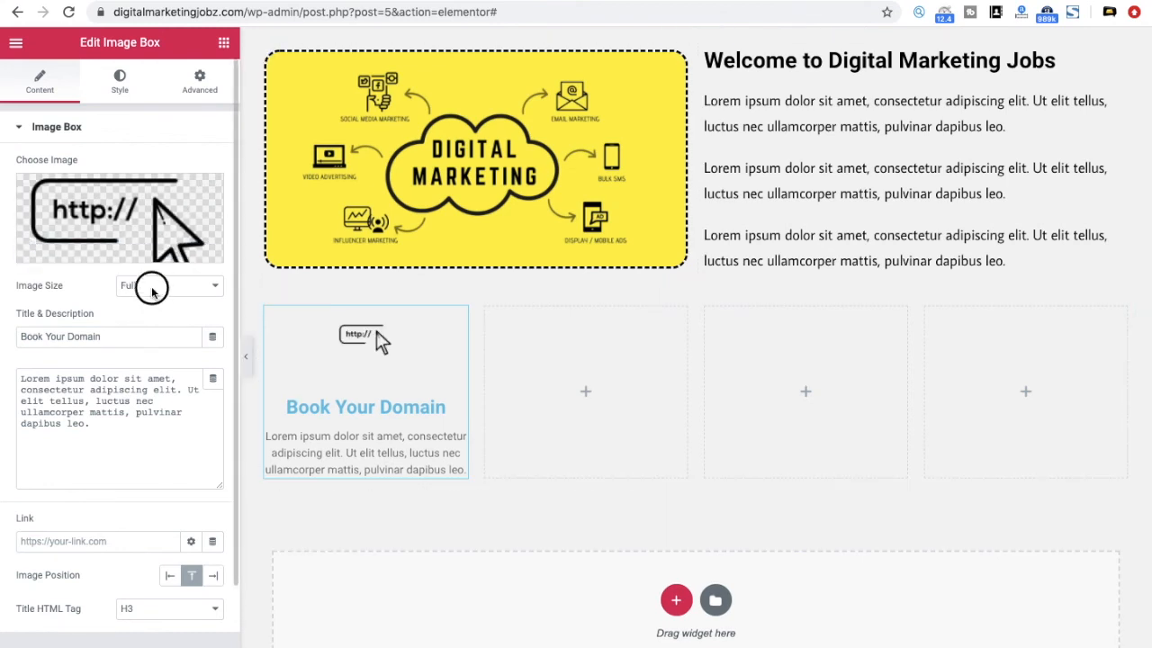
pyautogui.click(191, 164)
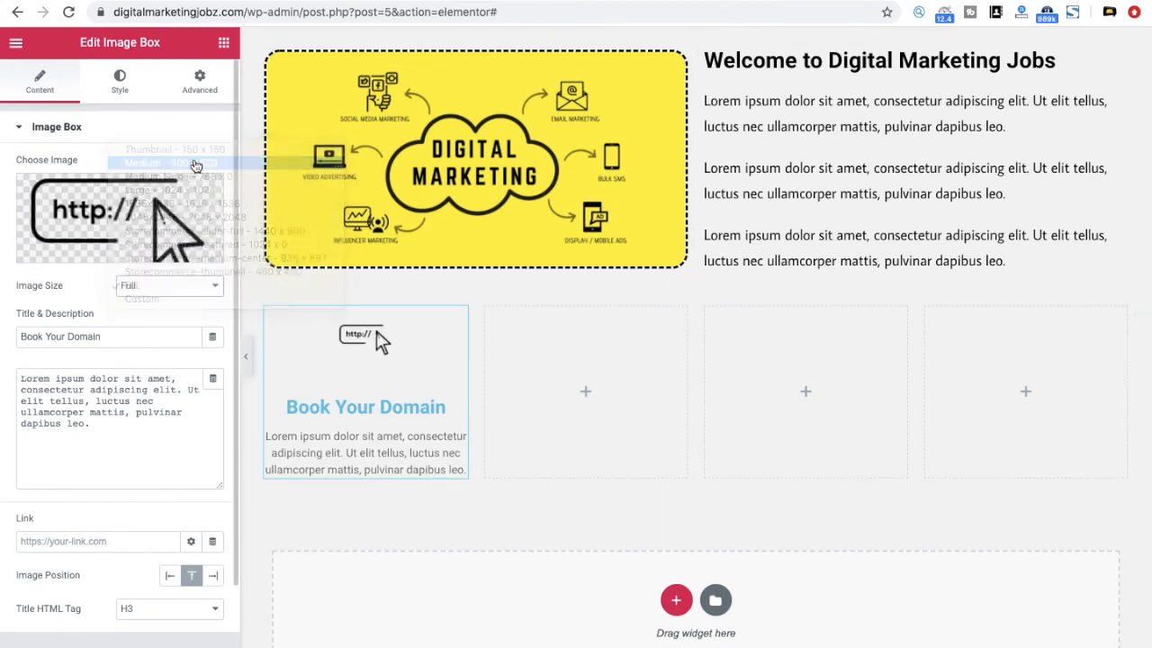
pyautogui.click(173, 285)
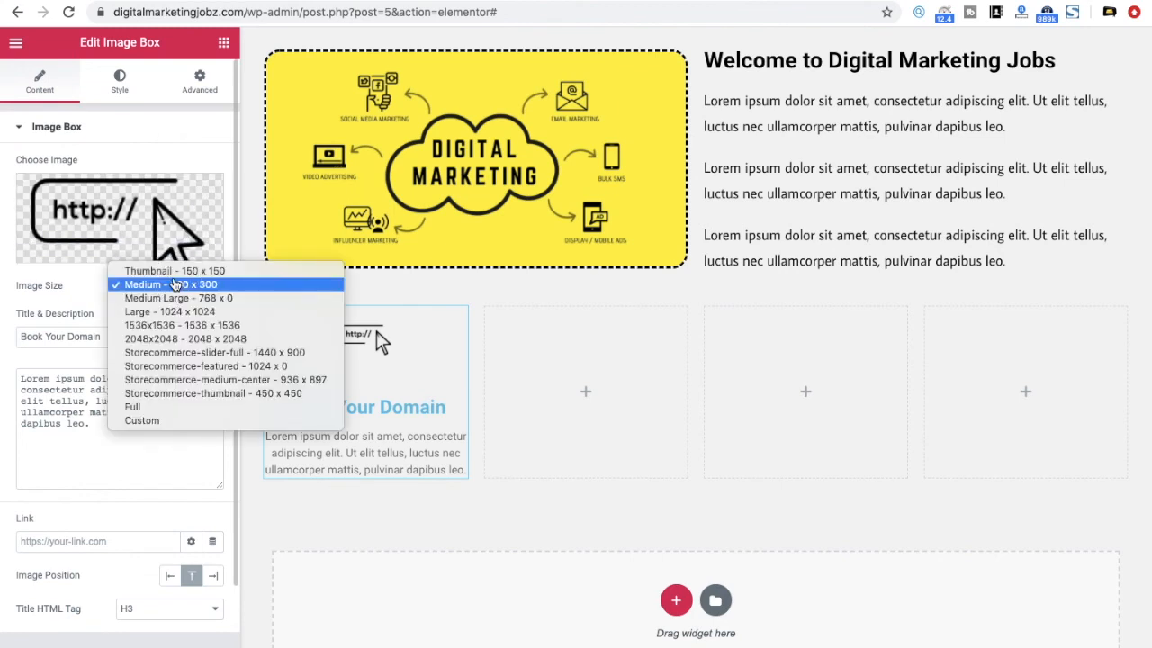
pyautogui.click(157, 410)
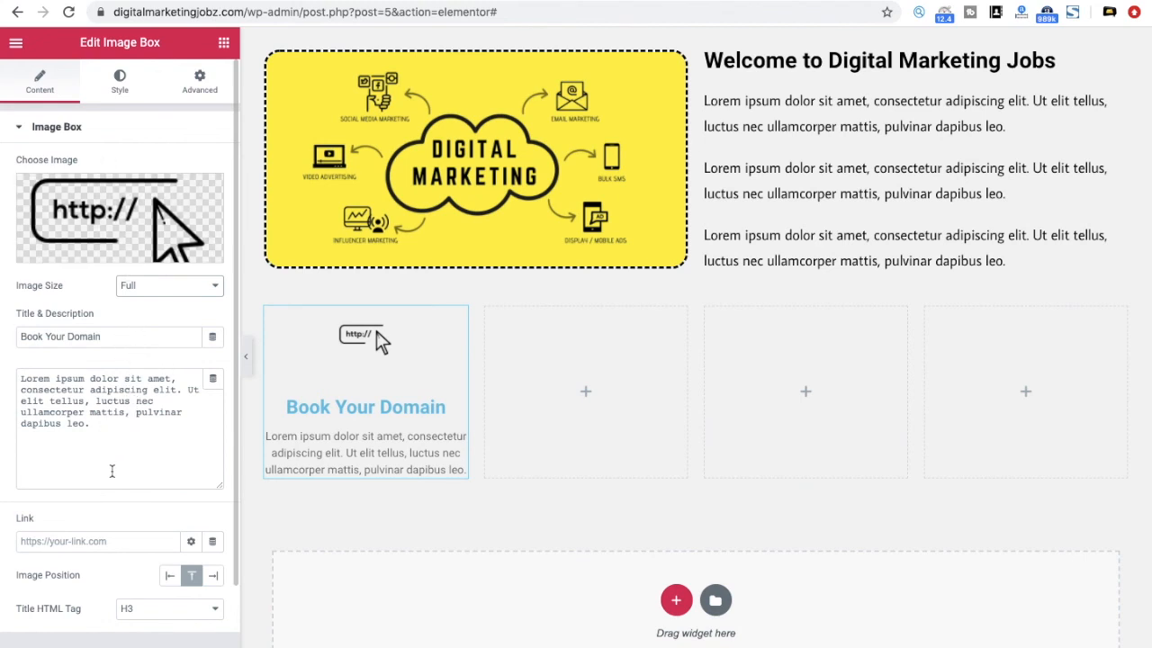
pyautogui.scroll(-2, 110, 468)
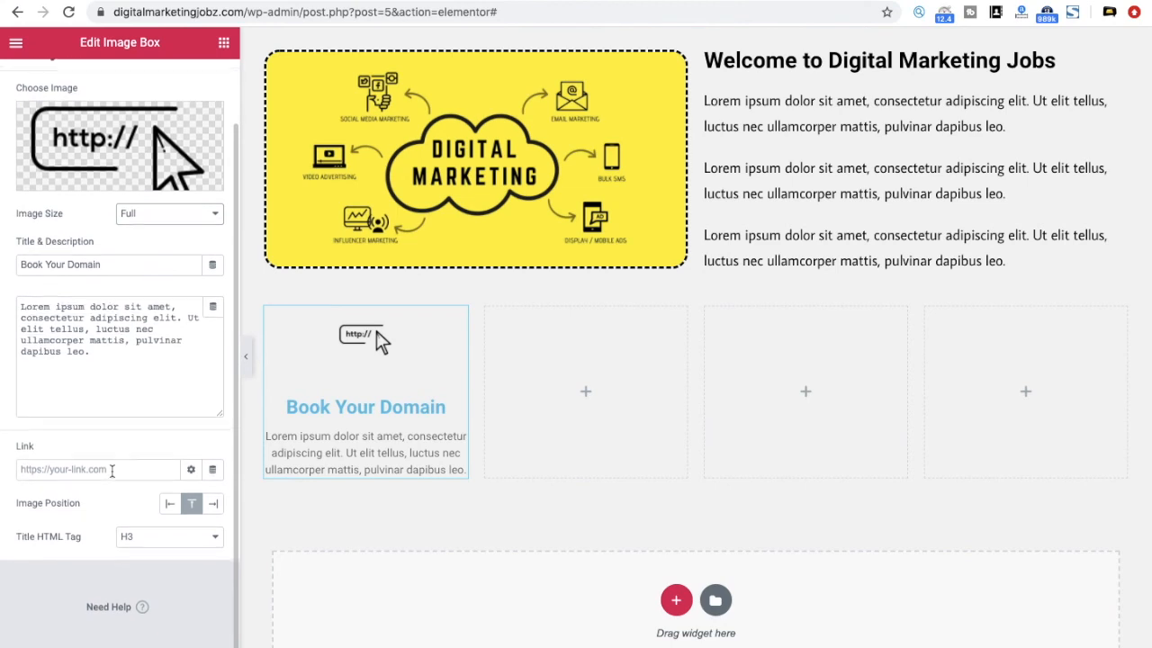
pyautogui.scroll(2, 111, 470)
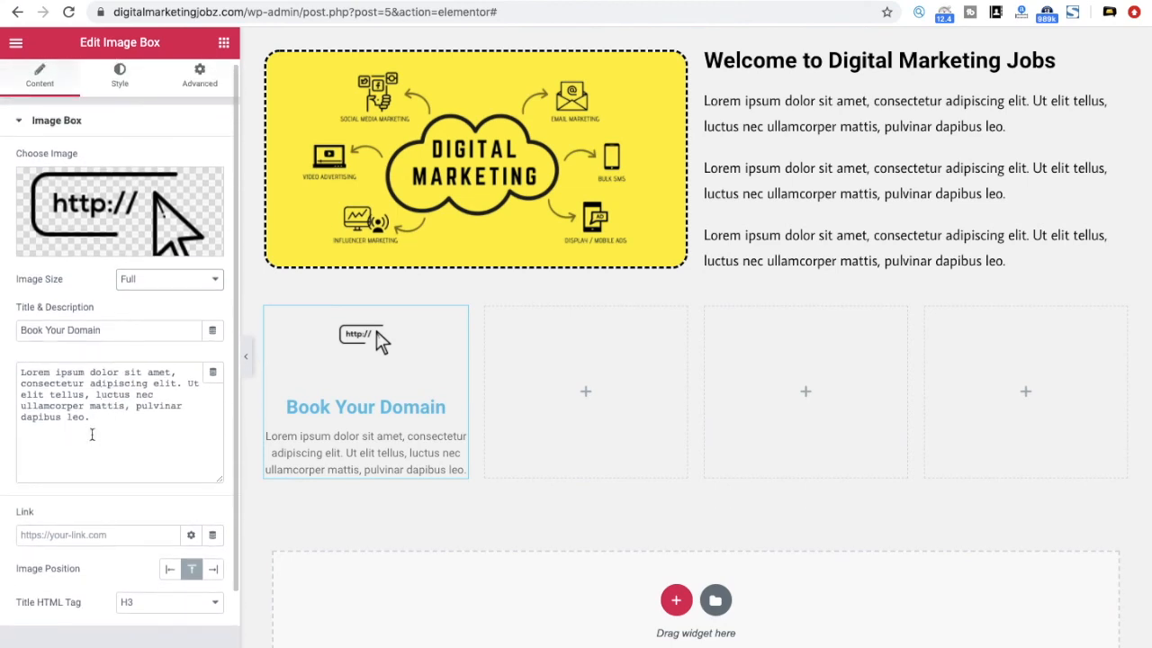
pyautogui.scroll(-1, 124, 420)
pyautogui.scroll(1, 123, 420)
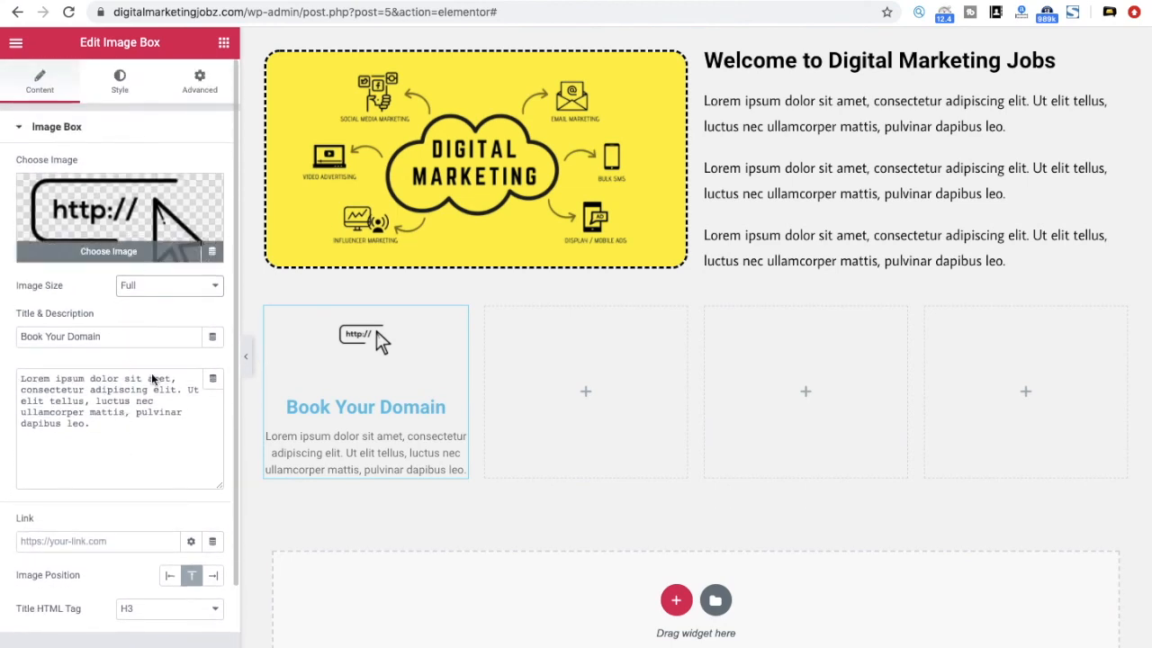
# Try H1 and H3 as the HTML tag of the "Book Your Domain" title, and settle on H4
pyautogui.click(188, 615)
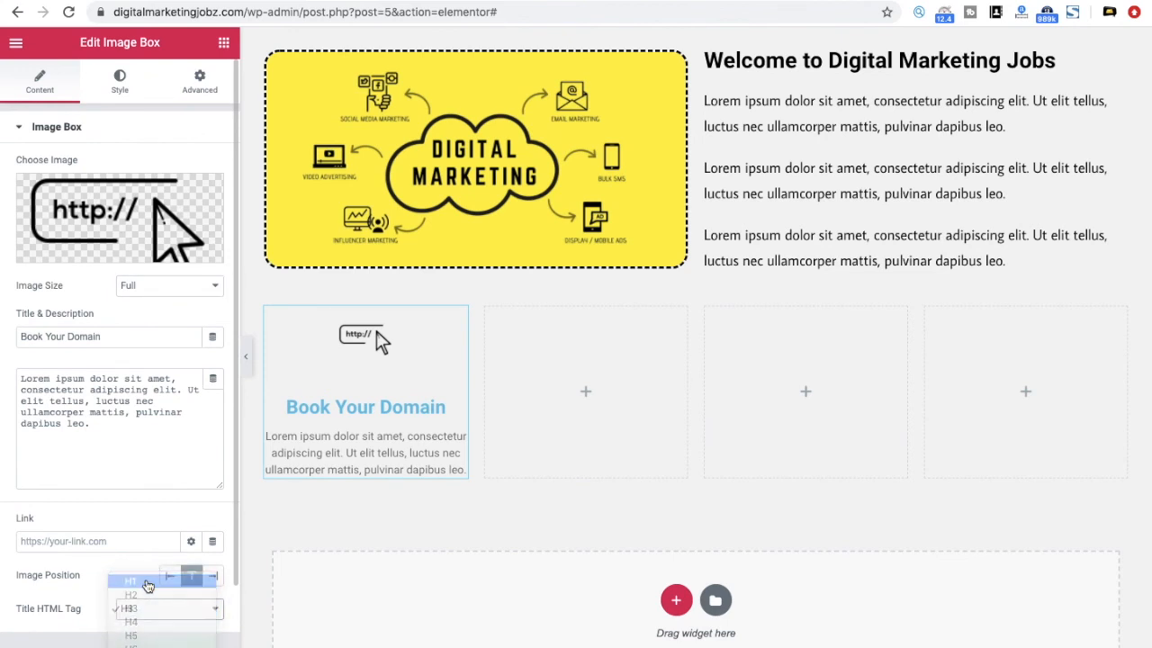
pyautogui.click(147, 587)
pyautogui.click(167, 611)
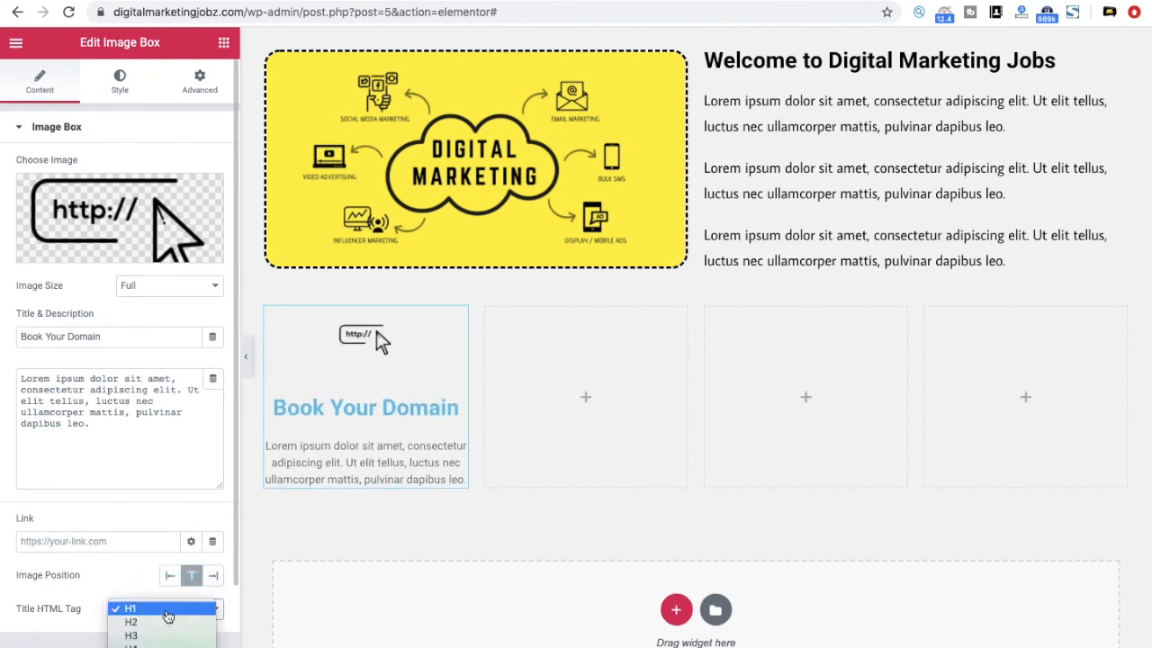
pyautogui.click(155, 636)
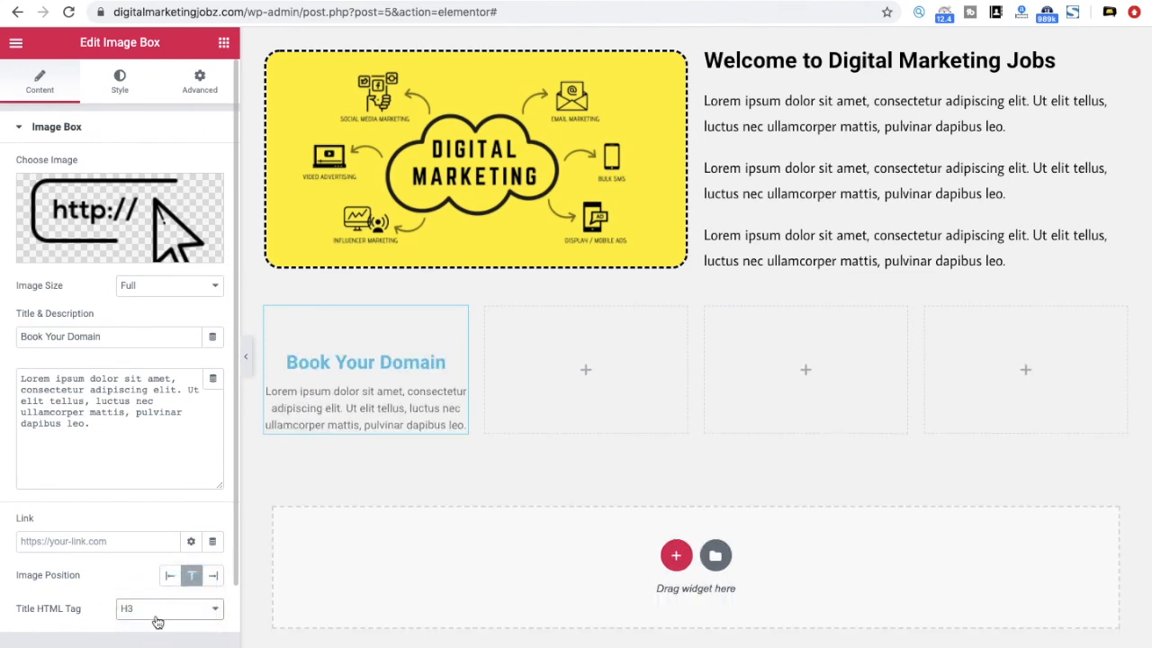
pyautogui.click(175, 612)
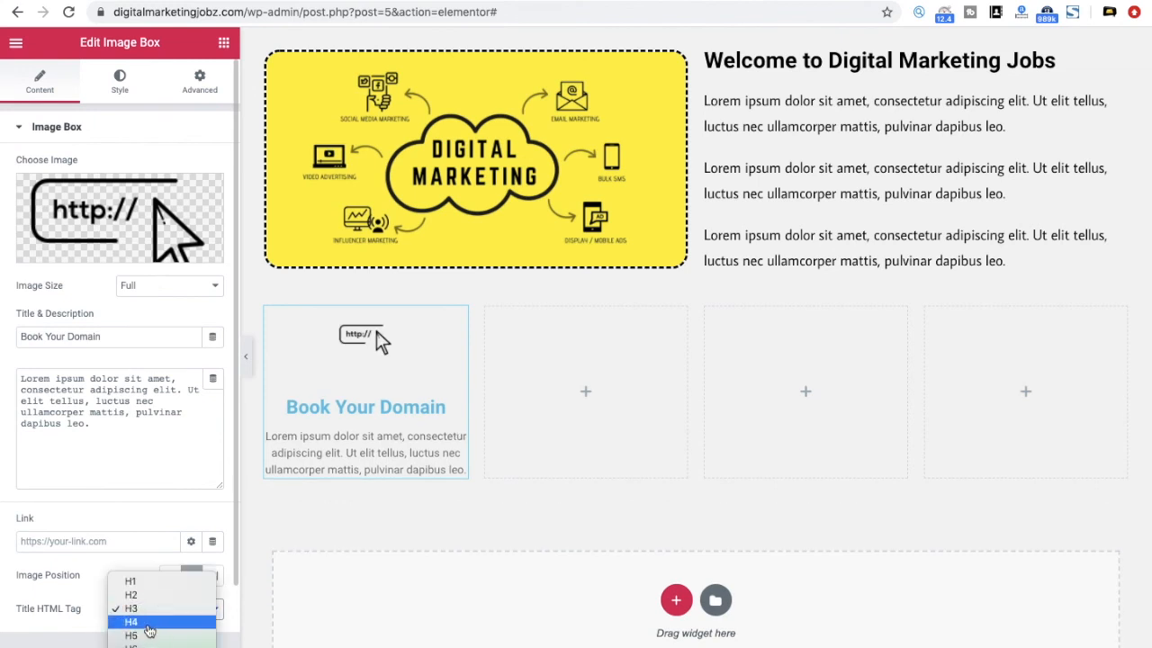
pyautogui.click(149, 625)
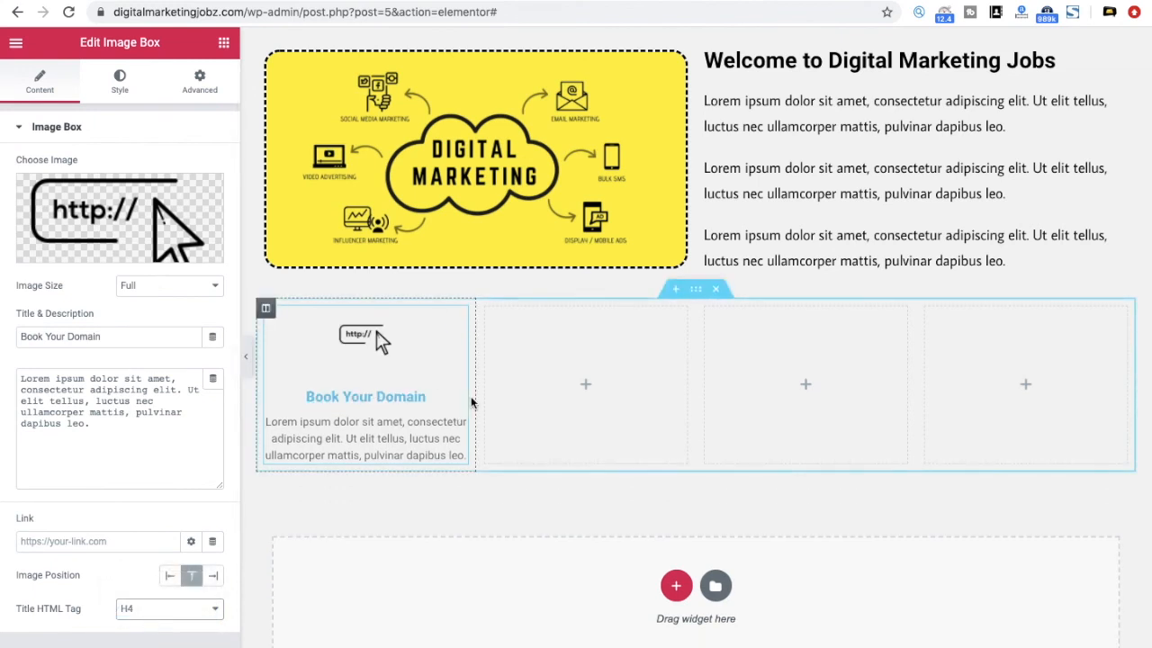
# Set the "Book Your Domain" title colour to black (#000000) and reload the live Home page
pyautogui.click(118, 80)
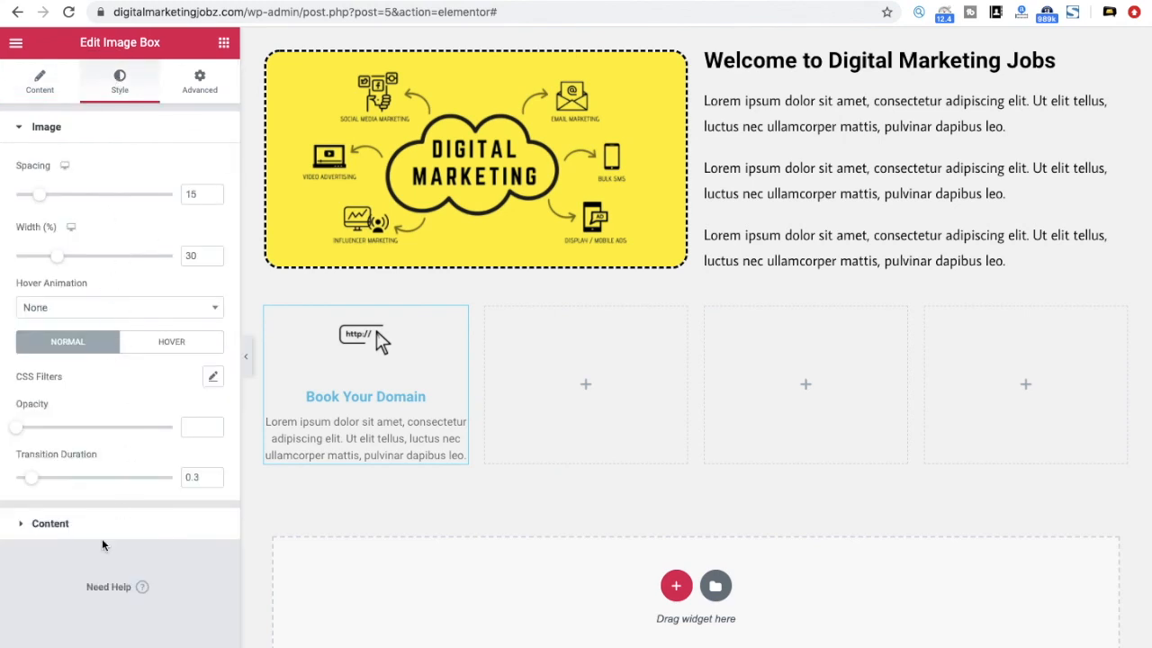
pyautogui.click(54, 523)
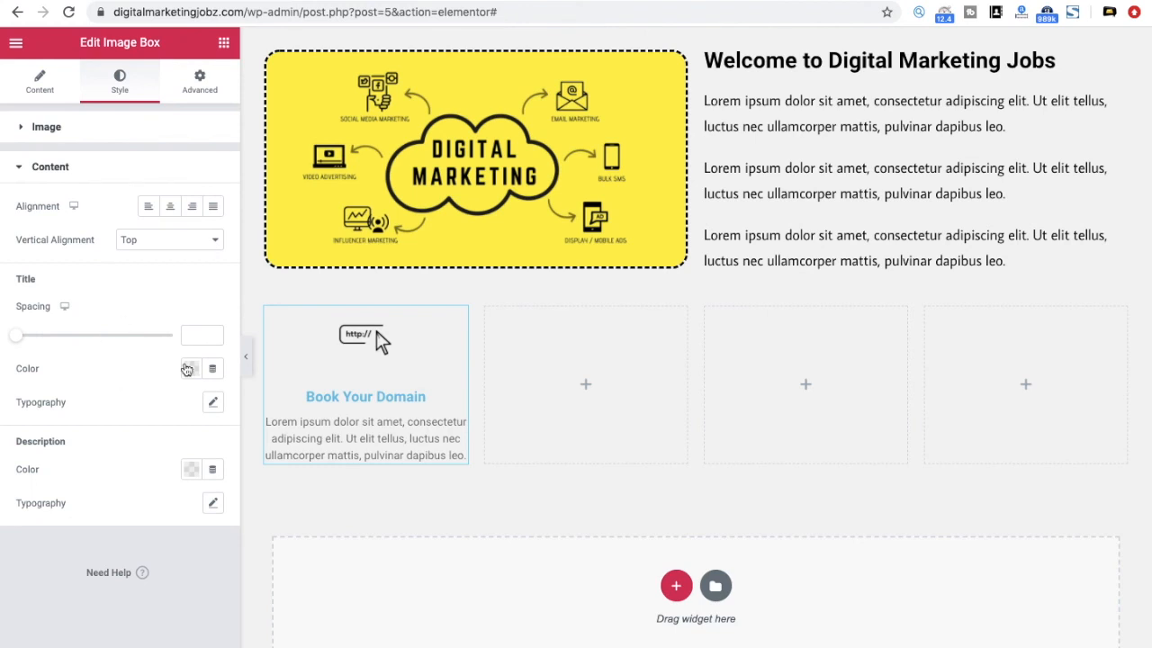
pyautogui.click(190, 368)
pyautogui.click(242, 406)
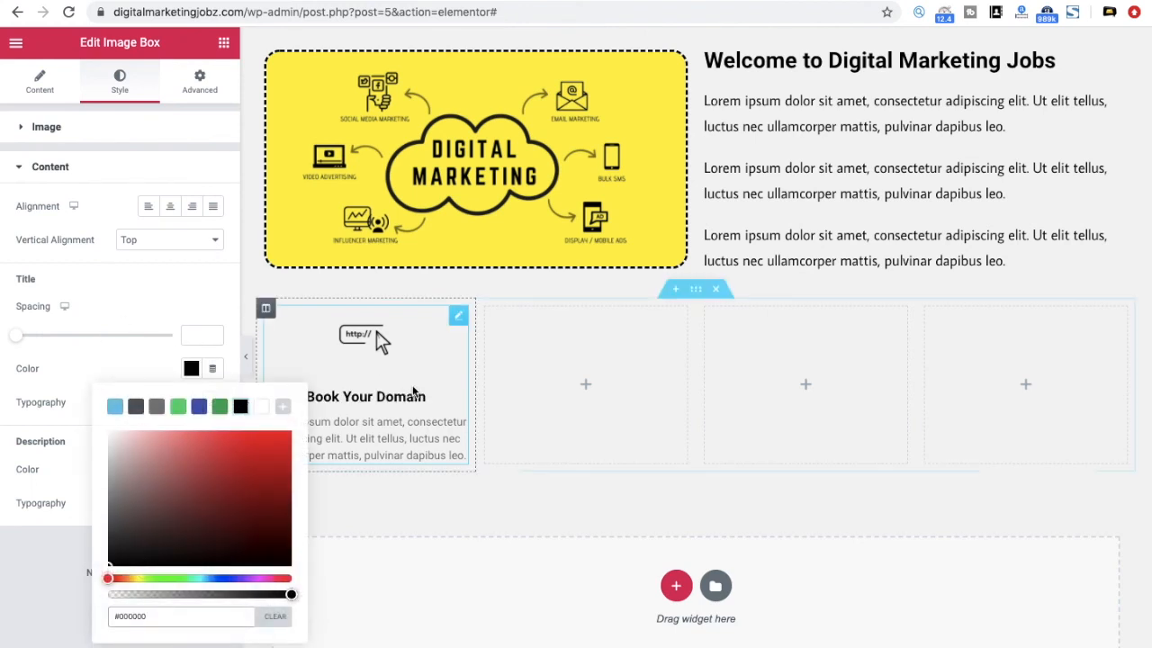
pyautogui.click(27, 610)
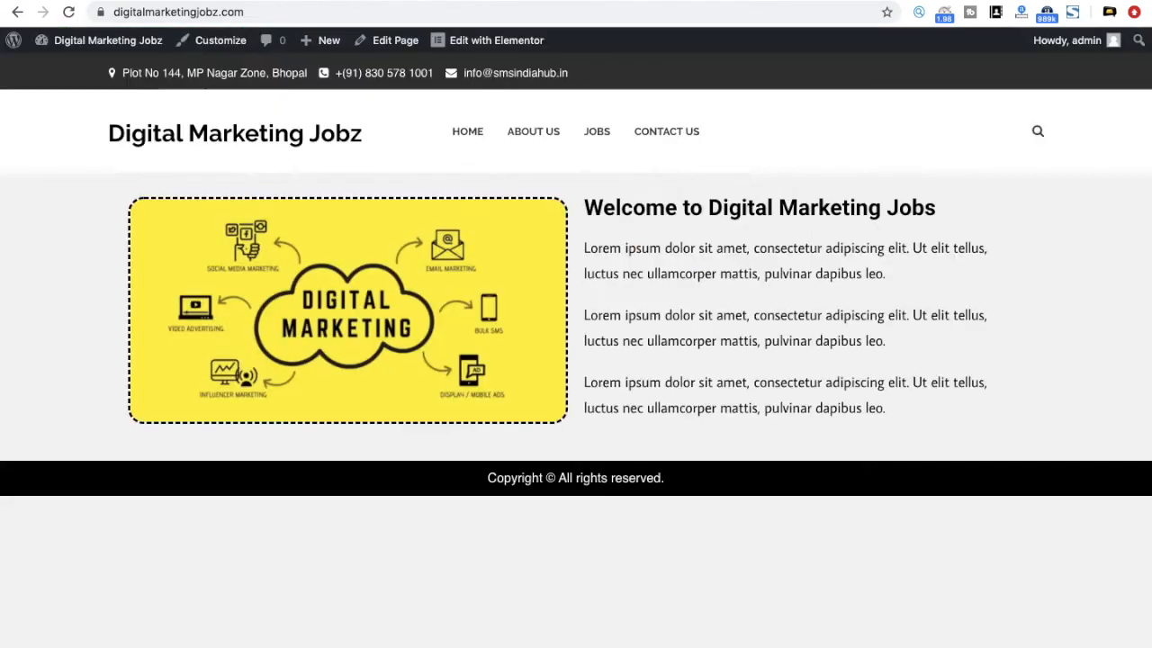
pyautogui.click(69, 11)
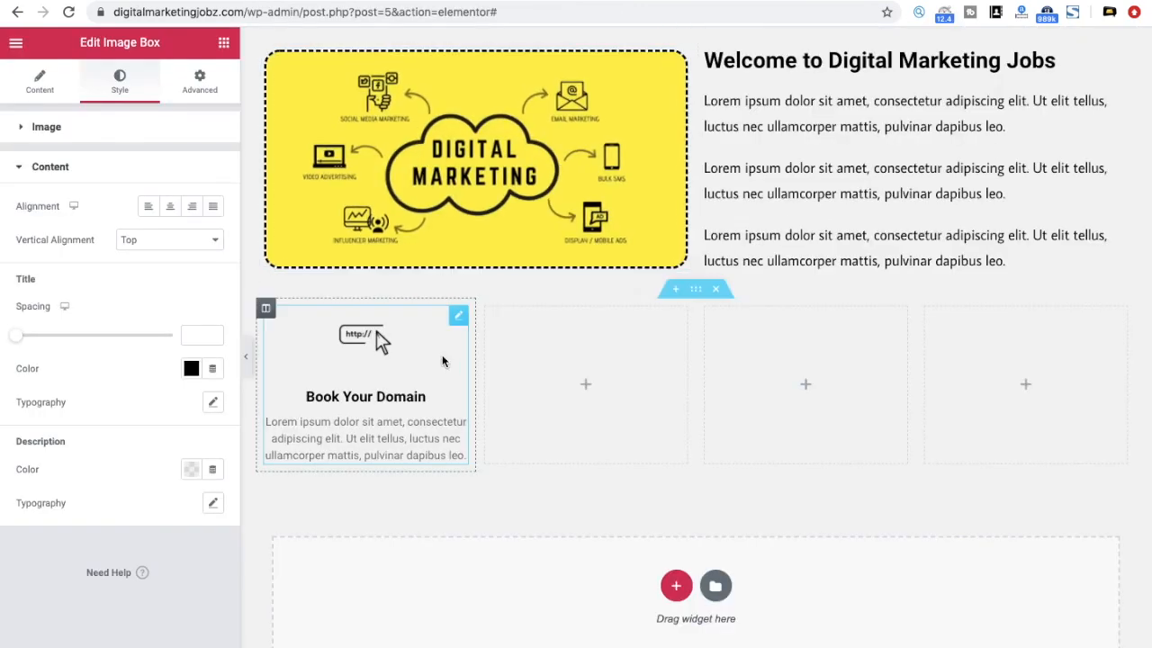
# Add an Image Box widget to the second column, beside the "Book Your Domain" box
pyautogui.click(19, 45)
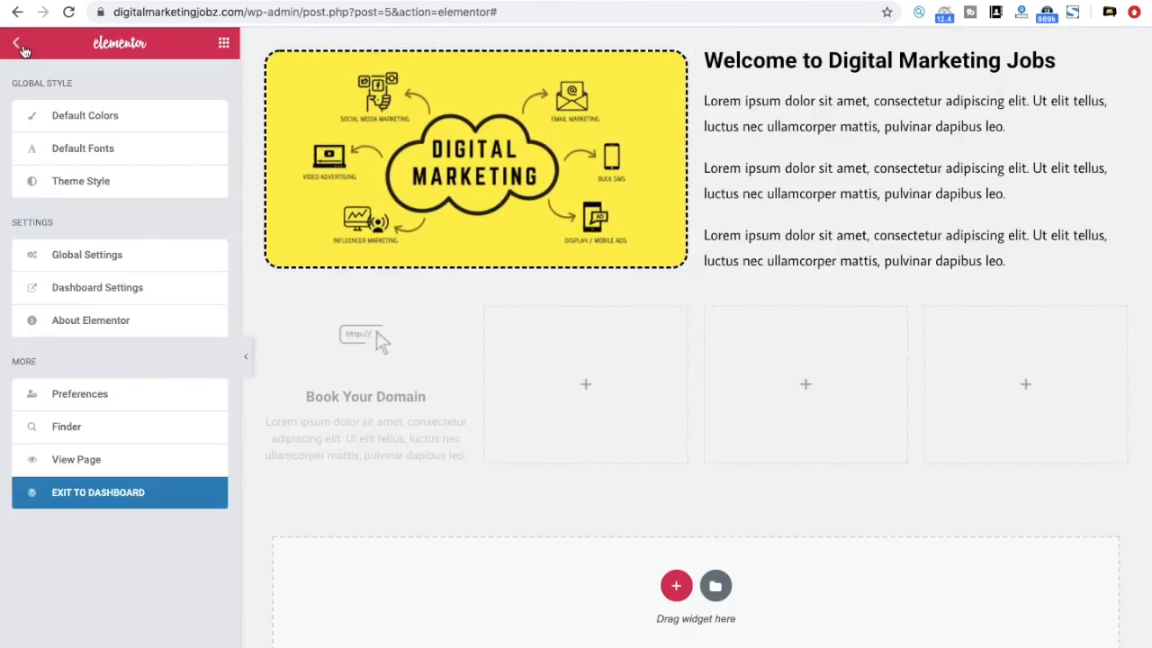
pyautogui.click(23, 50)
pyautogui.scroll(-1, 110, 432)
pyautogui.moveTo(117, 545); pyautogui.dragTo(581, 380)
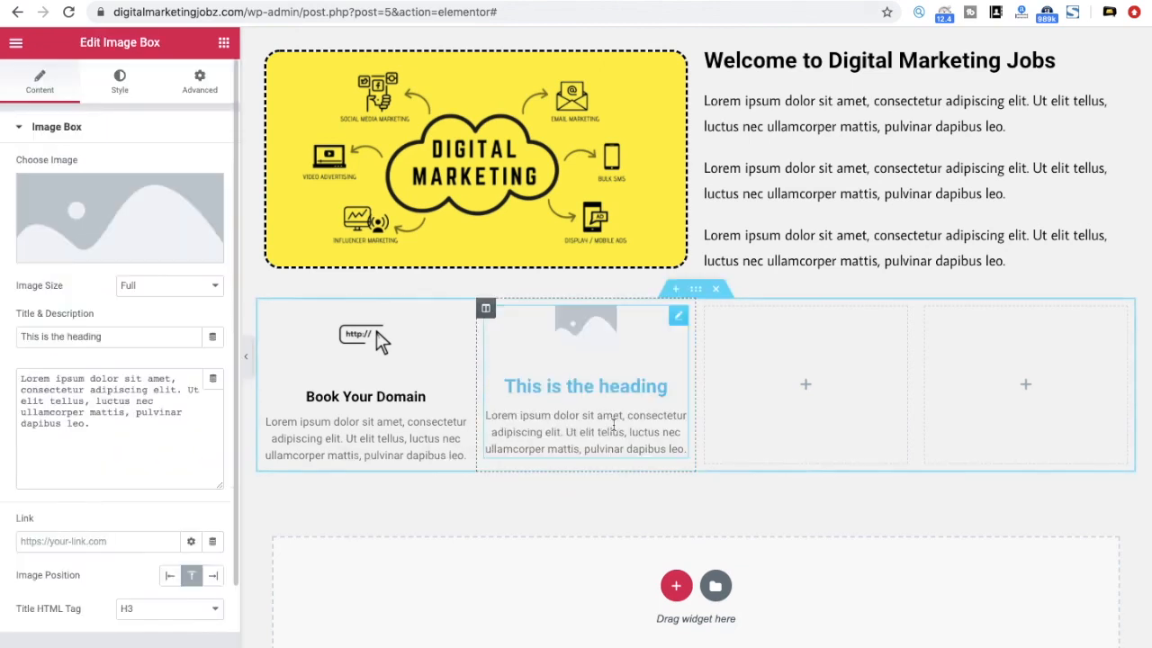
# Upload fb.png from the Downloads folder and insert it as the second image box's picture
pyautogui.click(120, 243)
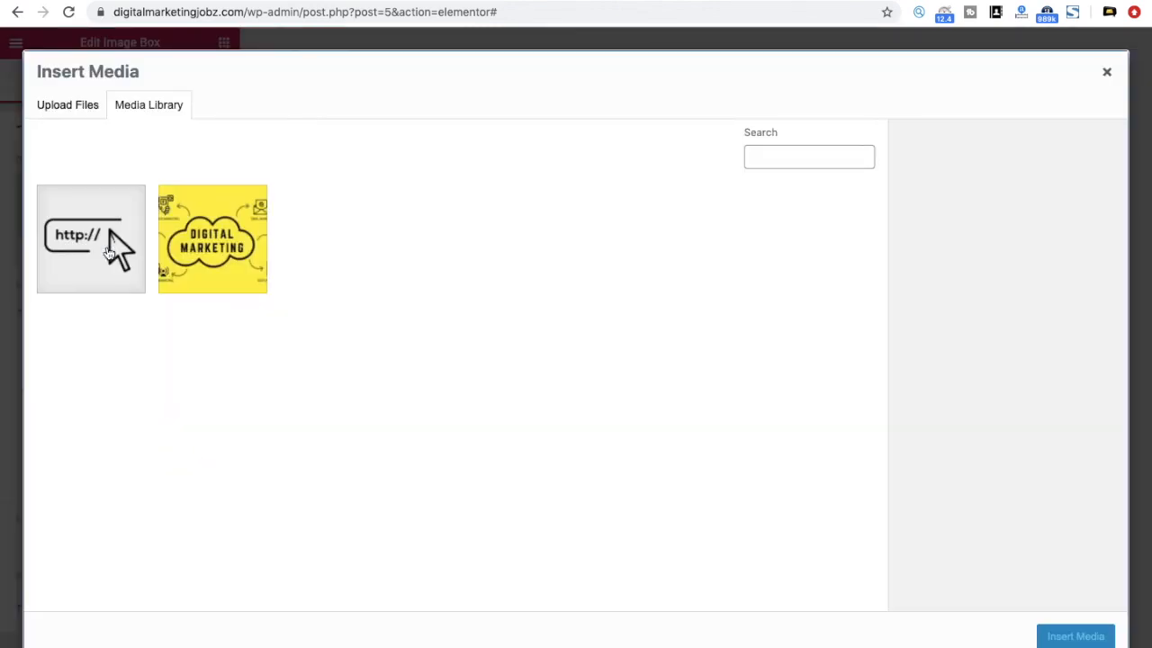
pyautogui.click(71, 108)
pyautogui.click(596, 361)
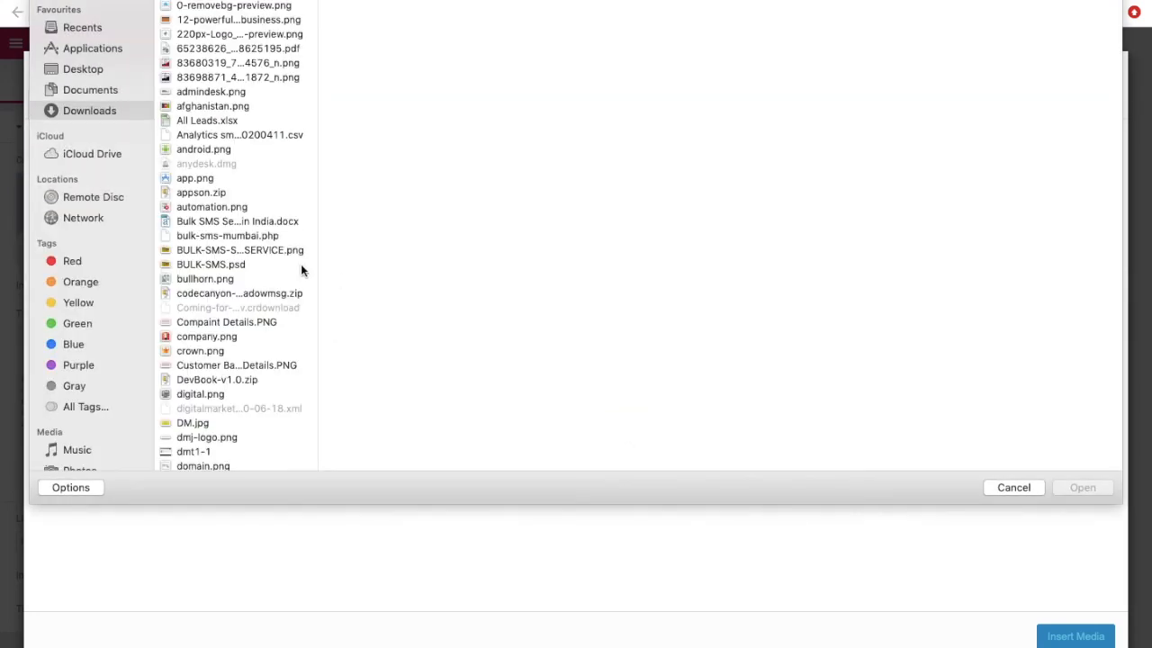
pyautogui.scroll(-10, 196, 330)
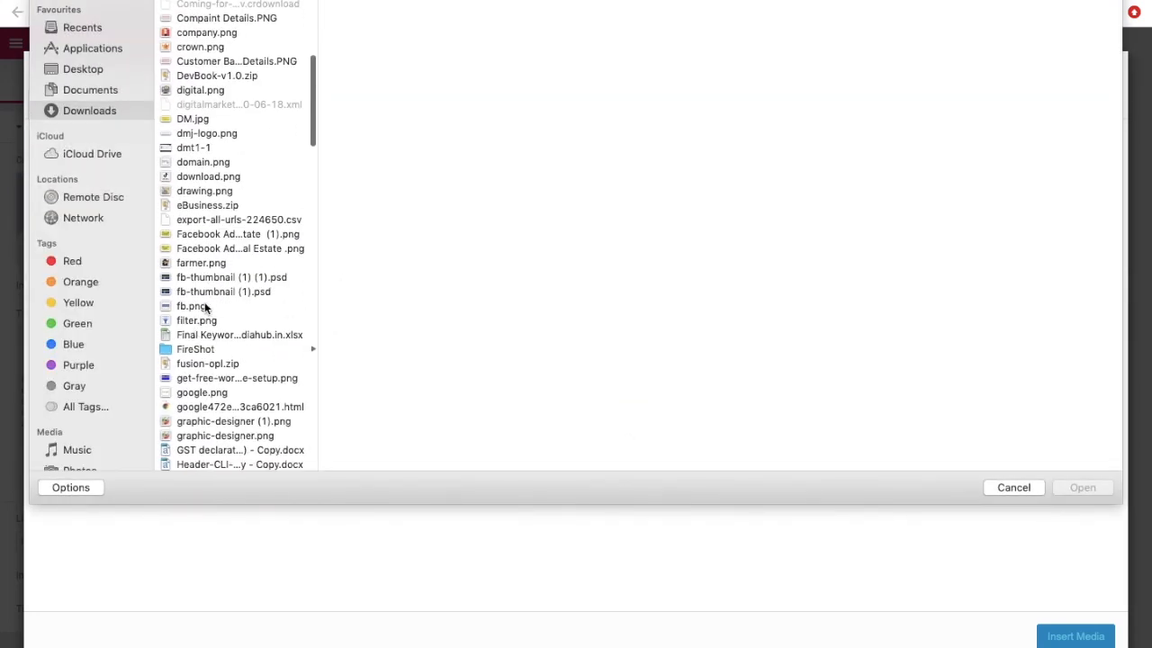
pyautogui.click(205, 308)
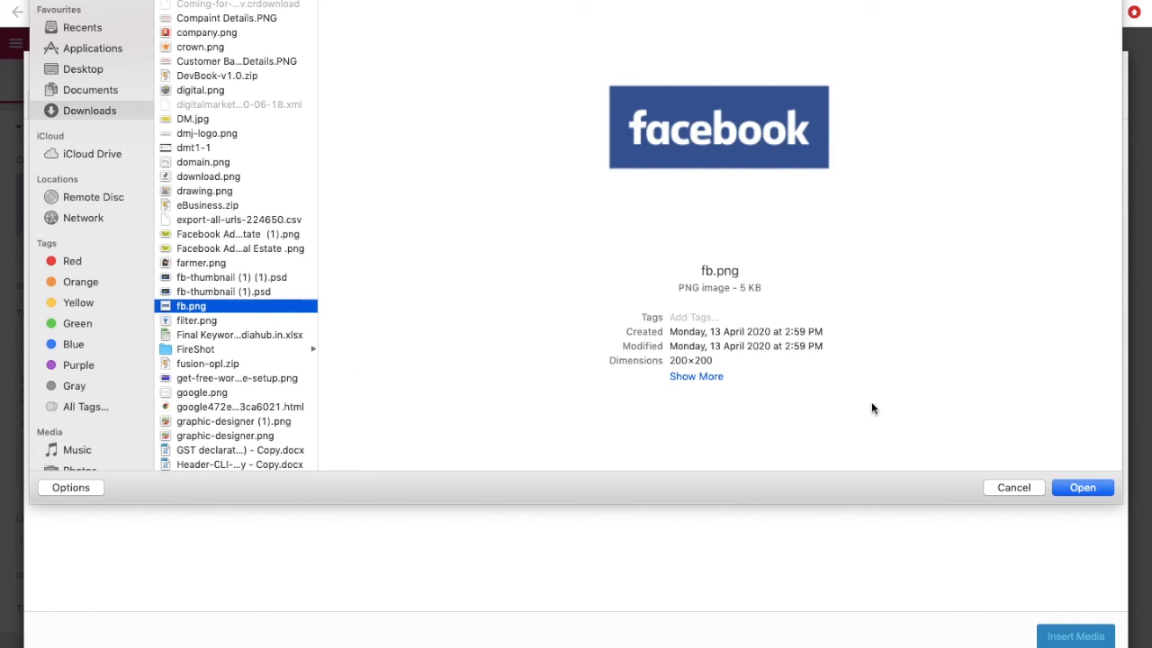
pyautogui.click(1101, 485)
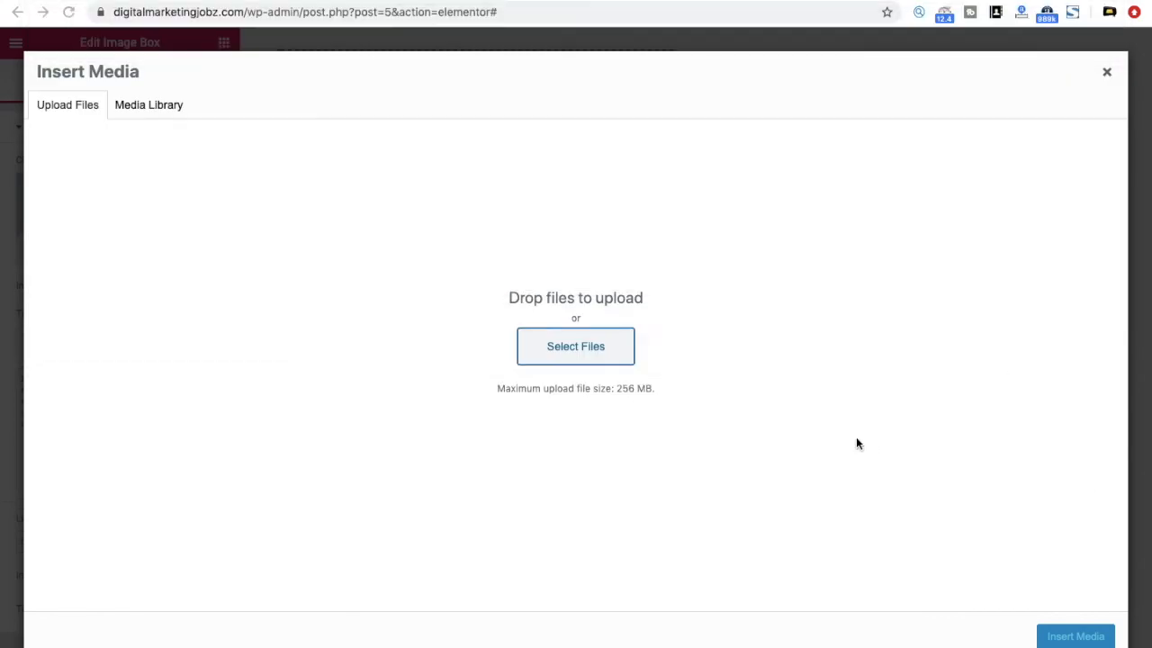
pyautogui.click(1084, 640)
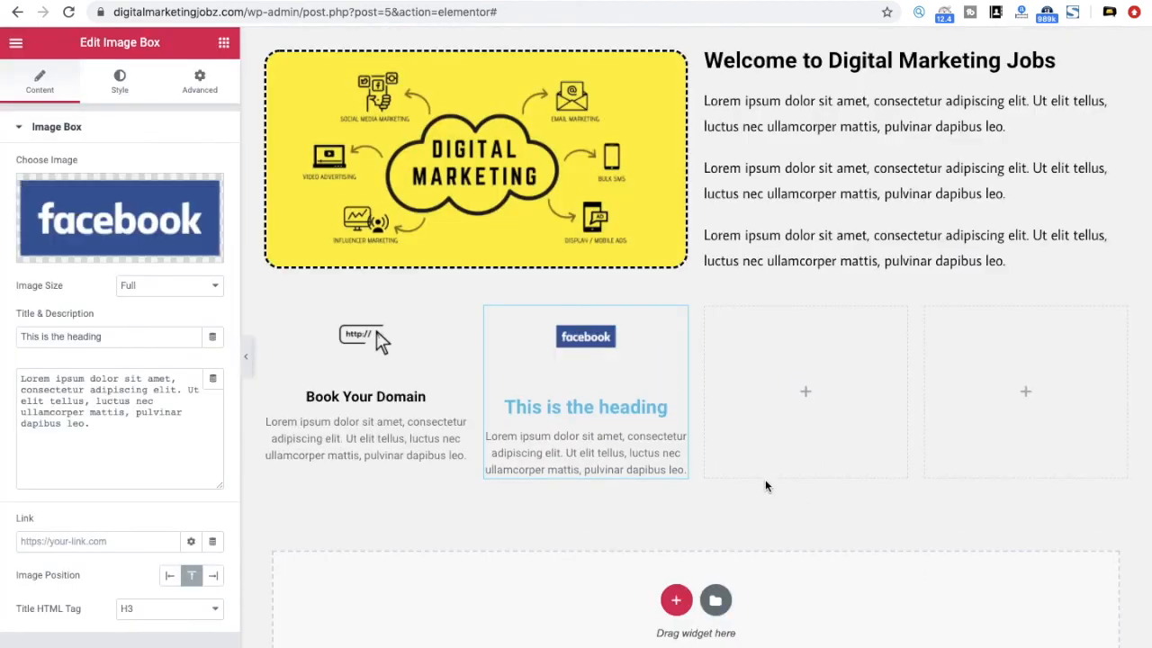
# Replace the second image box's placeholder title with "Facebook Marketing" and set its title HTML tag to H4
pyautogui.moveTo(110, 336); pyautogui.dragTo(1, 306)
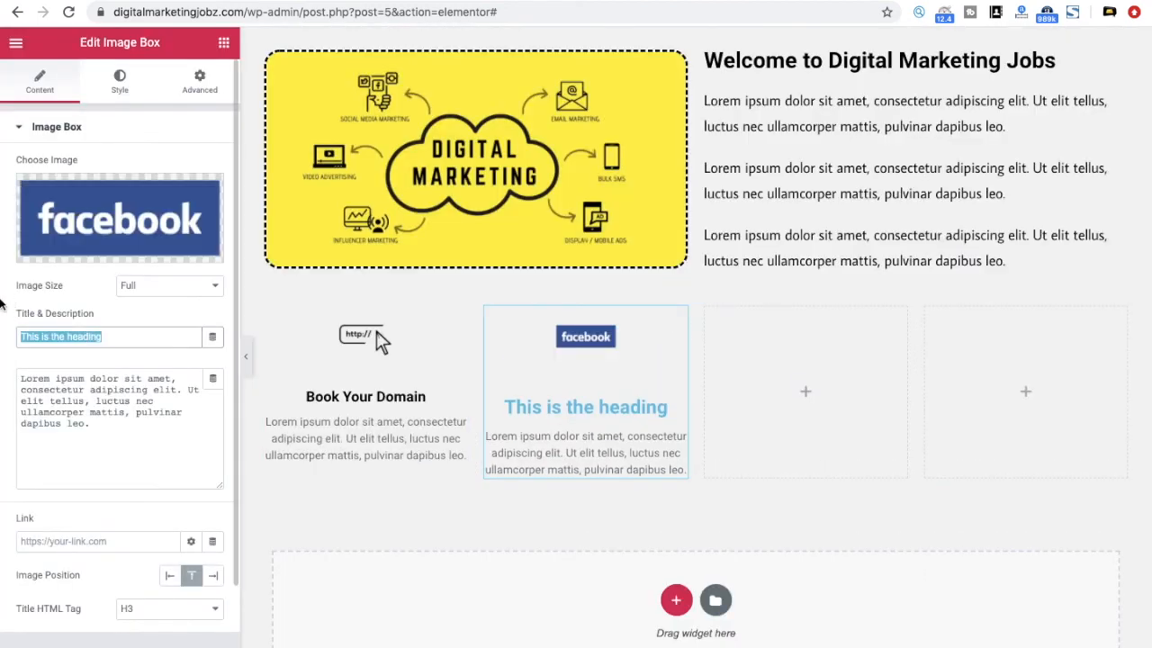
pyautogui.write('Facebok')
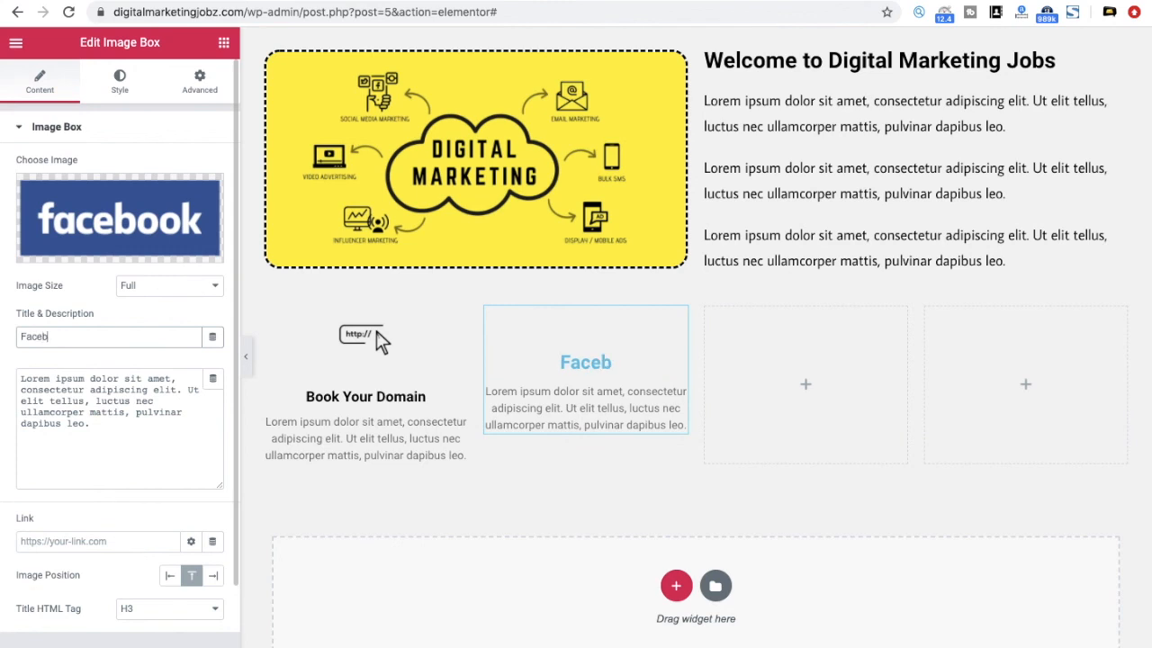
pyautogui.press('BackSpace')
pyautogui.write('ok mar')
pyautogui.press('BackSpace')
pyautogui.press('BackSpace')
pyautogui.press('BackSpace')
pyautogui.write('Marketing')
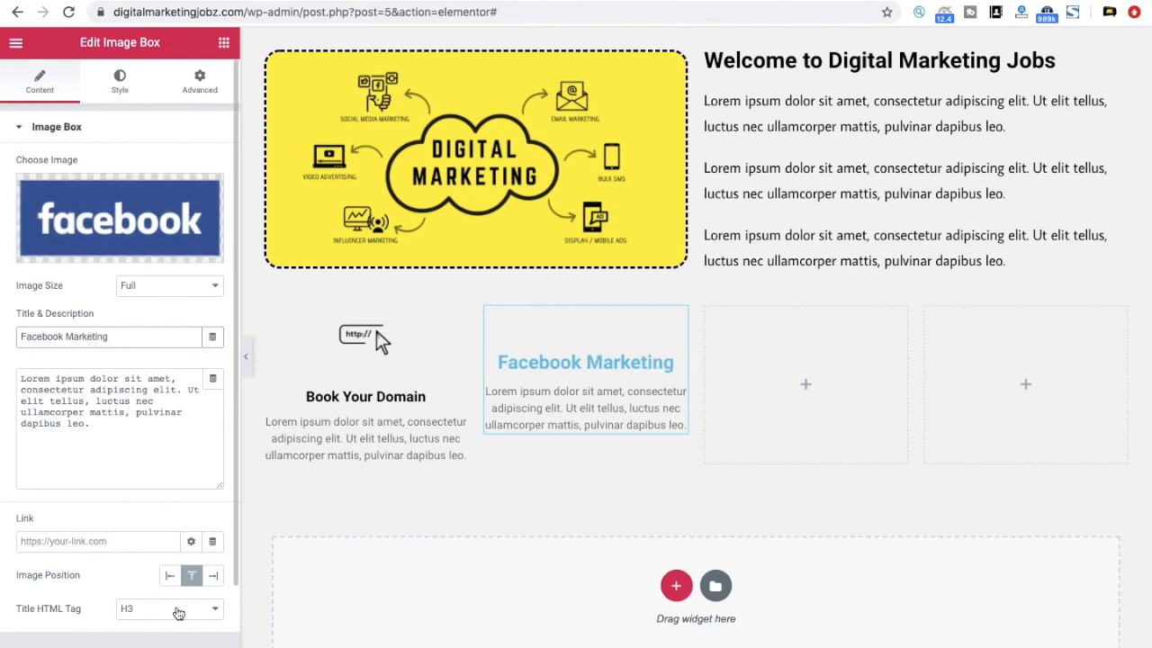
pyautogui.click(165, 615)
pyautogui.click(142, 622)
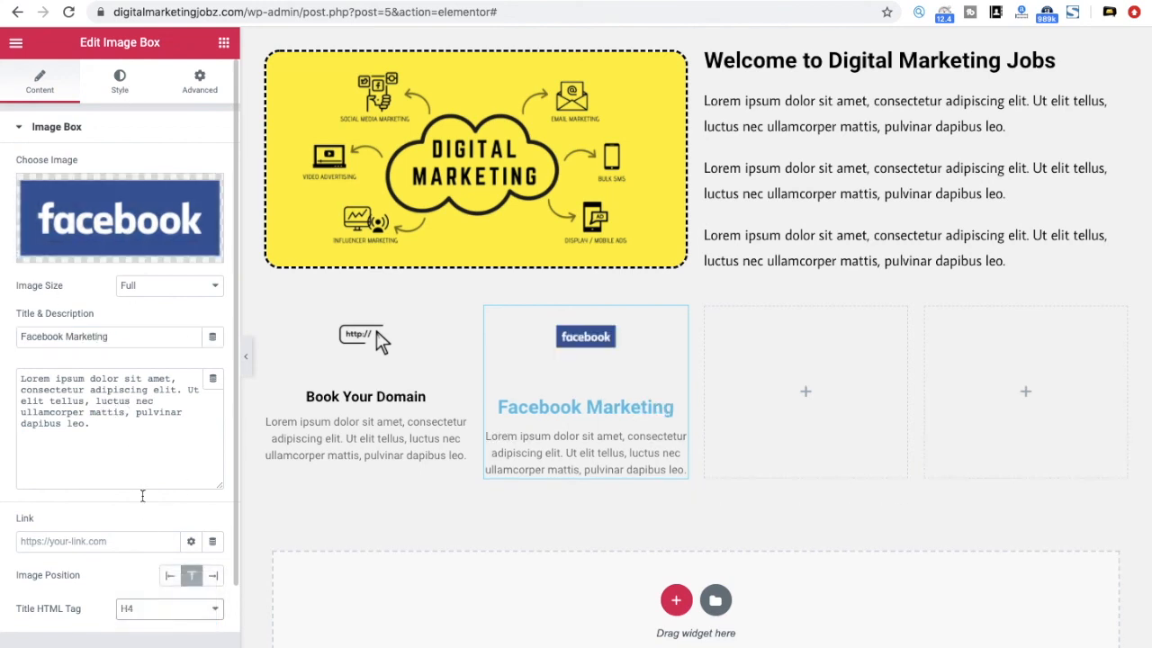
# Set the "Facebook Marketing" title colour to black (#000000) and reload the live Home page
pyautogui.click(120, 81)
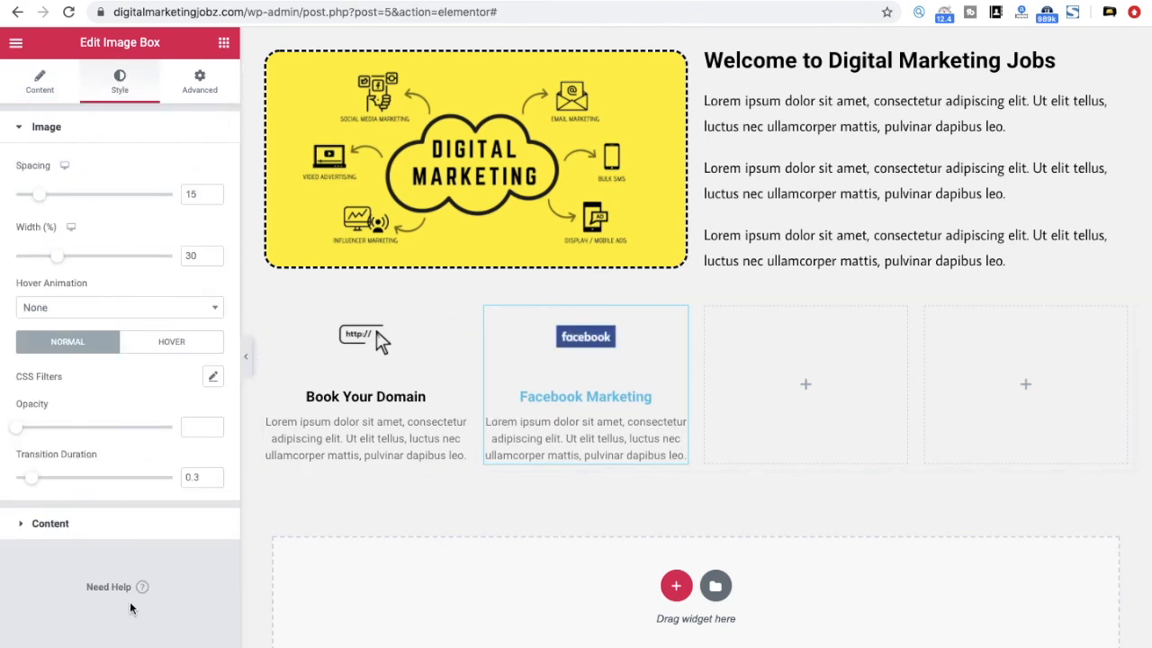
pyautogui.click(114, 536)
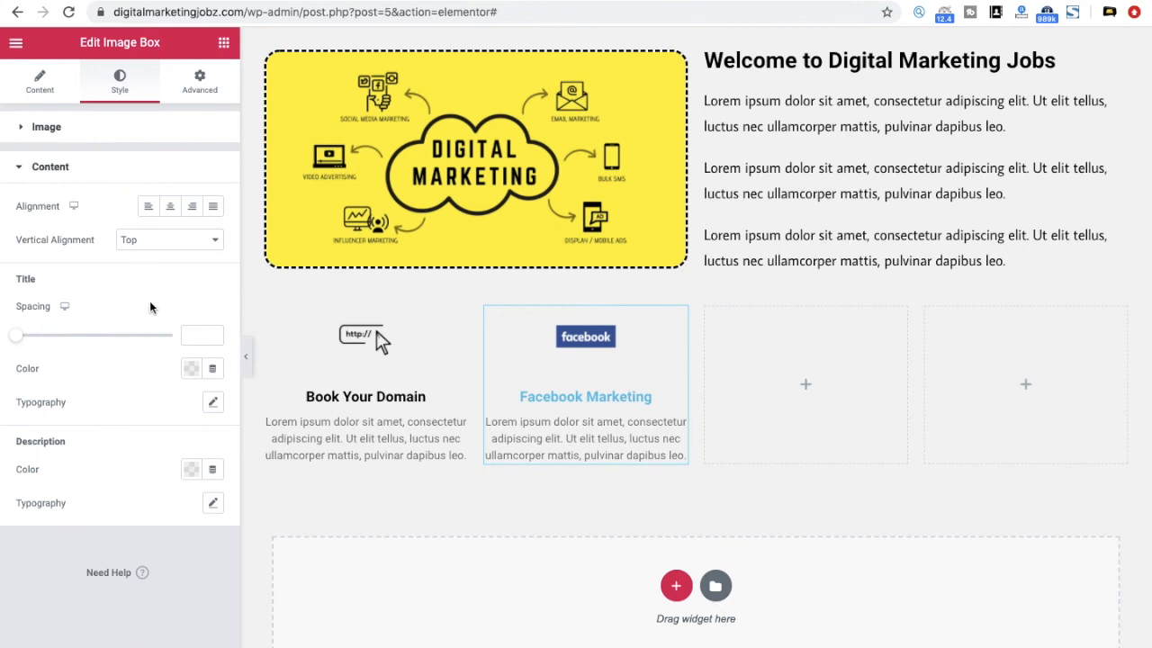
pyautogui.click(191, 368)
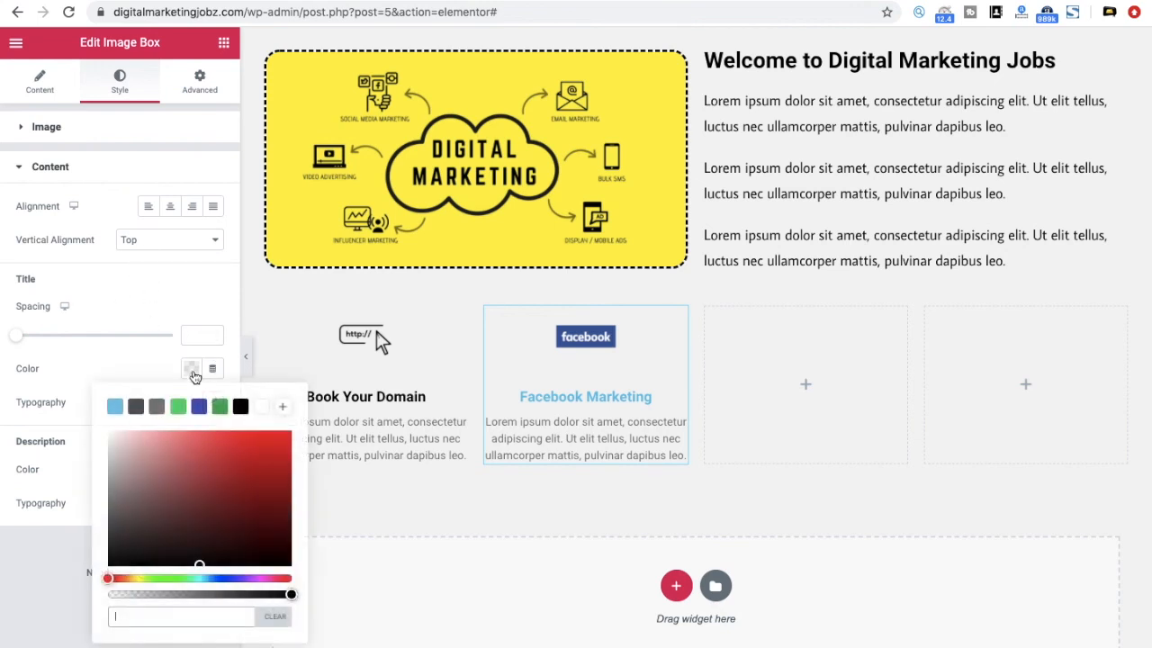
pyautogui.click(240, 407)
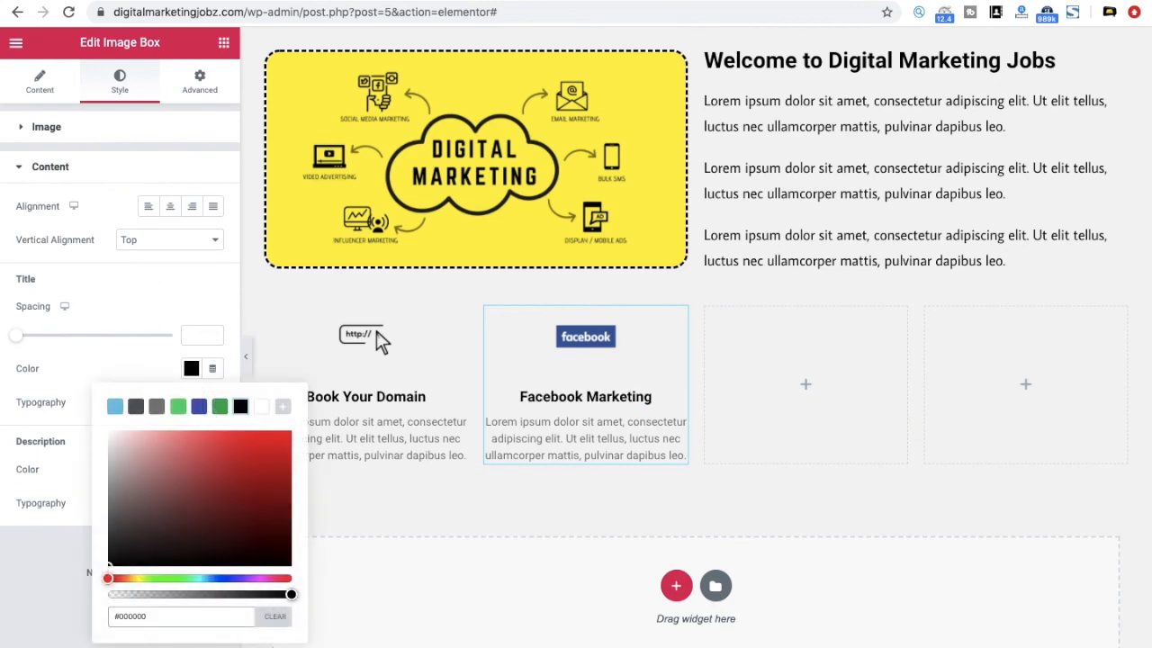
pyautogui.press('Escape')
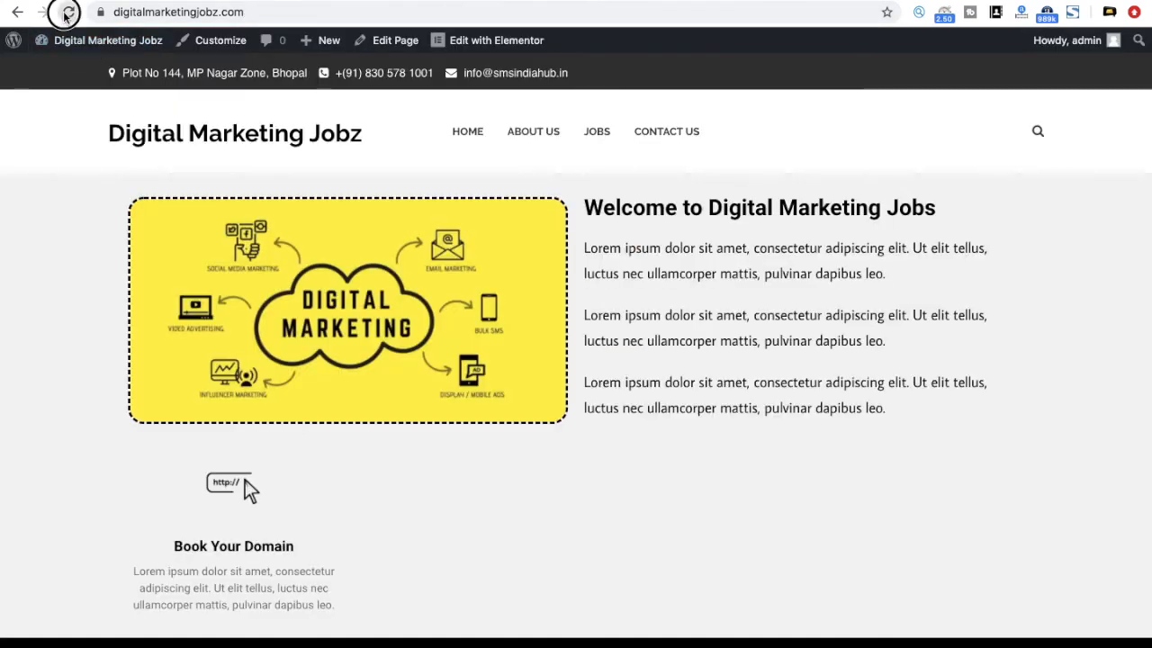
pyautogui.click(68, 11)
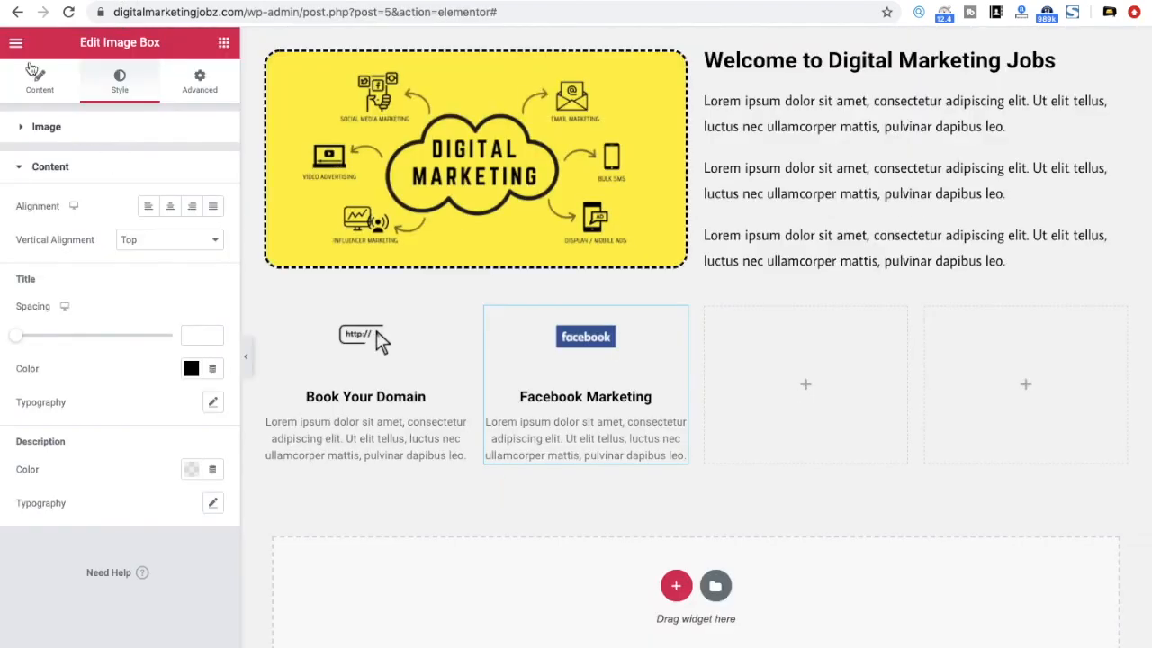
# Add an Image Box widget to the third column, beside the "Facebook Marketing" box
pyautogui.click(18, 43)
pyautogui.click(19, 43)
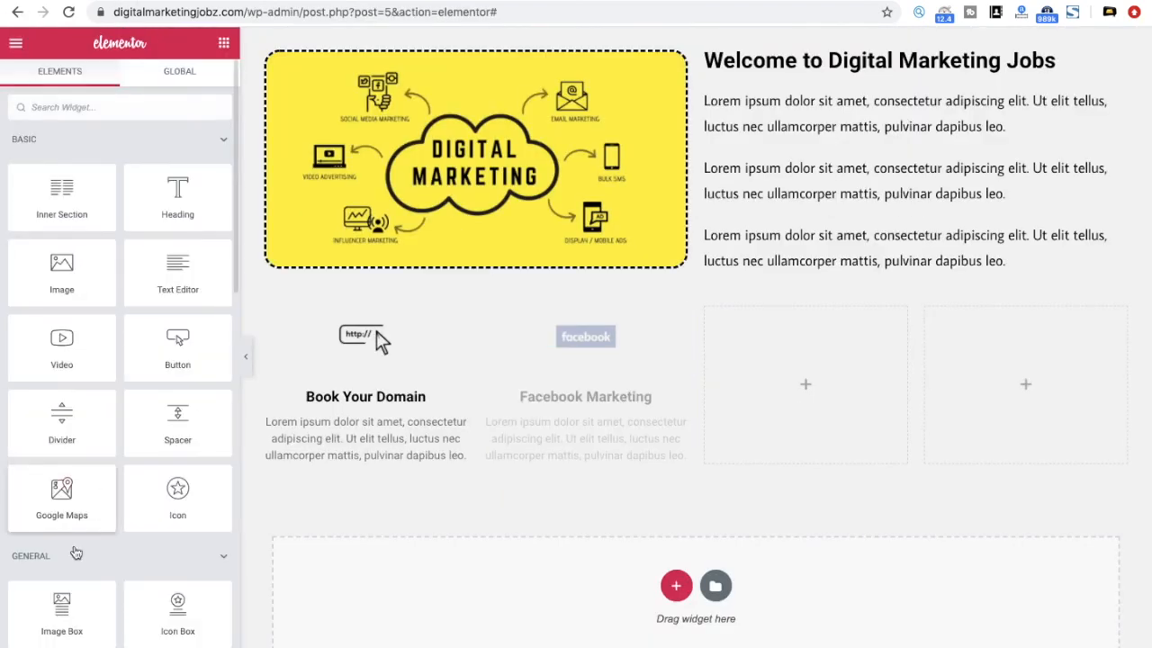
pyautogui.moveTo(62, 608); pyautogui.dragTo(808, 362)
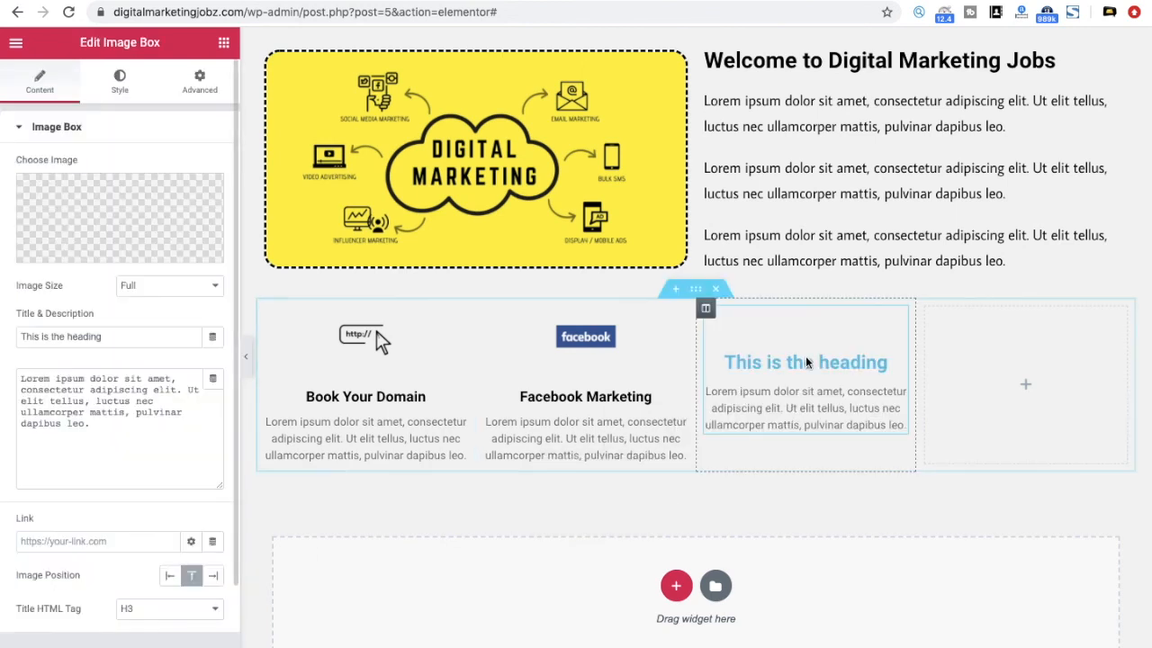
# Try to upload the Instagram logo PNG from the Downloads folder as the third image box's picture
pyautogui.click(99, 256)
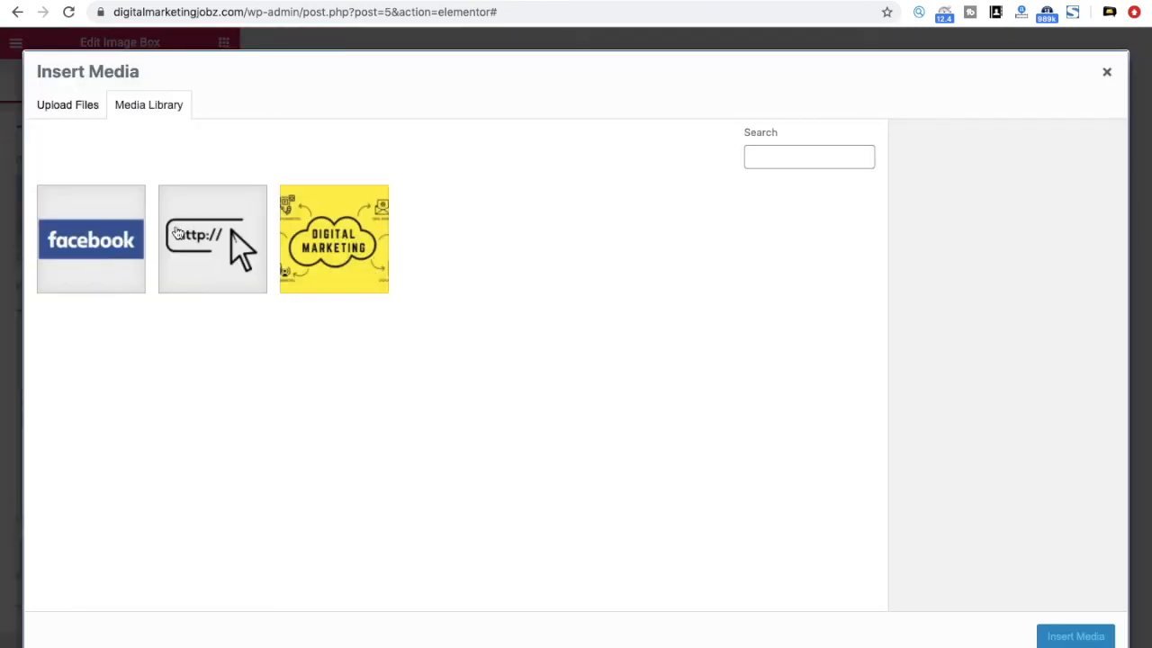
pyautogui.click(83, 105)
pyautogui.click(576, 350)
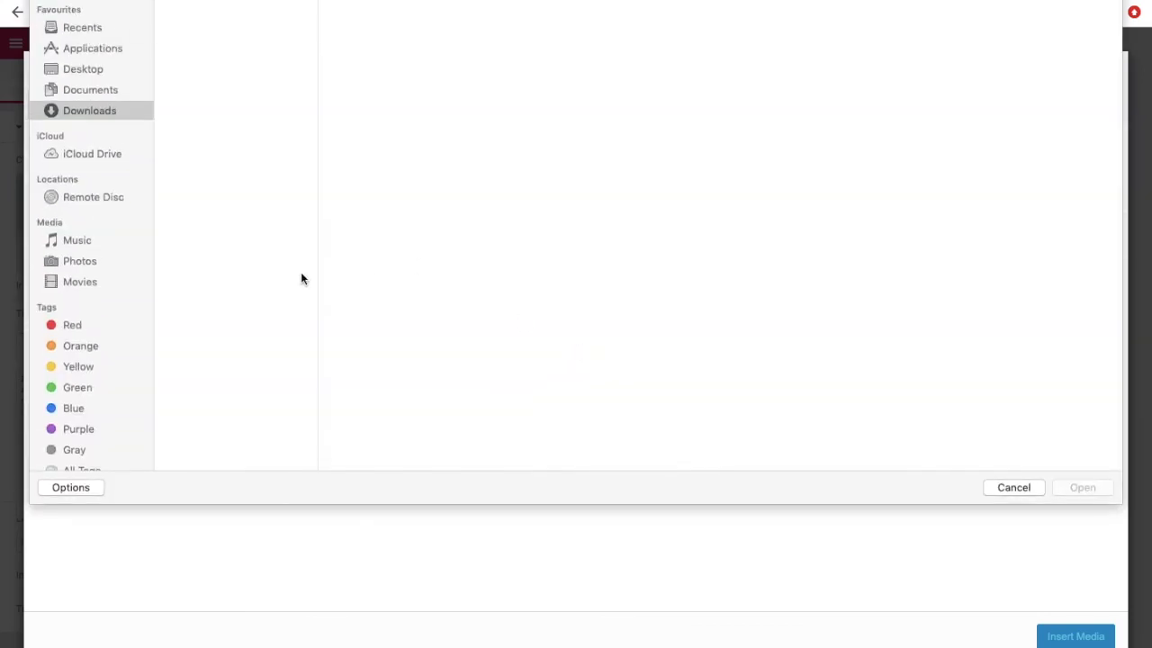
pyautogui.scroll(-10, 241, 311)
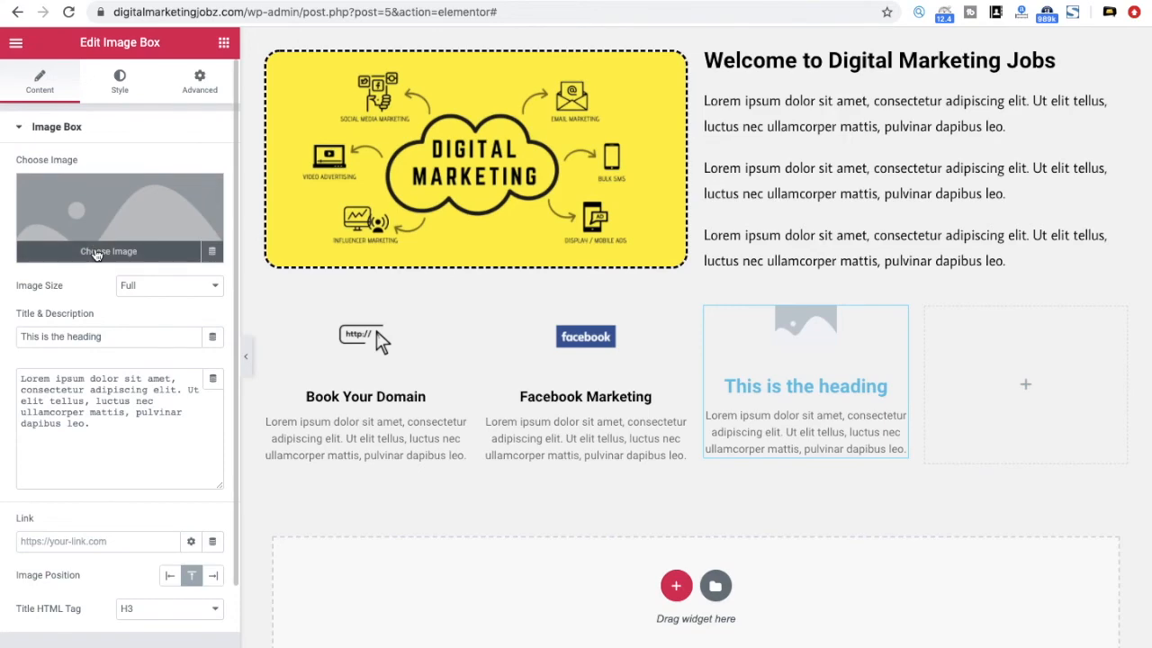
# Upload the YouTube logo yt_1200-vflhSIVnY.png and insert it as the third image box's picture
pyautogui.click(97, 253)
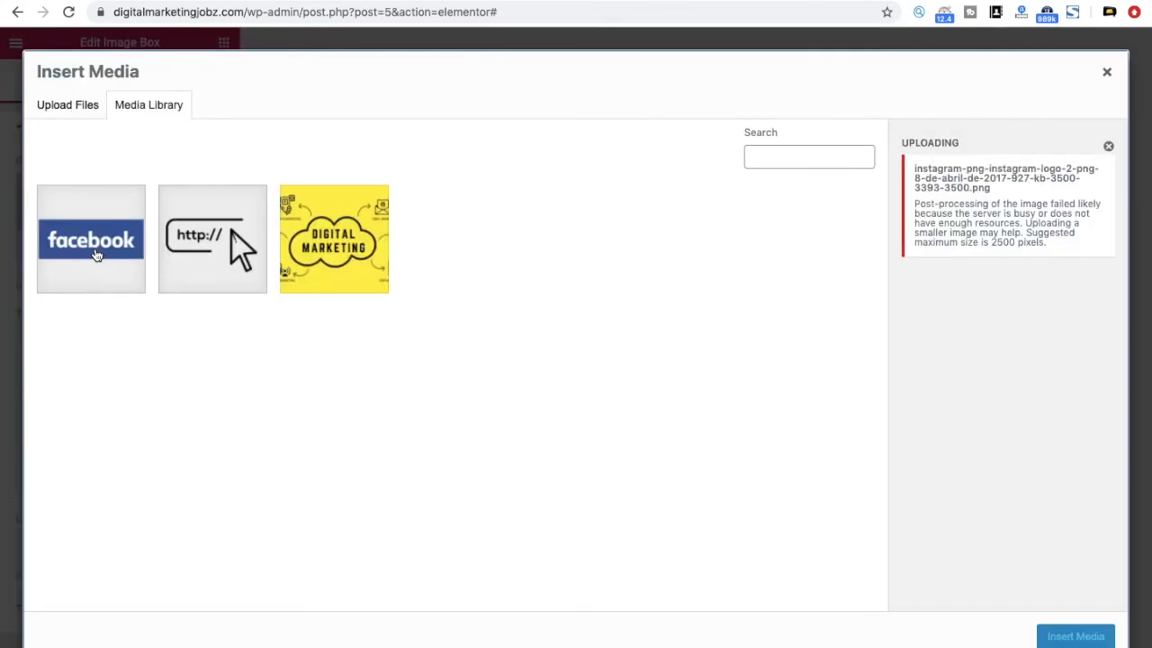
pyautogui.click(61, 105)
pyautogui.click(607, 360)
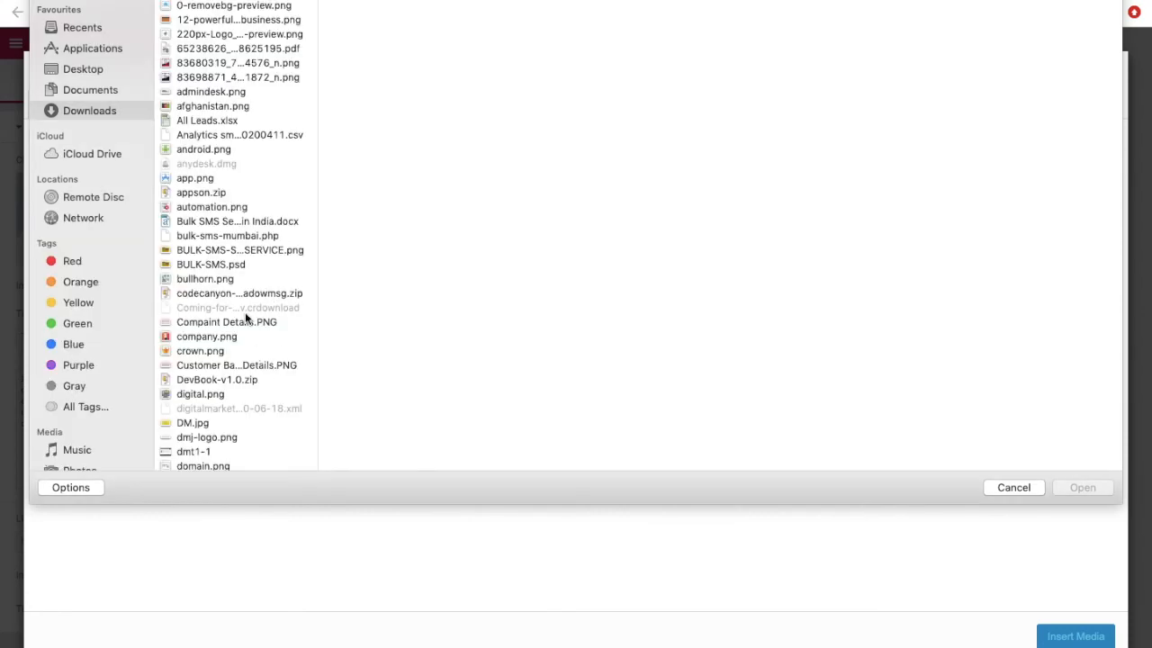
pyautogui.scroll(-20, 245, 317)
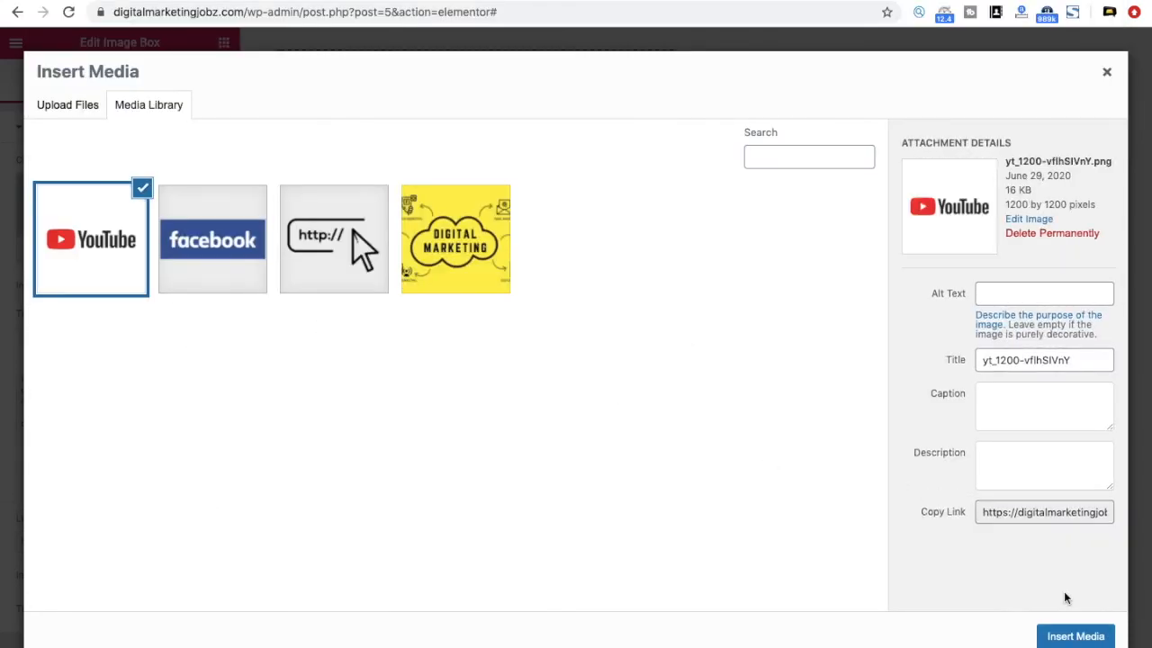
pyautogui.click(1080, 635)
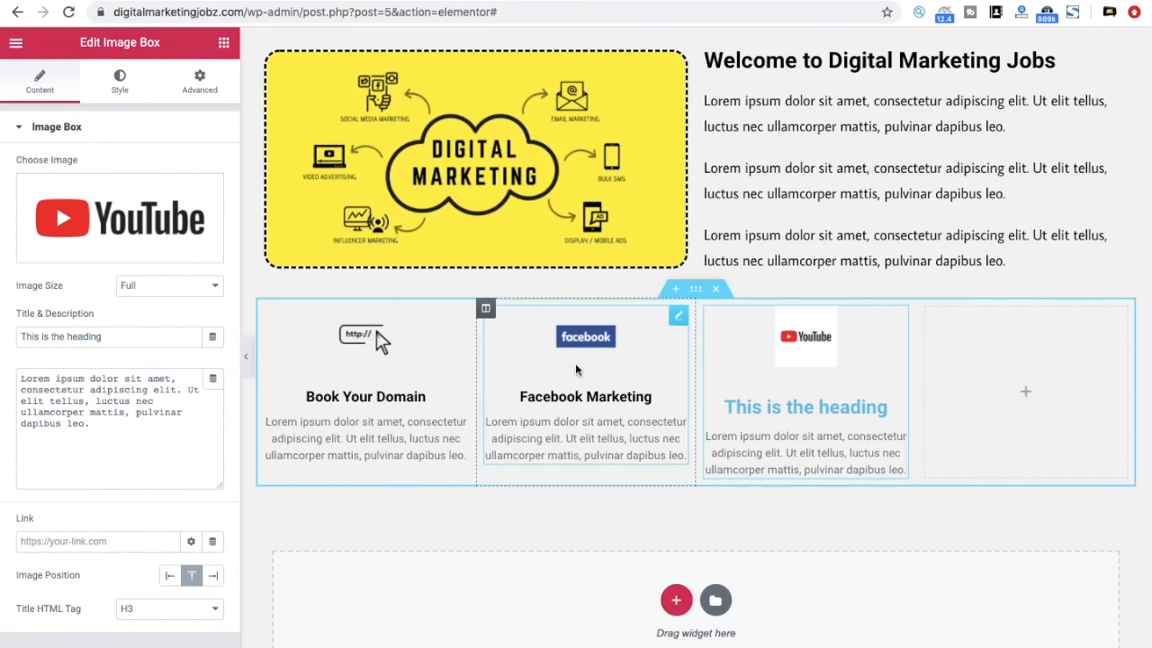
# Replace the third image box's placeholder title with "YouTube Promotion" and set its title HTML tag to H4
pyautogui.moveTo(124, 337); pyautogui.dragTo(2, 337)
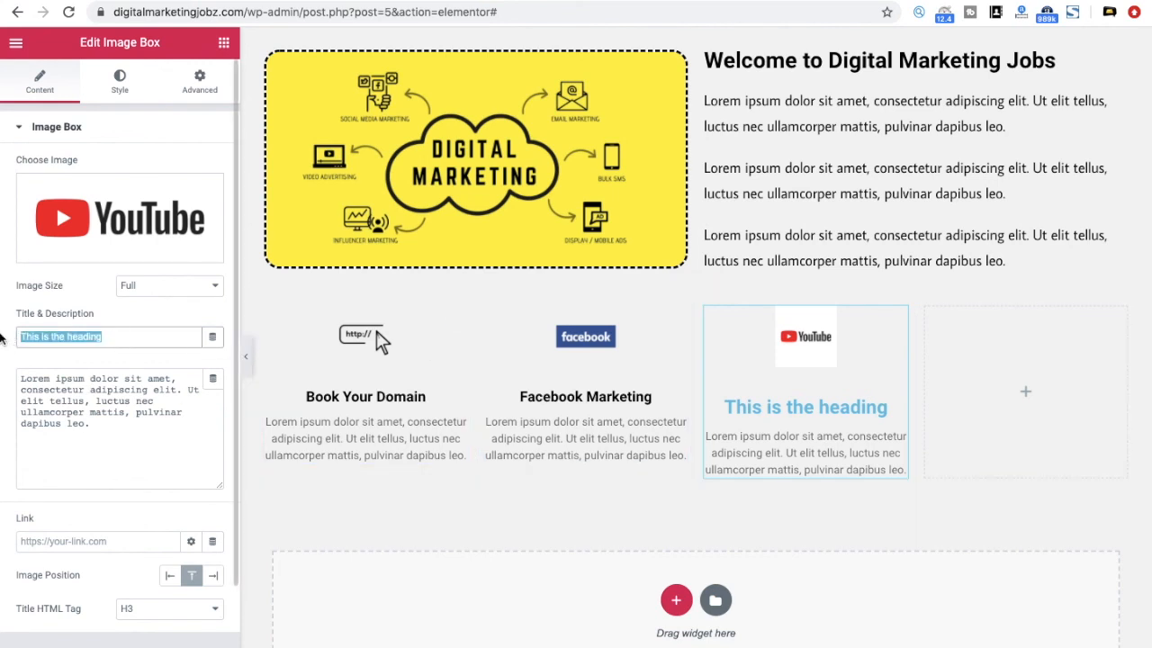
pyautogui.press('BackSpace')
pyautogui.write('You')
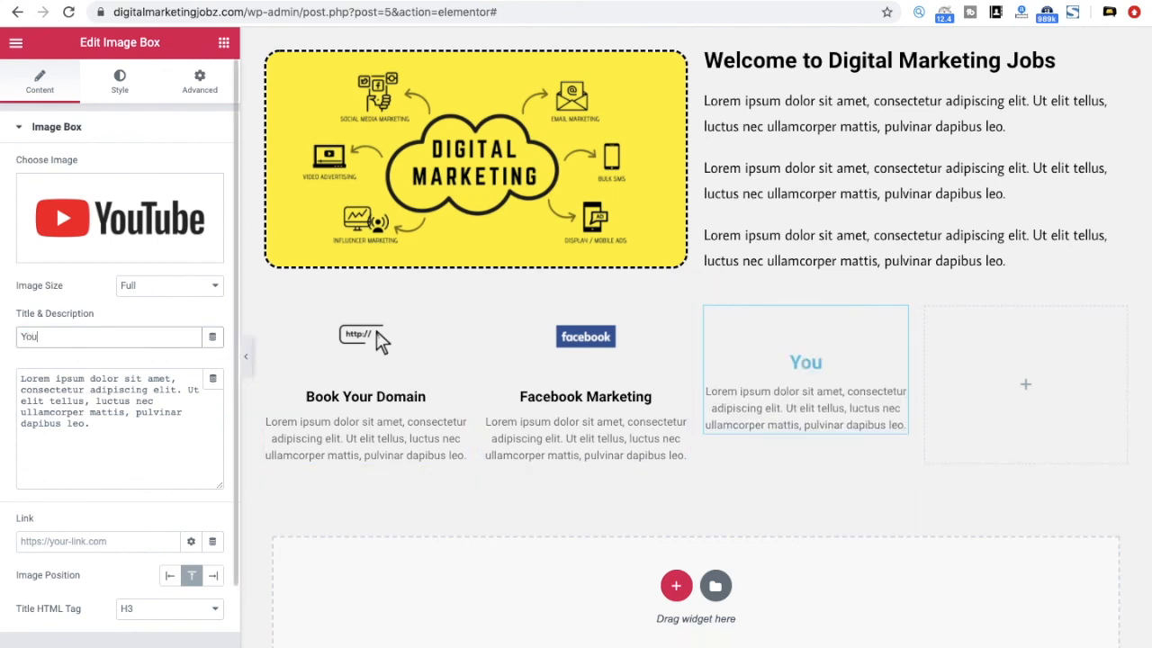
pyautogui.write('Tube Pr')
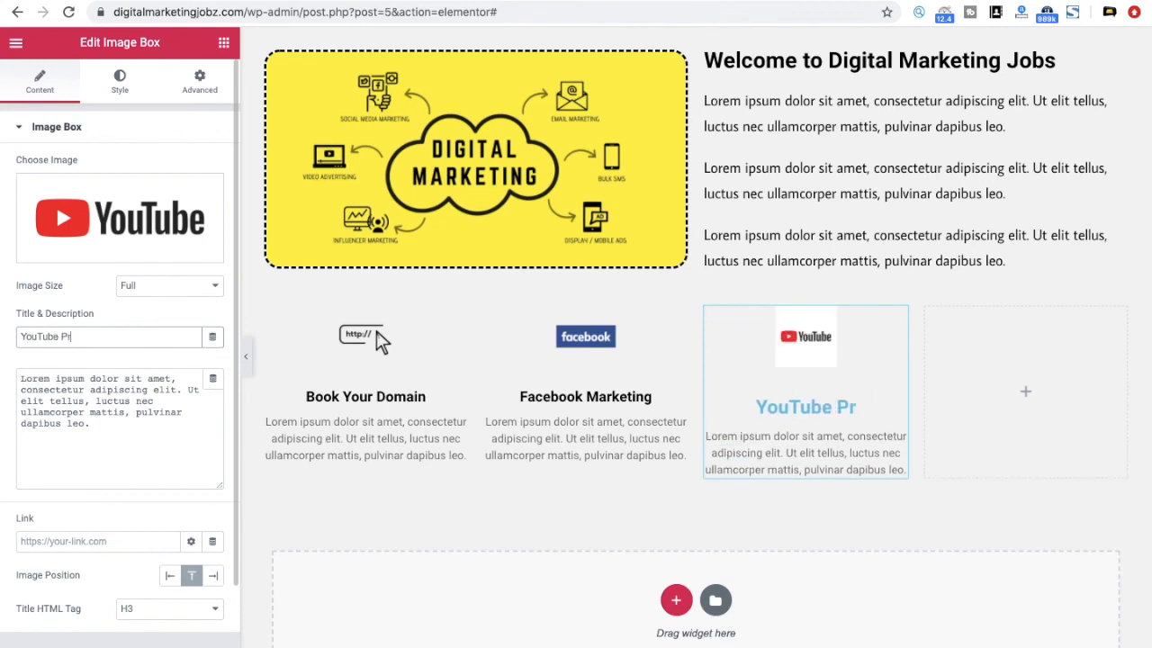
pyautogui.write('omotion')
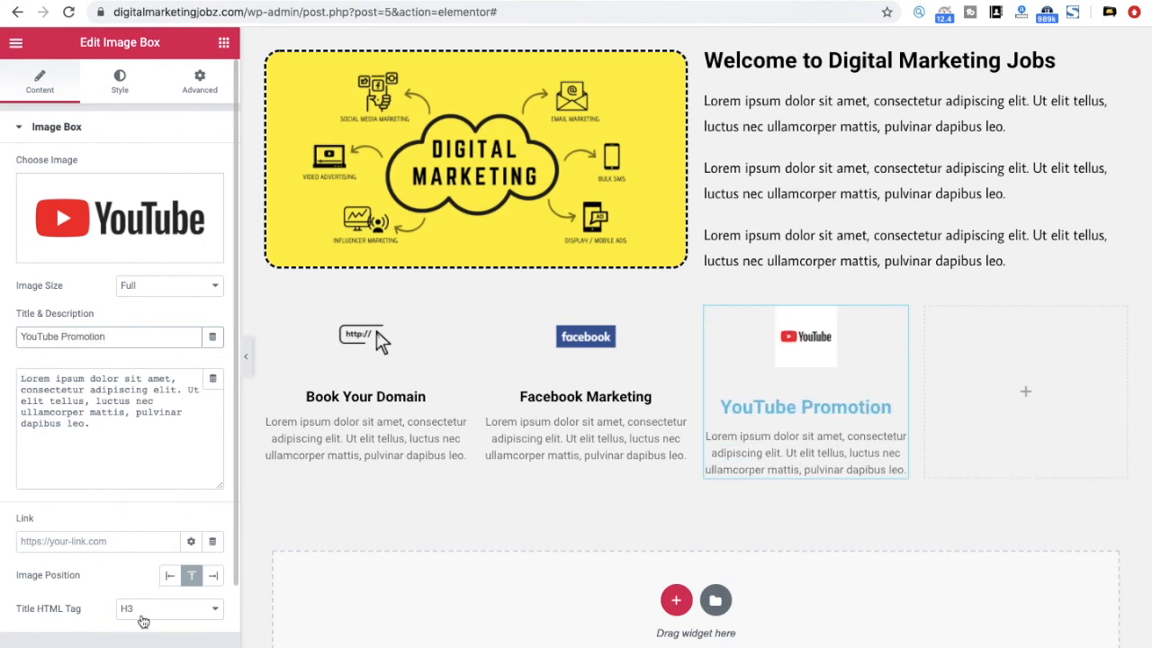
pyautogui.click(141, 612)
pyautogui.click(133, 623)
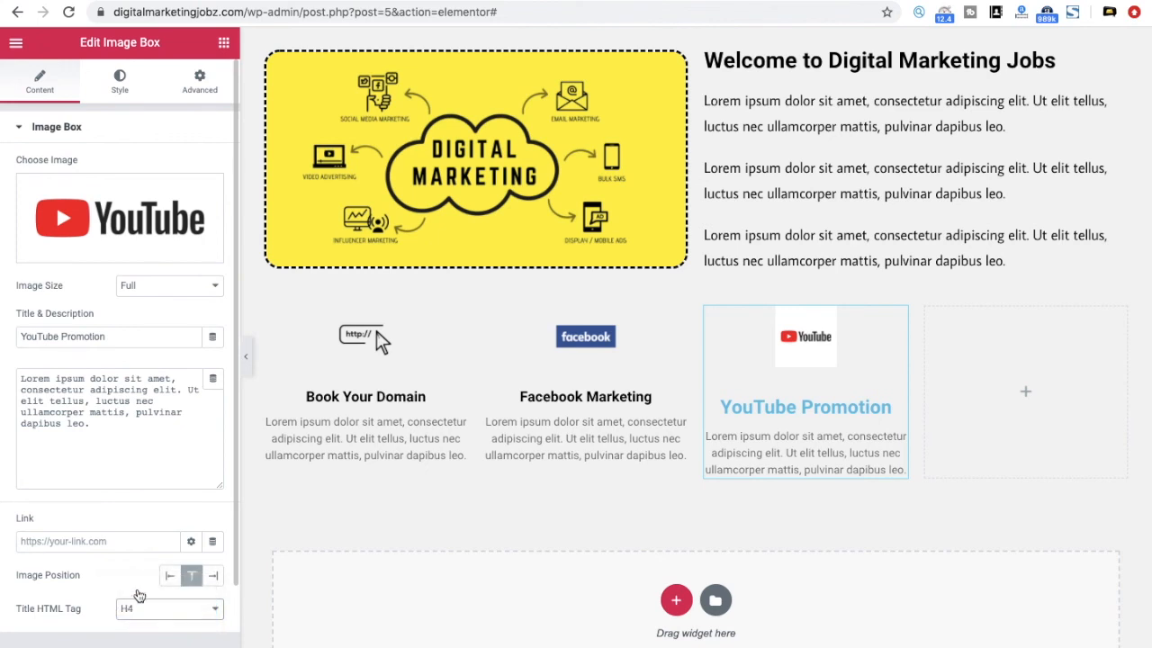
# Set the "YouTube Promotion" title colour to black and reload the live Home page to check the third image box
pyautogui.click(122, 75)
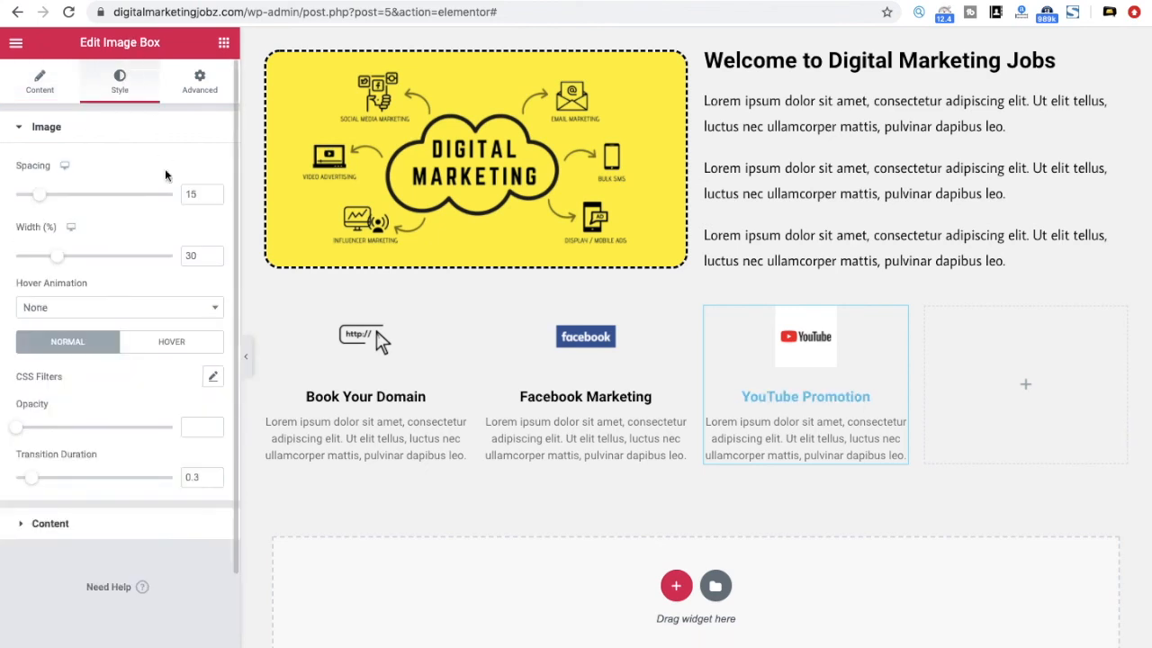
pyautogui.click(90, 527)
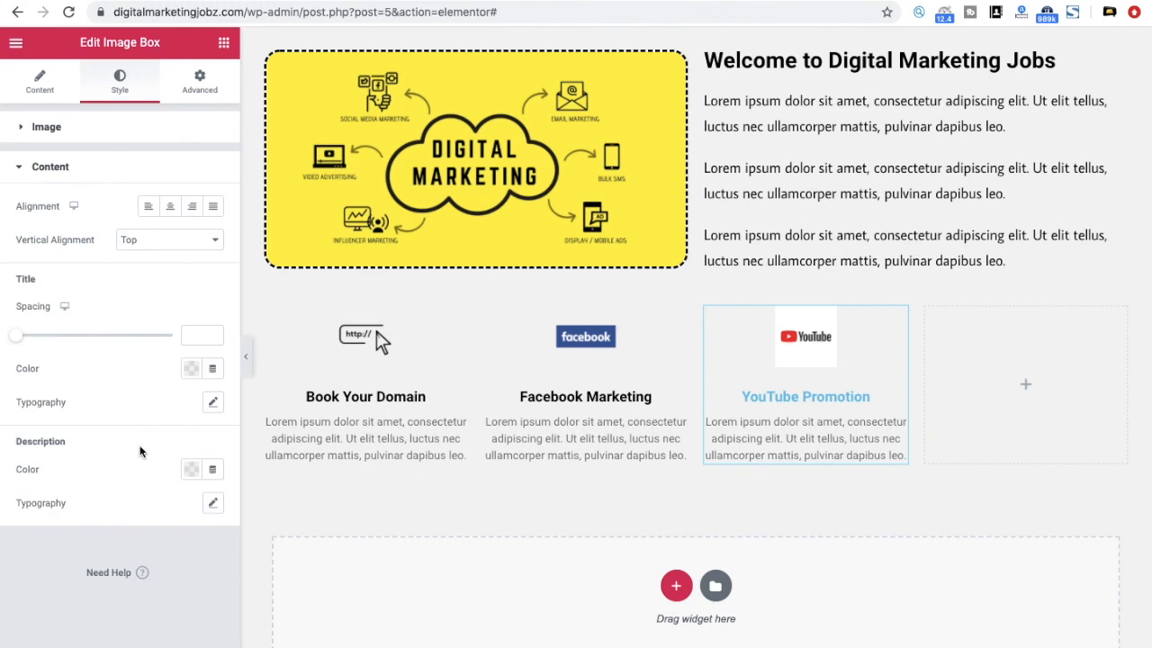
pyautogui.click(192, 369)
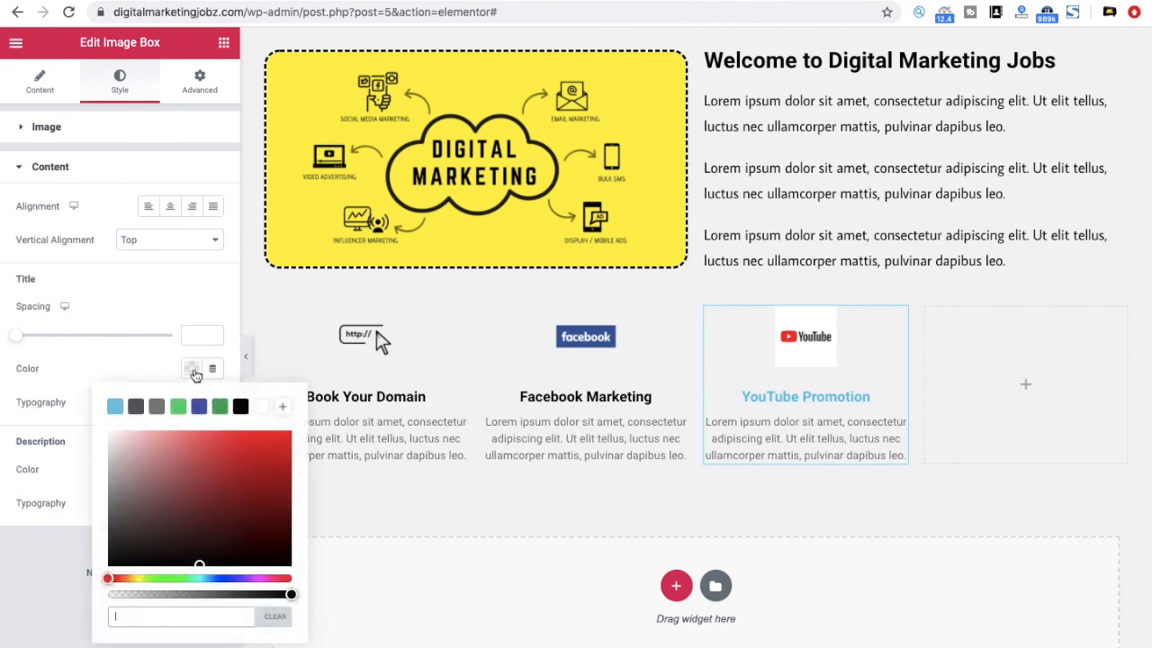
pyautogui.click(240, 413)
pyautogui.click(50, 574)
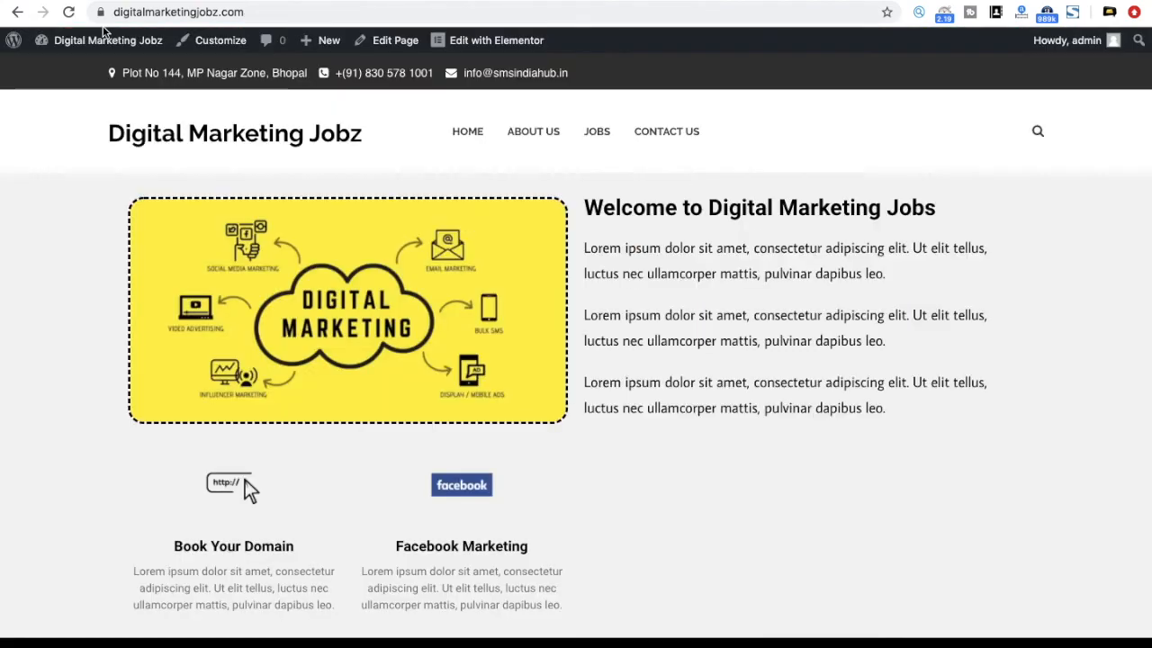
pyautogui.click(63, 12)
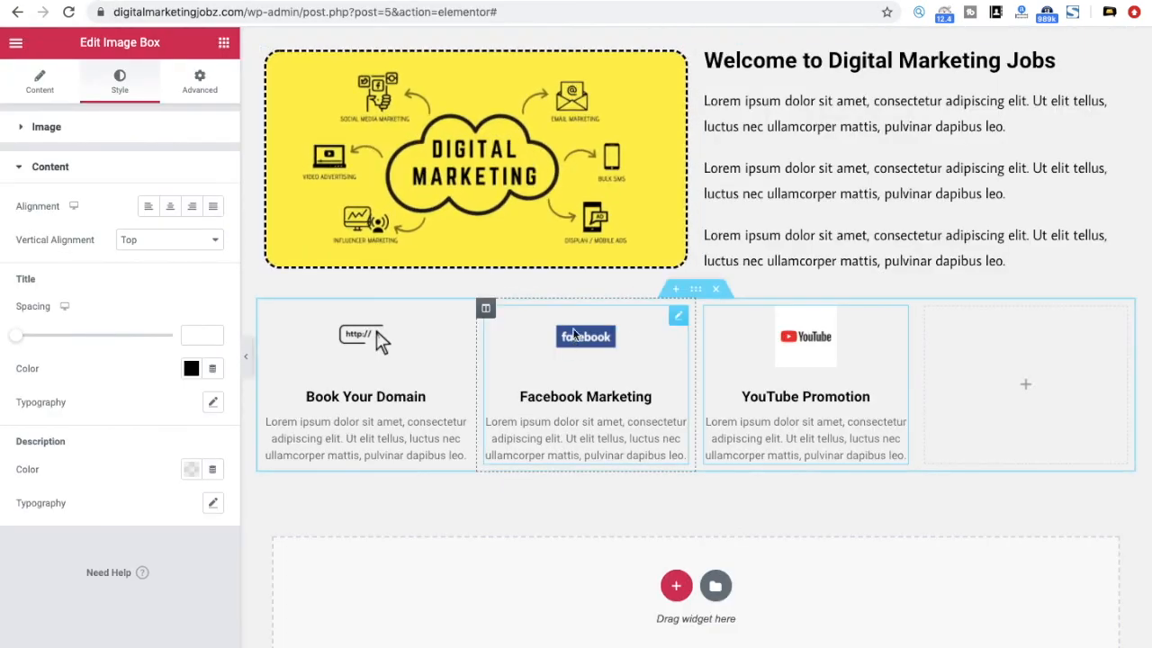
# Copy the "Facebook Marketing" image box into the empty fourth column and reload the live Home page to check the row
pyautogui.rightClick(576, 319)
pyautogui.click(638, 385)
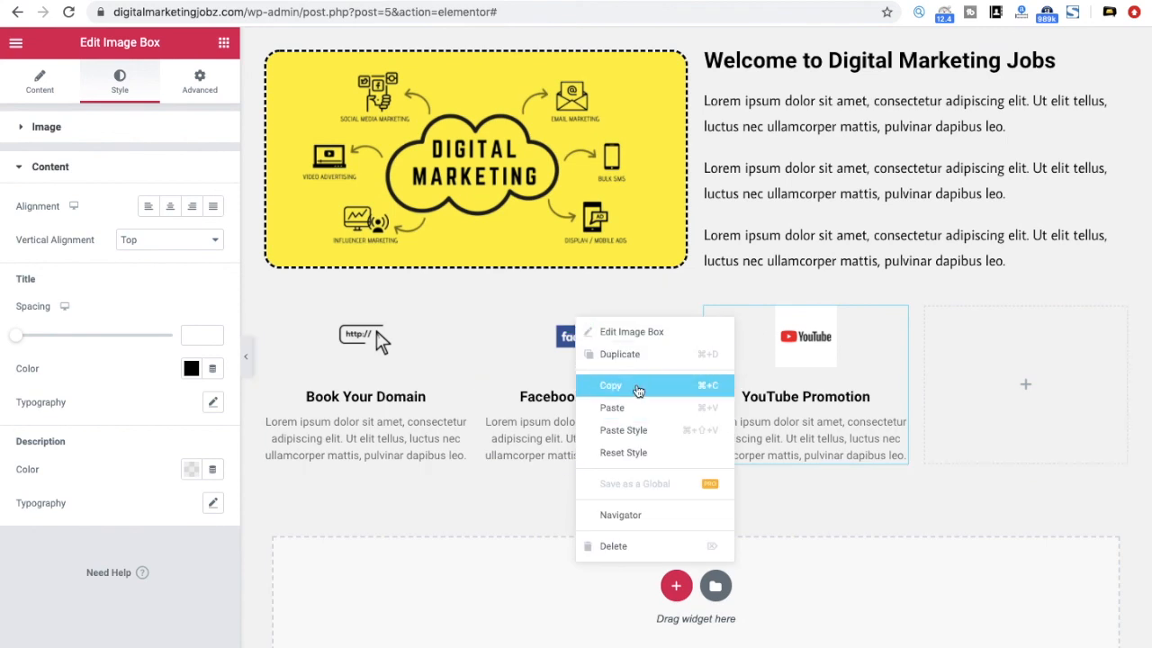
pyautogui.rightClick(996, 329)
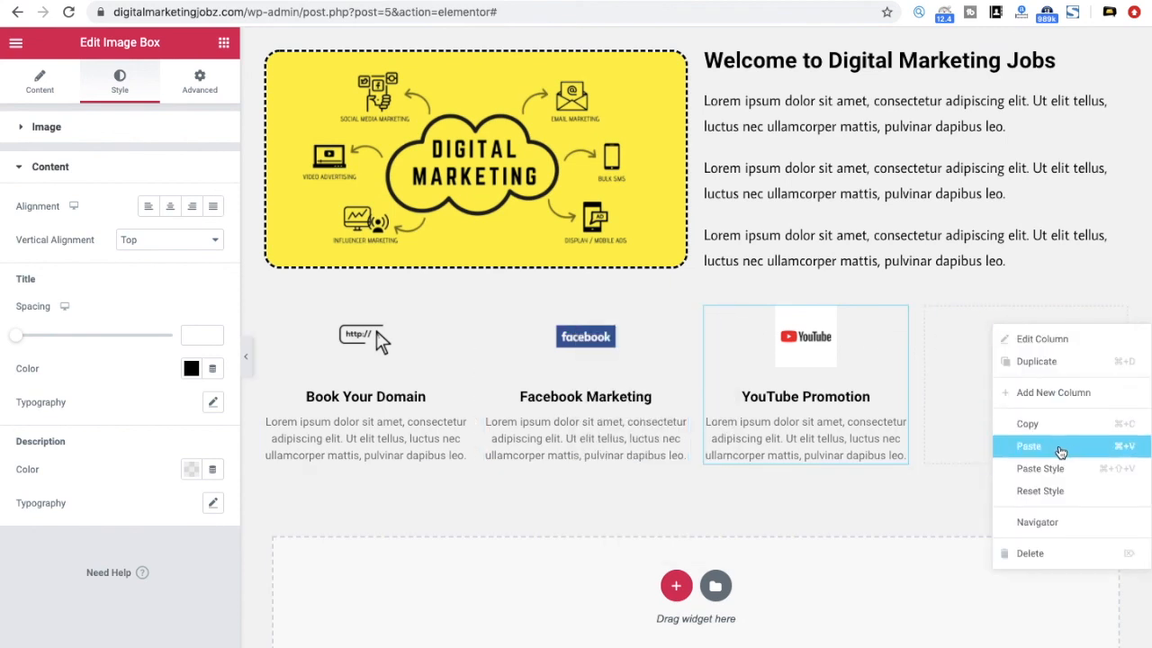
pyautogui.click(1045, 445)
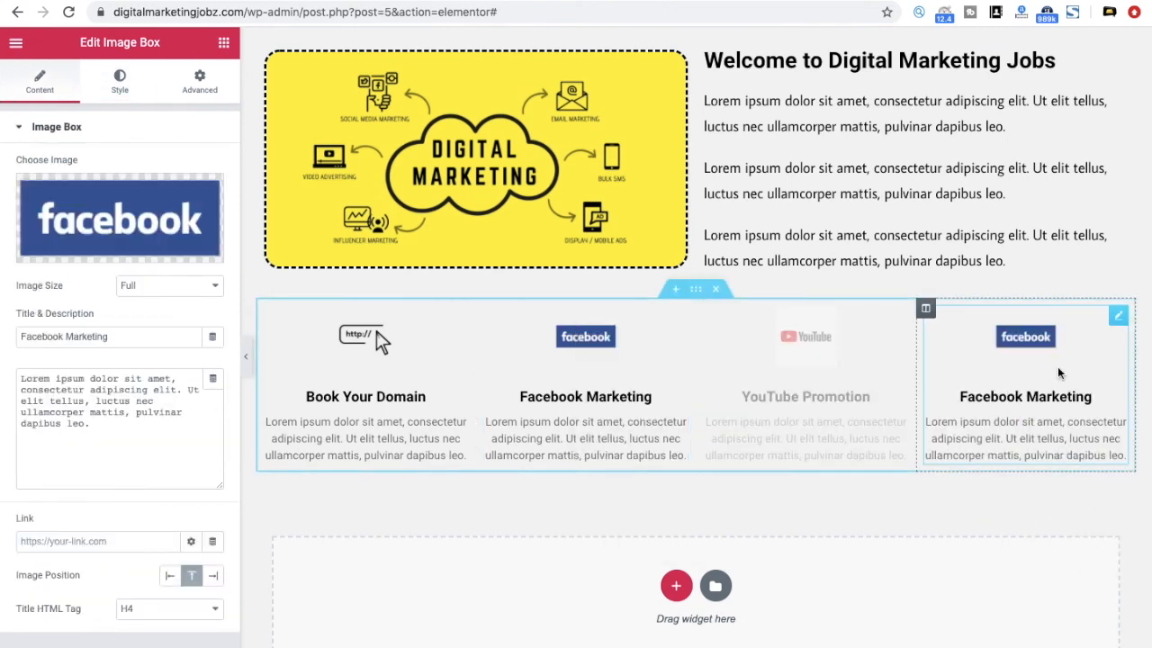
pyautogui.click(1103, 334)
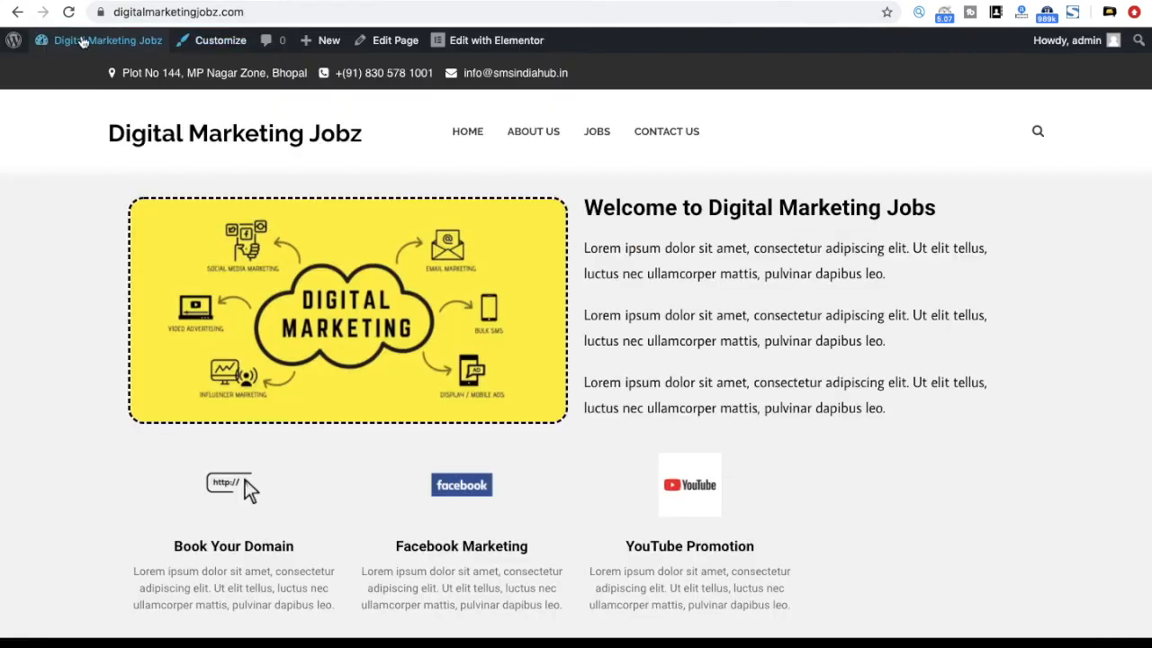
pyautogui.click(69, 12)
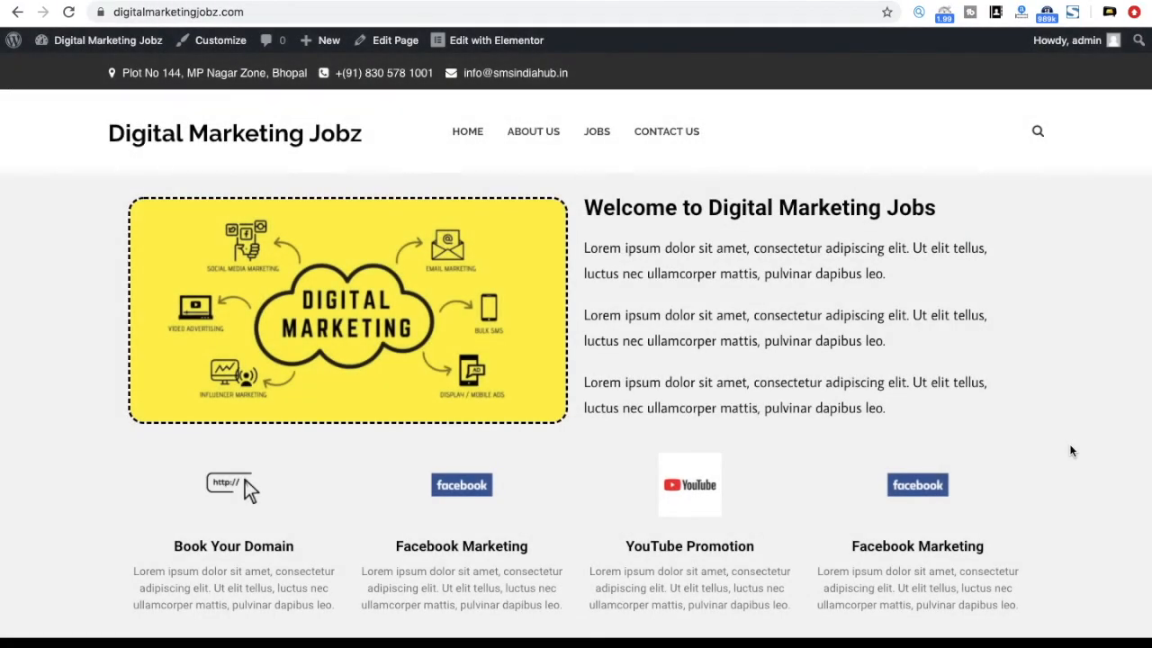